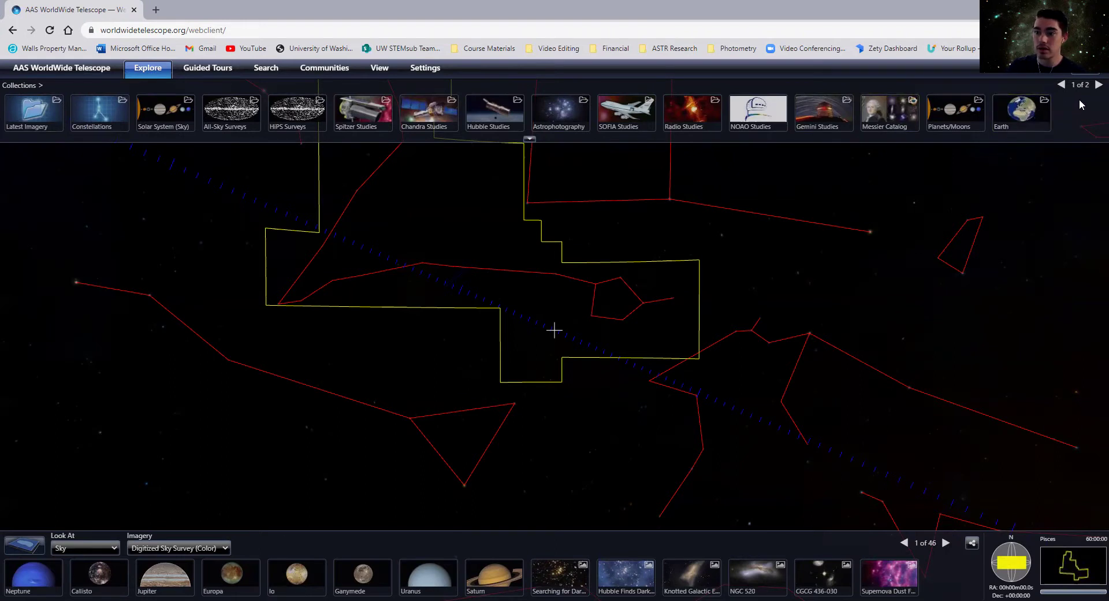
- Open the Nebulae folder of the Hubble Studies collection and display the "Crab Nebula : Dead Star" image
click(498, 115)
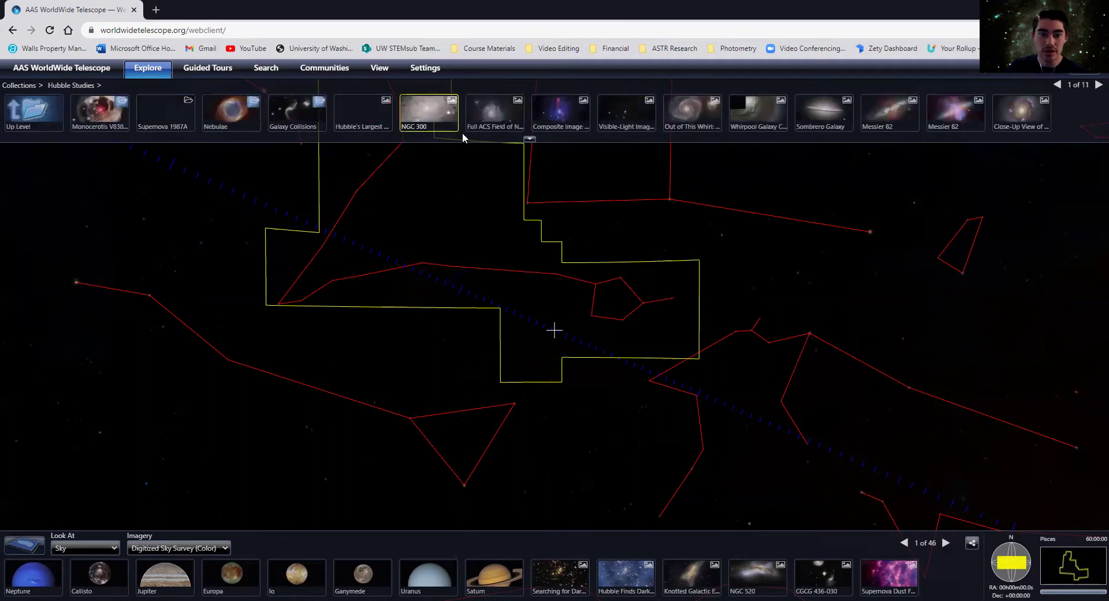
click(228, 113)
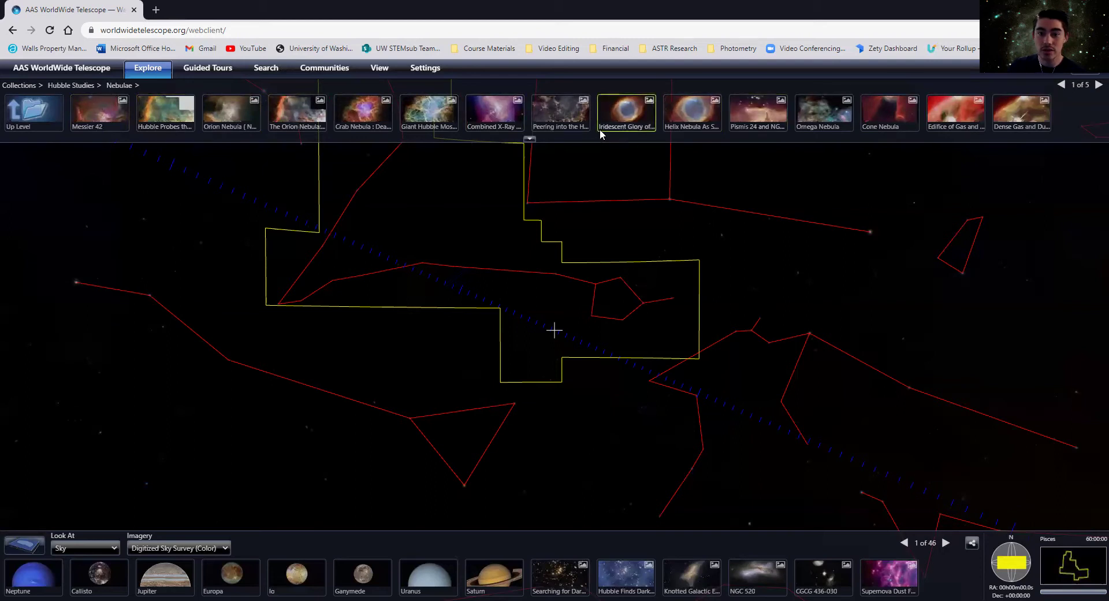
click(368, 115)
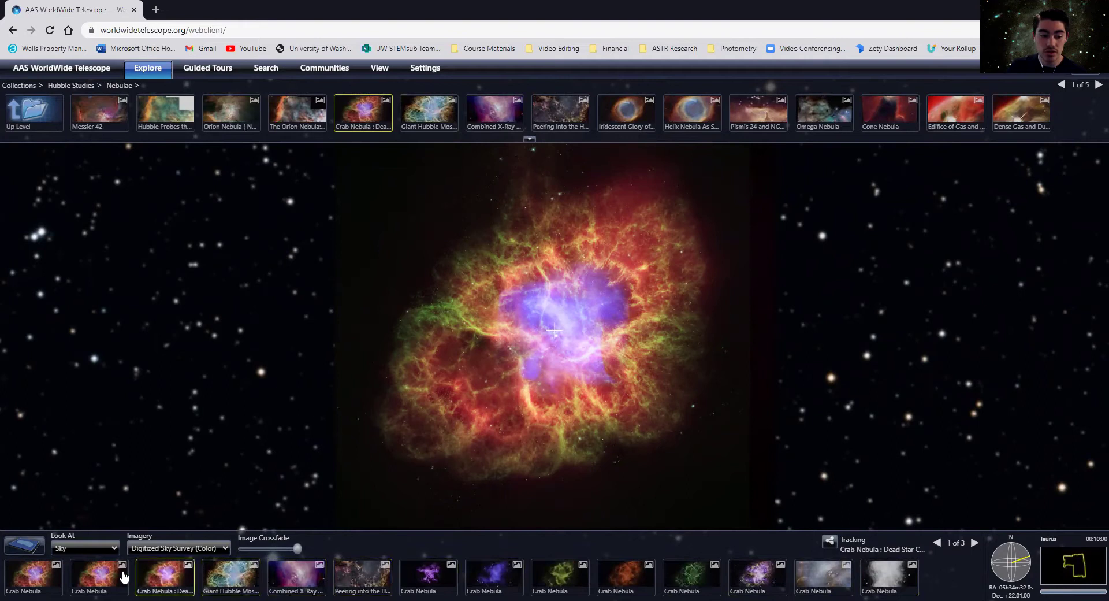
- Compare the Crab Nebula with alternative images of the same field, including the Giant Hubble Mosaic and differently coloured versions
click(228, 574)
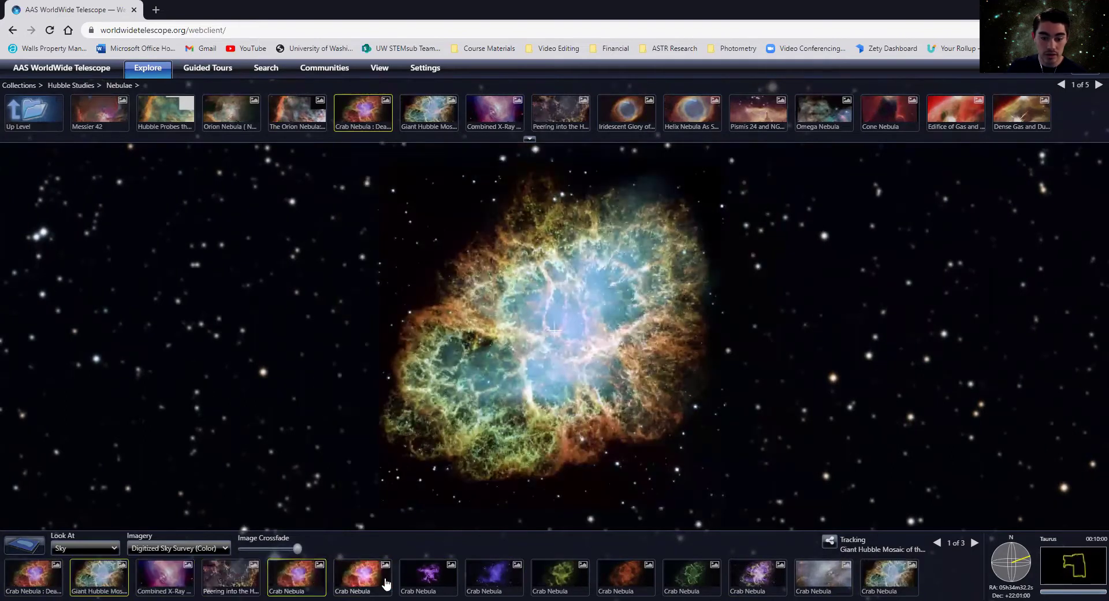
click(429, 576)
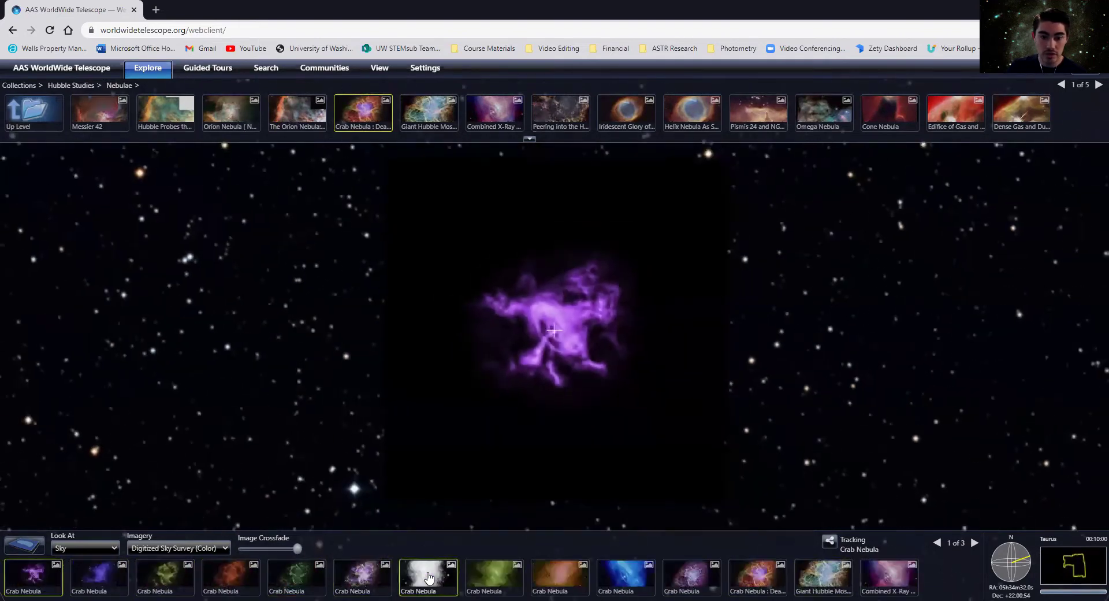
click(505, 583)
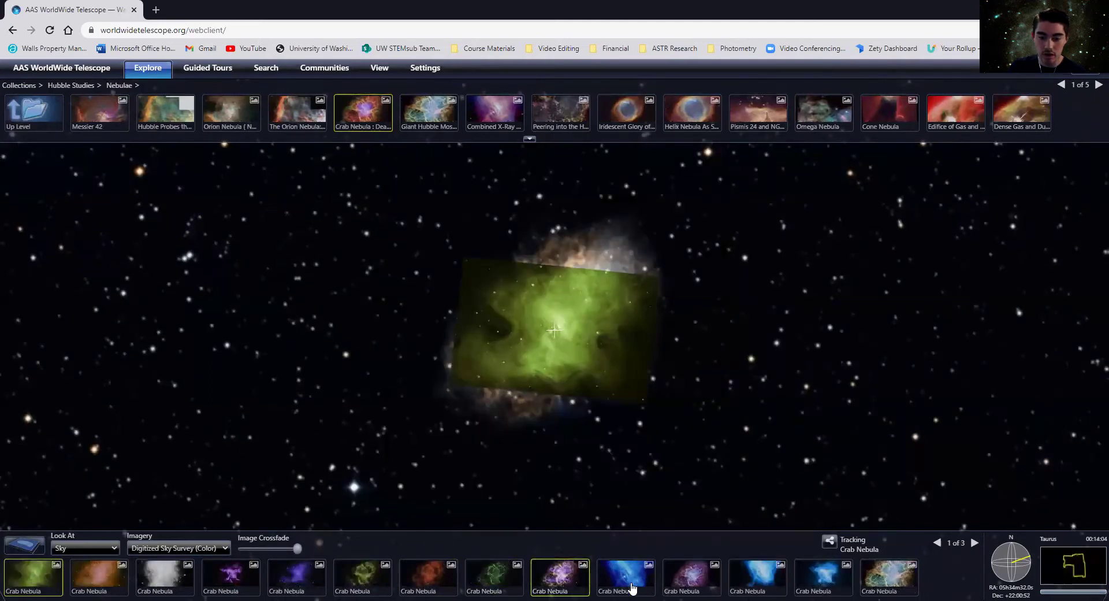
click(693, 588)
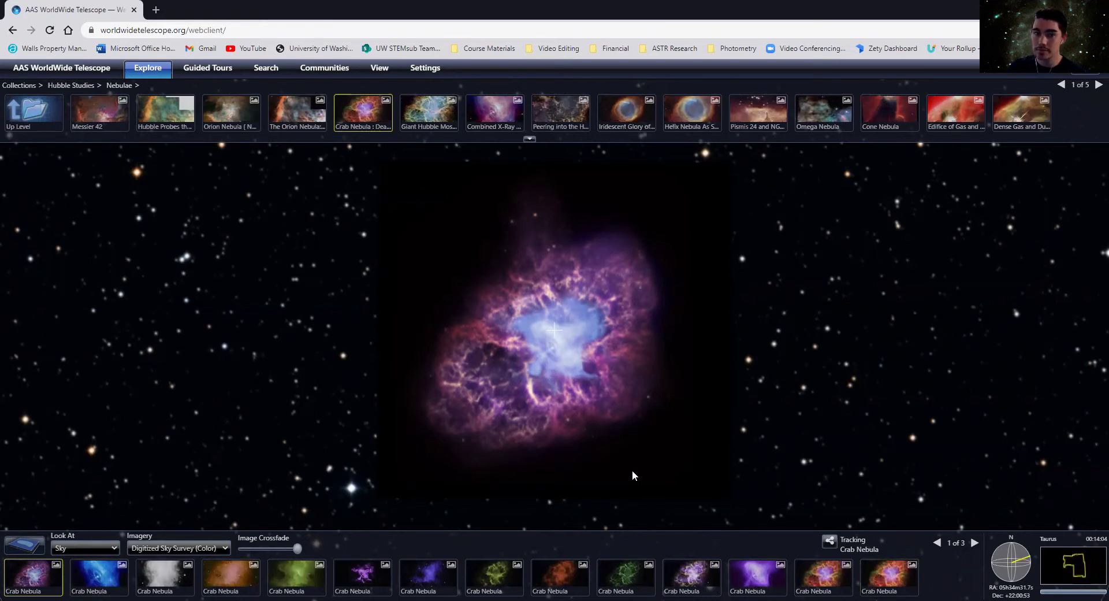
- Return to the top-level collections and zoom out from the Crab Nebula to the surrounding constellations
click(32, 125)
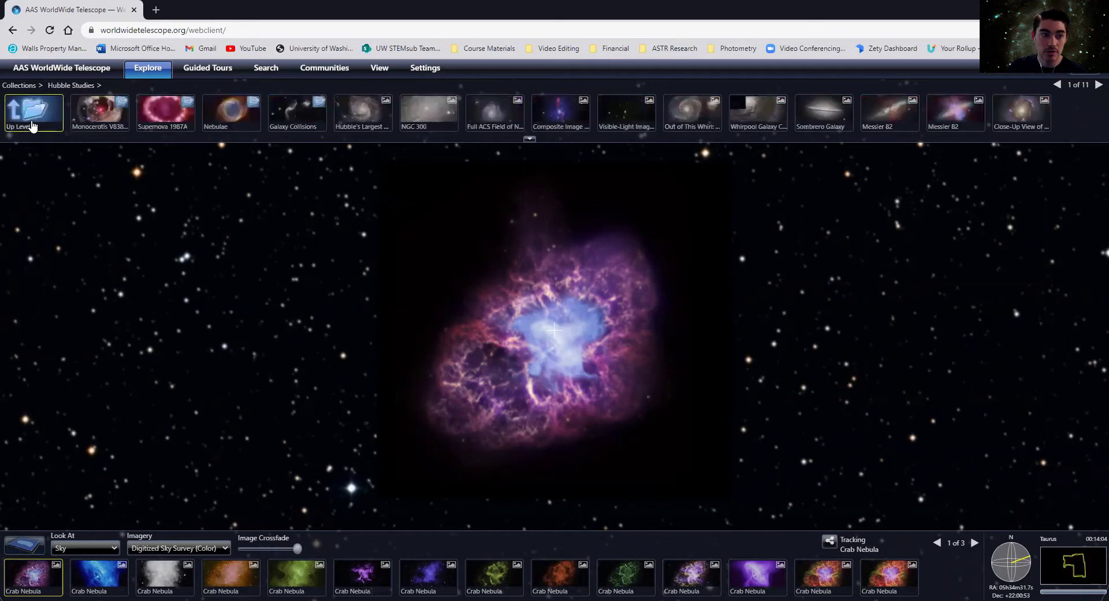
click(37, 122)
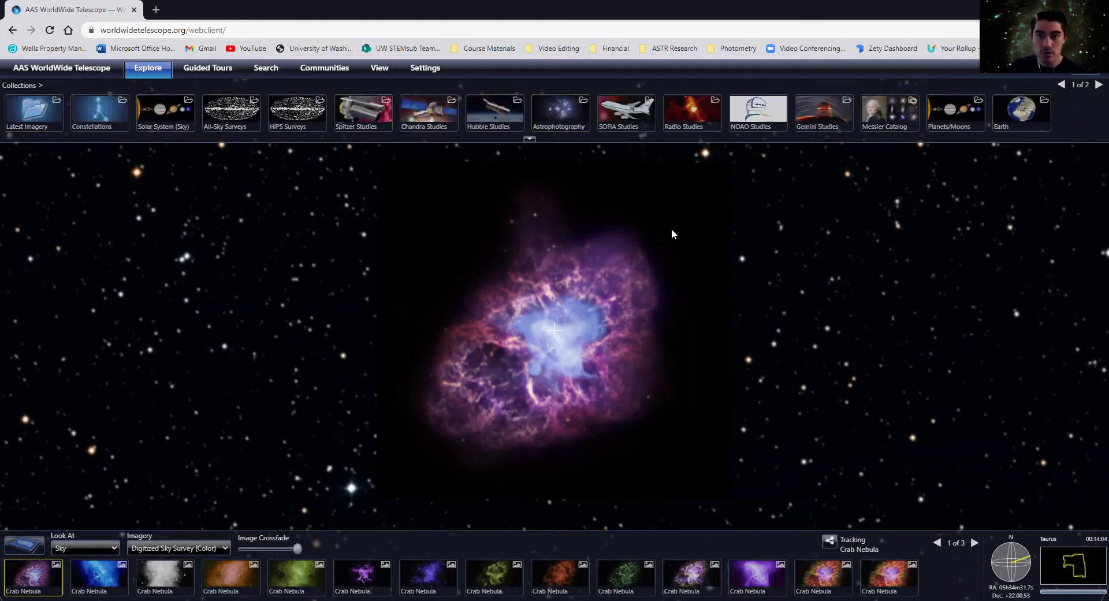
scroll(575, 280, down, 1)
scroll(572, 279, down, 5)
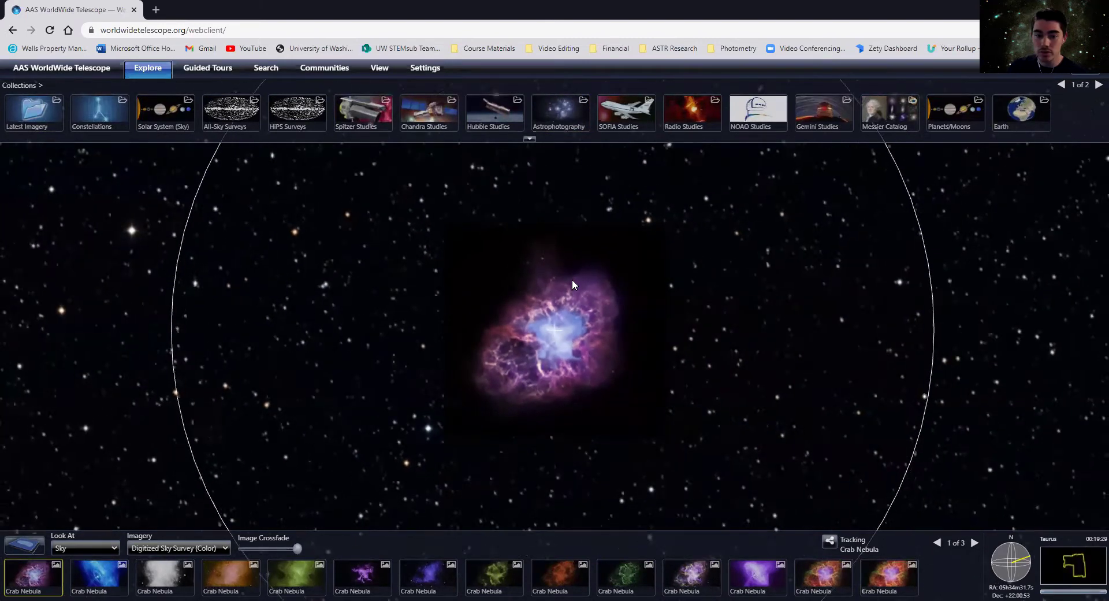
scroll(566, 283, down, 6)
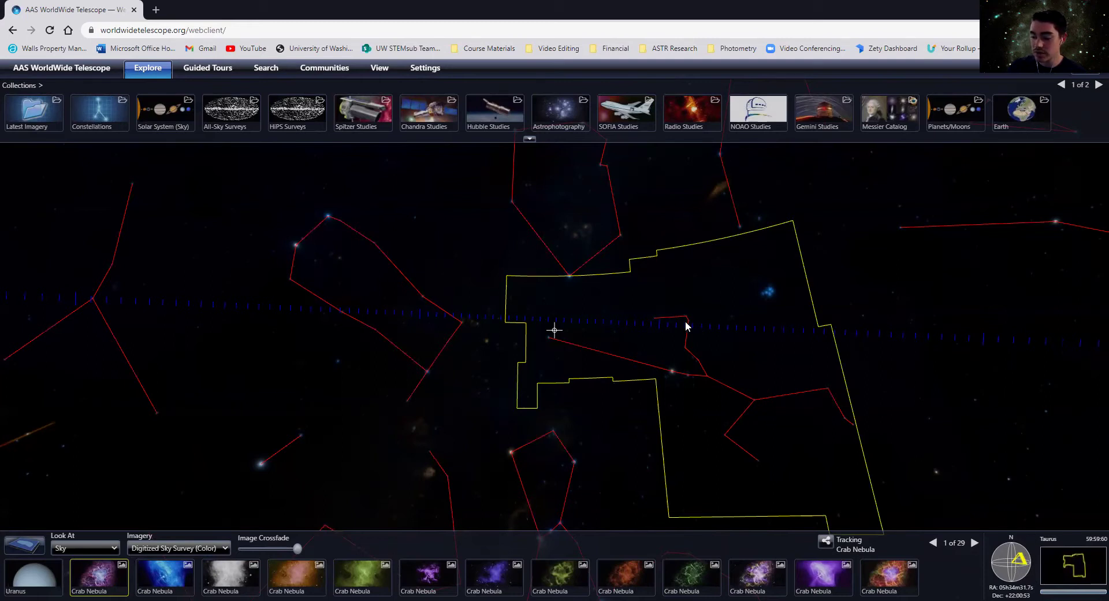
- Explore the constellation figures across the sky, including Taurus, Pegasus and Hydra, and reset the camera to its default view
drag(779, 338, 691, 298)
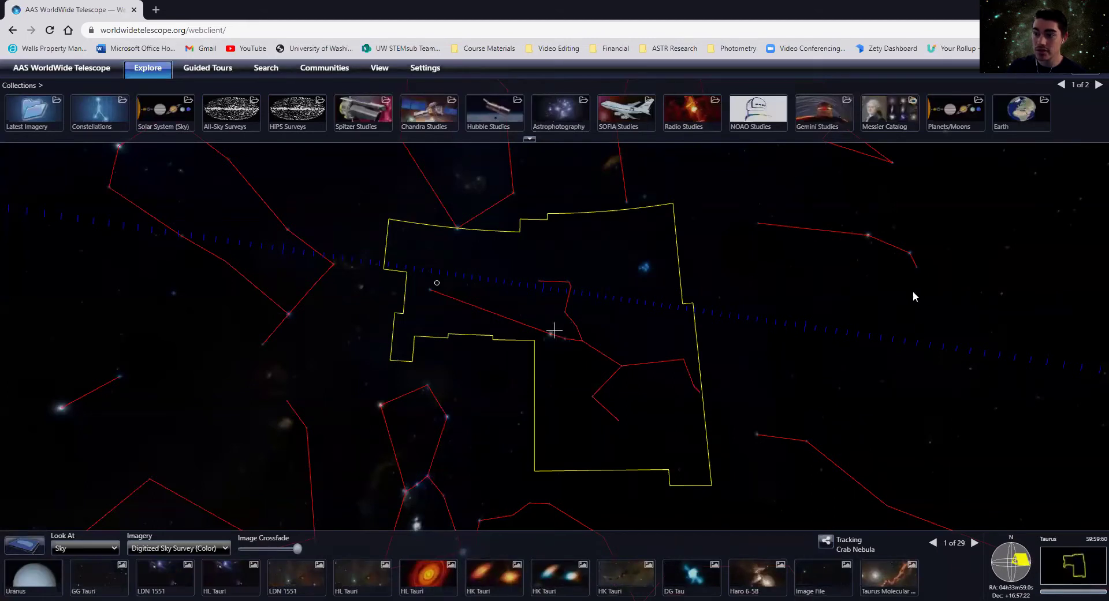
drag(933, 281, 491, 339)
drag(1006, 432, 849, 392)
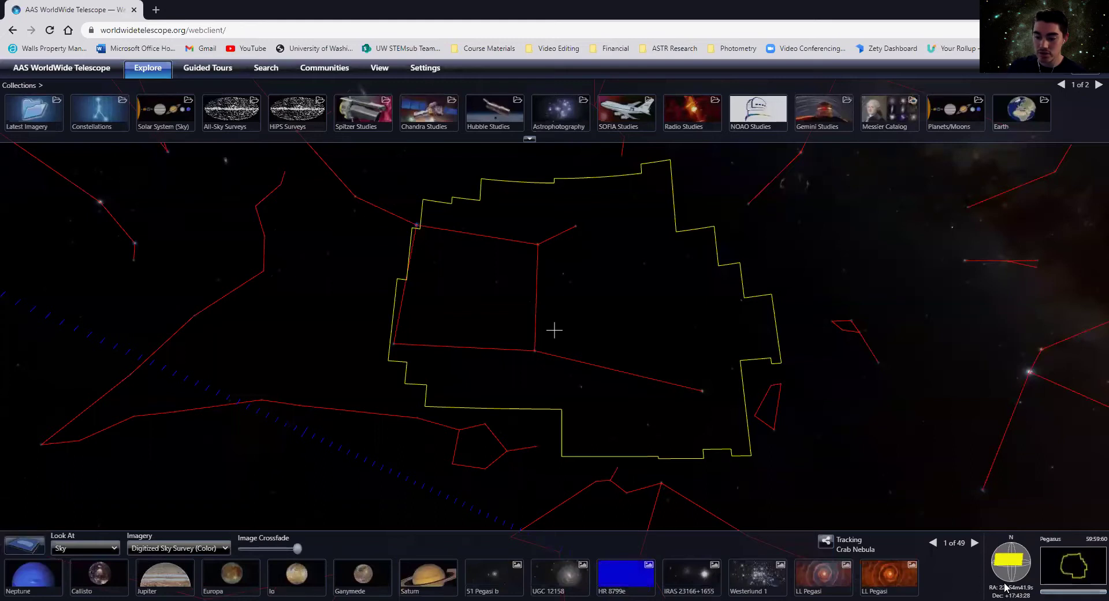
mouse_move(935, 375)
mouse_down()
mouse_move(746, 288)
mouse_move(651, 267)
mouse_up()
mouse_move(895, 452)
mouse_down()
mouse_move(463, 329)
mouse_move(376, 259)
mouse_up()
mouse_move(720, 399)
mouse_down()
mouse_move(690, 278)
mouse_move(358, 231)
mouse_up()
mouse_move(861, 303)
mouse_down()
mouse_move(645, 309)
mouse_move(643, 477)
mouse_move(715, 215)
mouse_move(288, 359)
mouse_move(436, 479)
mouse_move(474, 484)
mouse_up()
drag(376, 248, 578, 404)
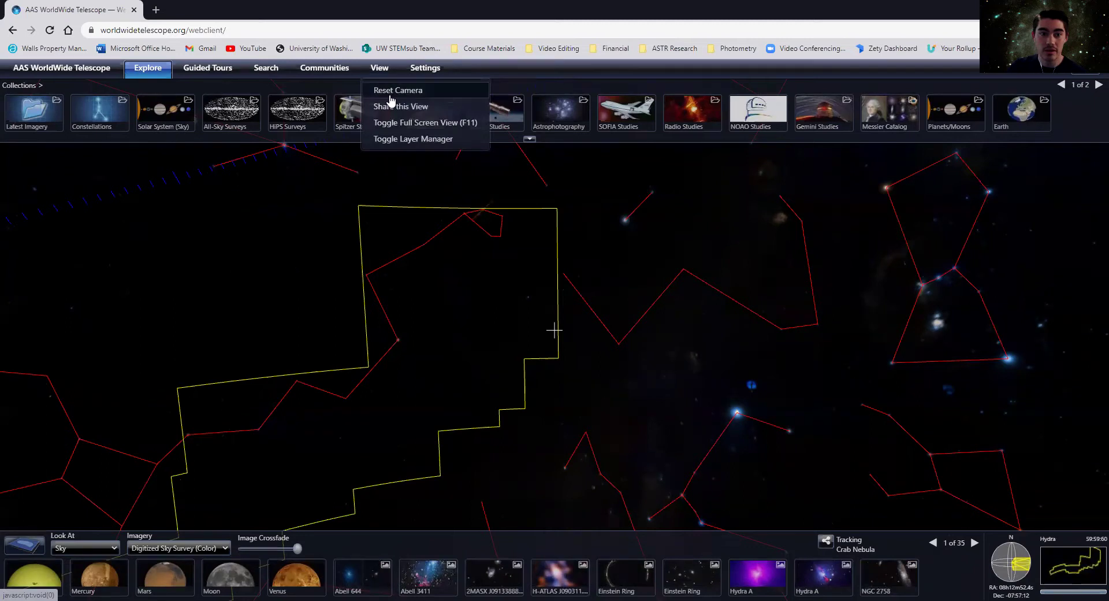
click(393, 91)
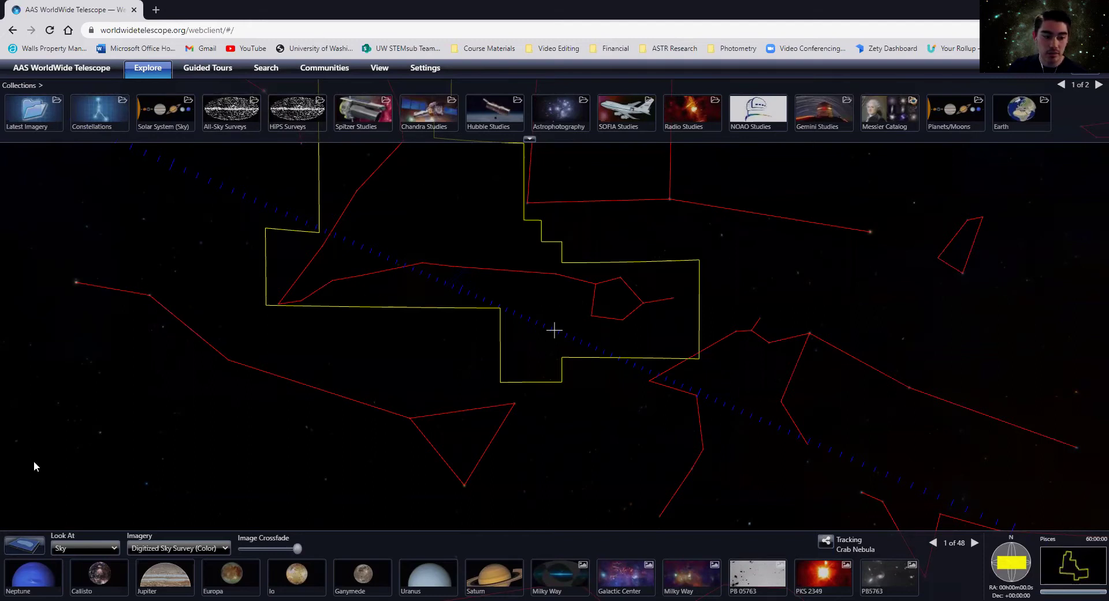
- Show the layer manager and hide the constellation boundaries in the sky overlays
click(26, 548)
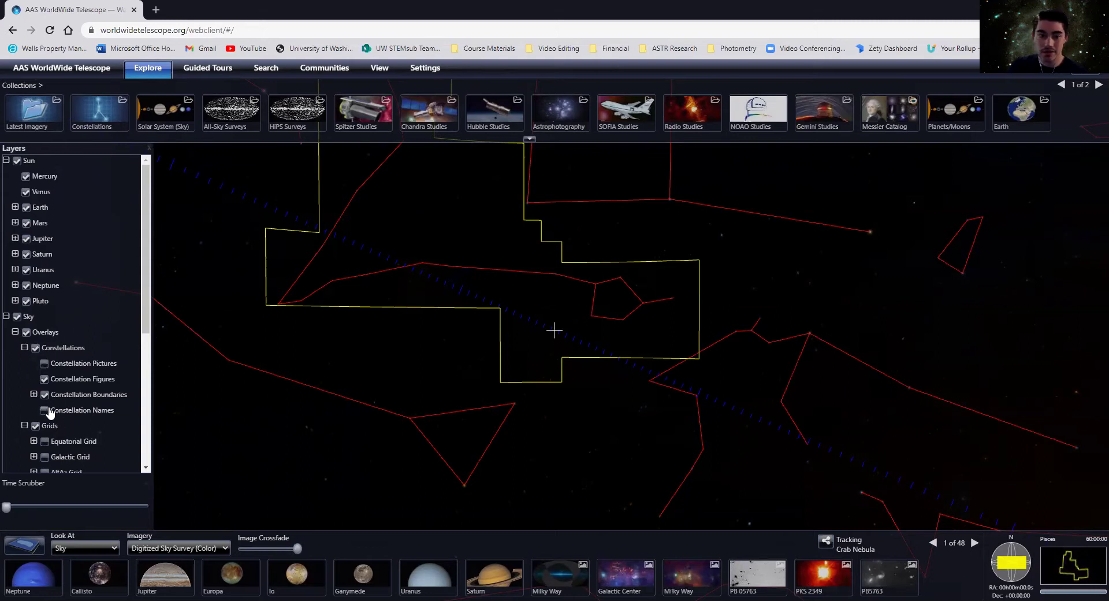
scroll(60, 356, down, 1)
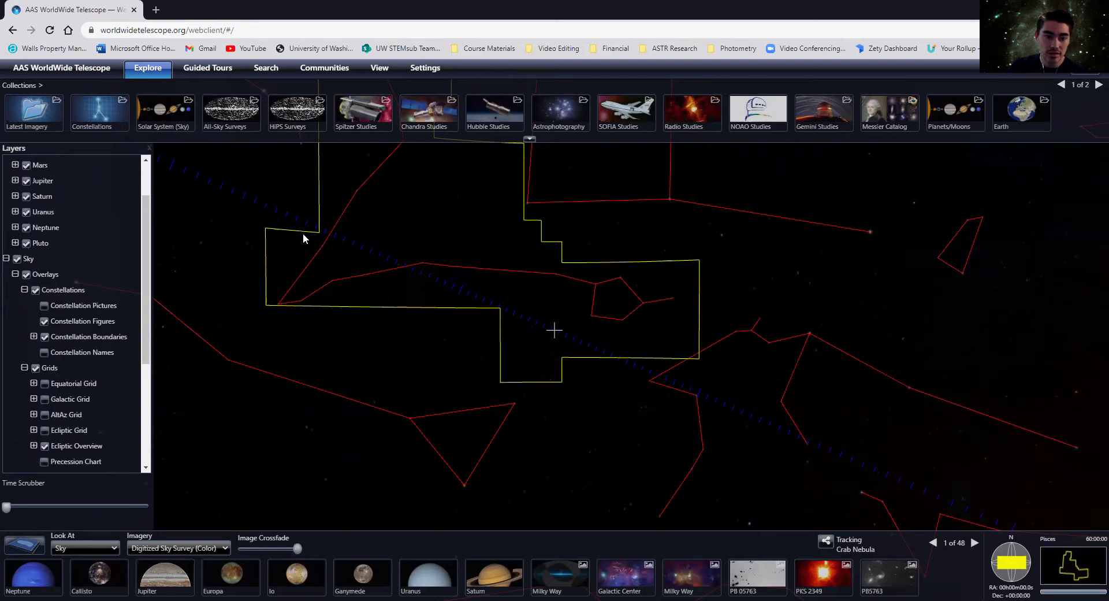
drag(824, 372, 571, 438)
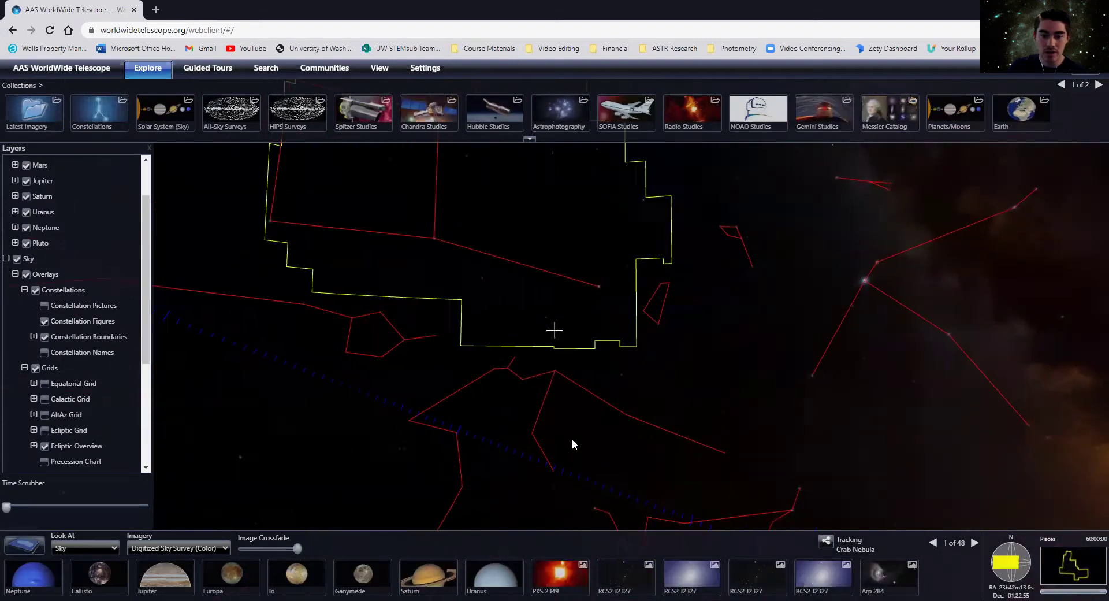
drag(705, 268, 156, 341)
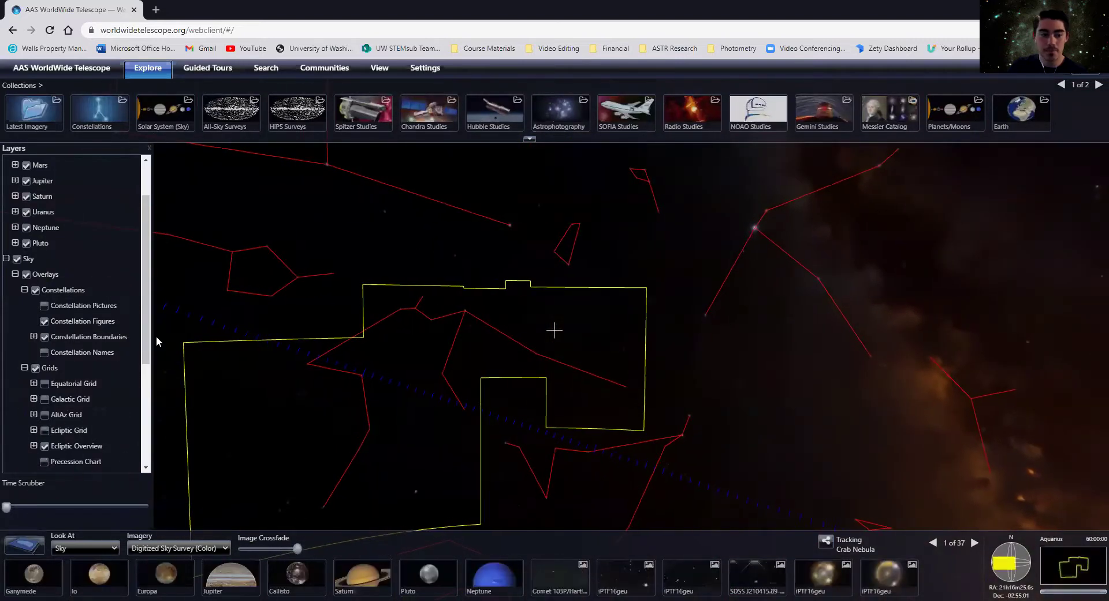
click(44, 336)
drag(480, 341, 607, 369)
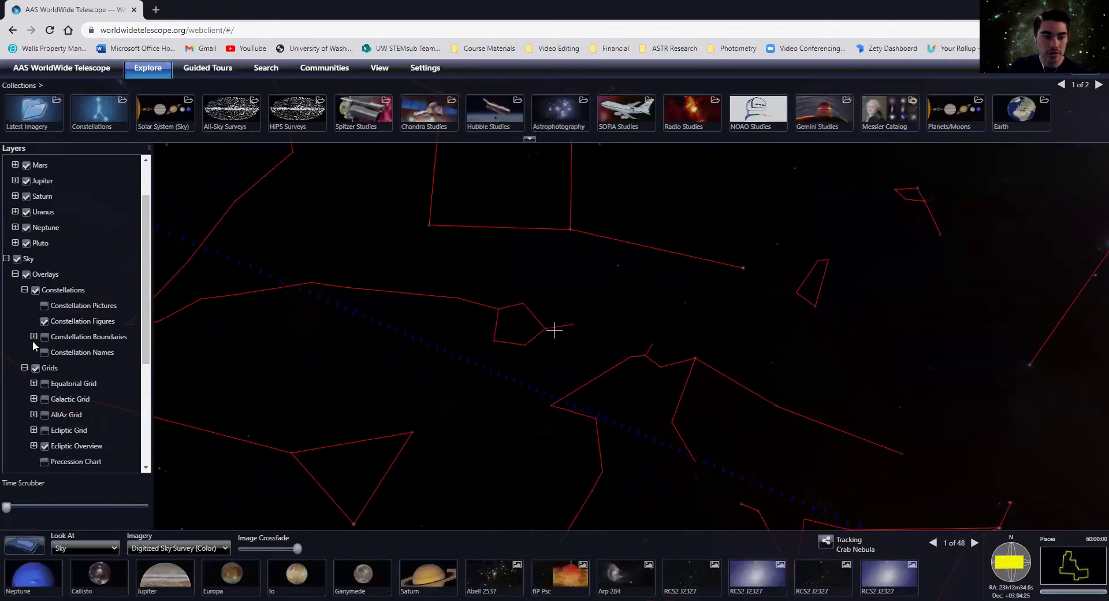
- Show the constellation names, view them across Pisces, Aries and Taurus, and hide them again
click(45, 352)
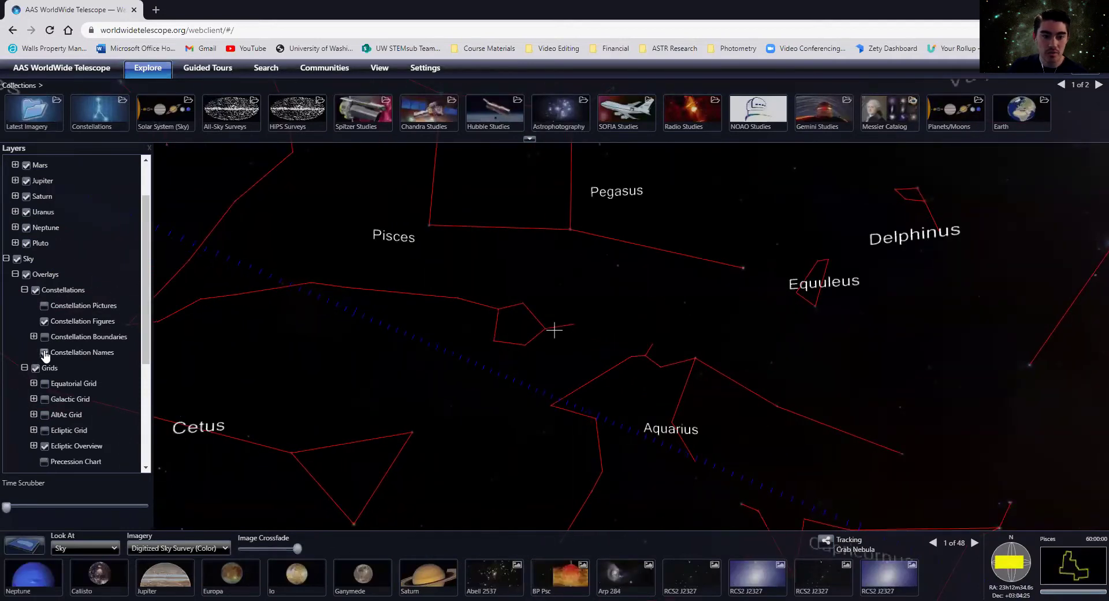
drag(390, 310, 599, 440)
drag(243, 283, 567, 382)
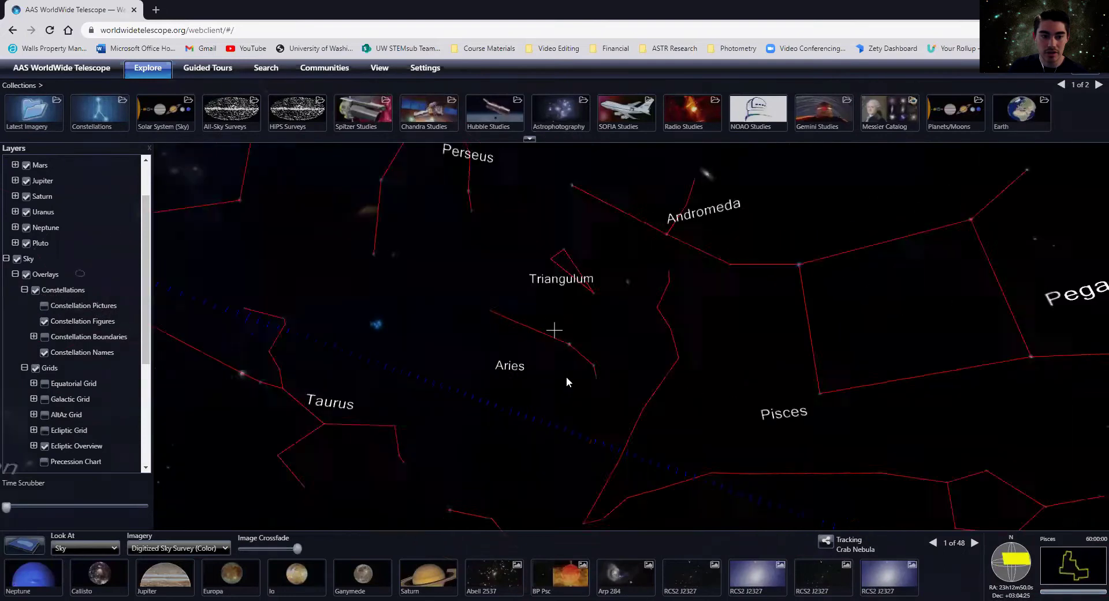
click(44, 352)
- Hide the constellation figures, toggling them once more to compare the plain sky with the overlaid lines
click(45, 322)
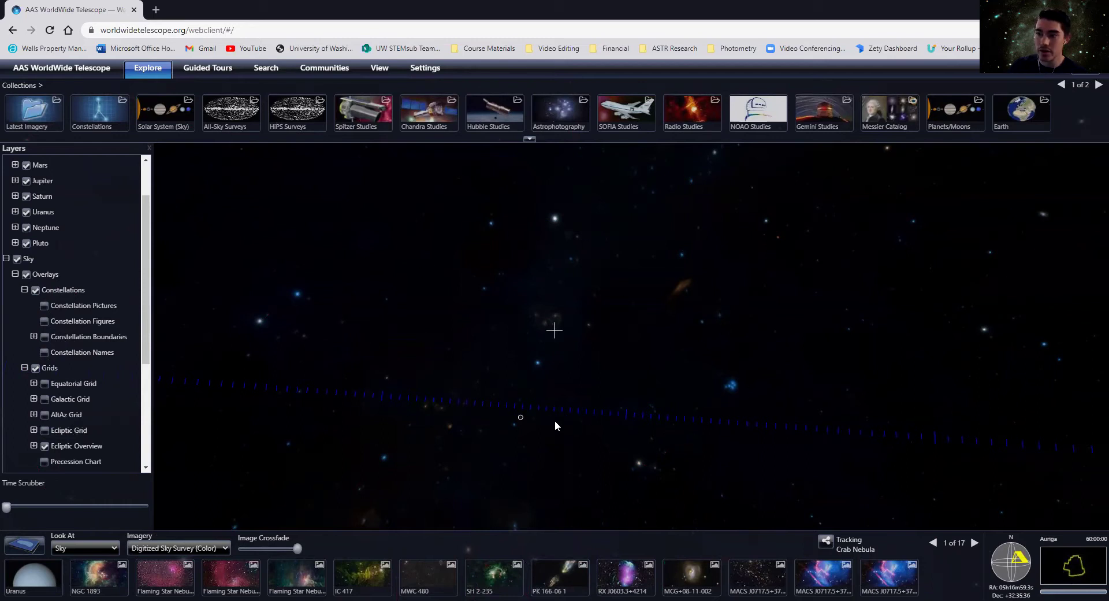
drag(778, 333, 396, 210)
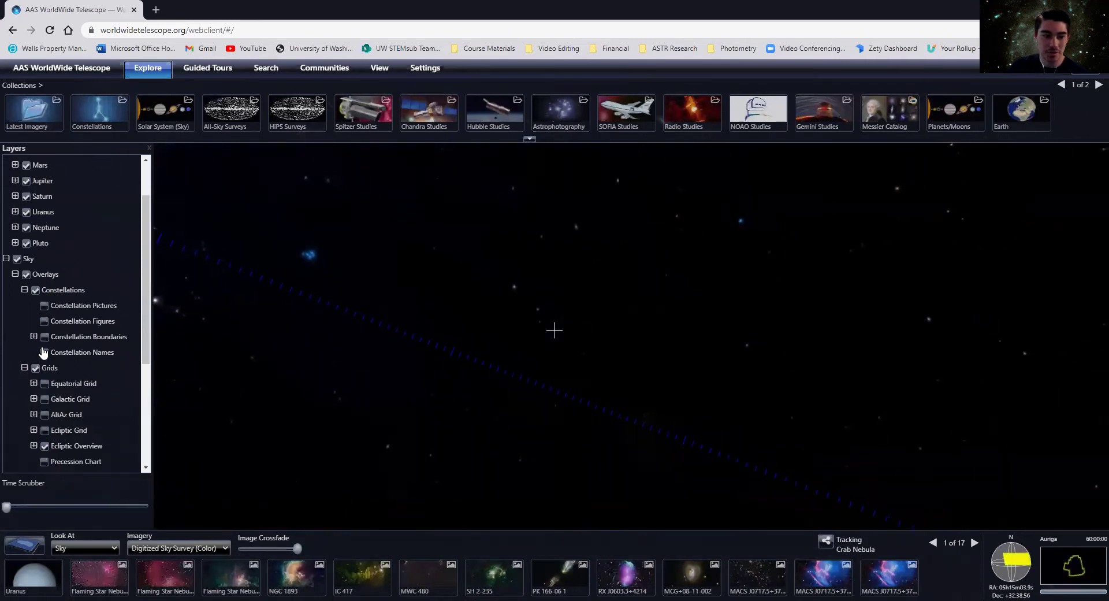
click(44, 322)
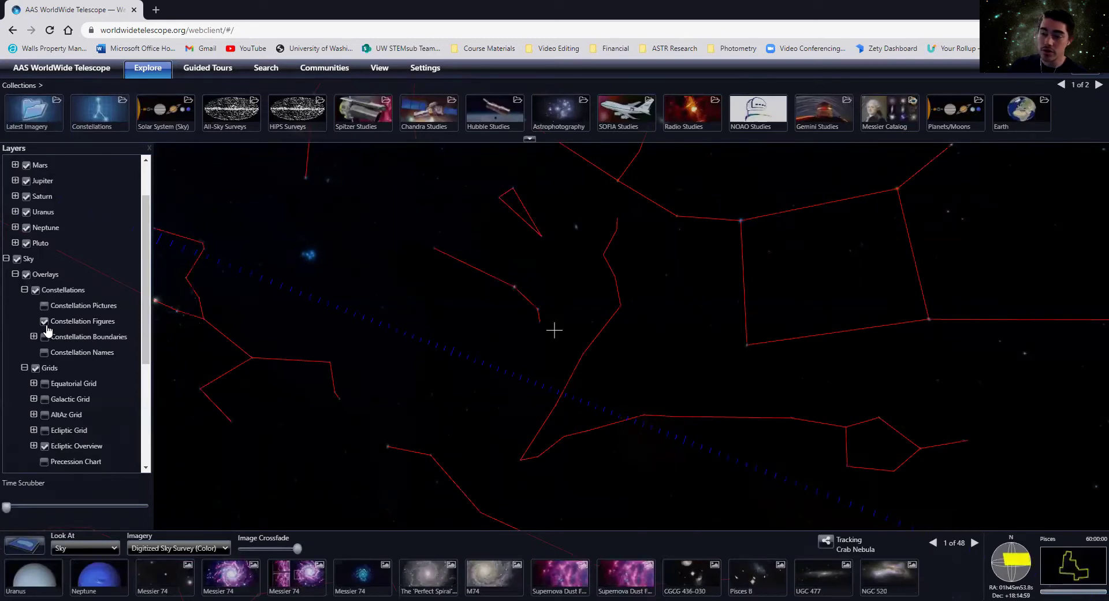
click(45, 322)
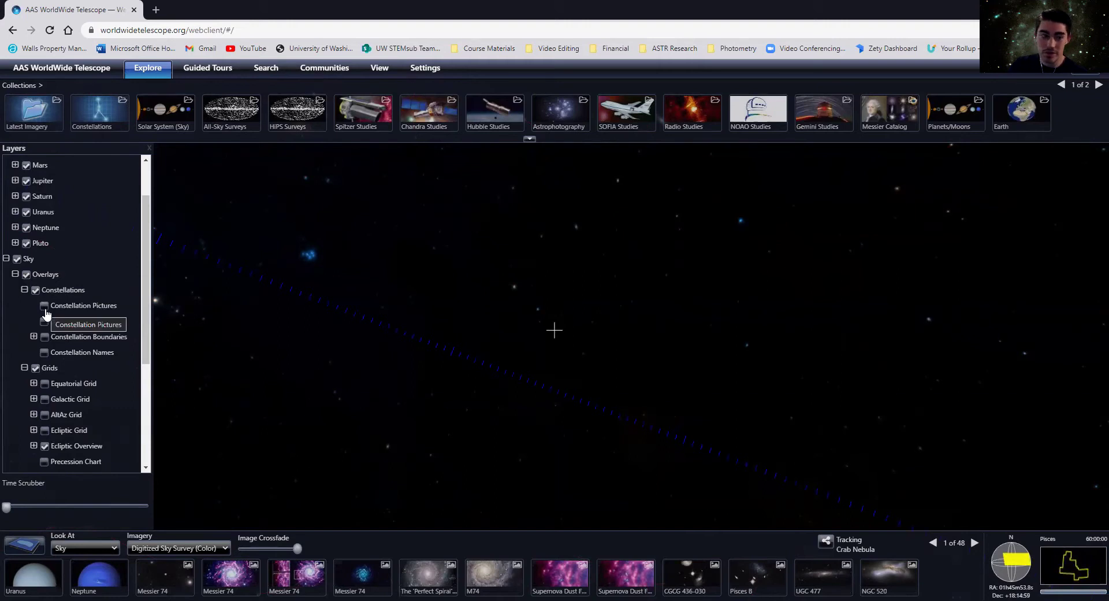
- Turn on the constellation pictures and survey the artwork from Aries to Ursa Major and back
click(45, 307)
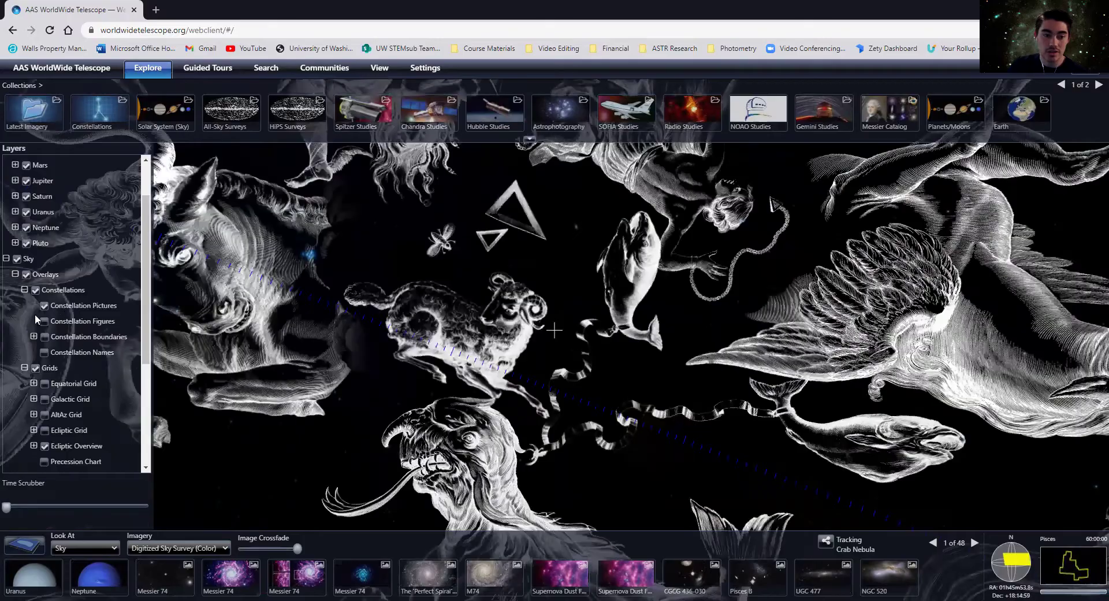
drag(466, 275, 682, 375)
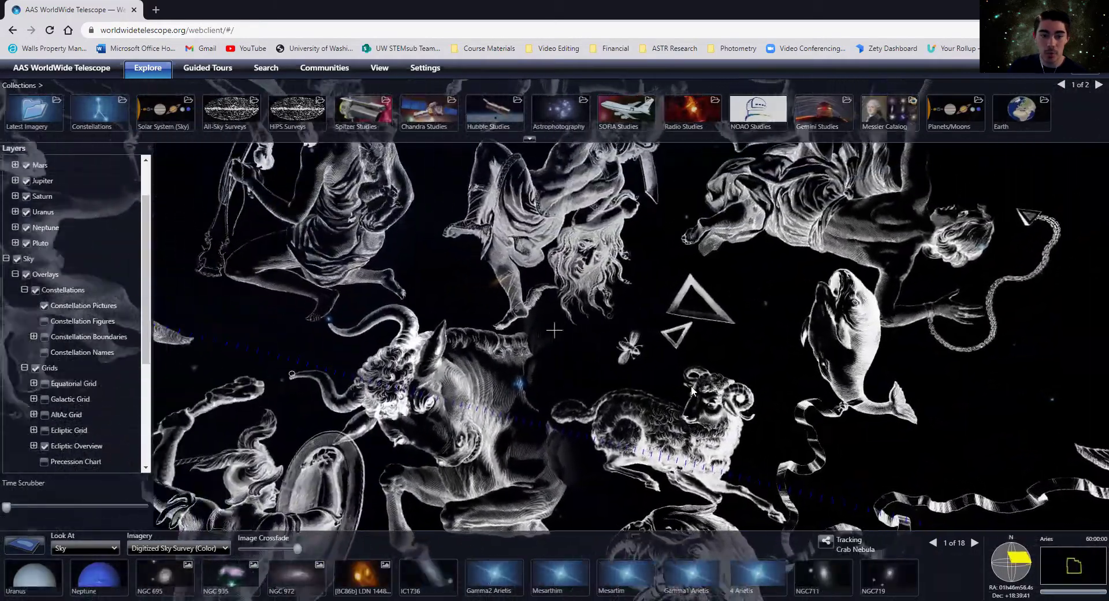
drag(385, 243, 659, 364)
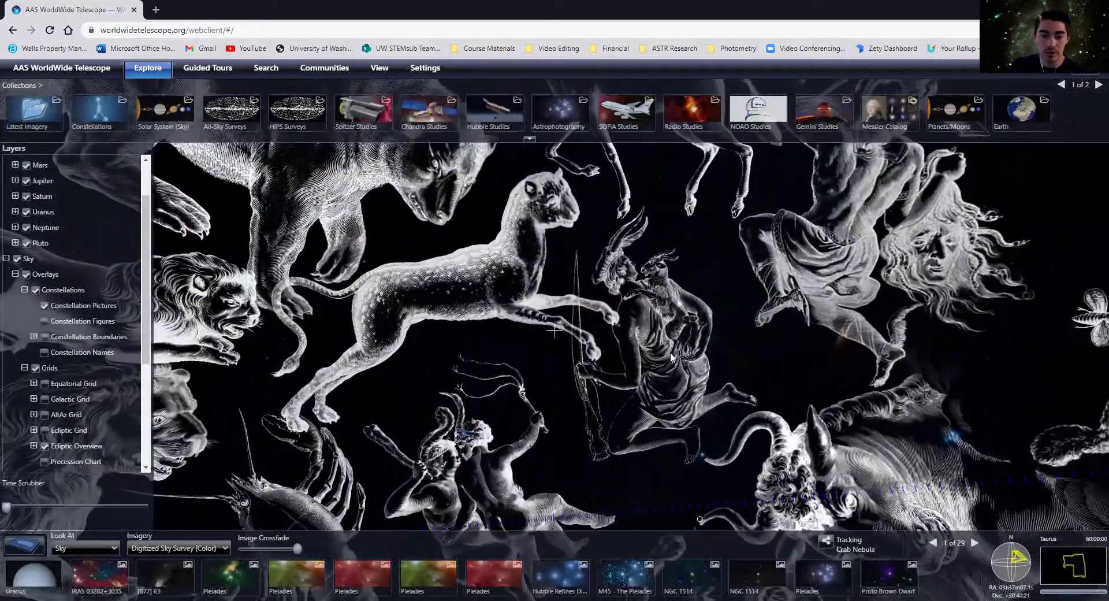
drag(415, 358, 608, 312)
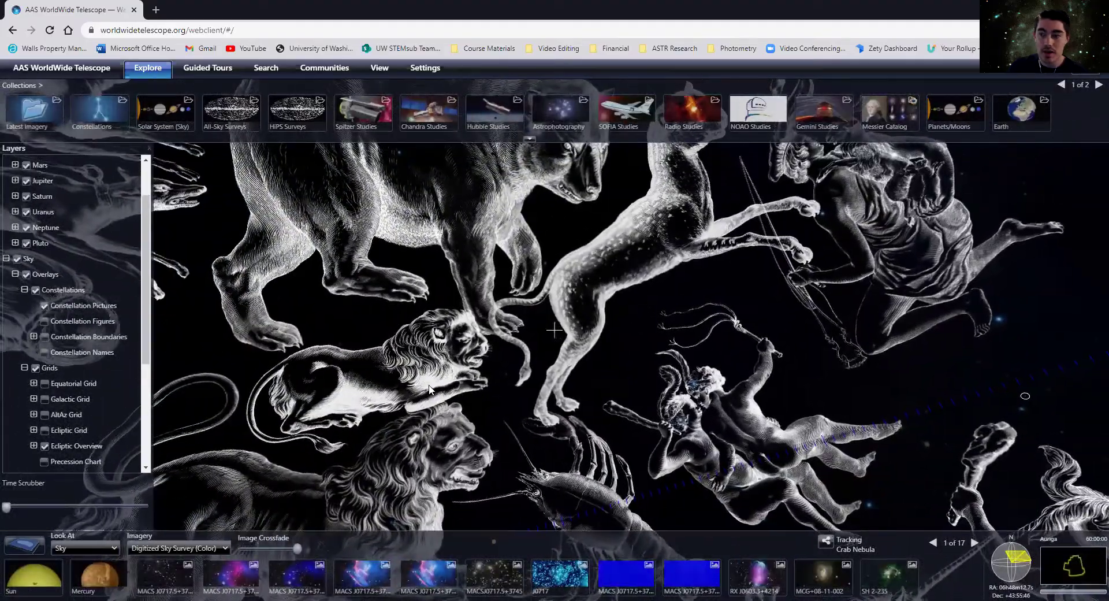
drag(419, 418, 514, 339)
drag(301, 247, 547, 299)
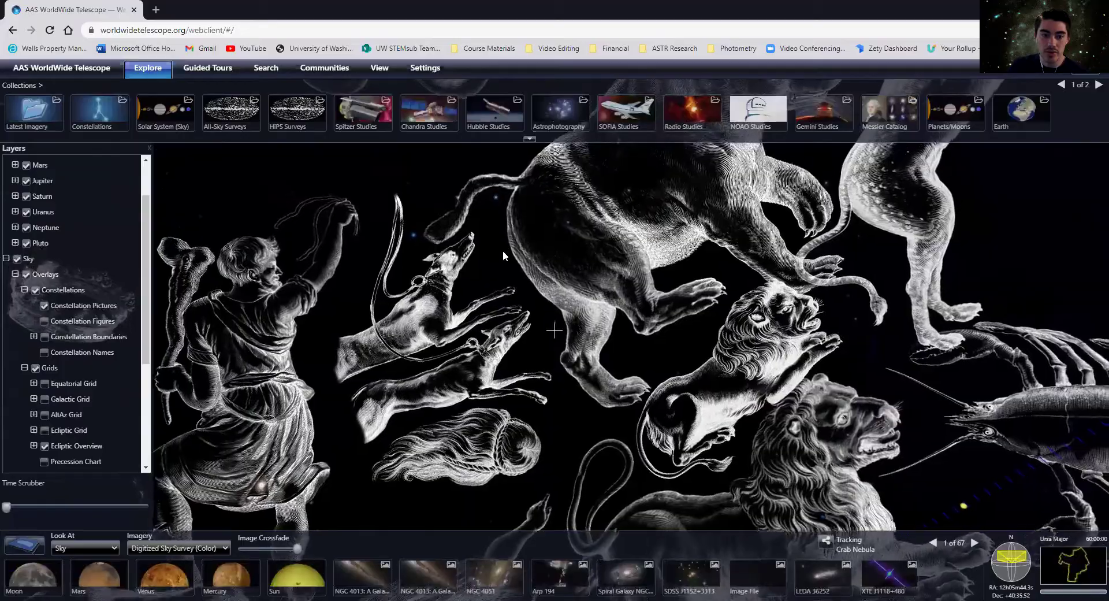
drag(502, 251, 497, 386)
drag(839, 363, 561, 289)
drag(942, 473, 497, 292)
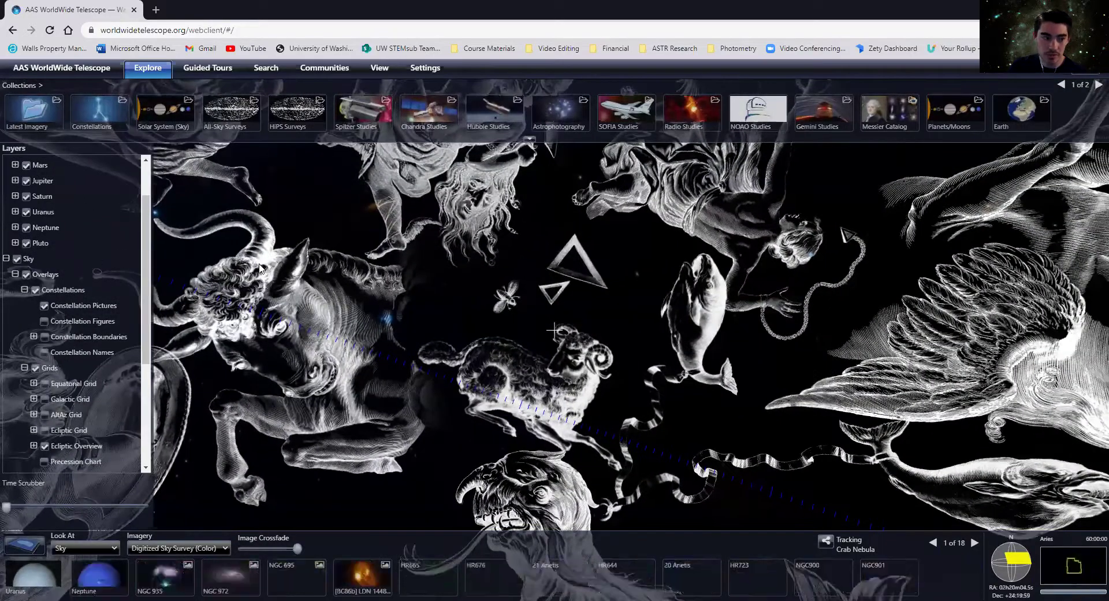
- Examine the constellation pictures along the ecliptic from Pisces and Aries past Taurus to Gemini
drag(612, 396, 468, 348)
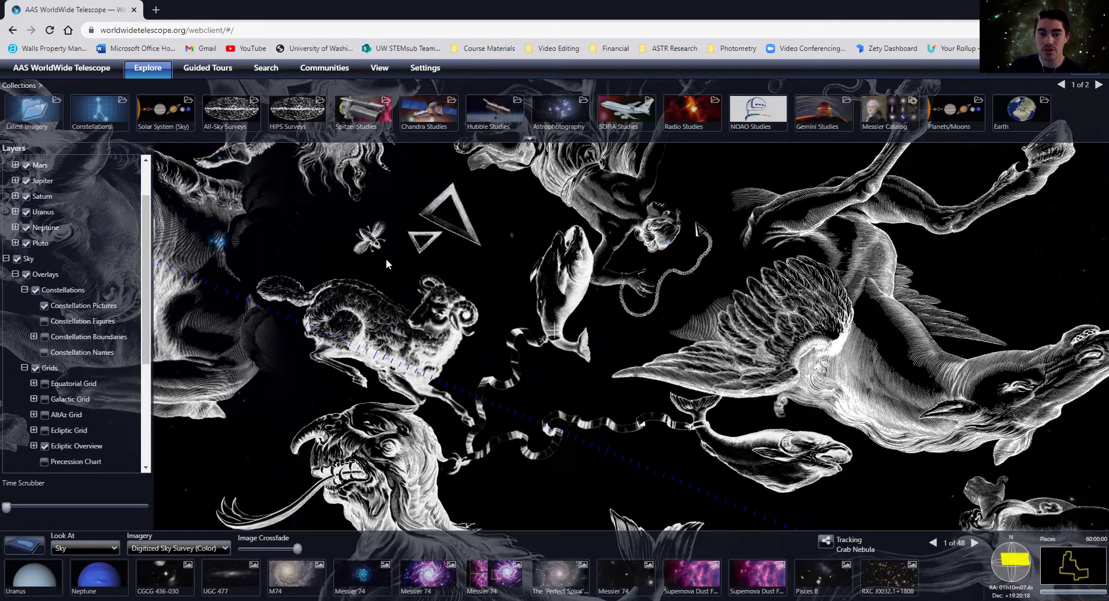
drag(409, 234, 630, 297)
drag(361, 263, 636, 279)
drag(508, 331, 634, 320)
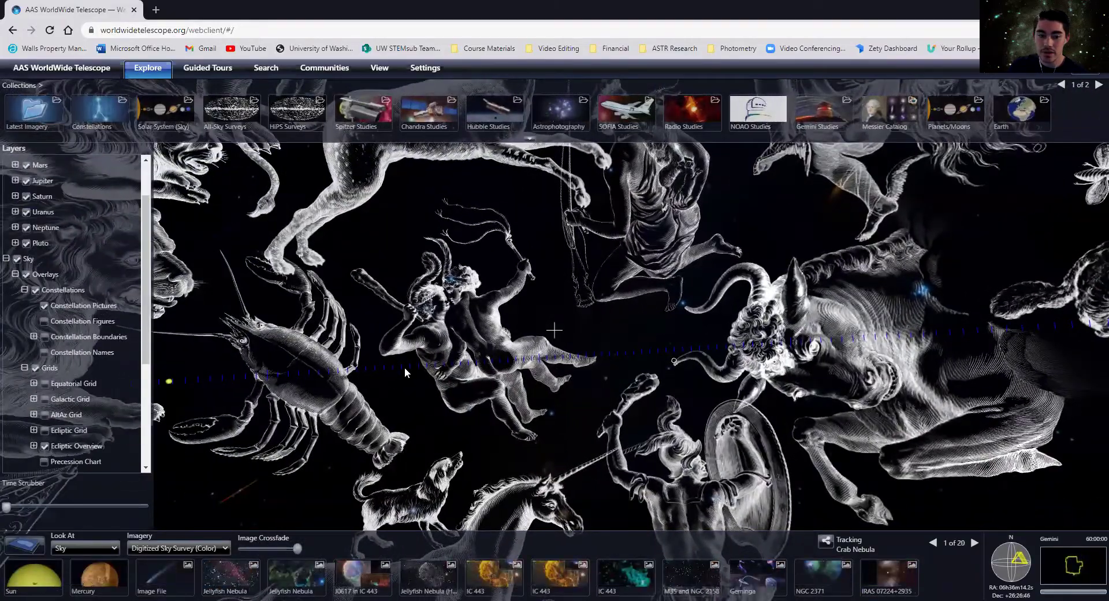
drag(404, 366, 501, 310)
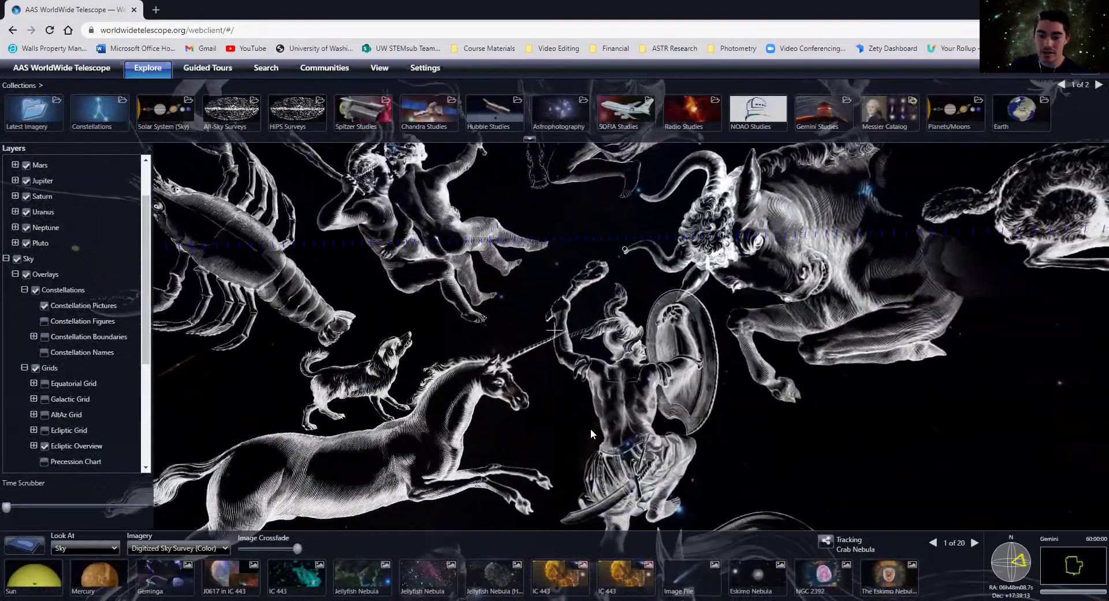
- Survey the constellation pictures from Orion and Taurus past Gemini and Cancer to Leo and Coma Berenices
drag(591, 428, 398, 282)
drag(581, 286, 501, 462)
drag(398, 476, 443, 437)
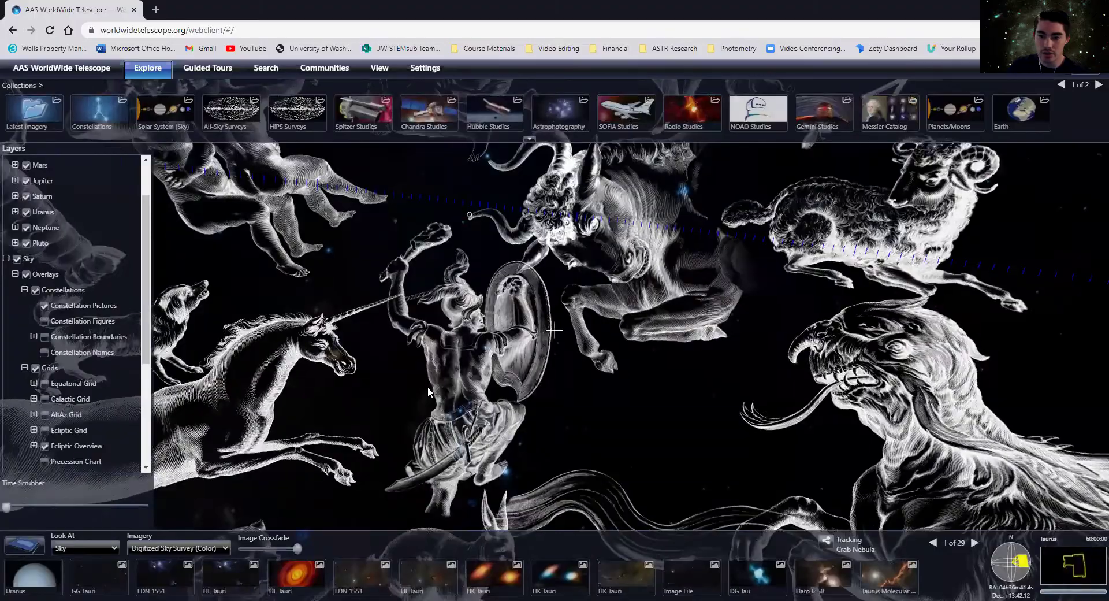
drag(437, 341, 603, 406)
drag(376, 301, 477, 429)
drag(461, 342, 693, 338)
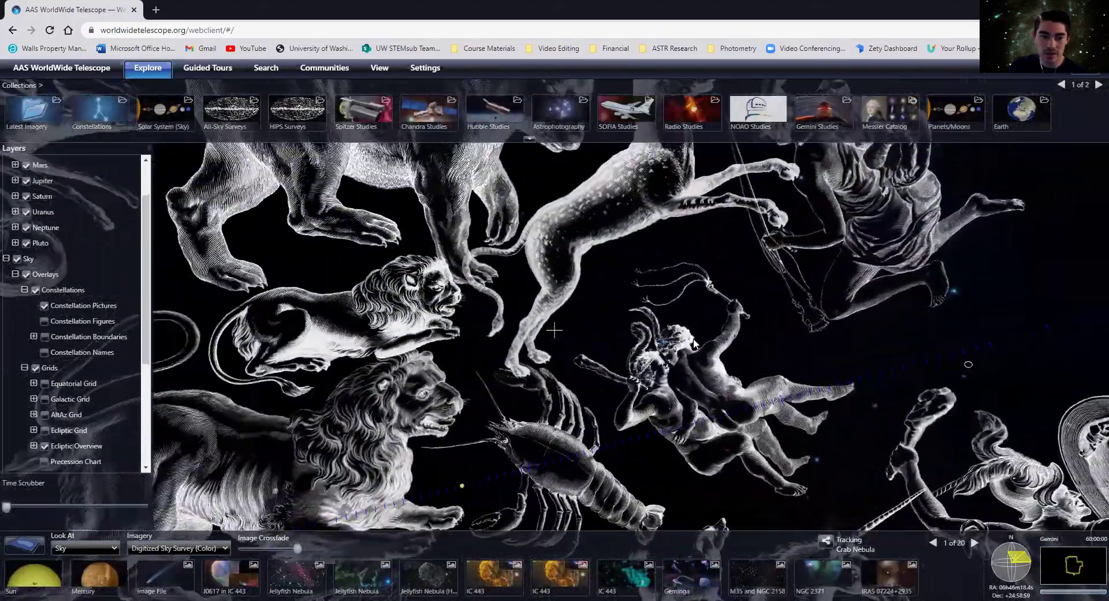
mouse_move(381, 324)
mouse_down()
mouse_move(484, 393)
mouse_move(634, 338)
mouse_up()
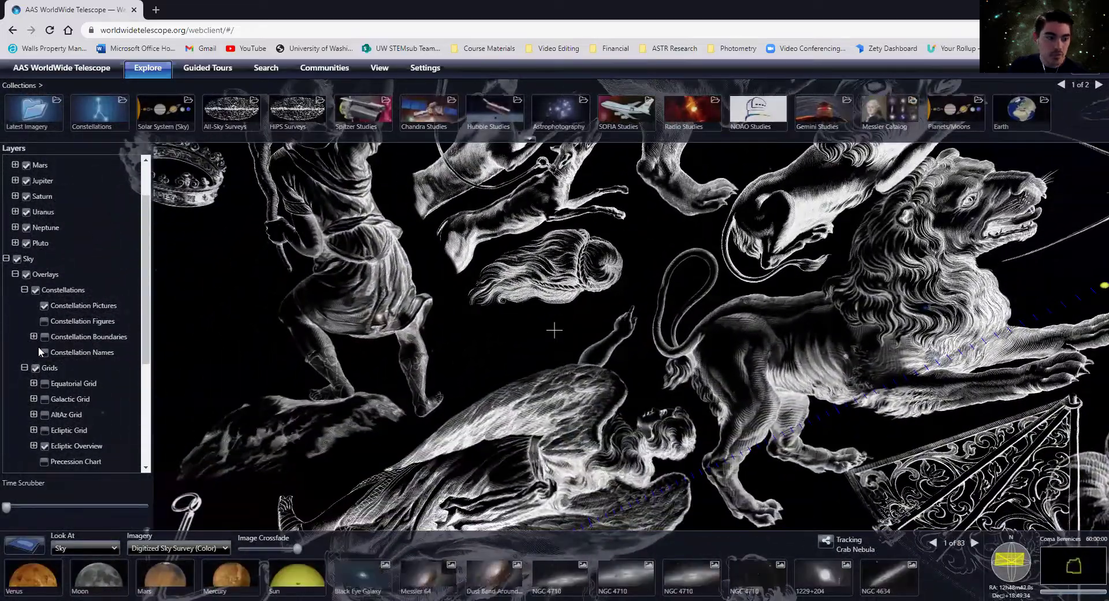
- Hide the constellation pictures and show the constellation figures instead, bringing Virgo into view
click(44, 305)
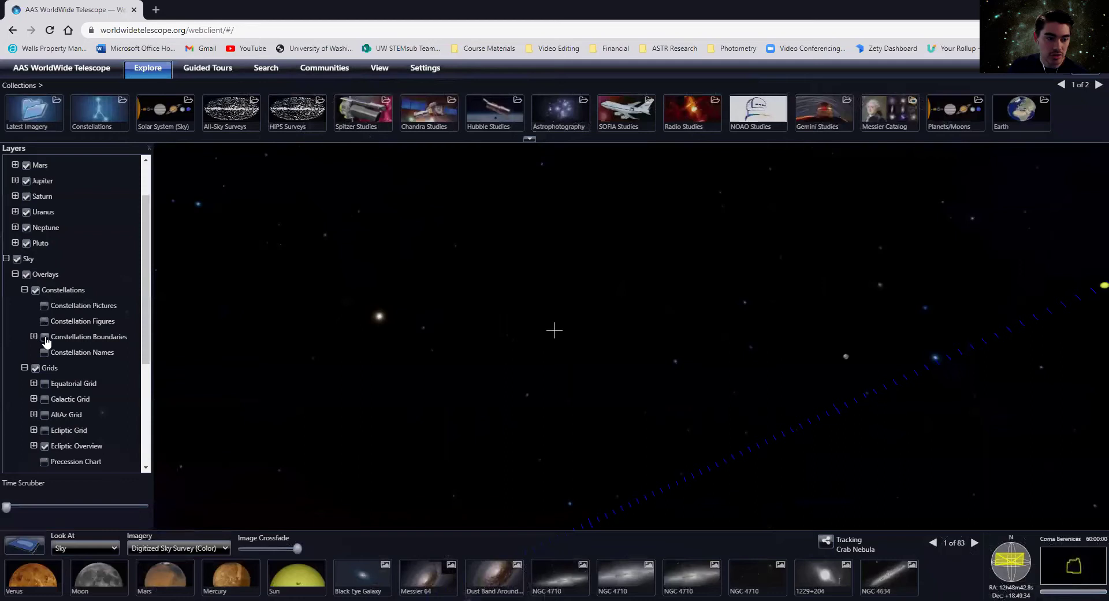
click(45, 321)
drag(545, 431, 489, 286)
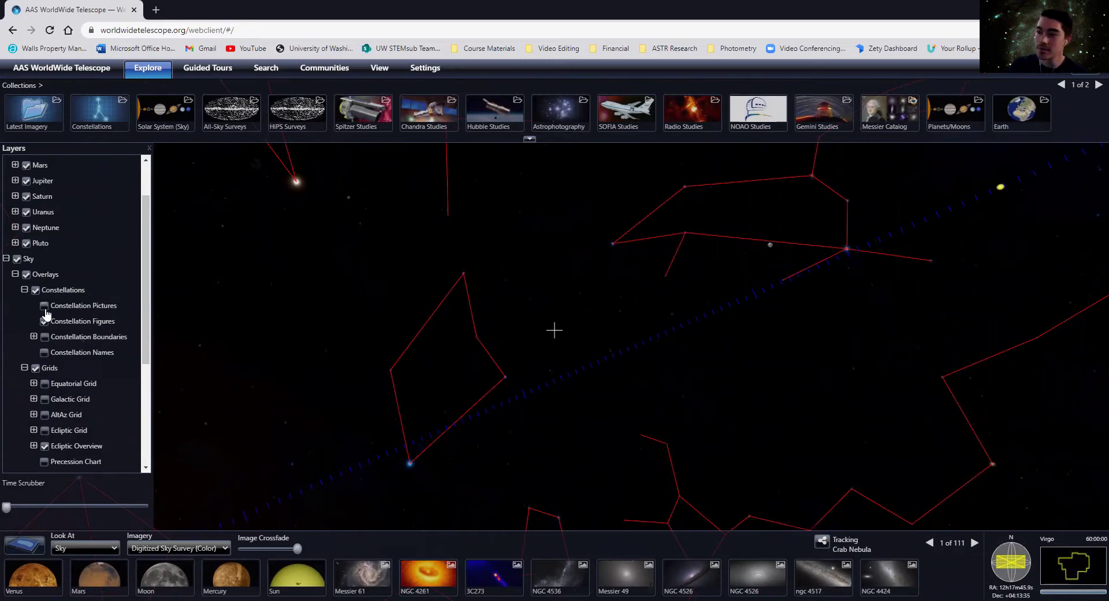
- Follow the ecliptic line through the constellation figures from Virgo past Leo and Gemini to Aries
scroll(86, 329, down, 1)
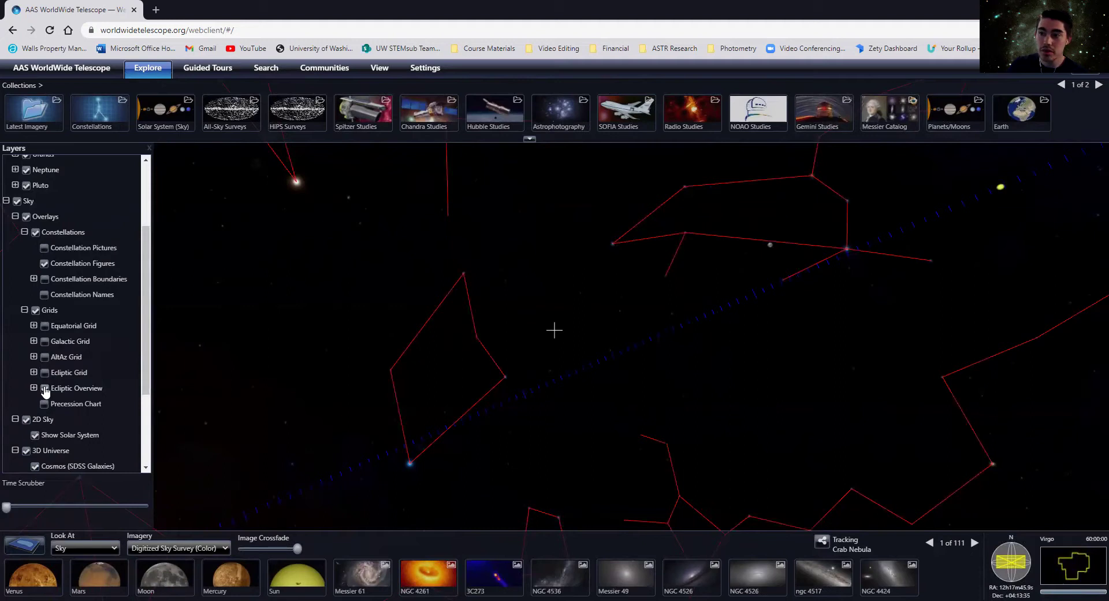
drag(632, 362, 376, 394)
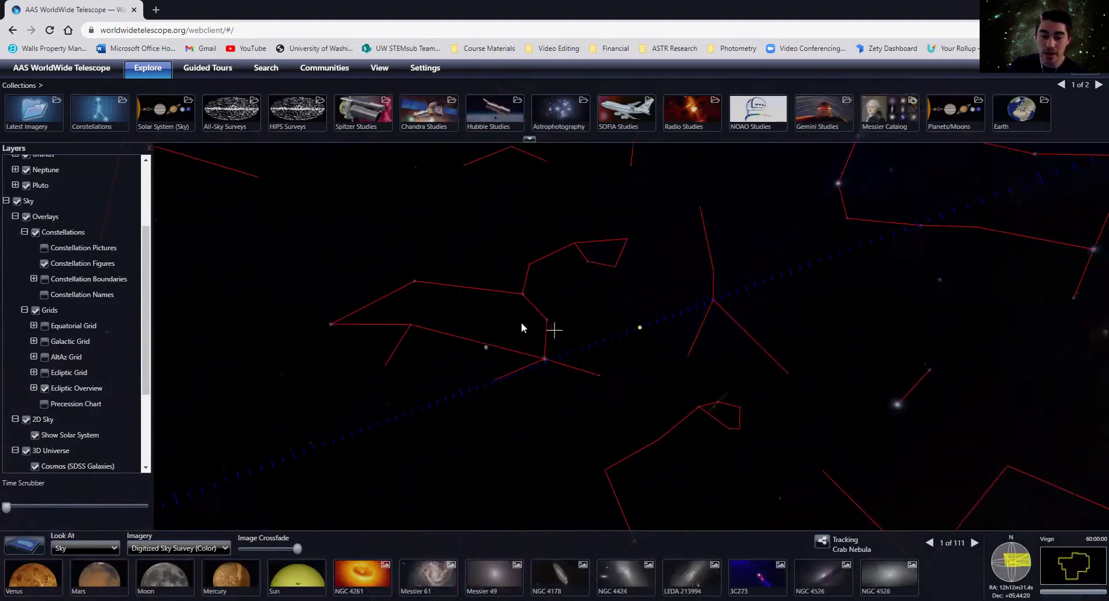
drag(656, 383, 498, 331)
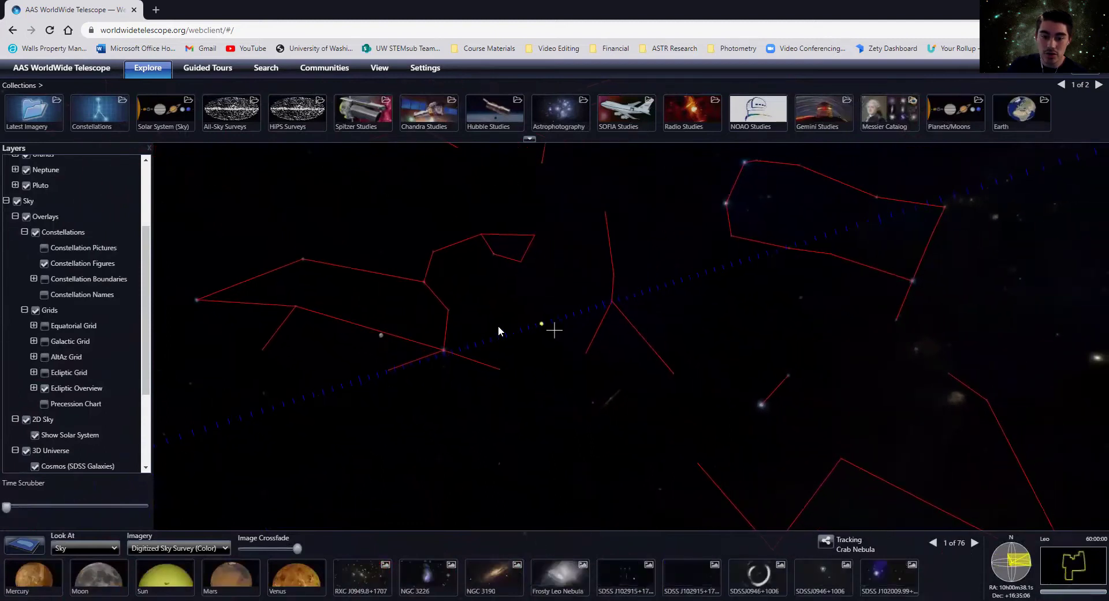
drag(944, 200, 307, 287)
drag(801, 371, 486, 277)
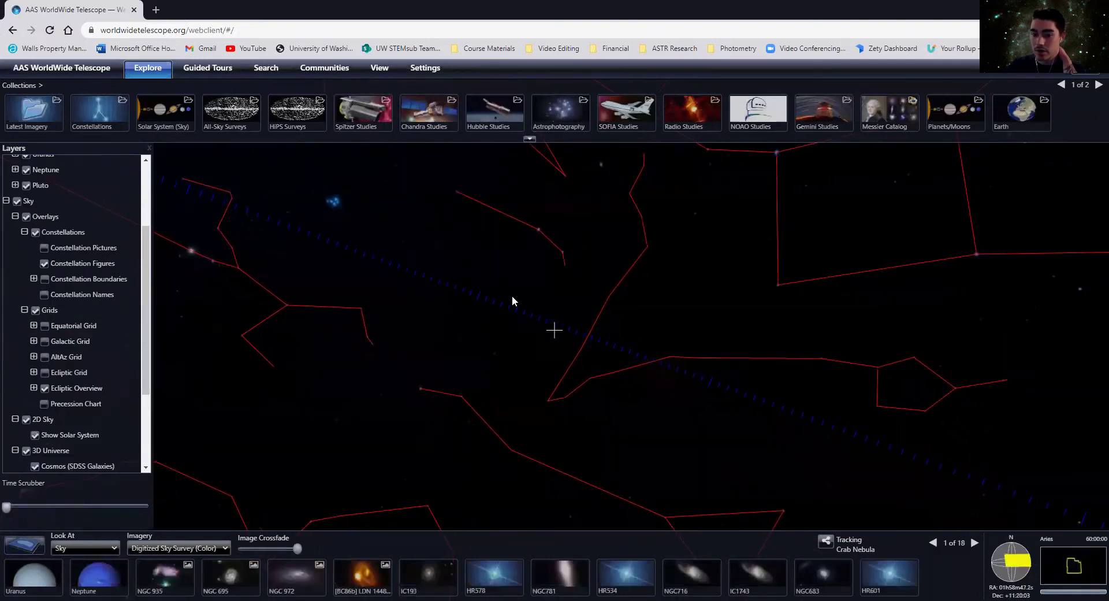
- Trace the ecliptic into Pisces and back through Taurus and Gemini to Cancer
drag(807, 421, 626, 346)
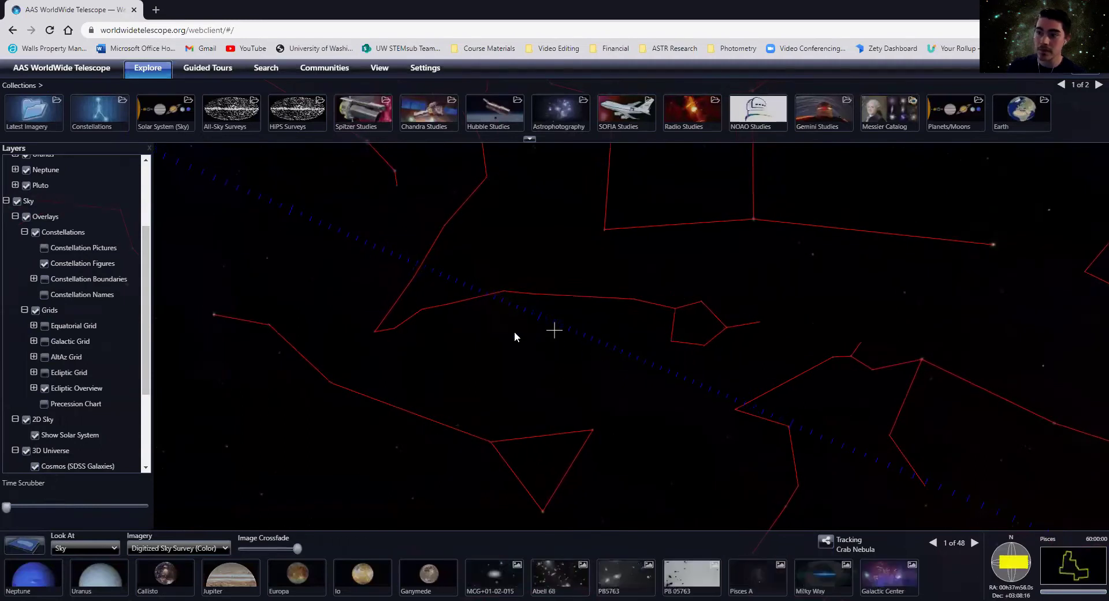
drag(397, 246, 650, 354)
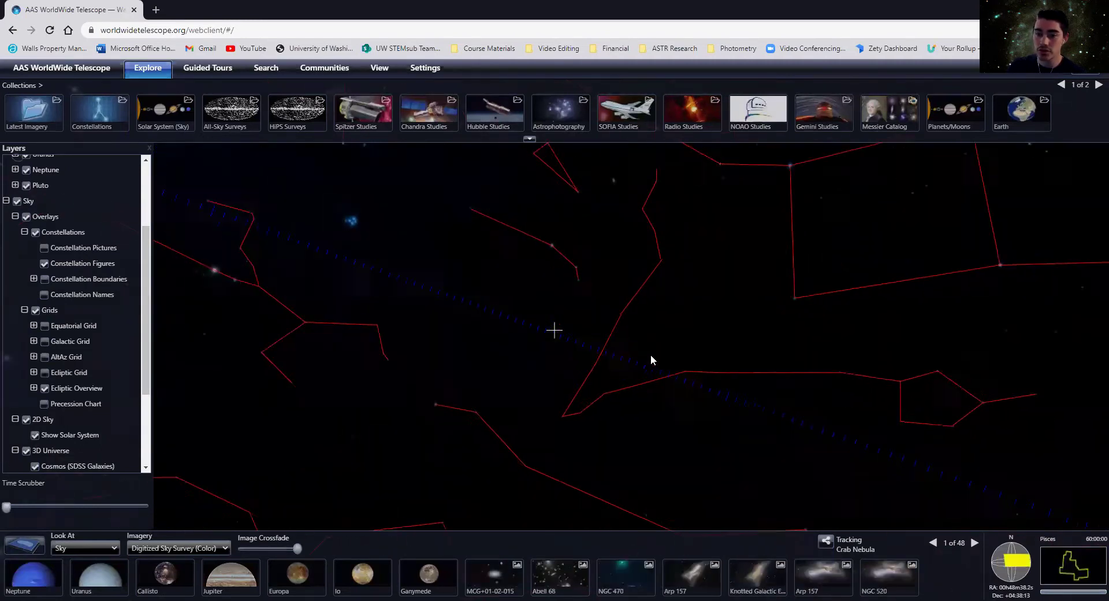
drag(406, 261, 674, 334)
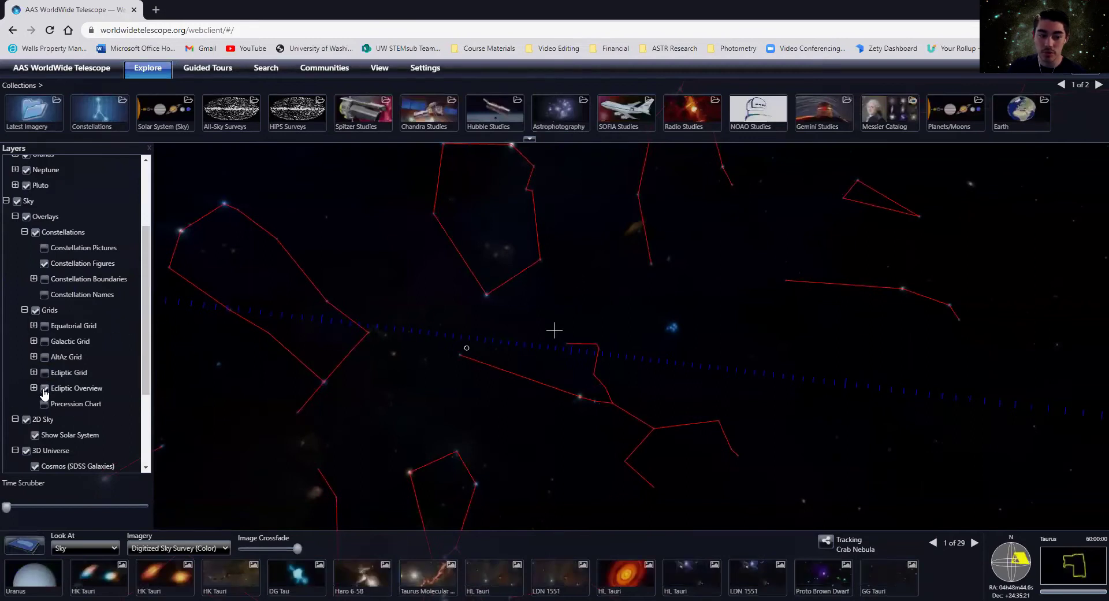
drag(356, 297, 631, 283)
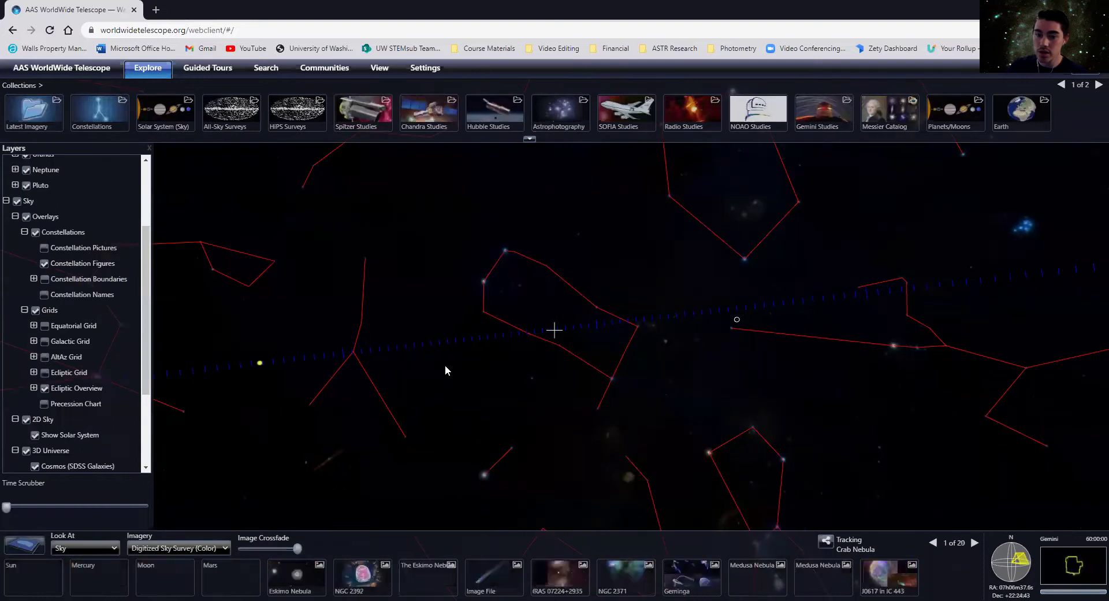
drag(446, 366, 574, 300)
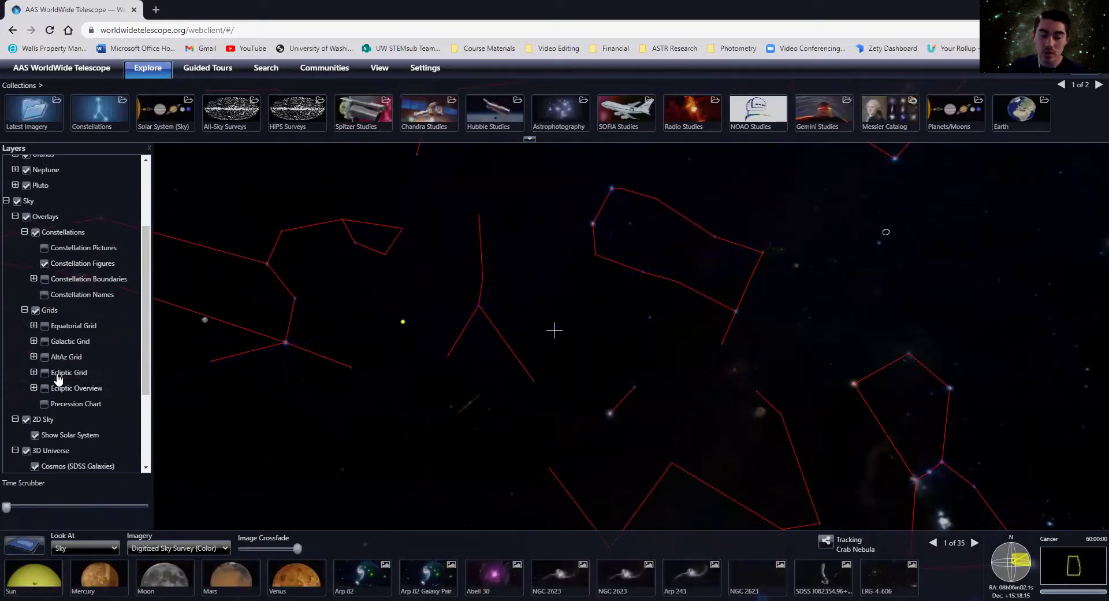
- With the ecliptic overview hidden, preview the equatorial and galactic grids around Cancer one after the other, hiding each again
click(44, 326)
click(44, 326)
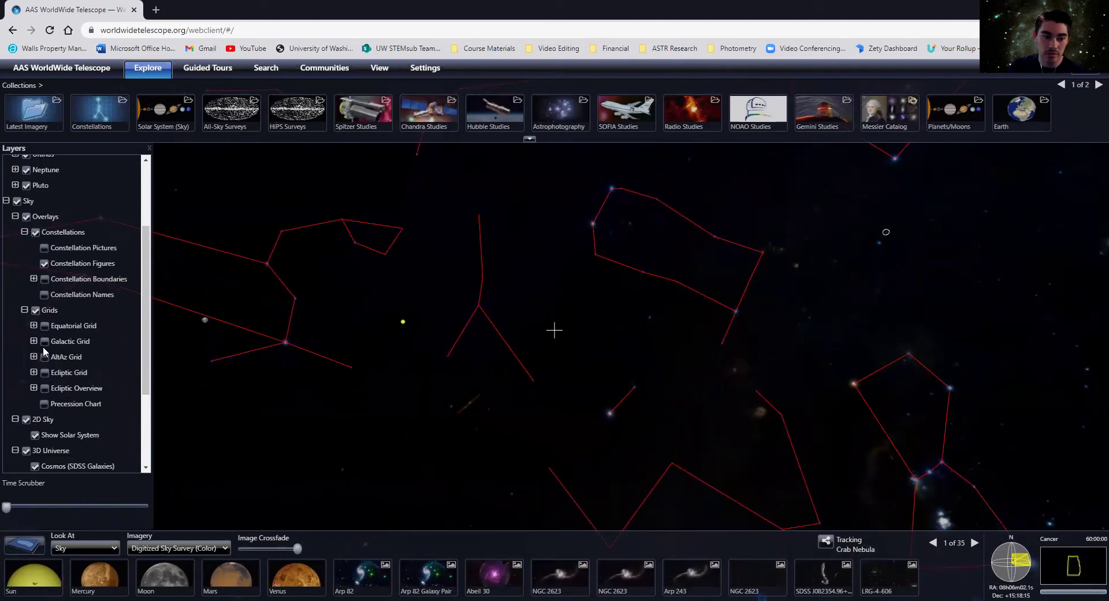
click(45, 341)
drag(357, 321, 323, 333)
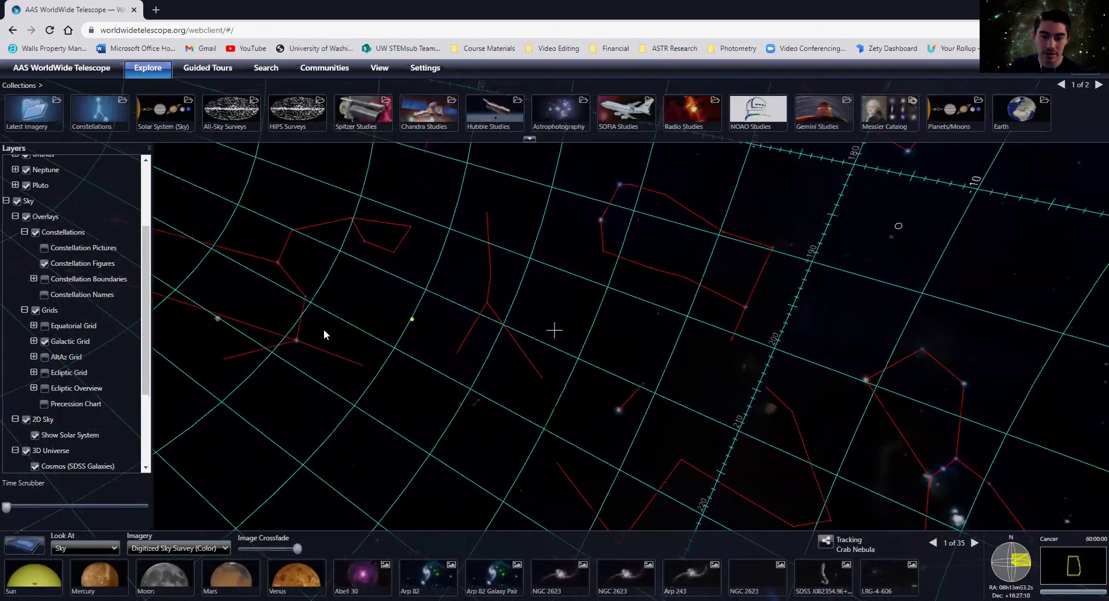
click(45, 341)
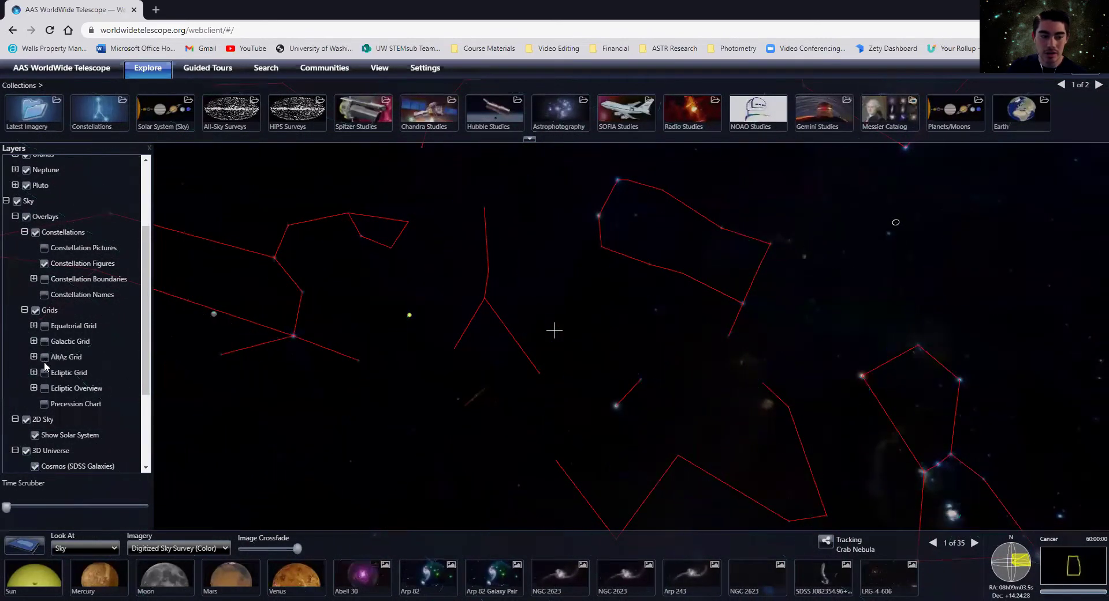
- Preview the AltAz grid and the ecliptic grid in turn over the same sky region, hiding each again
click(45, 357)
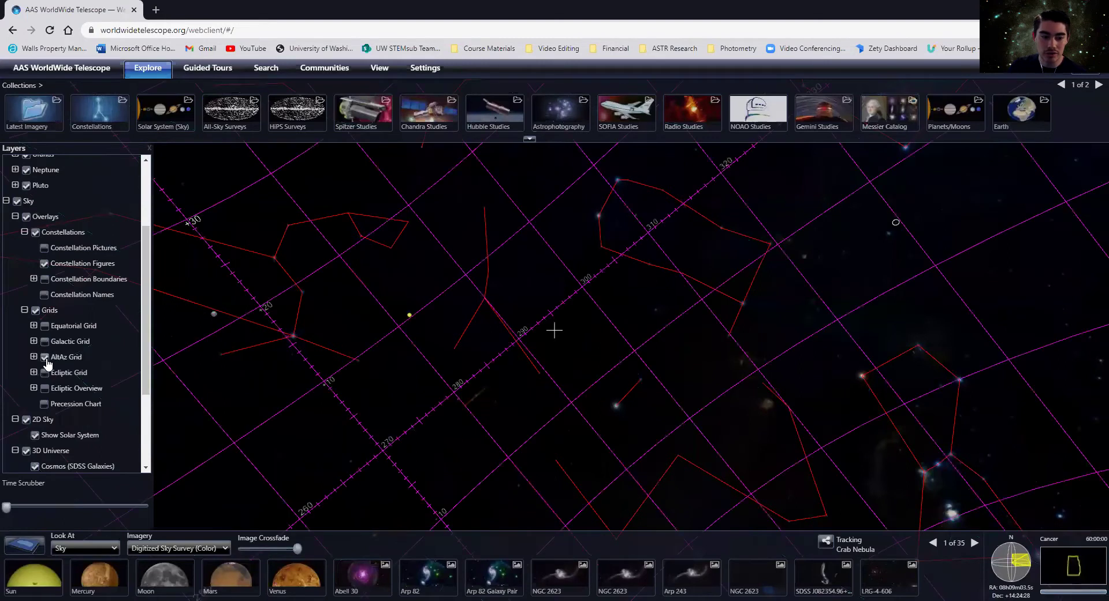
click(45, 356)
click(45, 372)
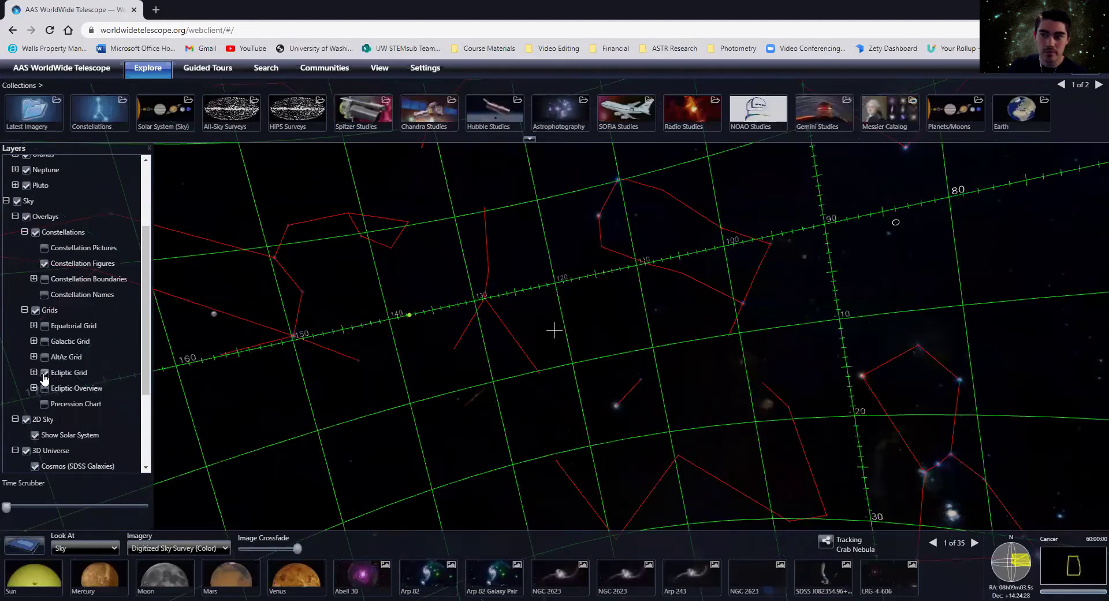
click(45, 374)
- Examine the constellation figures without any grid from Cancer past Orion and Pisces to Equuleus
drag(625, 405, 492, 324)
drag(762, 372, 526, 362)
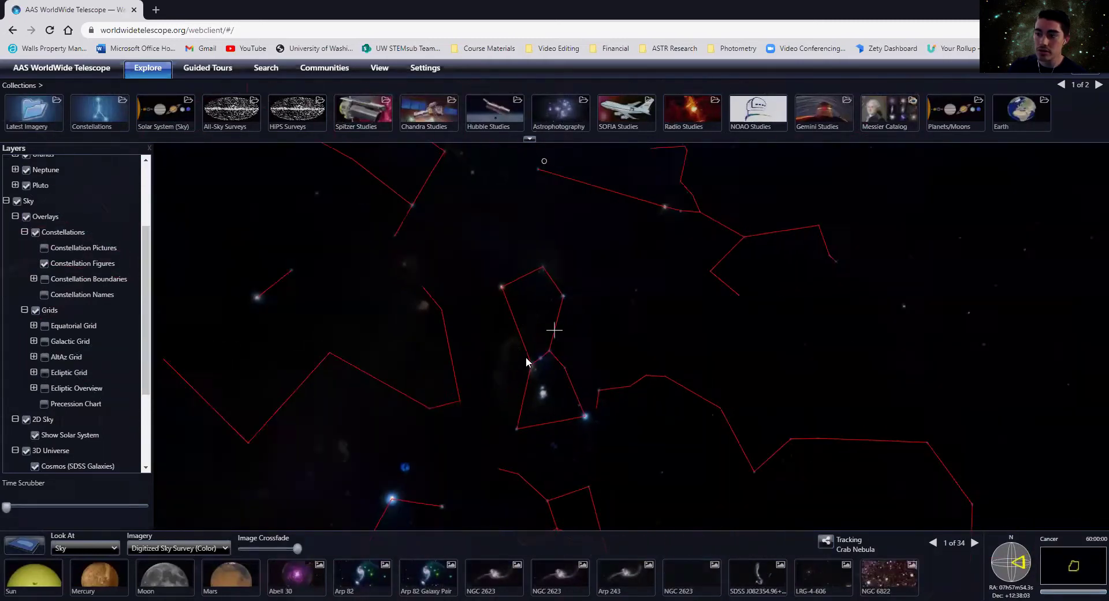
drag(795, 329, 478, 313)
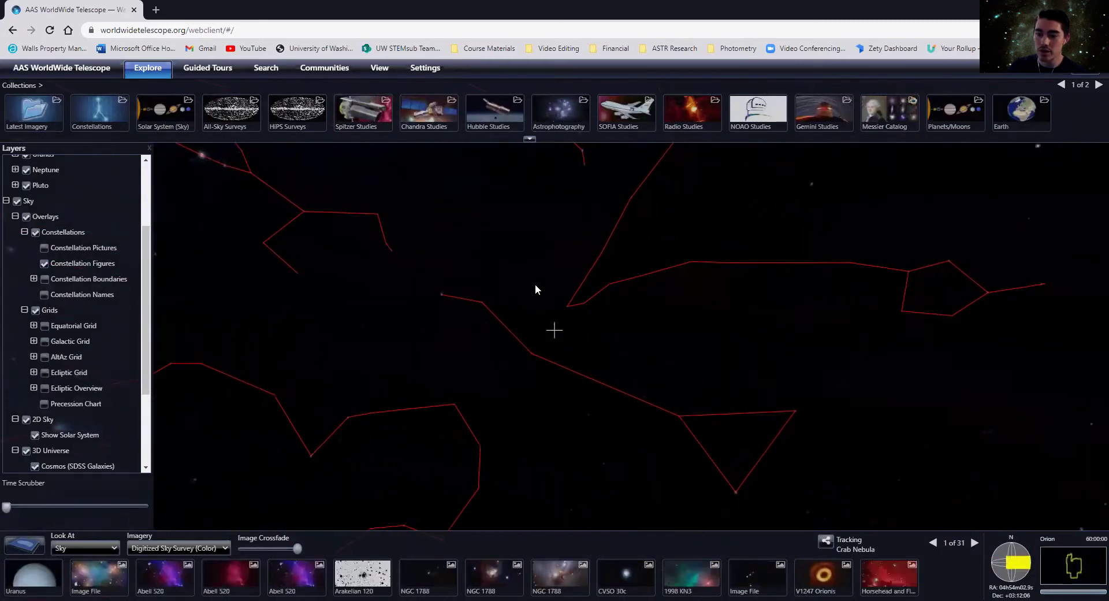
drag(780, 309, 661, 356)
drag(933, 324, 418, 369)
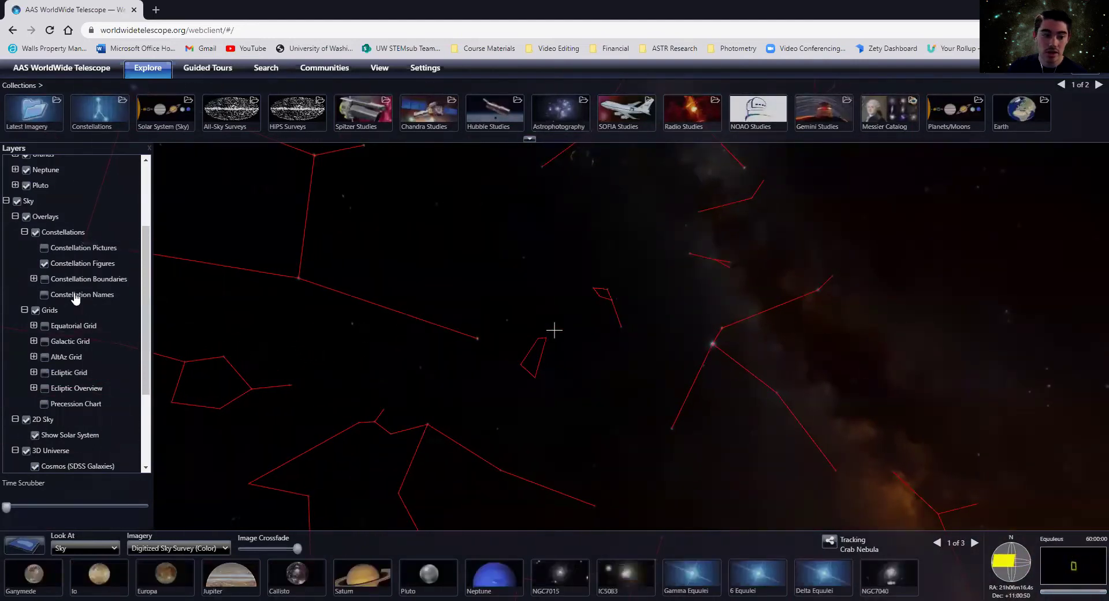
drag(630, 417, 500, 356)
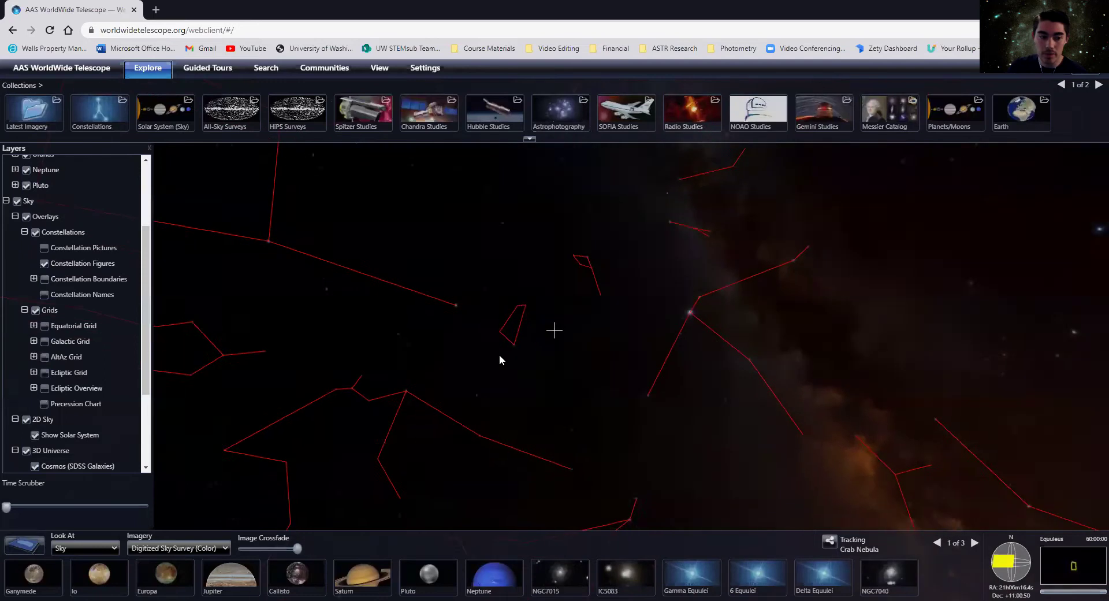
- Turn the ecliptic overview back on and follow it from Capricornus to Pisces
drag(413, 461, 430, 338)
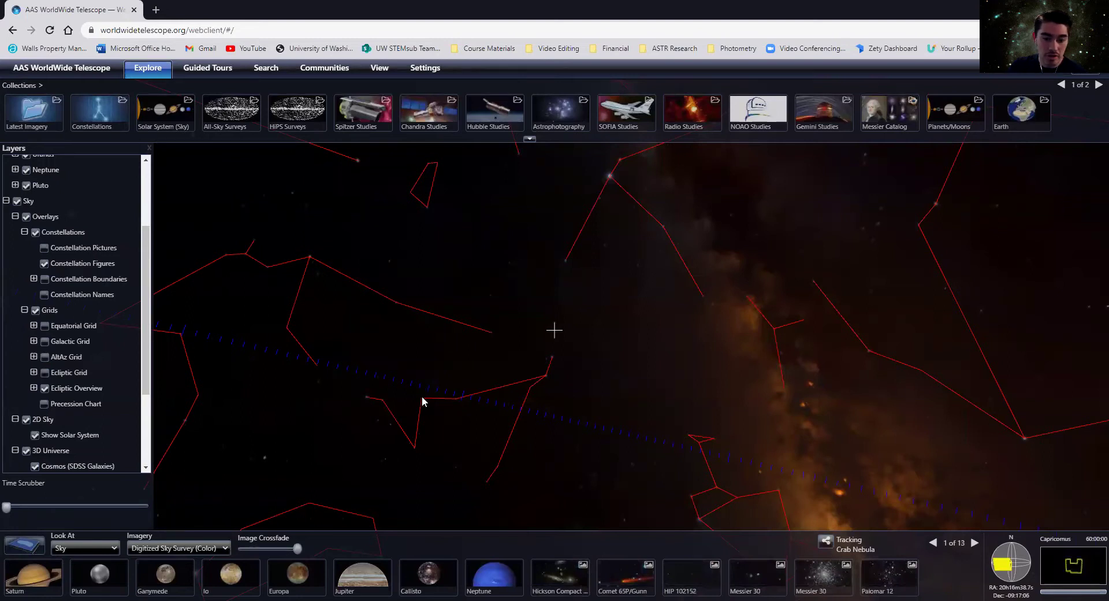
drag(421, 396, 679, 376)
drag(393, 250, 619, 395)
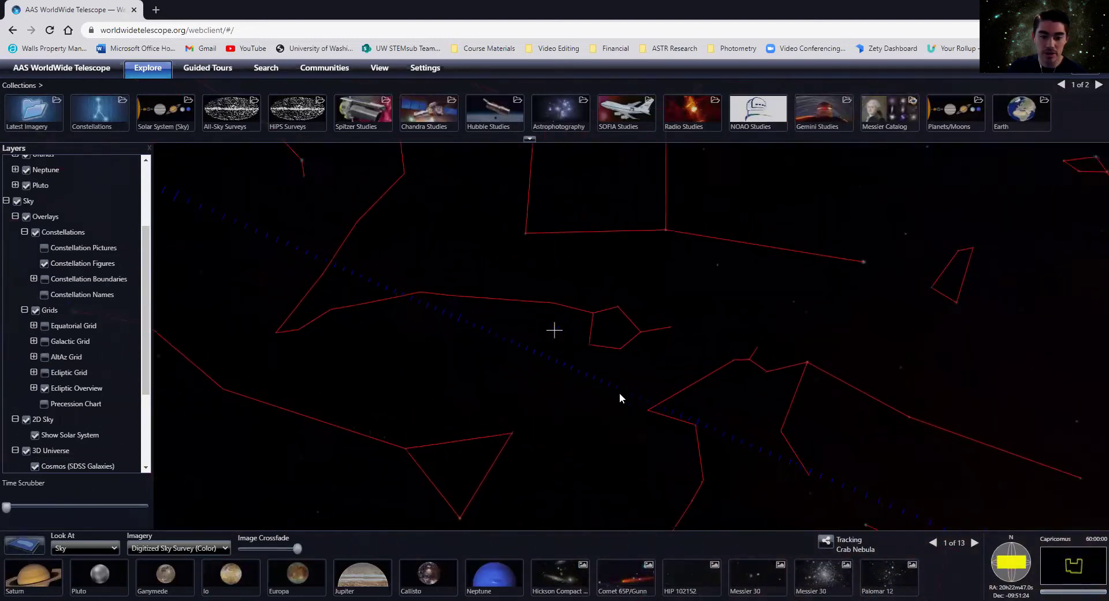
drag(366, 297, 598, 323)
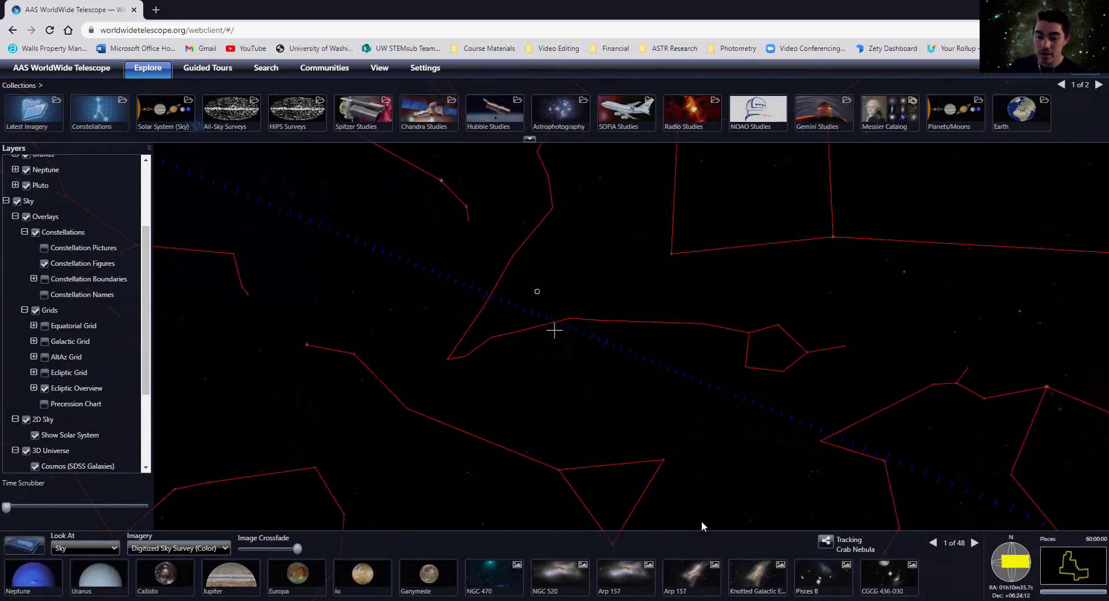
- View the Arp 157 image in Pisces up close and return to the wide view of the constellation
click(691, 575)
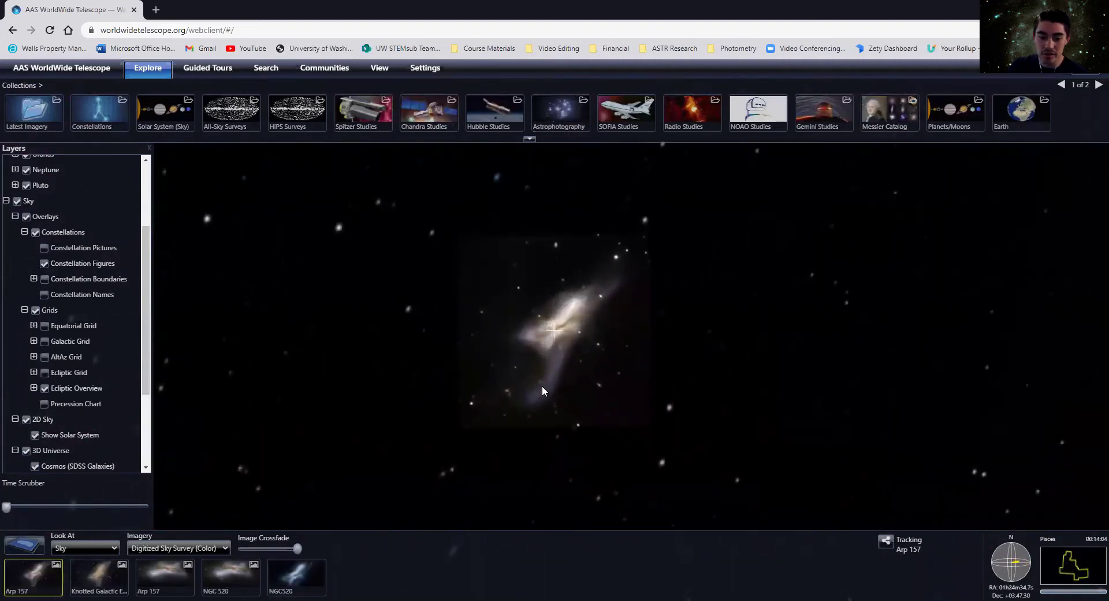
scroll(494, 404, down, 10)
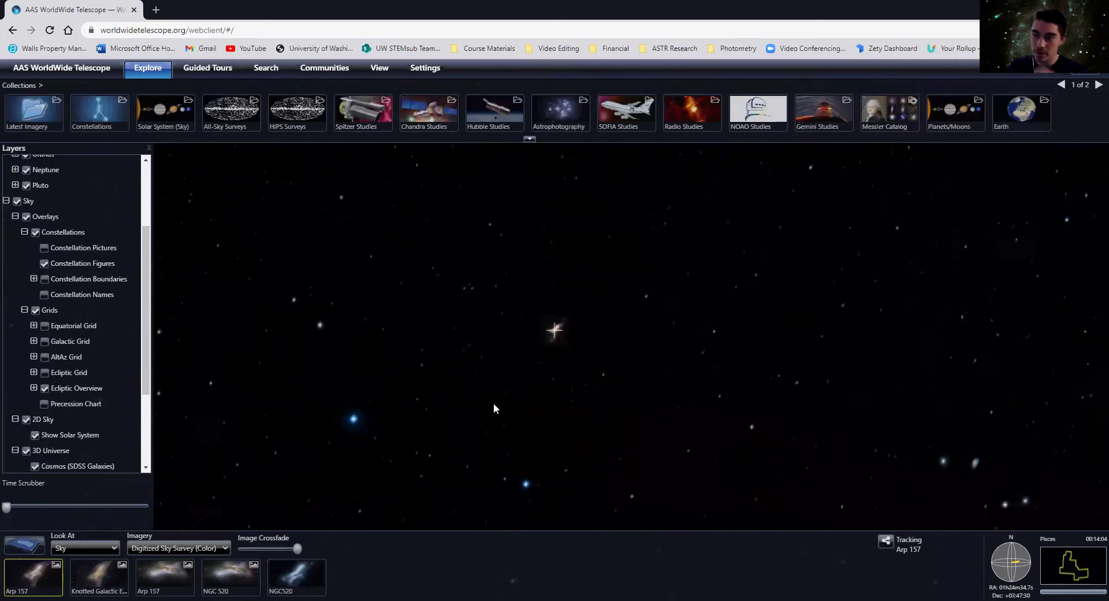
scroll(493, 403, down, 10)
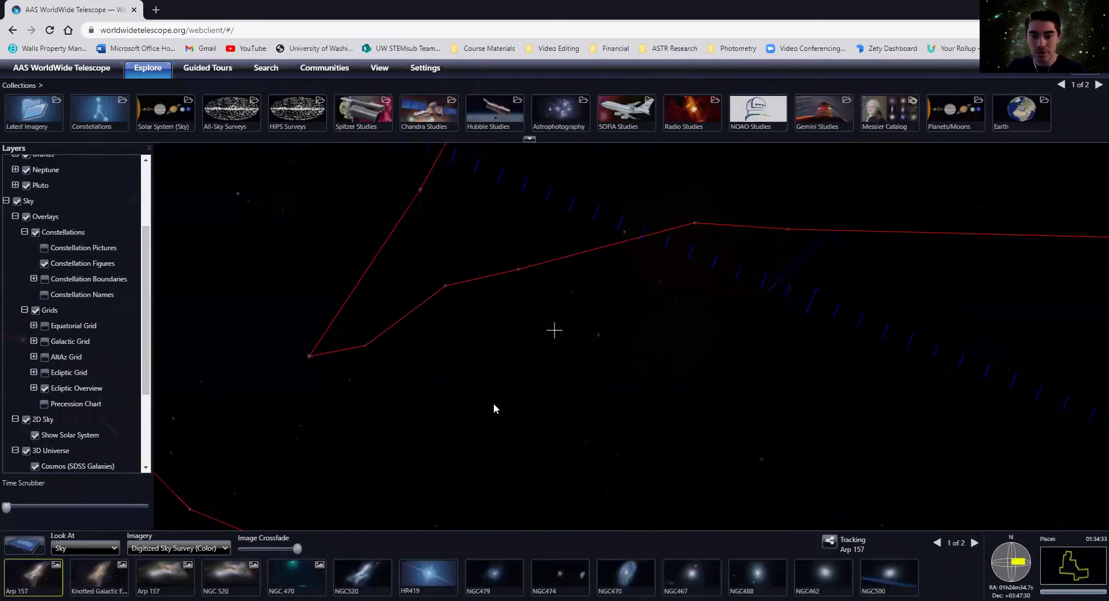
- Follow the ecliptic from Pisces through Aries and Taurus to Gemini
drag(437, 290, 624, 416)
drag(391, 323, 568, 327)
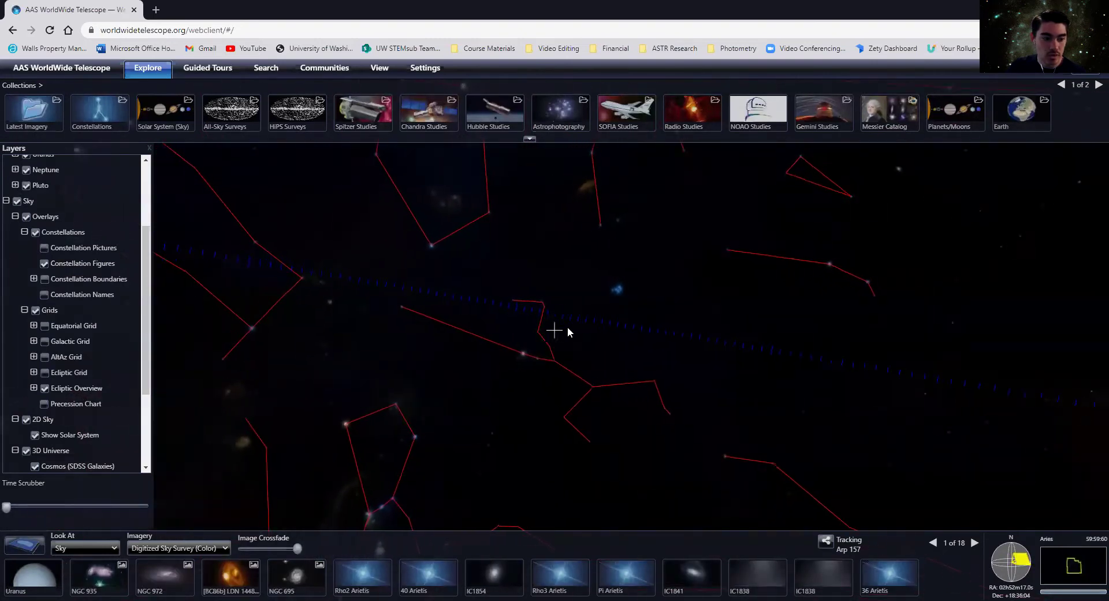
drag(494, 272, 629, 327)
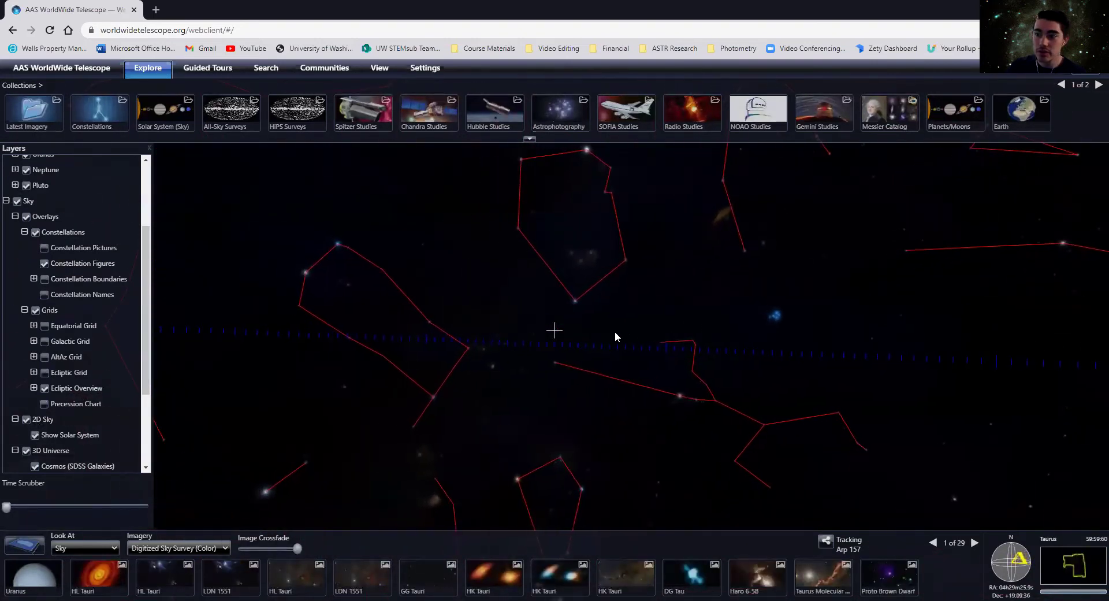
drag(407, 443, 445, 394)
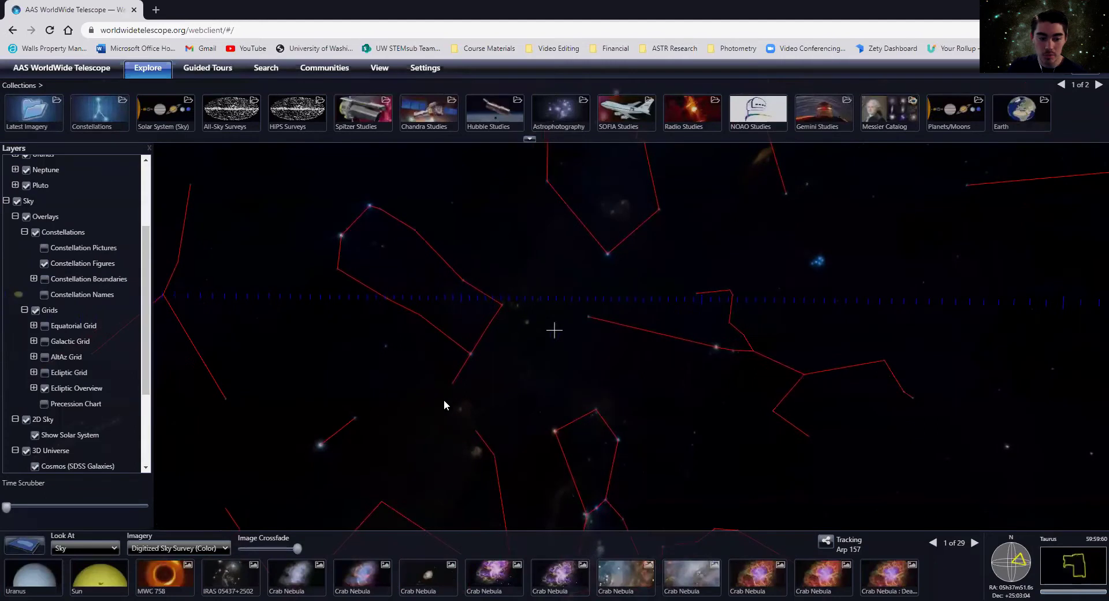
drag(401, 301, 589, 373)
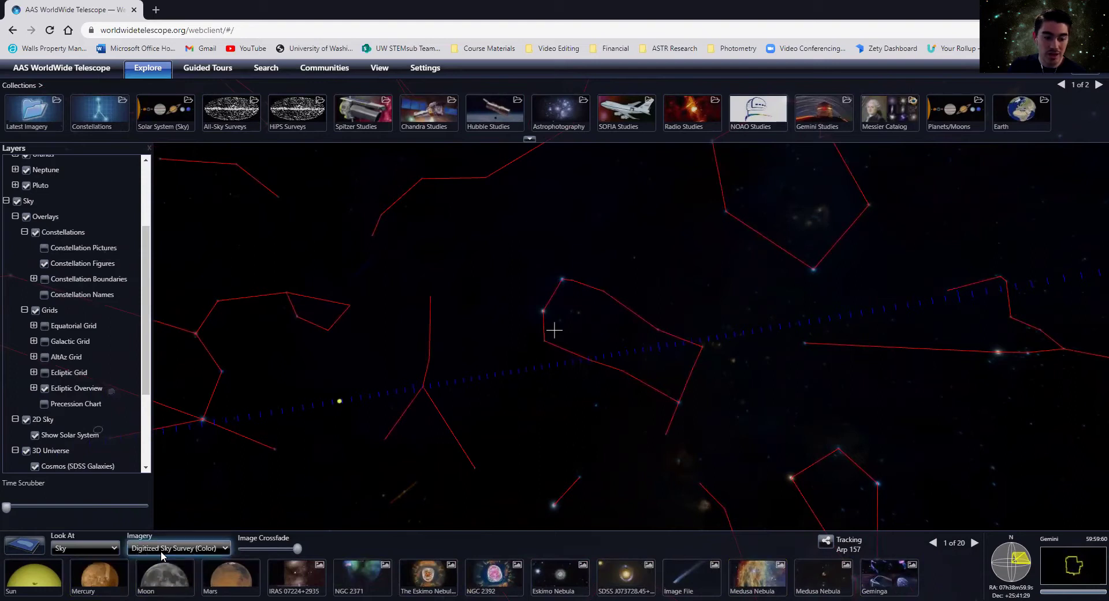
- Switch the sky imagery to WISE All Sky (Infrared) and view the region from Gemini to Taurus
click(205, 548)
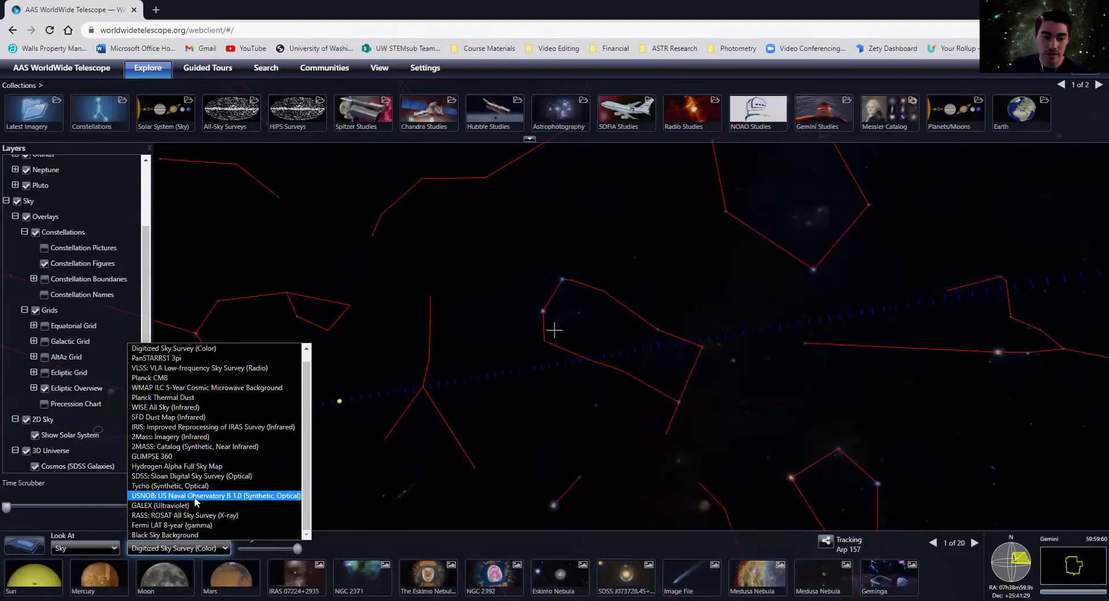
scroll(211, 488, up, 1)
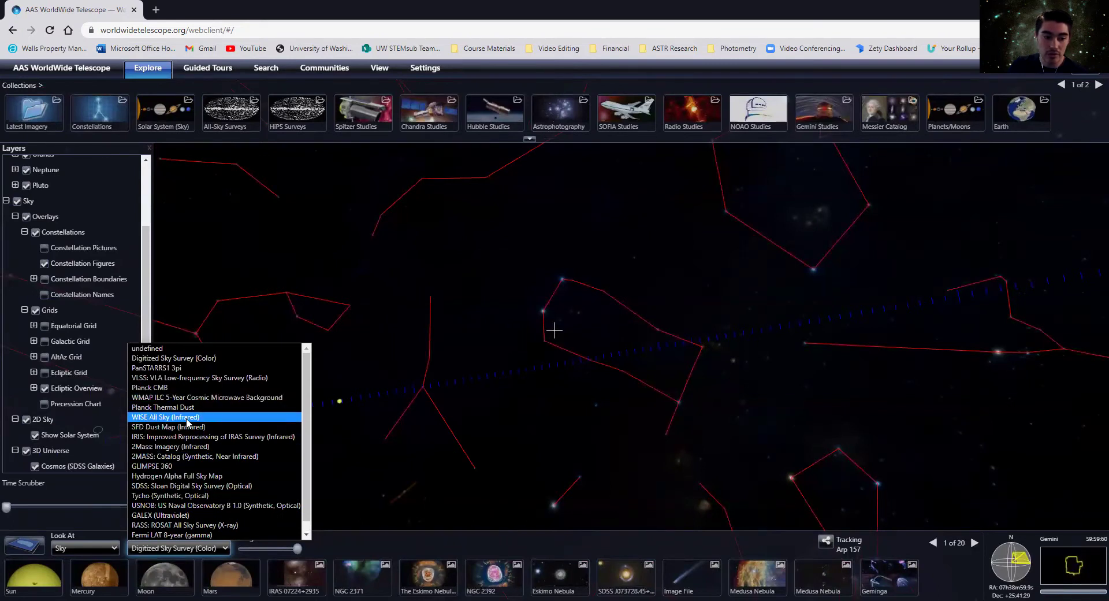
click(186, 417)
drag(712, 380, 330, 338)
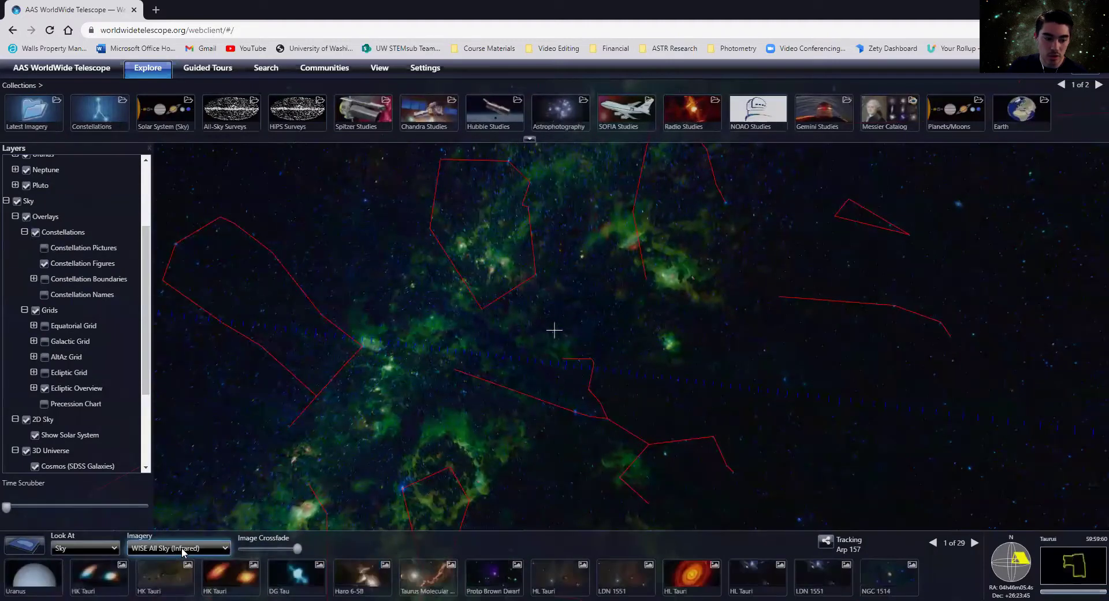
- Change the imagery to VLSS: VLA Low-frequency Sky Survey (Radio) and look across the sky from Taurus to Pisces
click(182, 547)
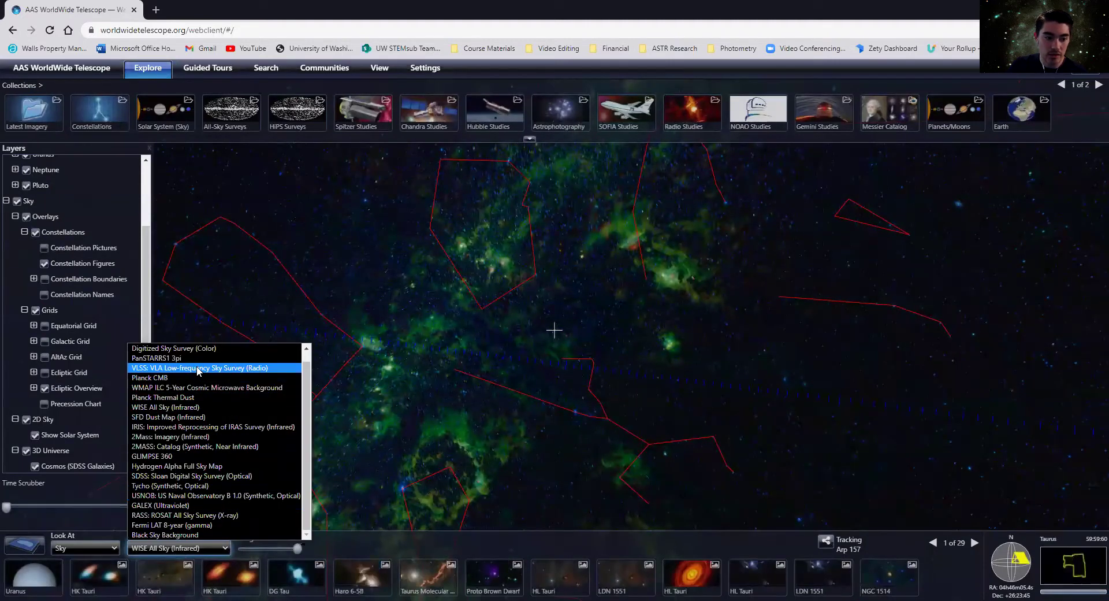
click(197, 369)
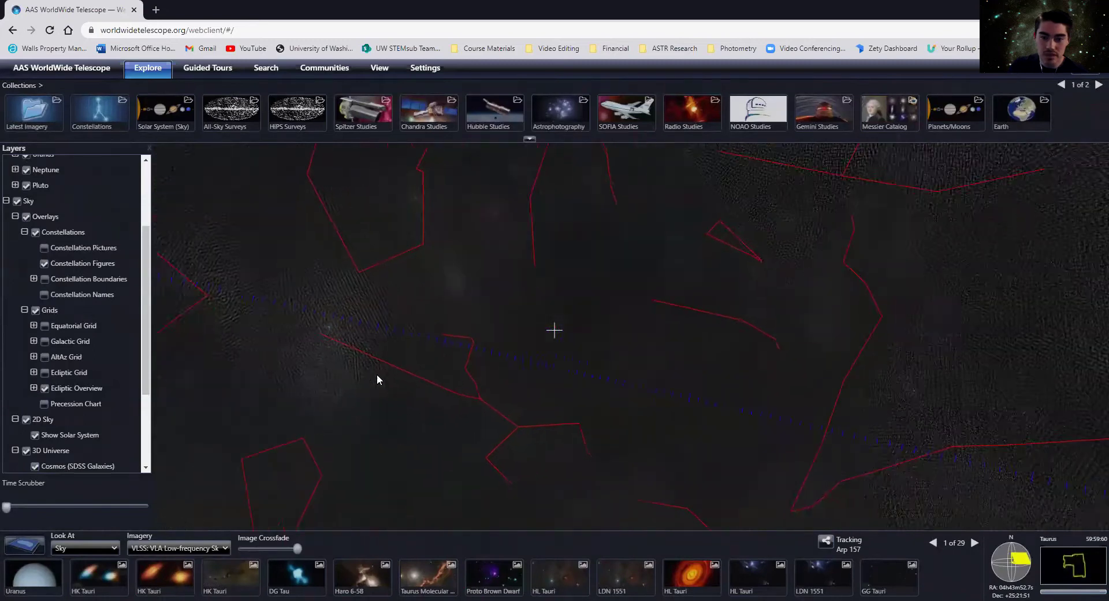
drag(541, 366, 323, 323)
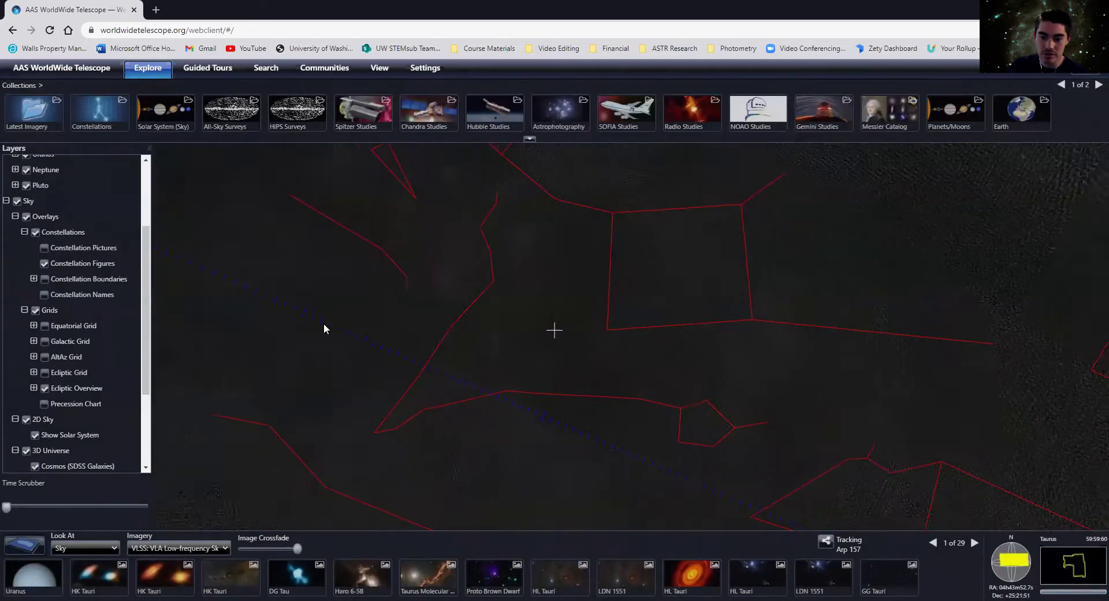
- View the sky in WMAP ILC 5-Year Cosmic Microwave Background imagery, followed by GALEX (Ultraviolet)
click(177, 548)
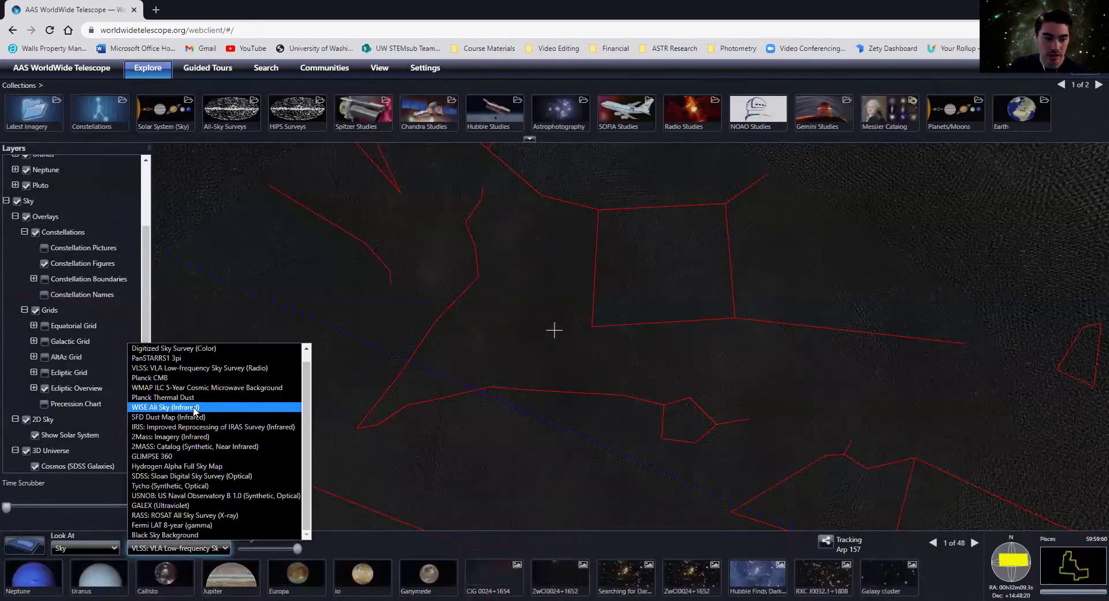
click(237, 387)
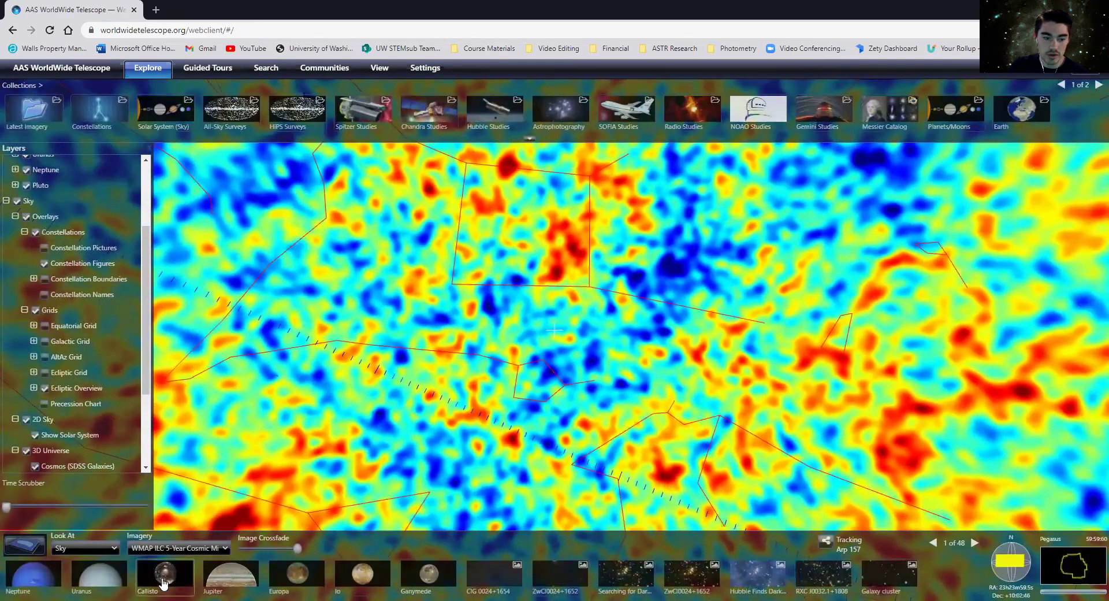
click(178, 547)
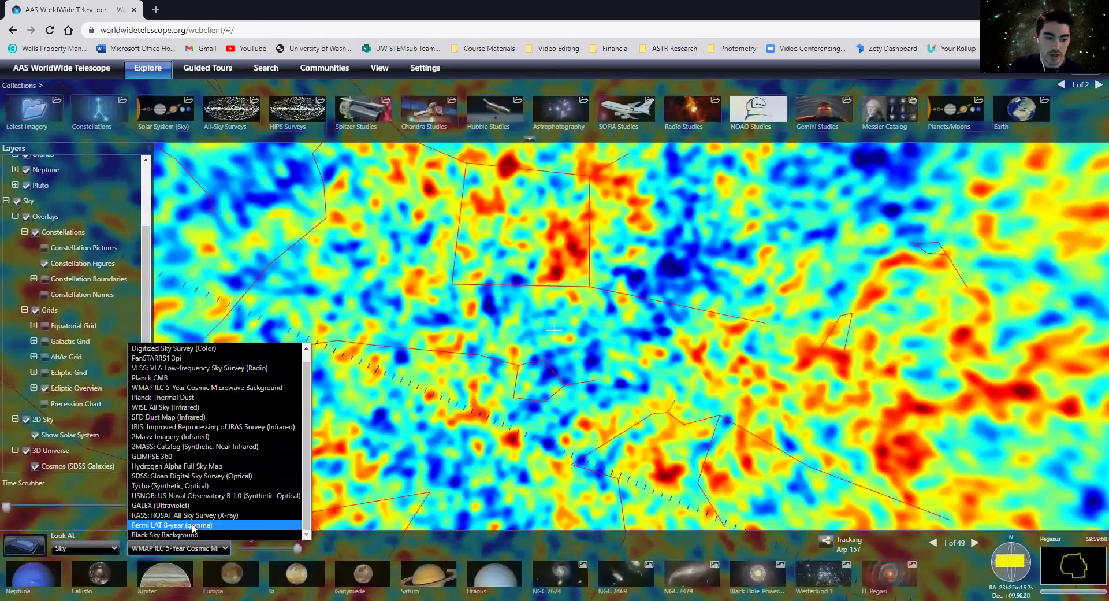
click(178, 505)
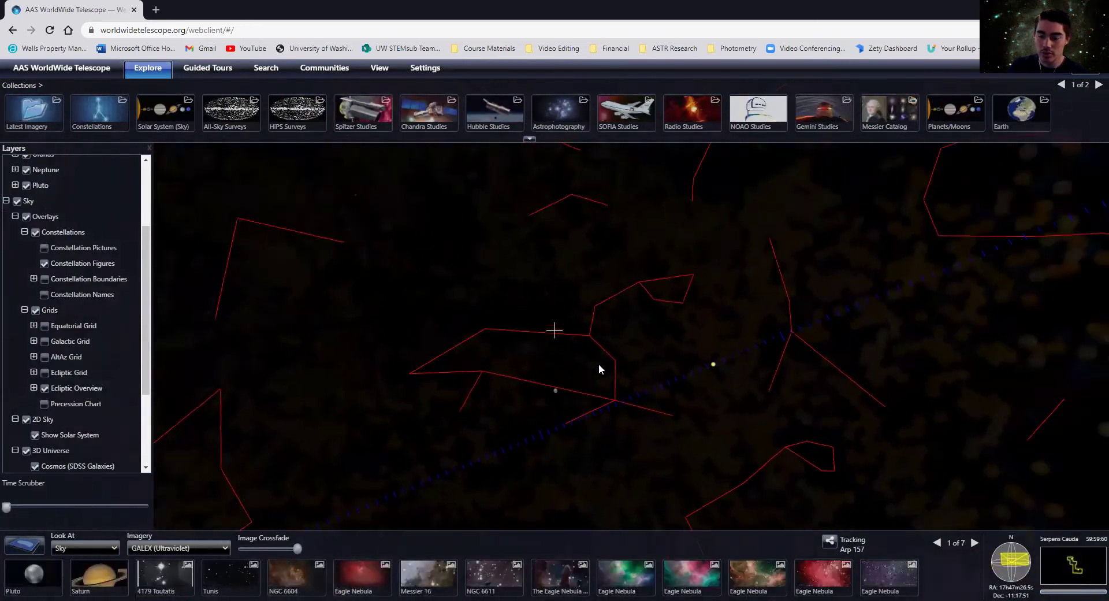
- View the IRIS: Improved Reprocessing of IRAS Survey (Infrared) imagery and return to Digitized Sky Survey (Color)
click(206, 549)
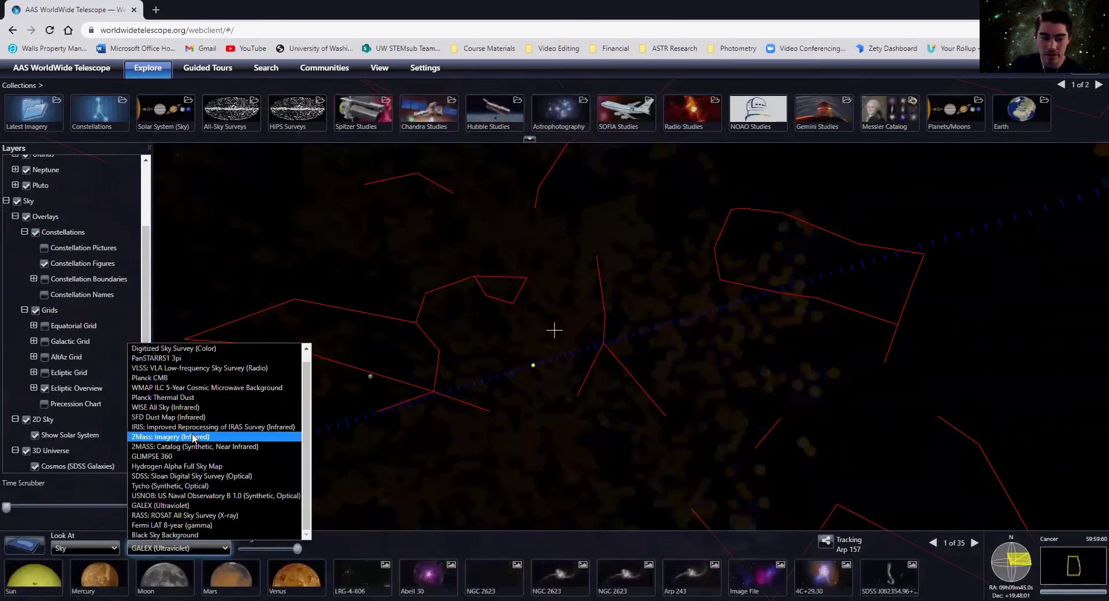
click(268, 427)
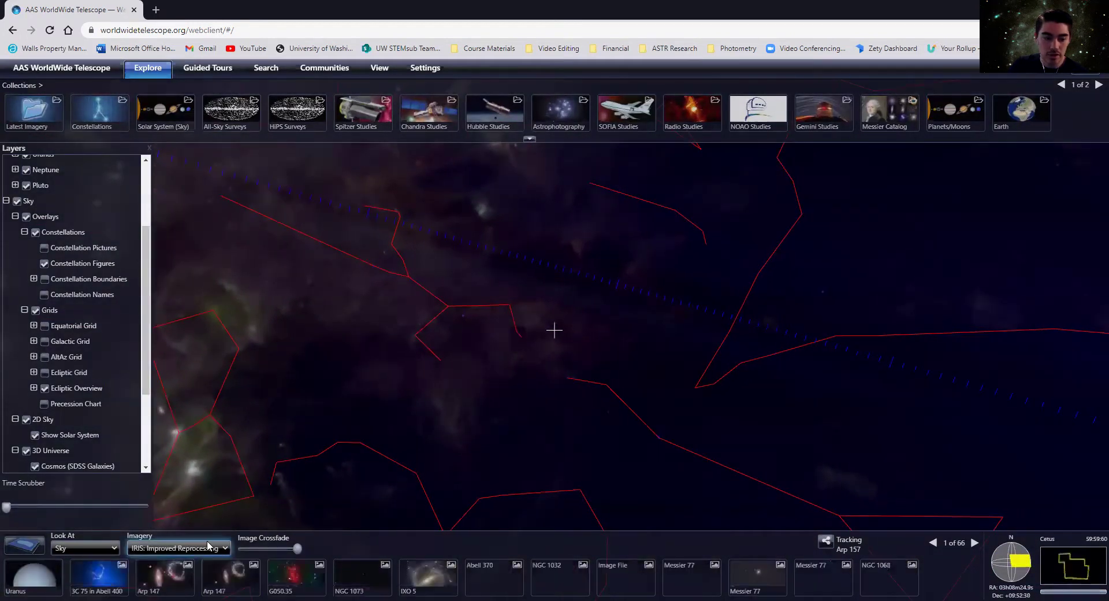
click(179, 547)
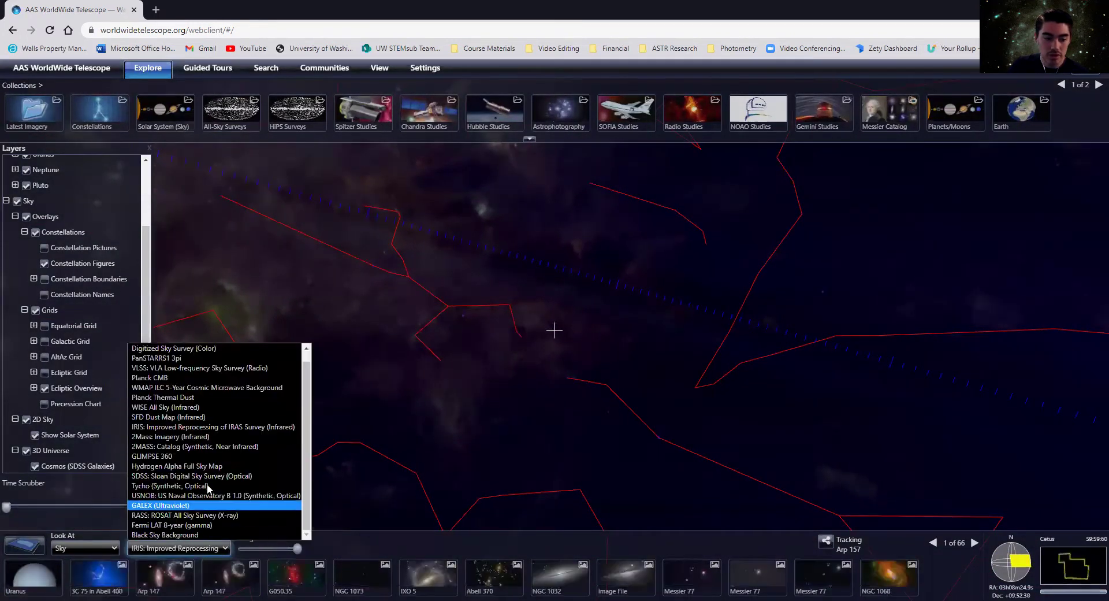
scroll(191, 438, up, 1)
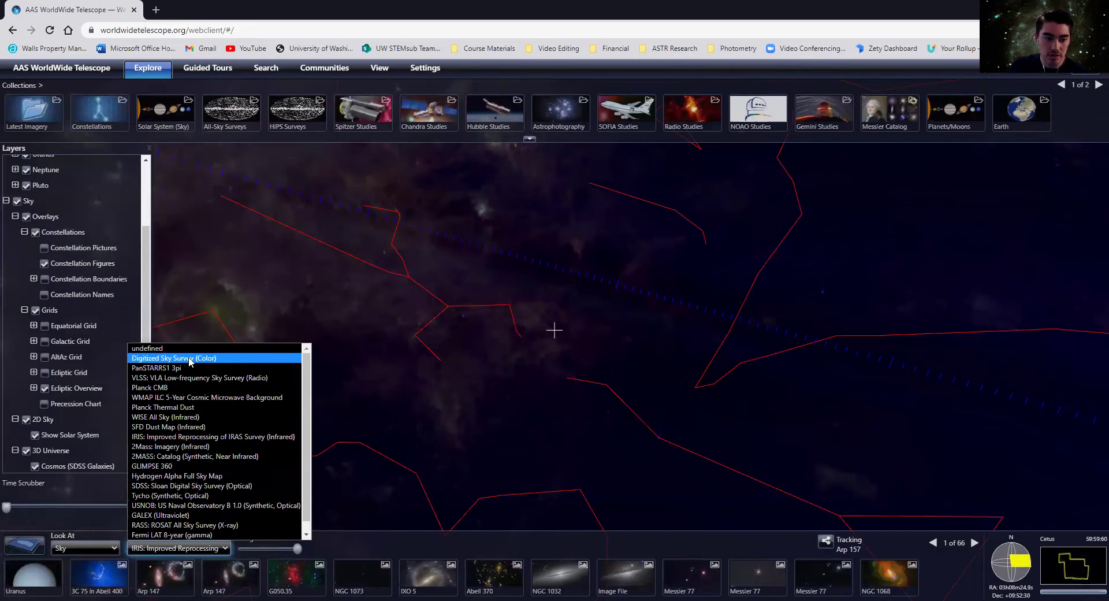
click(190, 358)
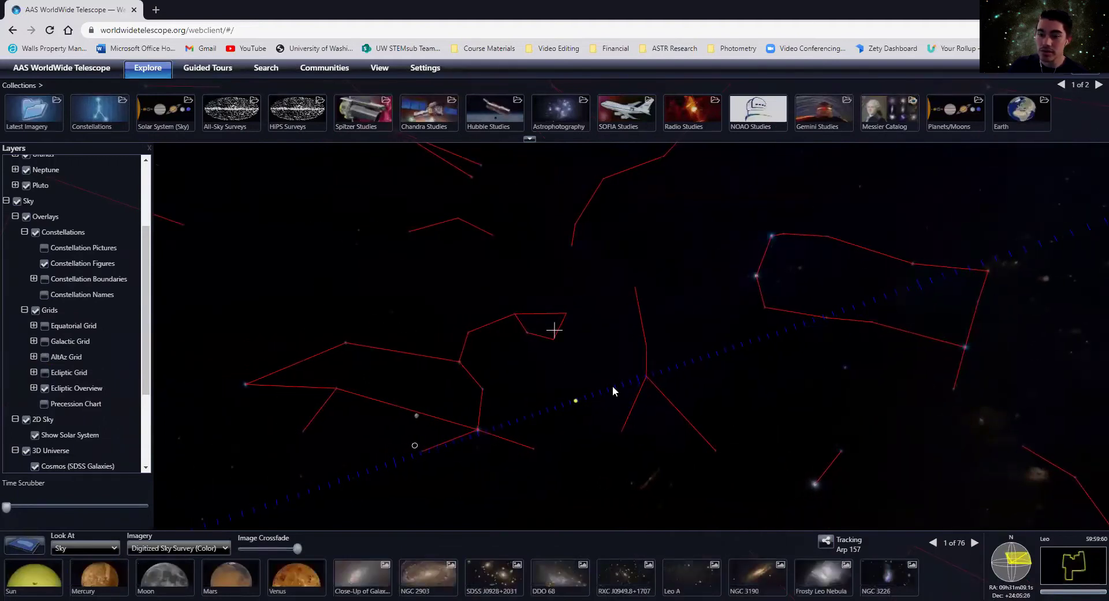
- Compare the sky around Perseus with viewing from the observer's location turned on and off
click(373, 68)
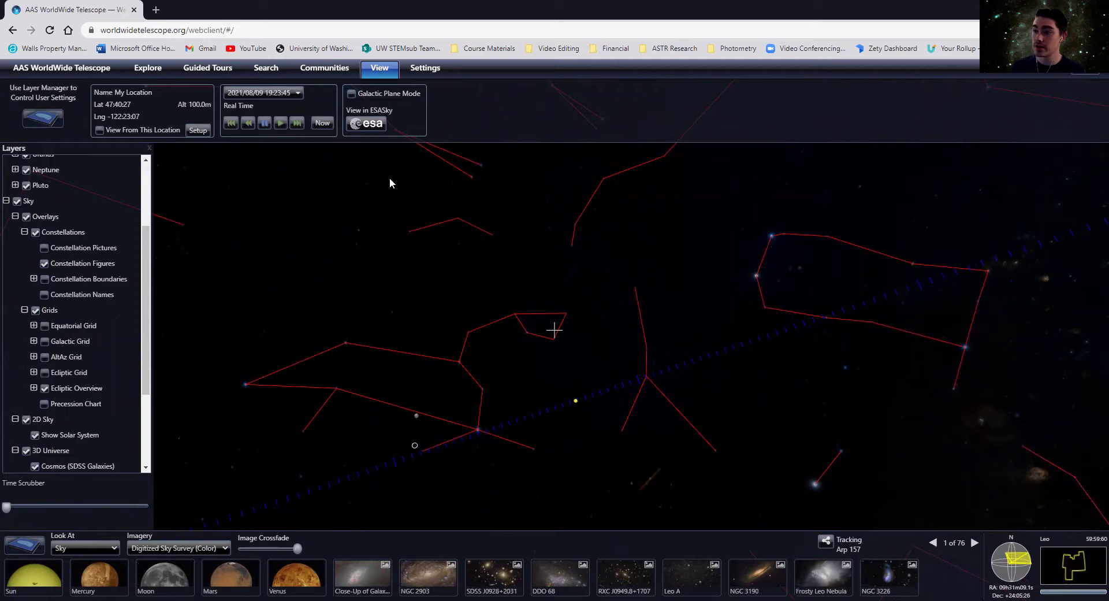
click(100, 130)
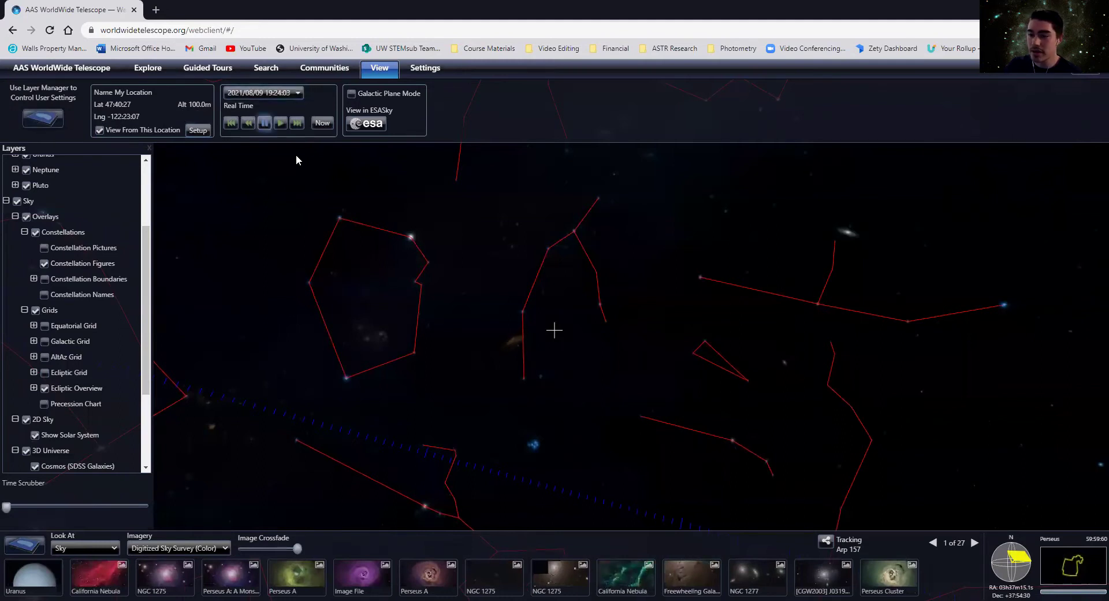
drag(428, 307, 491, 293)
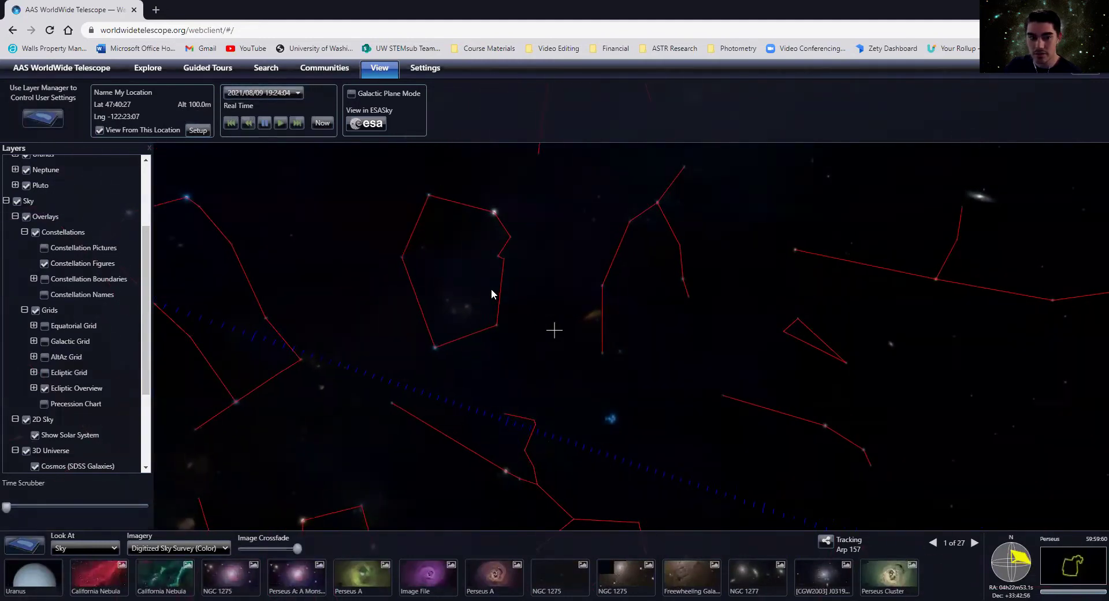
click(115, 133)
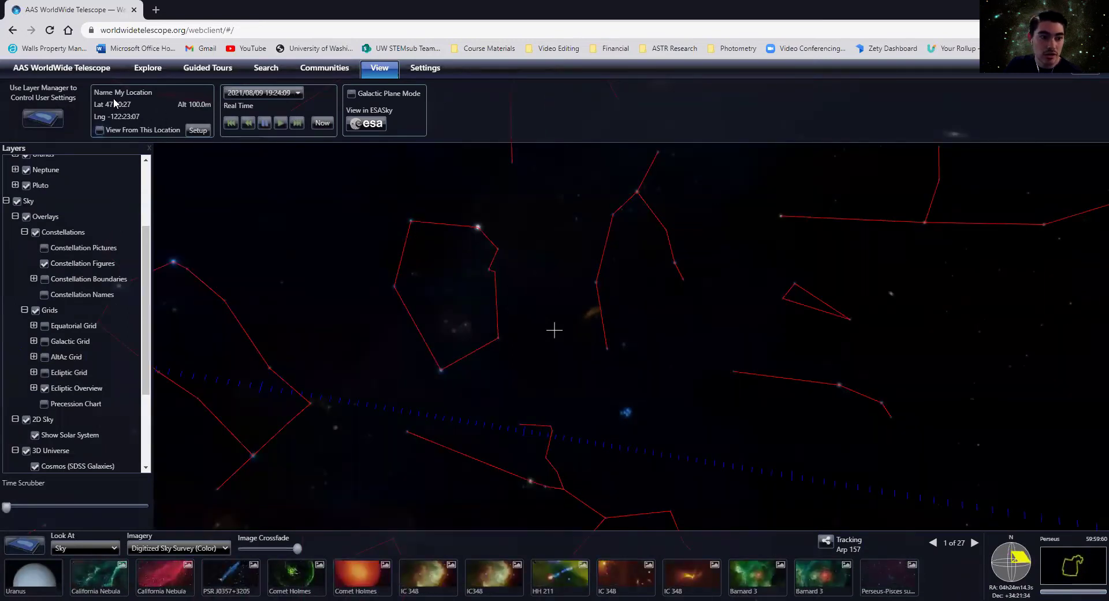
click(111, 132)
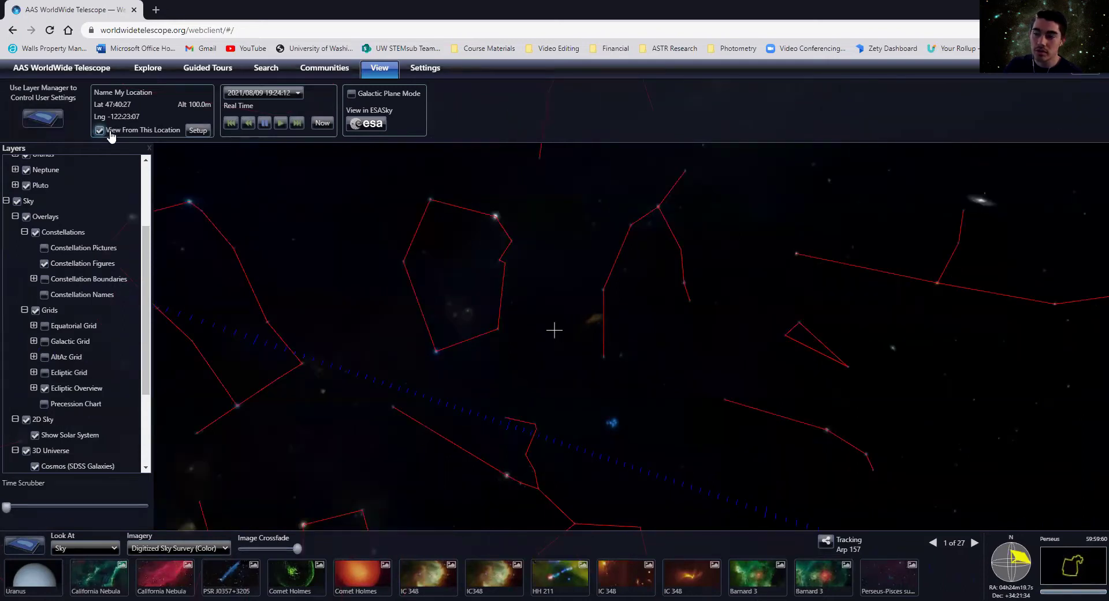
click(111, 132)
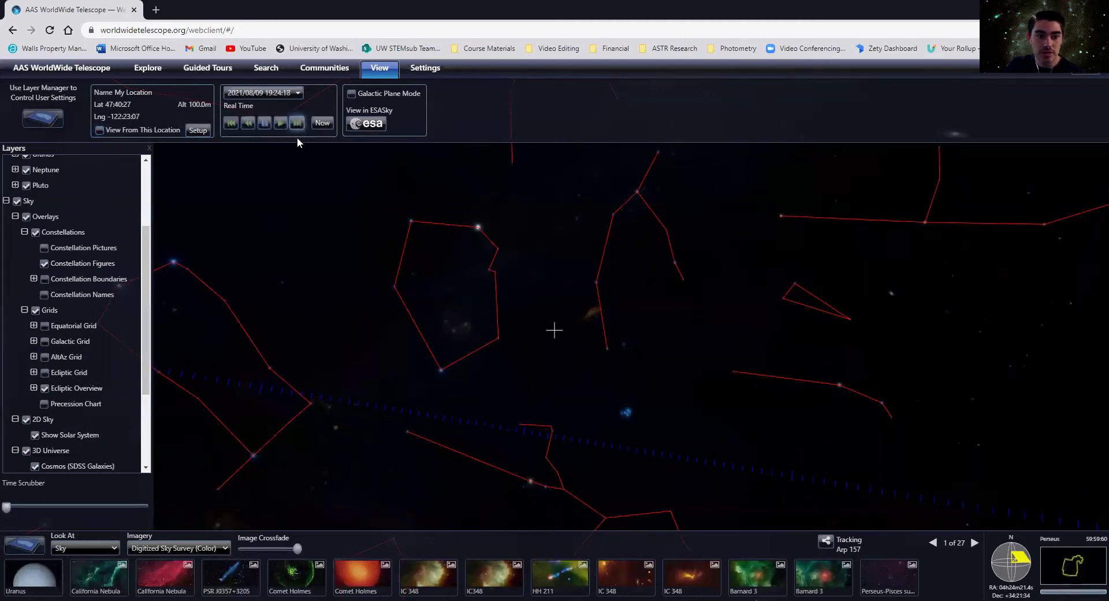
- Follow the ecliptic from Perseus past Taurus and Aries to Pisces
drag(350, 238, 402, 179)
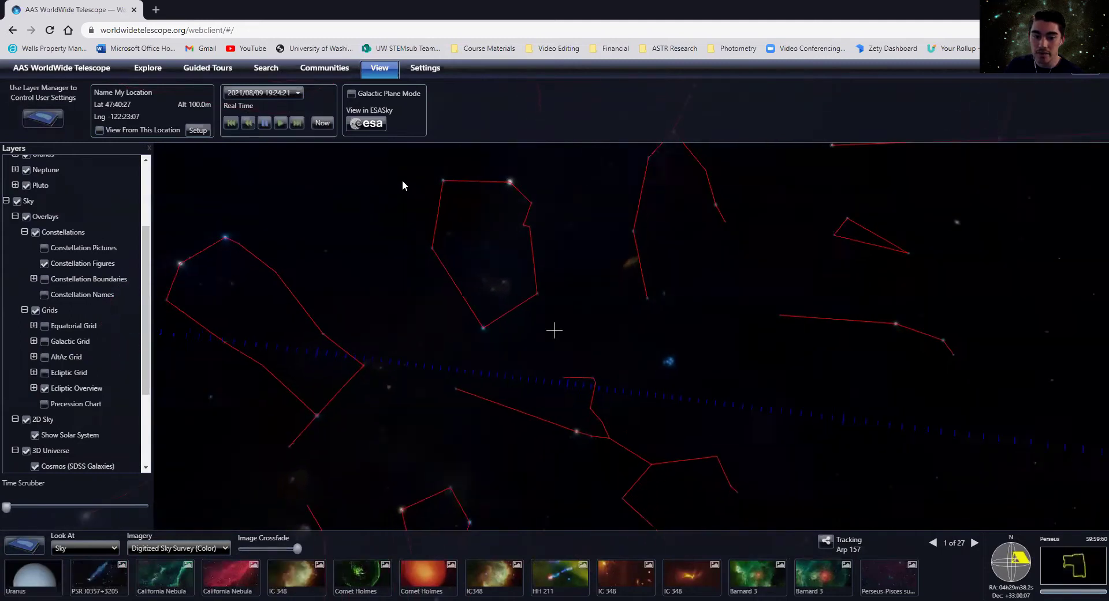
drag(351, 282, 481, 191)
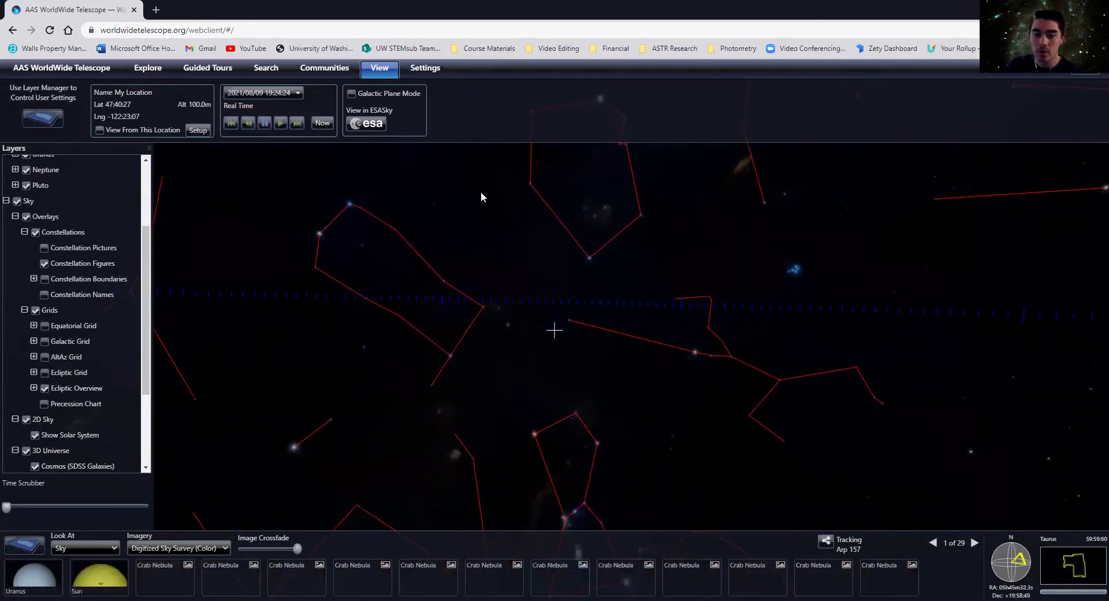
drag(534, 264, 525, 276)
drag(664, 306, 525, 262)
drag(629, 289, 484, 257)
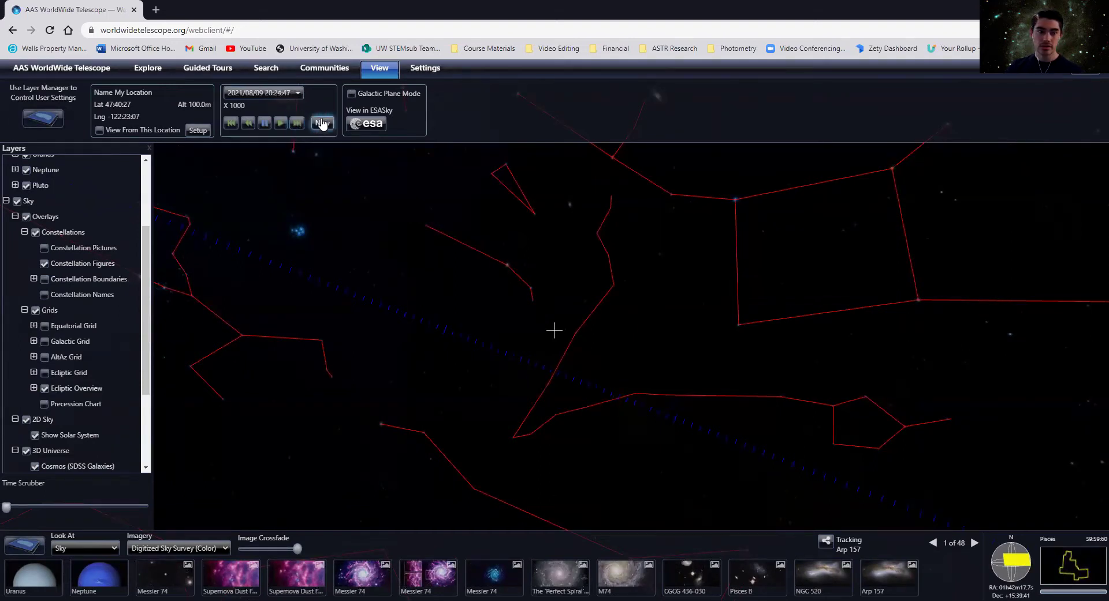
- Reset the simulation time to now and turn on viewing from the observer's location
click(321, 123)
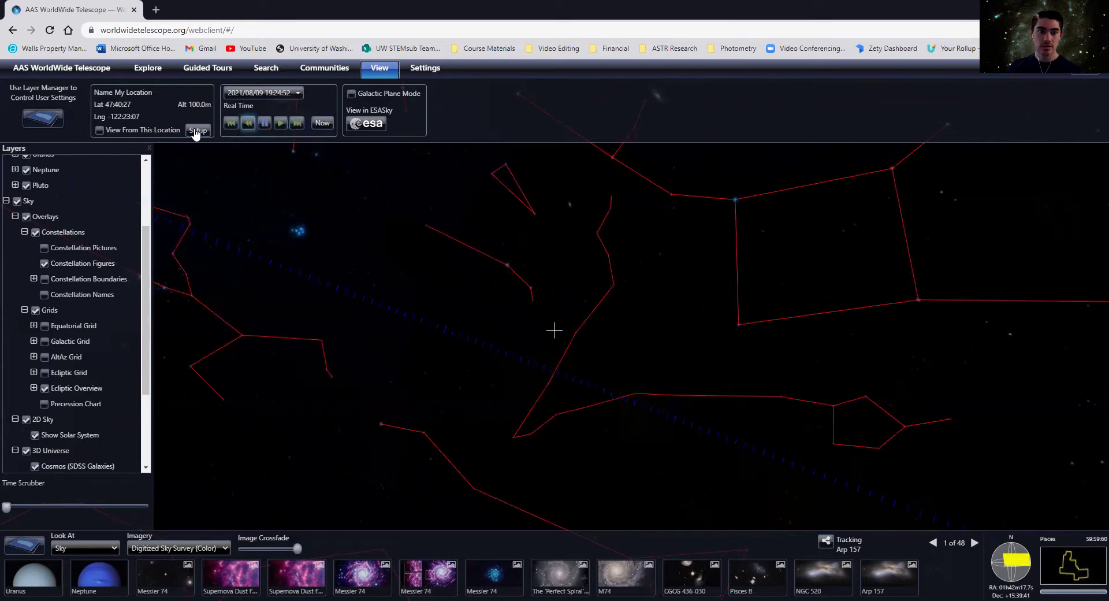
click(100, 130)
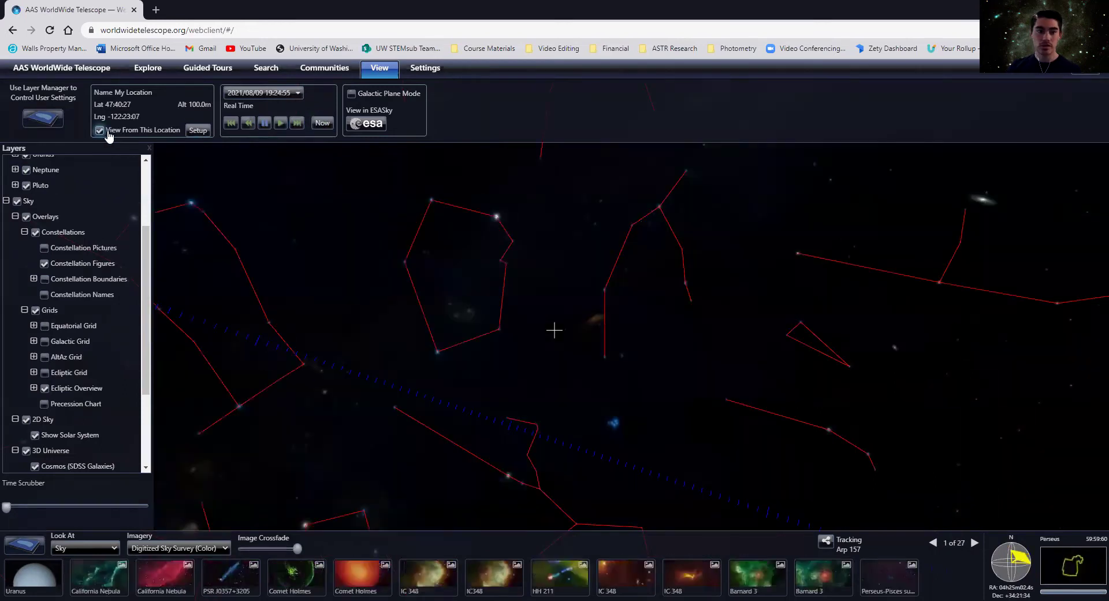
- Speed the simulation time up to X 10000 to watch the sky rotate, and return it to normal speed
click(296, 123)
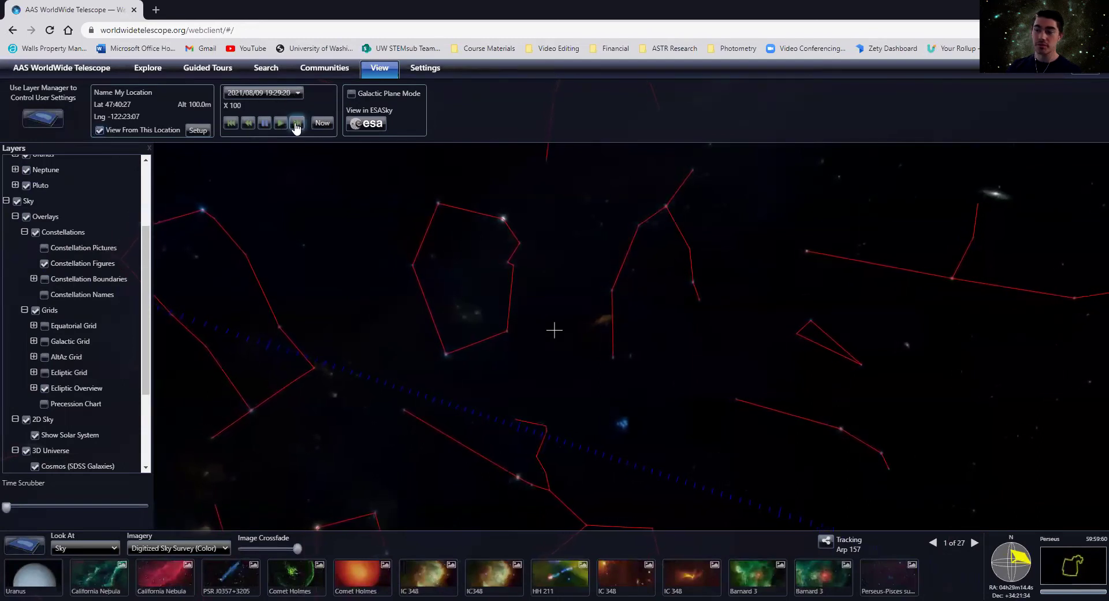
click(296, 123)
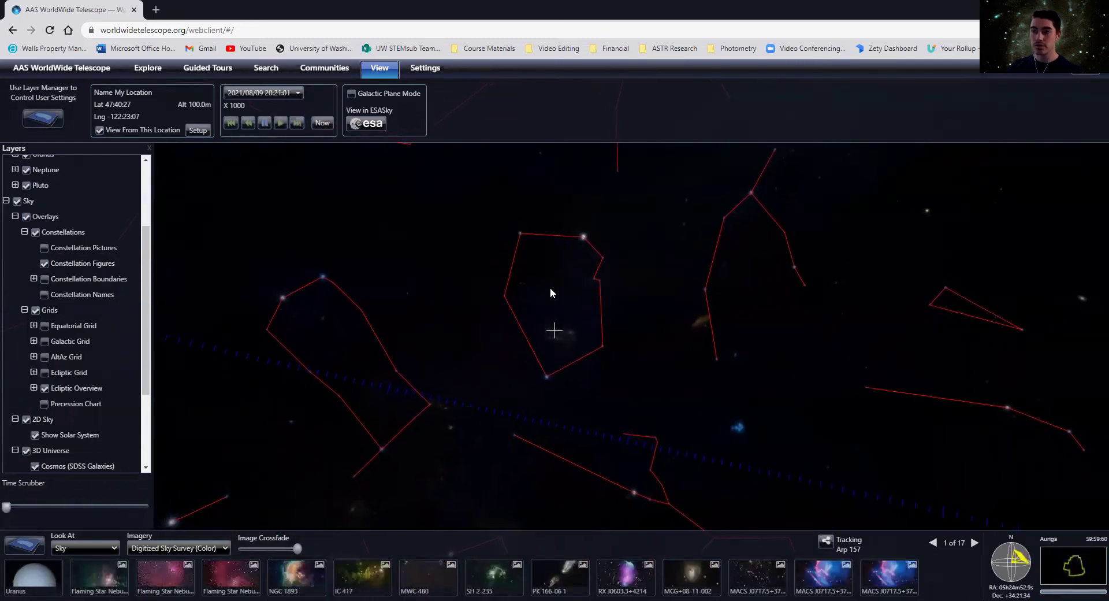
click(297, 123)
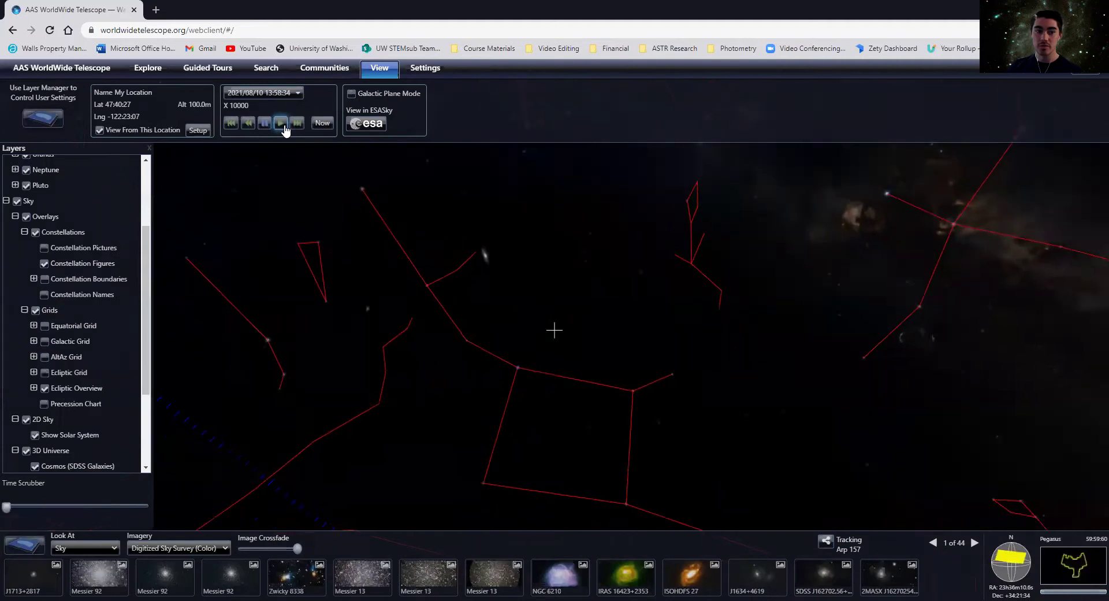
click(281, 123)
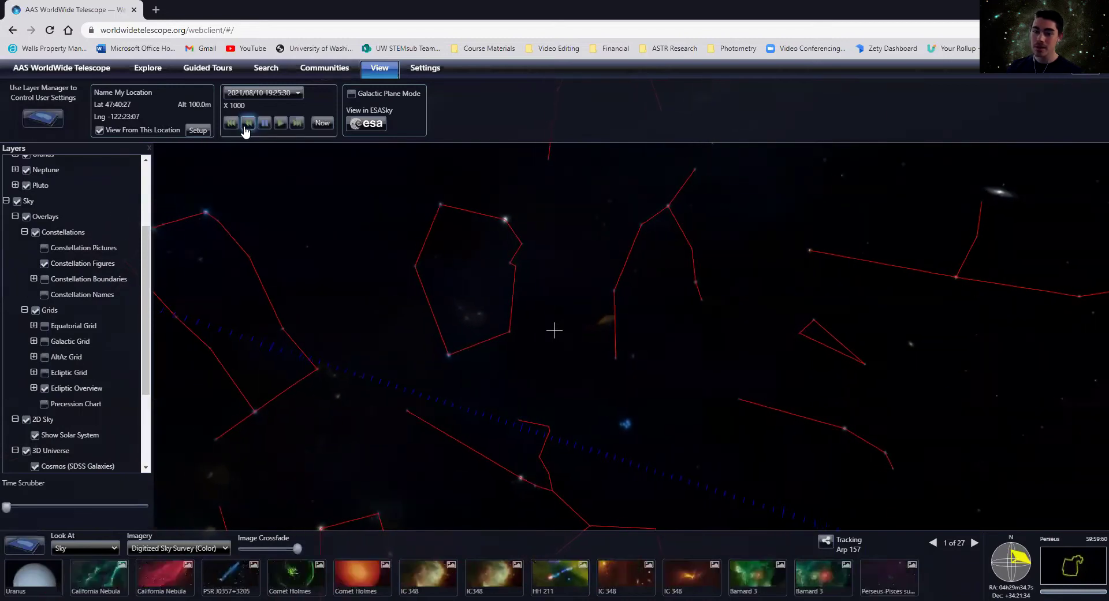
click(280, 122)
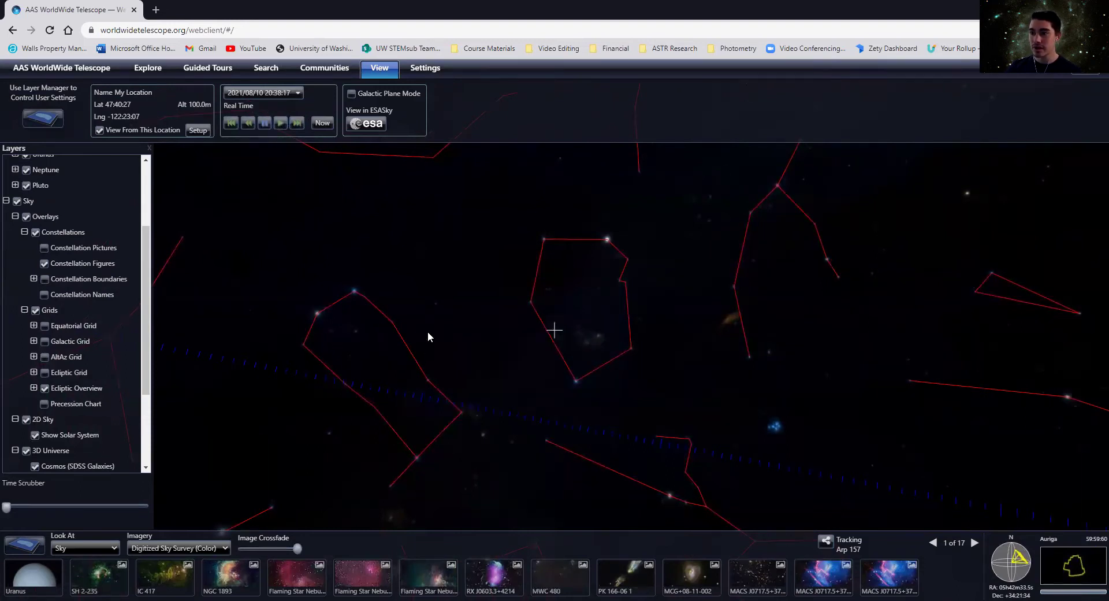
- Examine the sky from the observer's location, moving from Auriga through Virgo to Libra
drag(418, 426, 734, 395)
drag(349, 230, 673, 372)
drag(422, 301, 613, 340)
drag(443, 242, 488, 279)
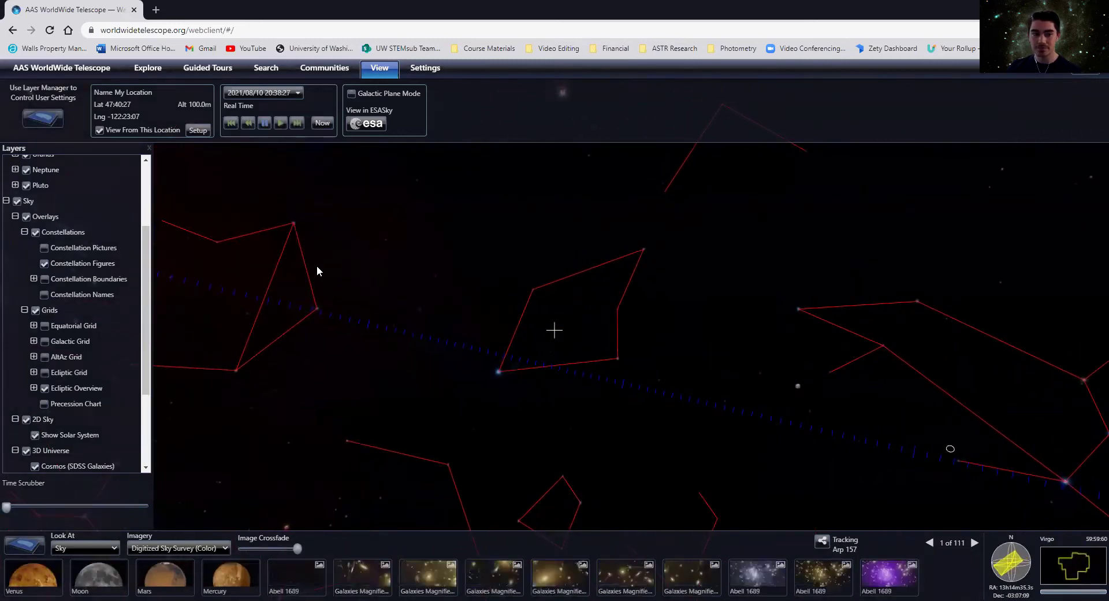
drag(316, 267, 537, 318)
drag(314, 289, 445, 221)
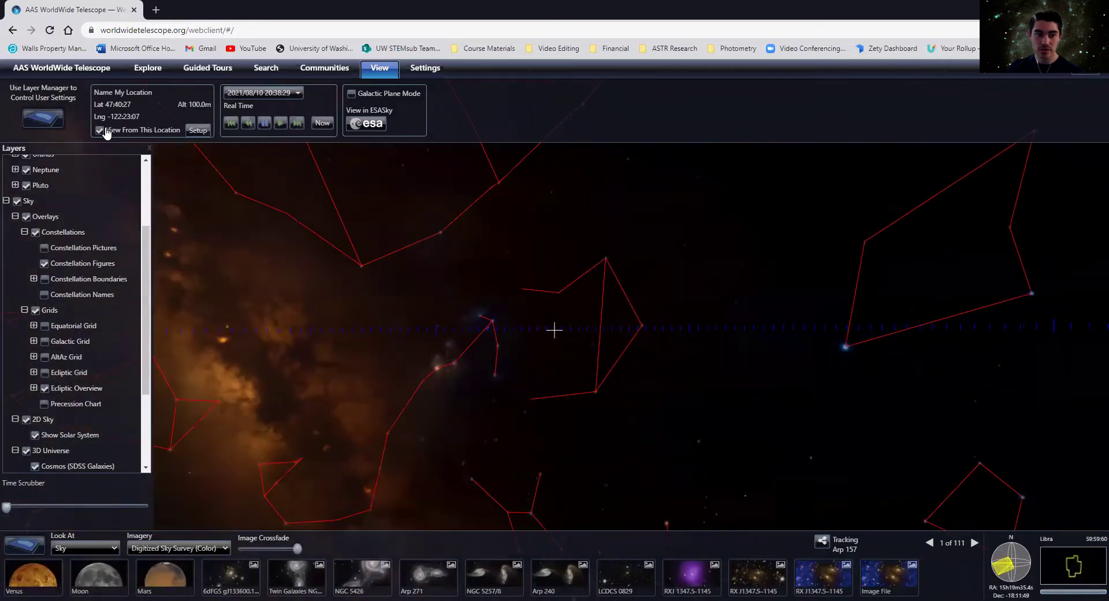
- Turn off viewing from the observer's location and open the observing location options at the latitude entry
click(137, 137)
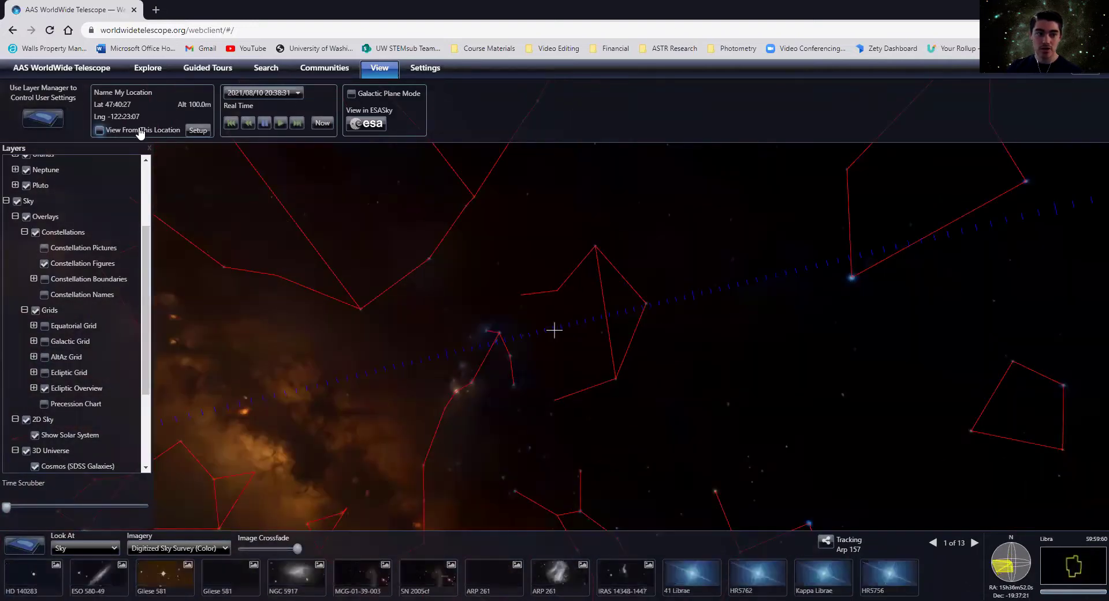
click(206, 132)
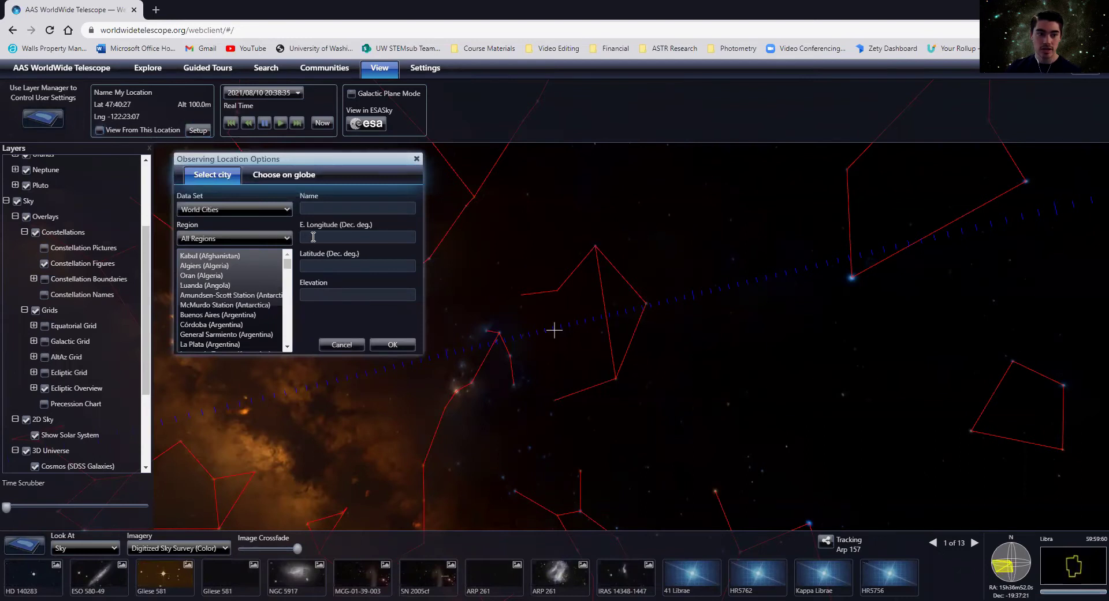
click(322, 269)
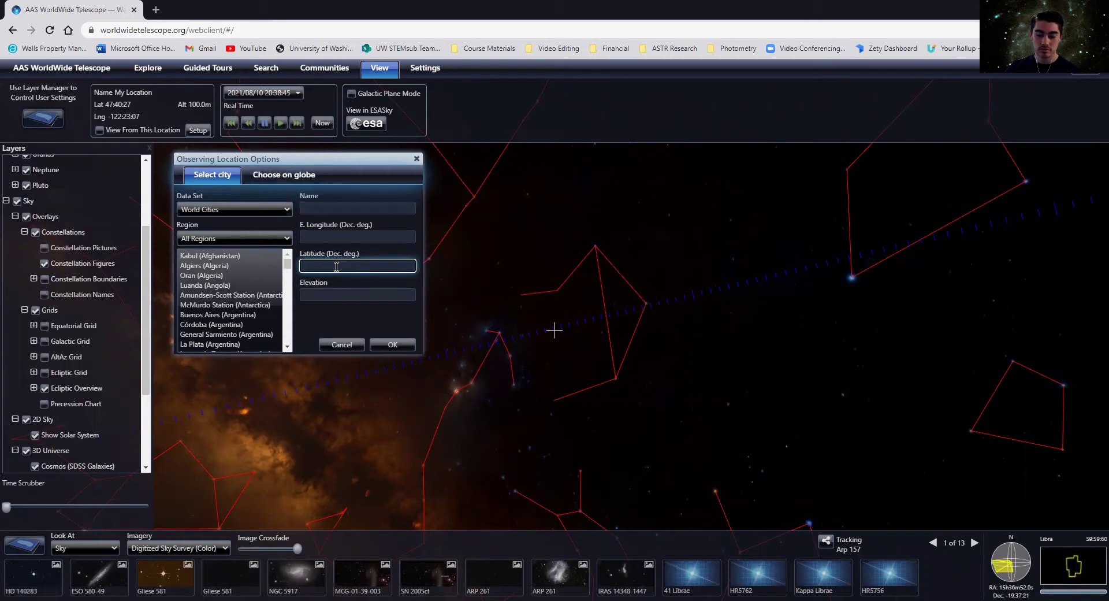
- Choose northern Greenland on the globe as the observing location, at latitude 82:09:56 and longitude -39:03:43
click(268, 182)
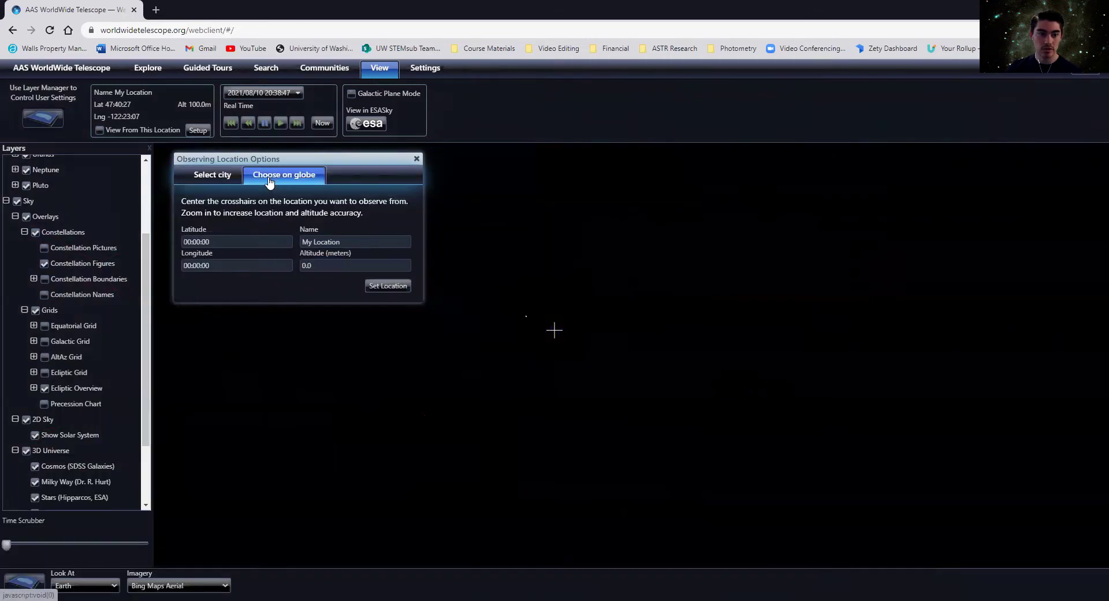
drag(512, 265, 586, 399)
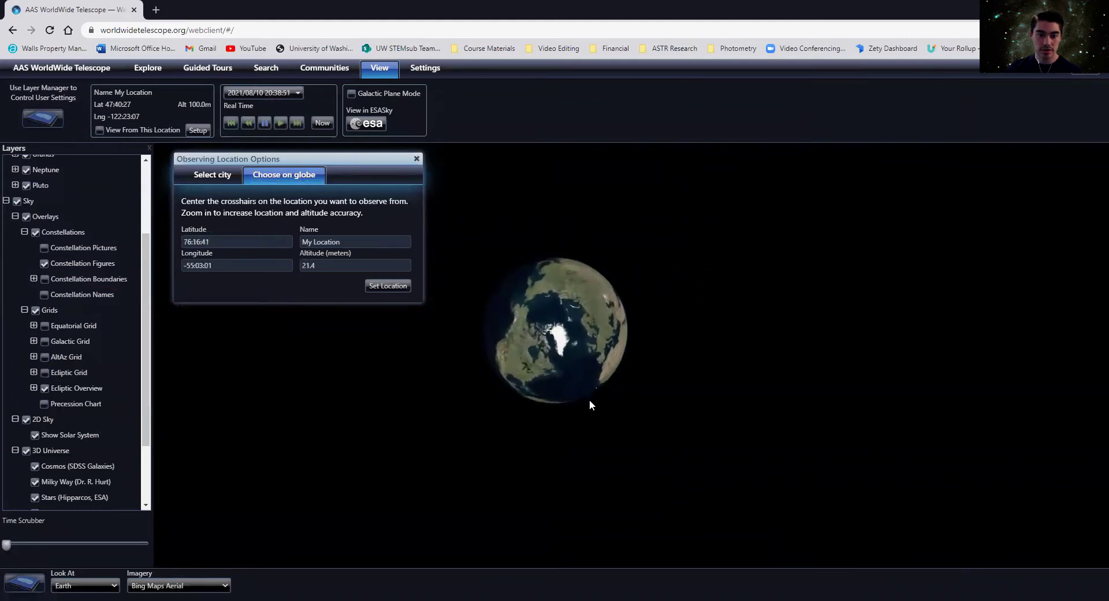
scroll(562, 338, up, 2)
scroll(562, 339, up, 5)
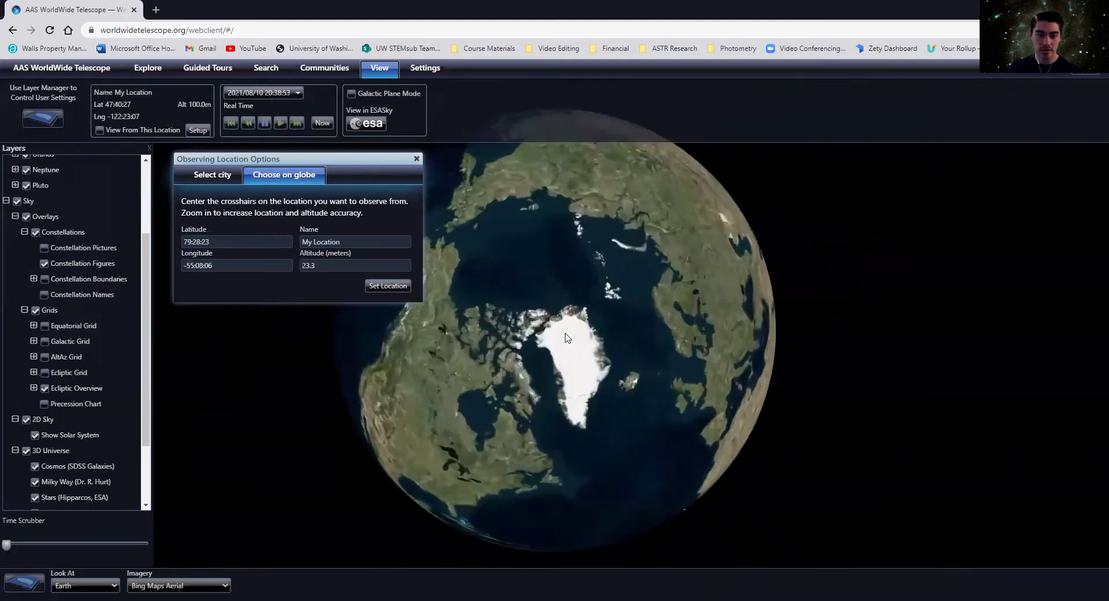
scroll(581, 358, down, 3)
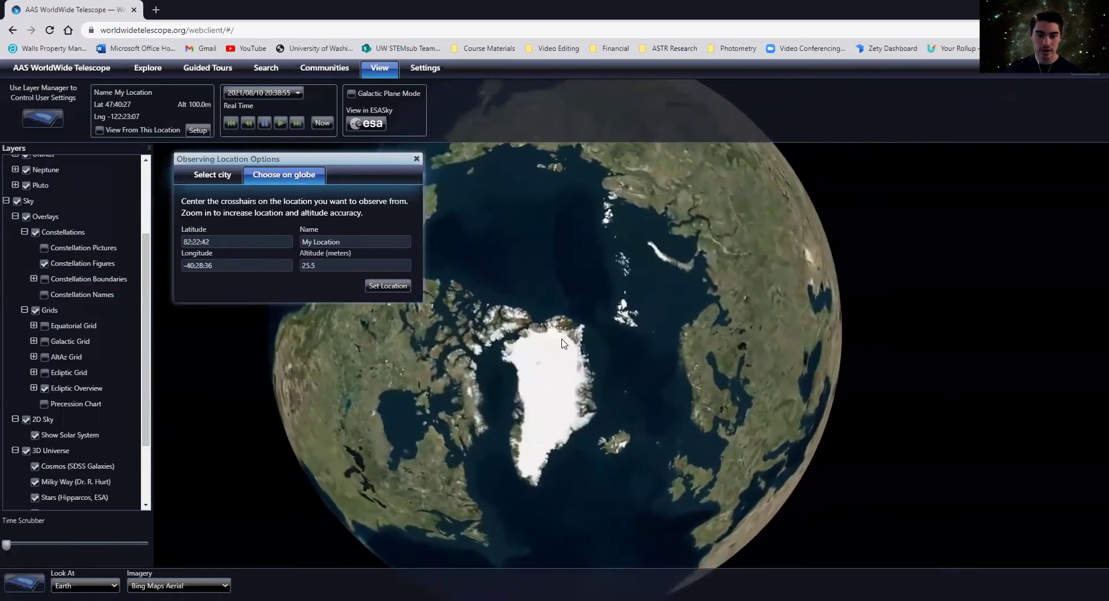
scroll(564, 347, up, 1)
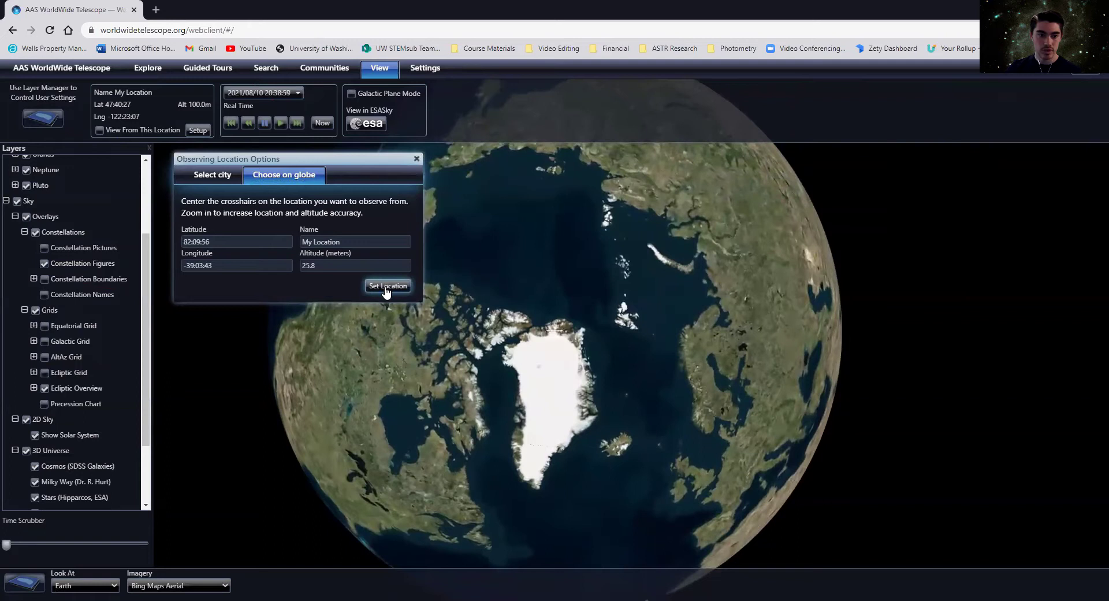
click(386, 286)
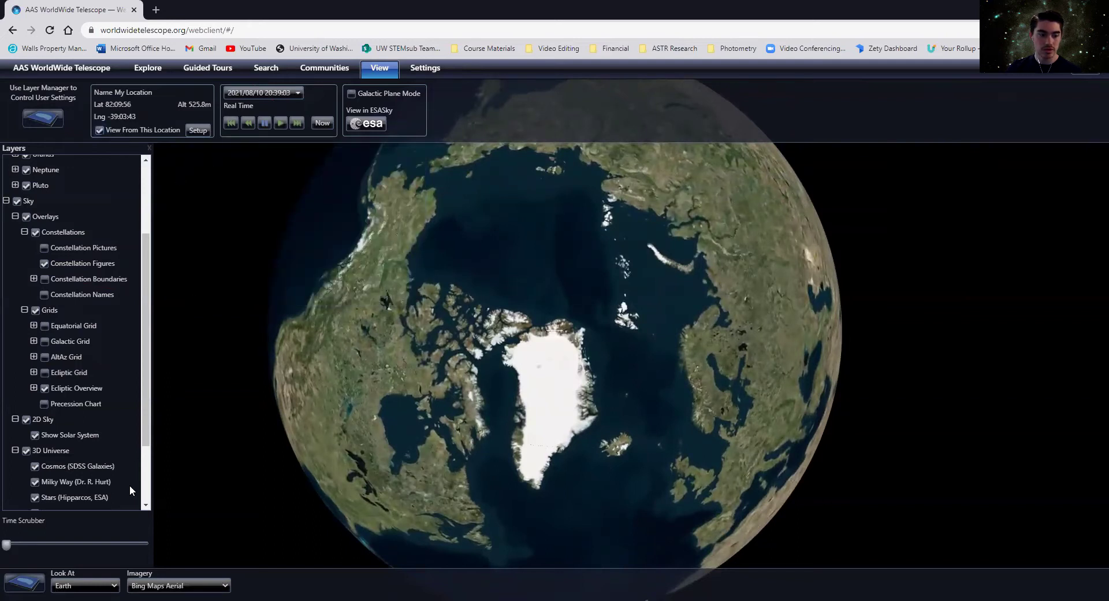
- Switch the view to Sky and move from Pegasus to Aquarius along the ecliptic
click(79, 586)
click(74, 552)
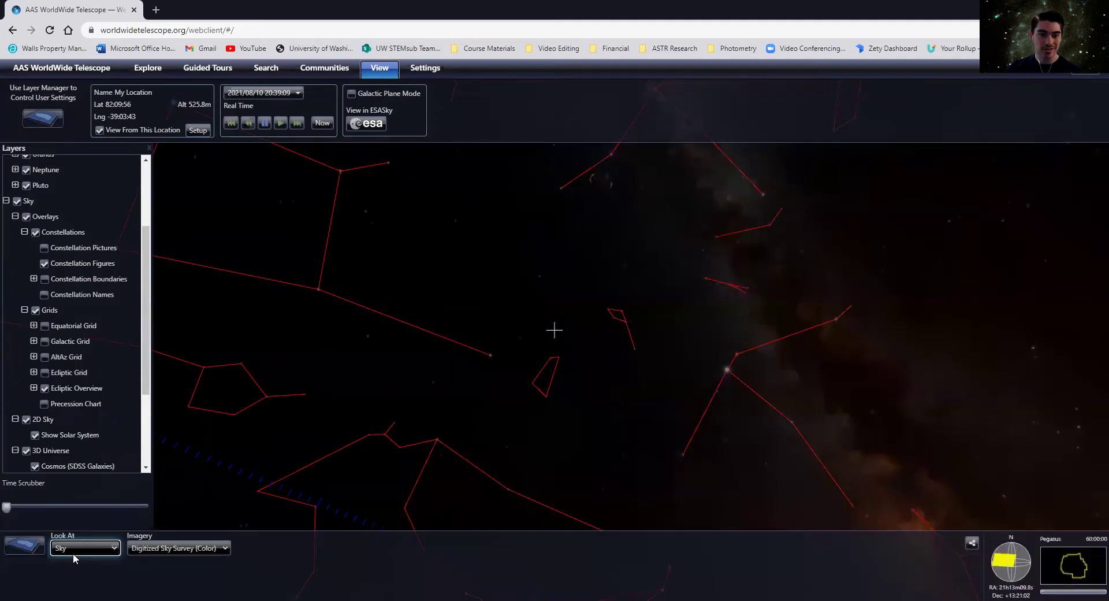
drag(470, 410, 440, 233)
drag(556, 234, 639, 255)
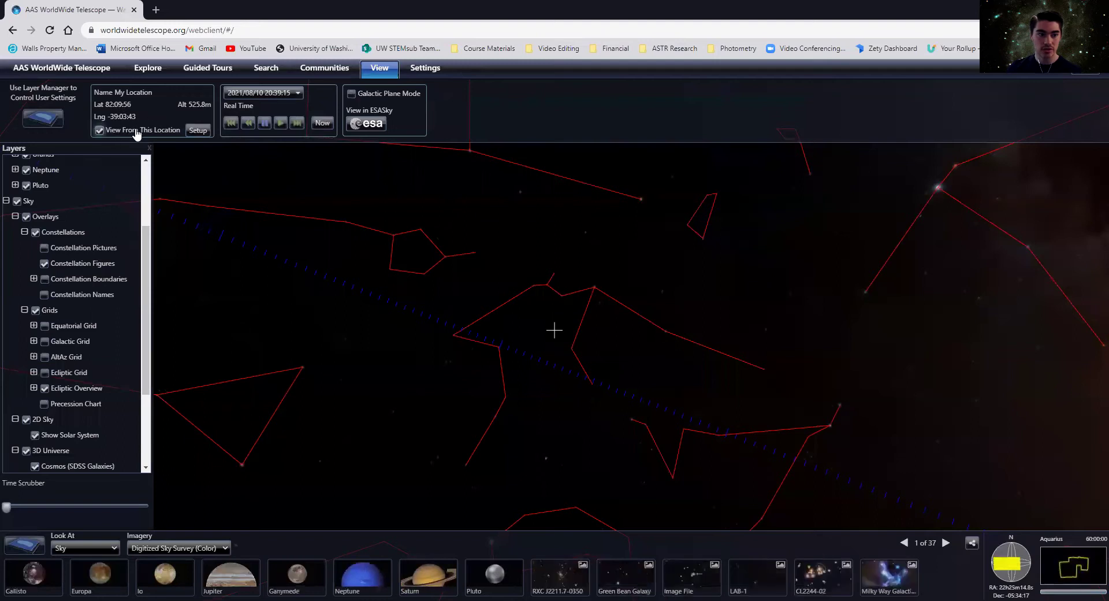
- Watch the sky rotate from Greenland at X 10000, slow the time to X 100, and reset it to now
click(296, 124)
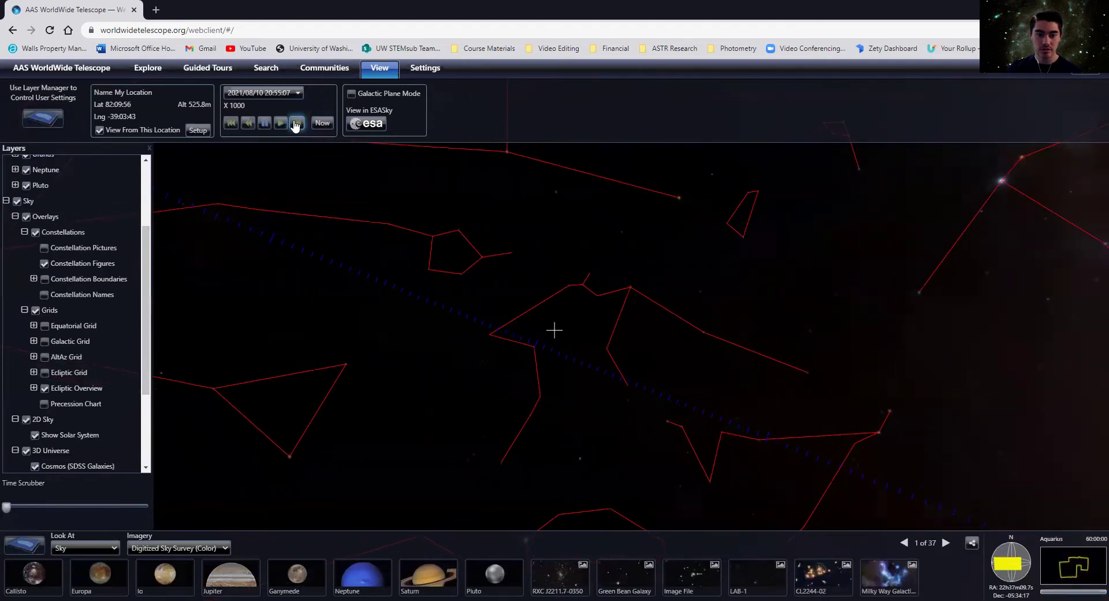
click(296, 124)
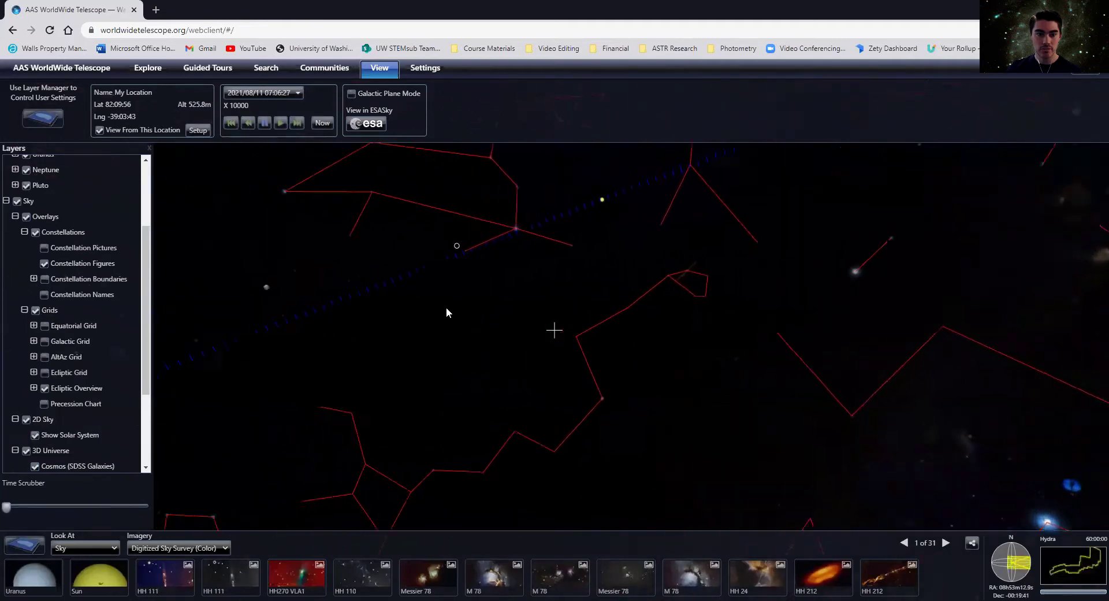
click(280, 124)
click(280, 123)
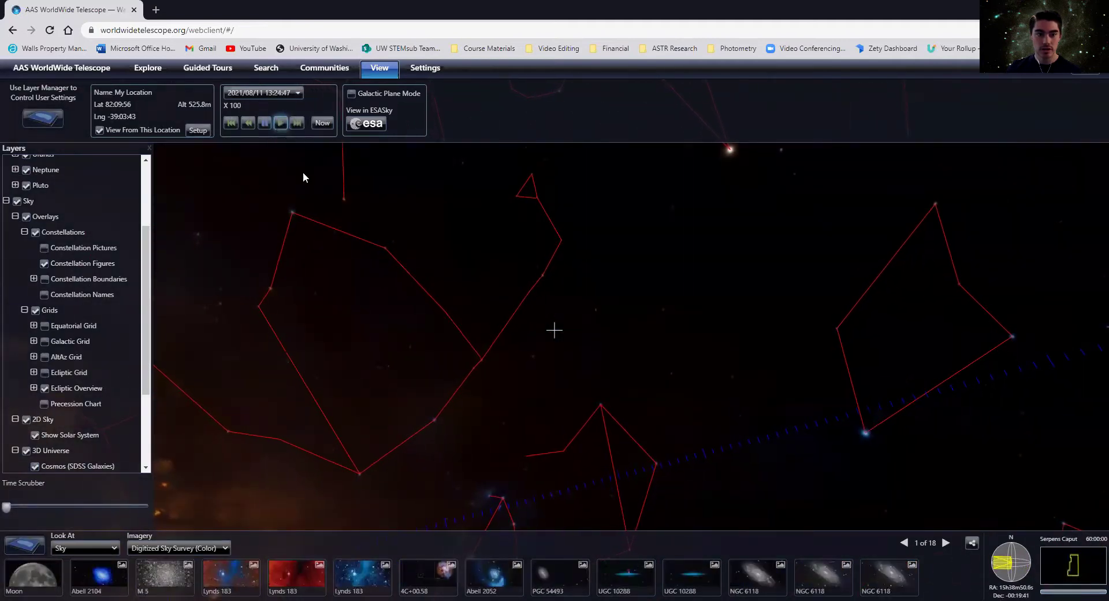
drag(370, 341, 262, 369)
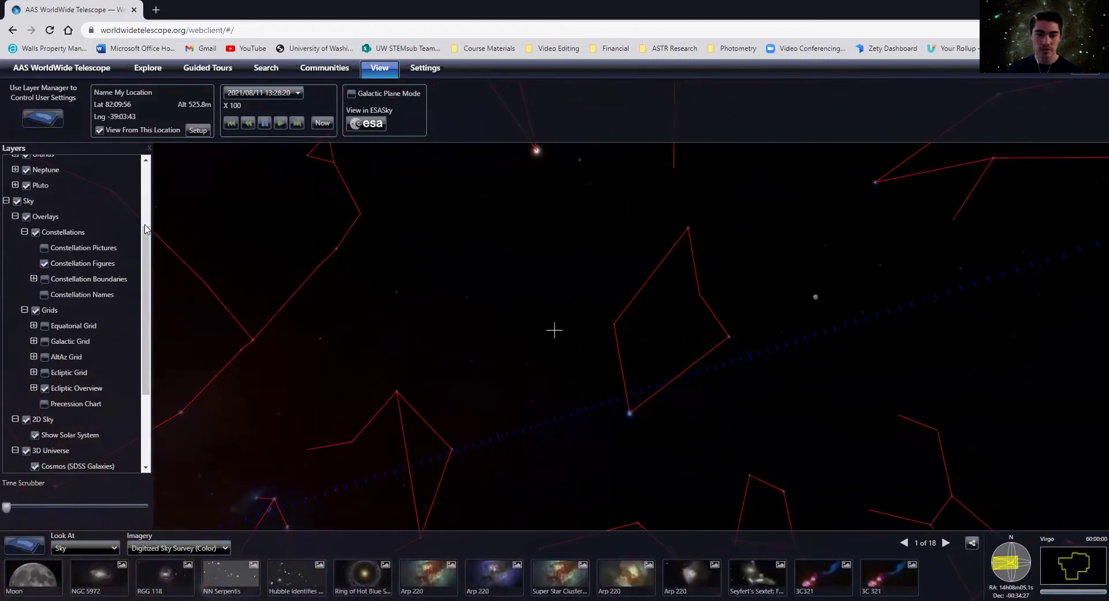
click(321, 123)
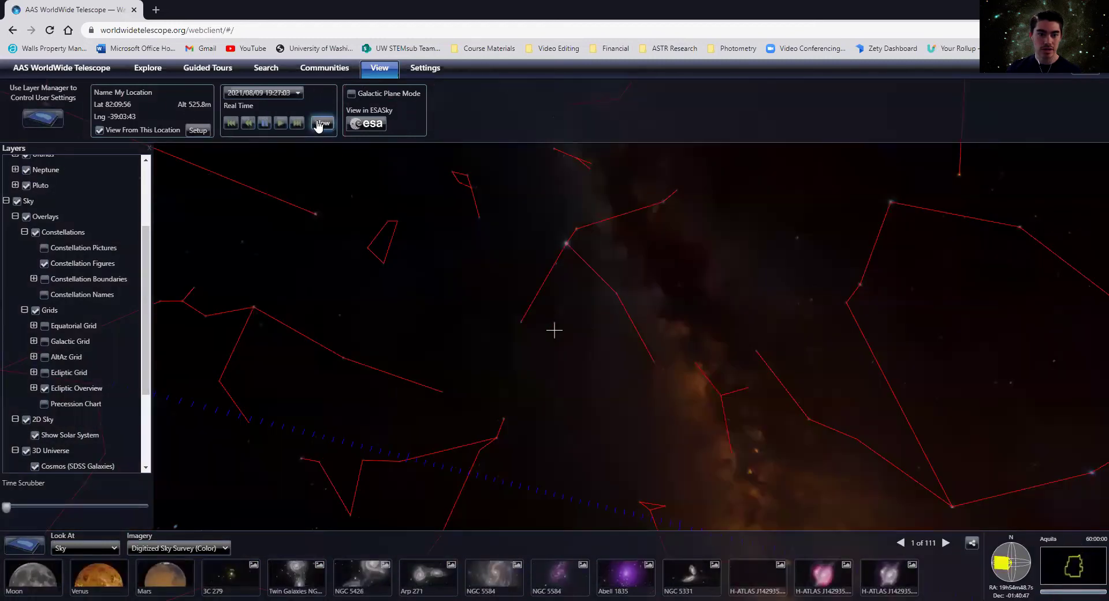
- Choose central Africa on the equator as the observing location, at latitude 00:00:40 and longitude 26:15:32
click(209, 132)
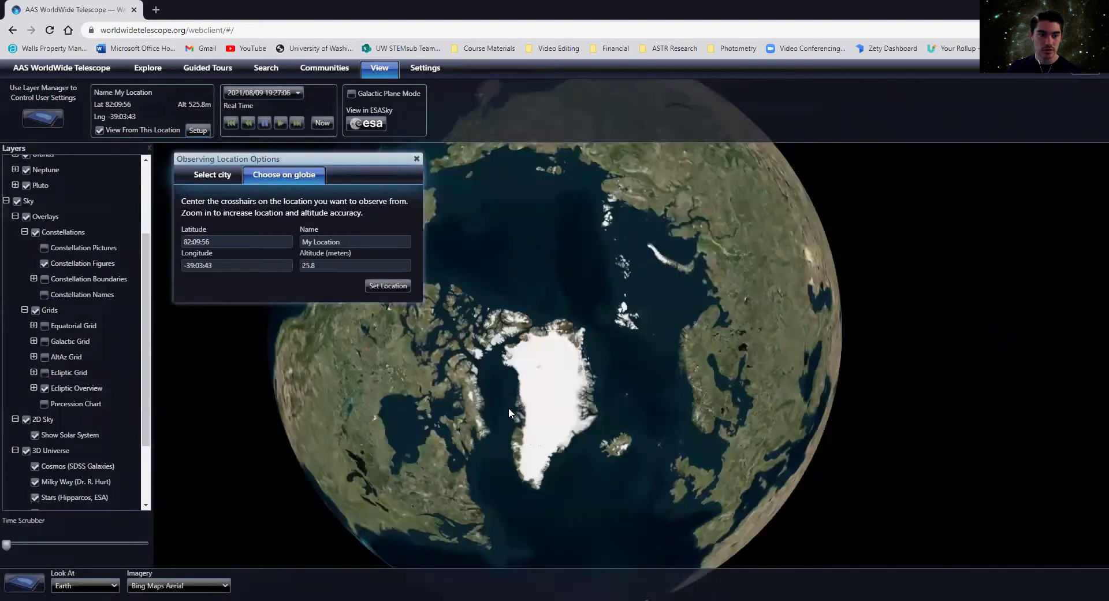
drag(220, 240, 179, 239)
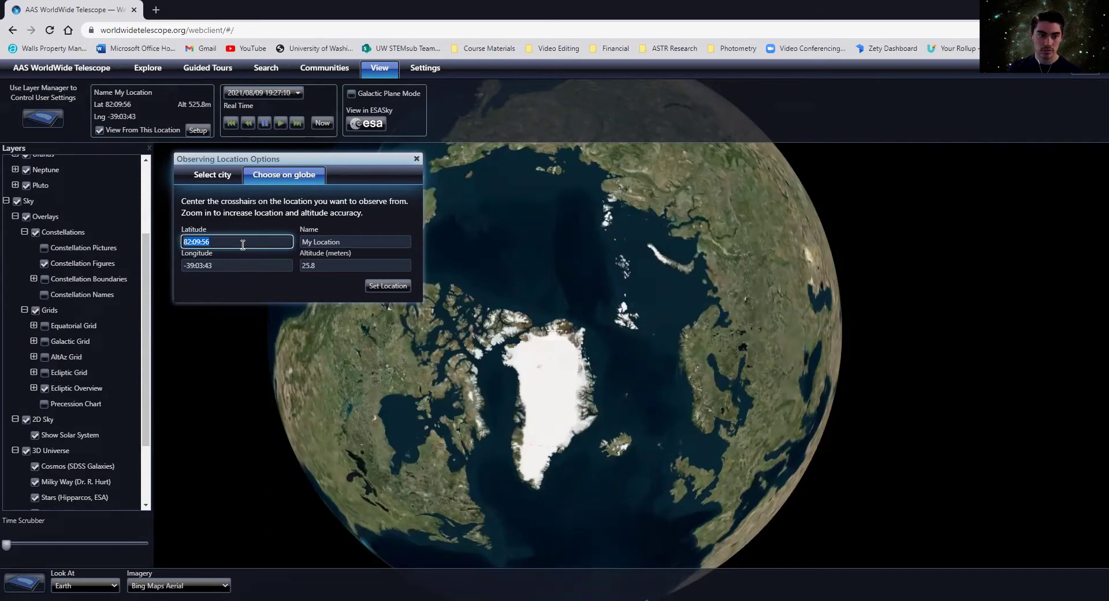
drag(593, 435, 541, 279)
drag(564, 426, 354, 347)
drag(757, 397, 633, 289)
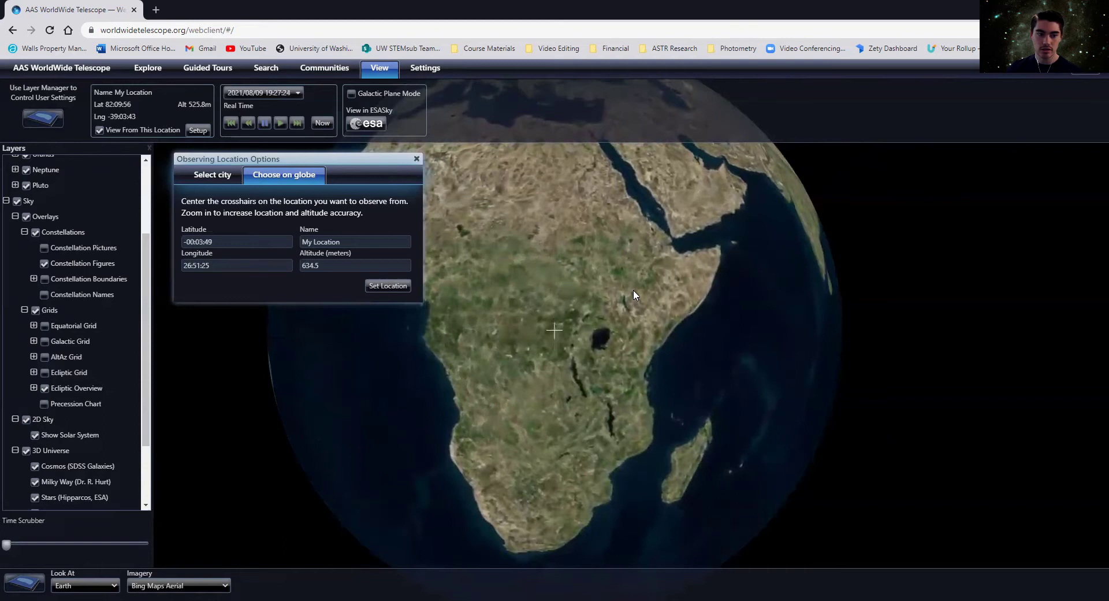
drag(633, 289, 637, 290)
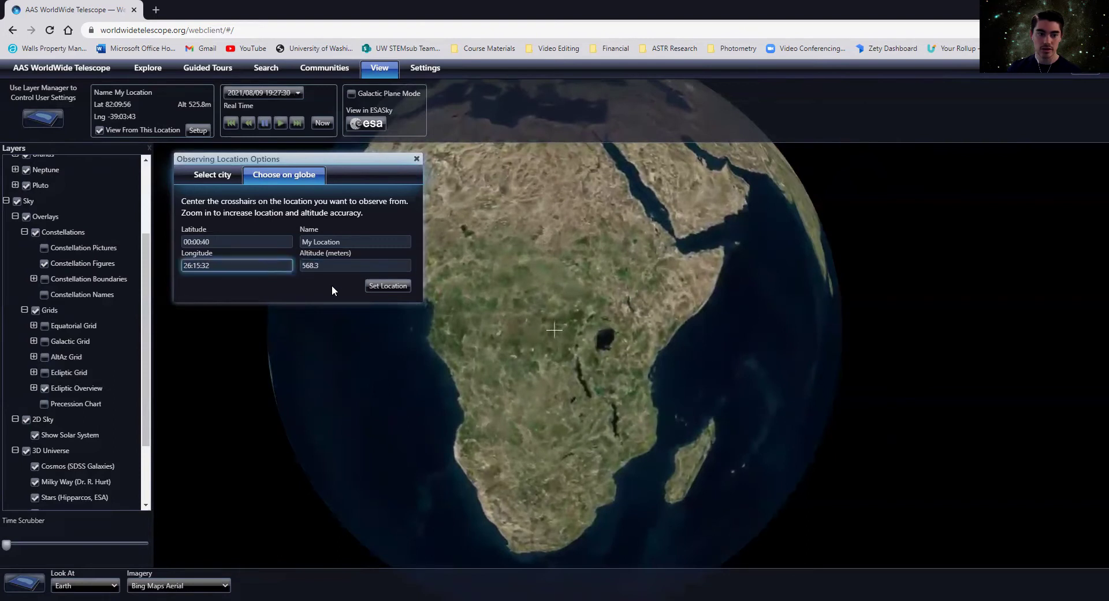
click(395, 286)
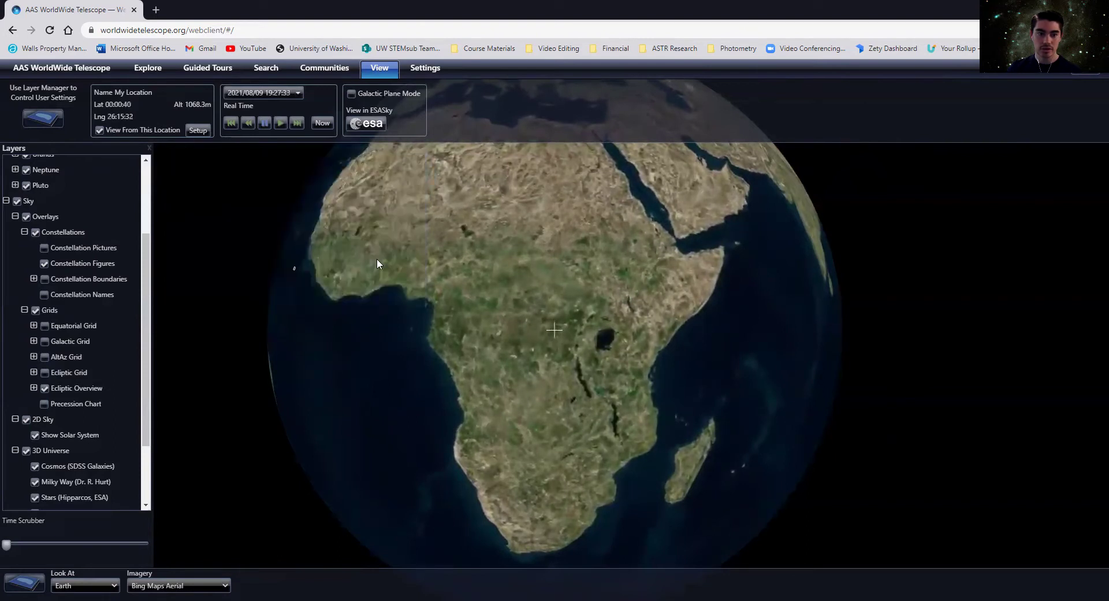
- Watch the Sky view from the equator at X 10000, slow the time to X 100, and reset it to now
click(76, 553)
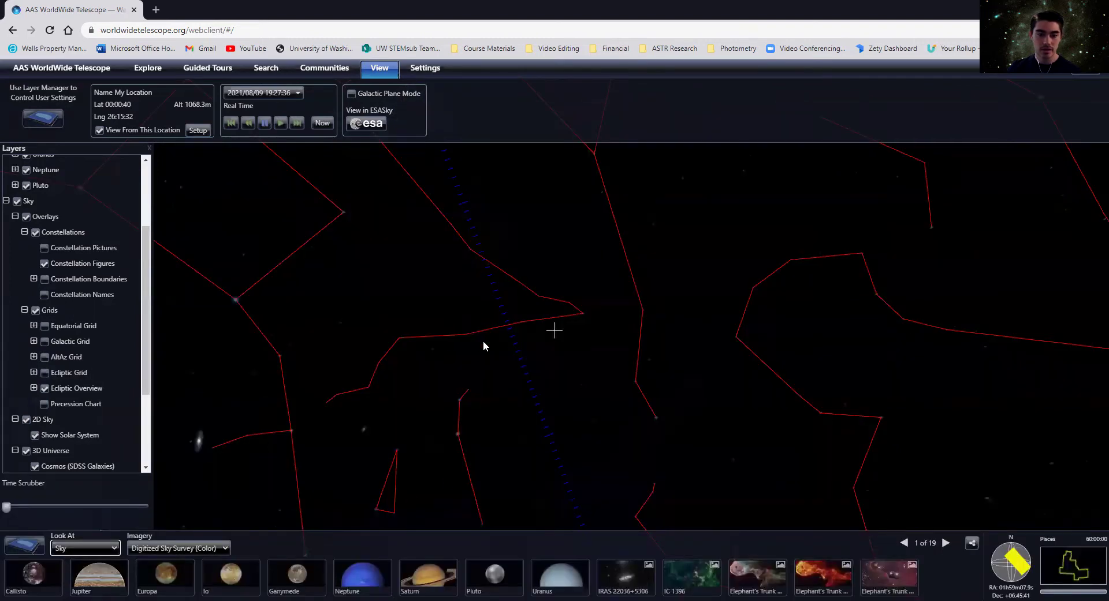
click(298, 130)
click(298, 130)
click(298, 130)
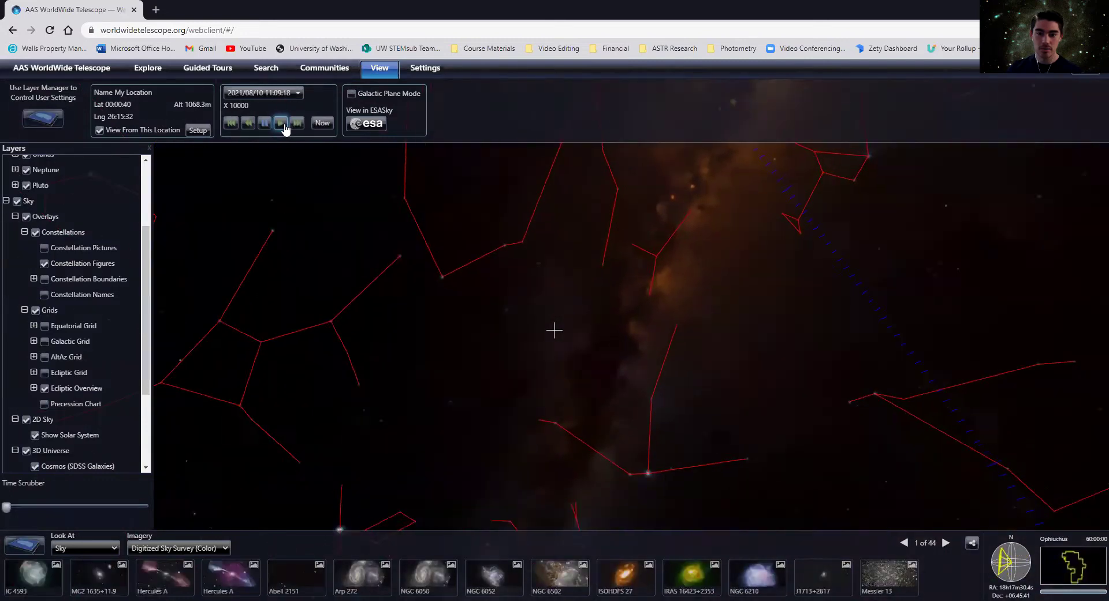
click(284, 125)
click(283, 125)
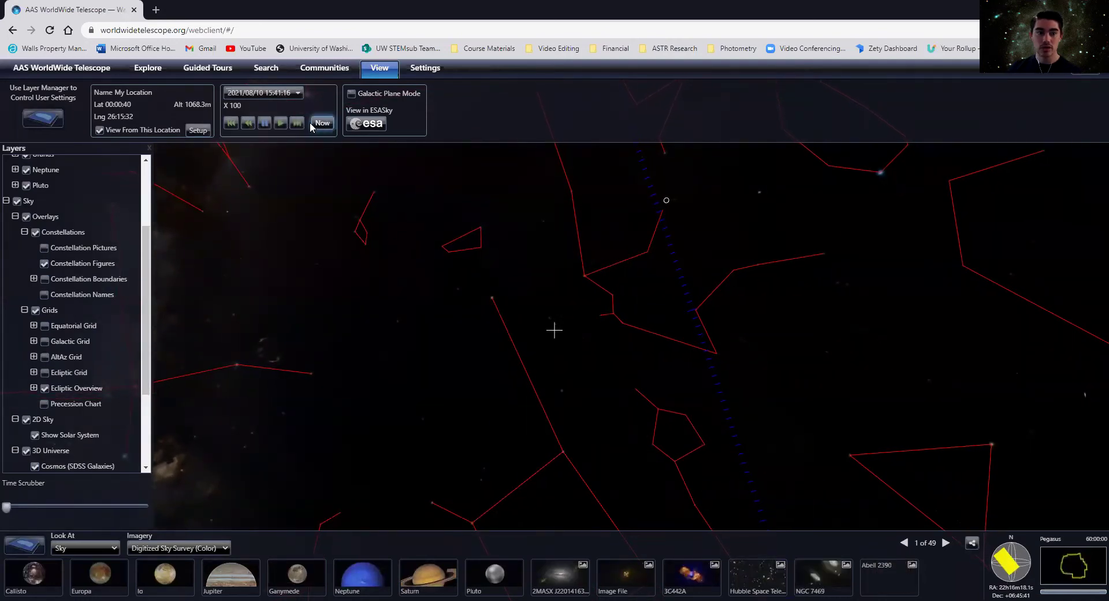
click(321, 123)
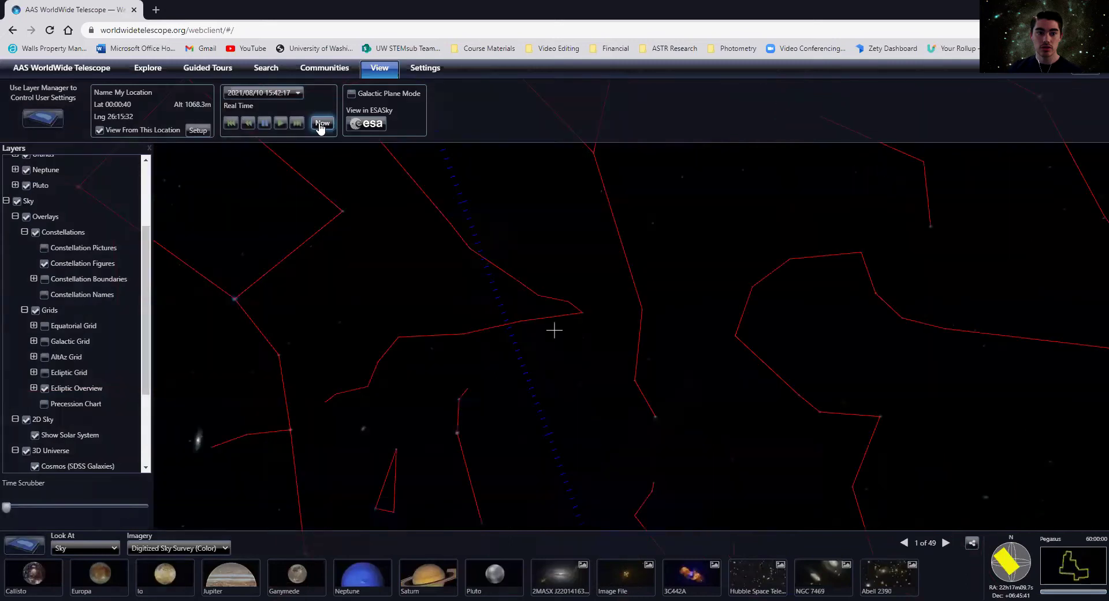
click(197, 130)
click(341, 267)
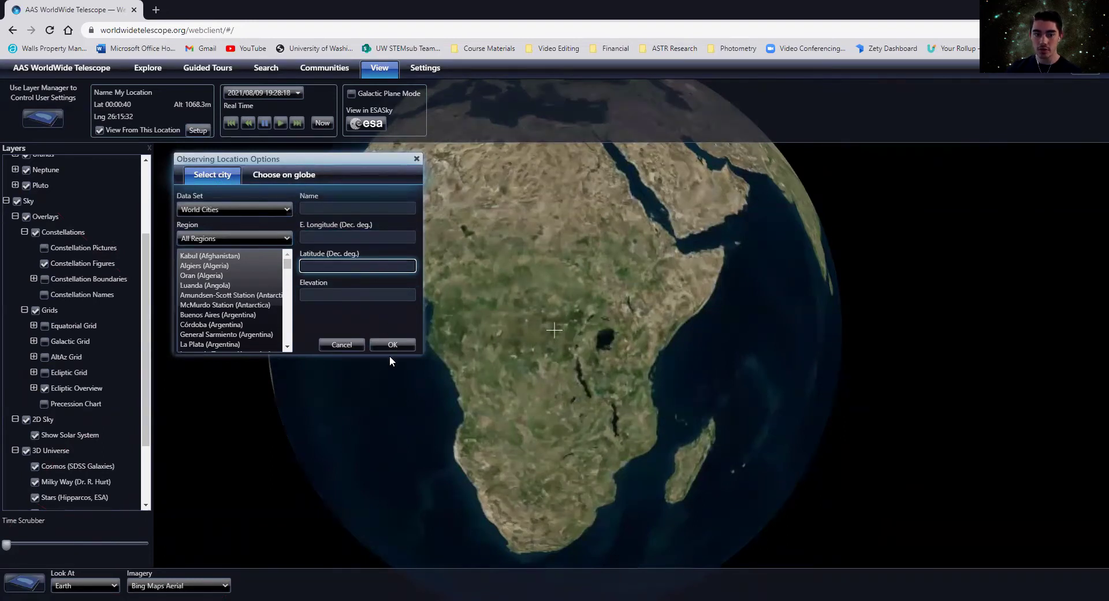
click(417, 159)
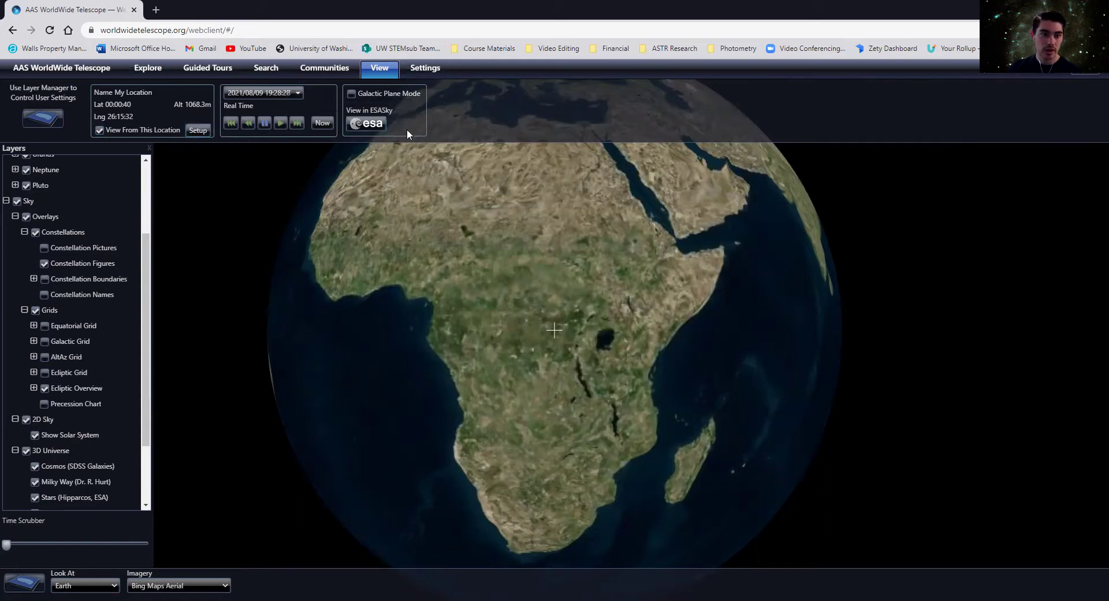
- Select Earth as the object to look at and rotate the whole globe from Africa to the Americas
click(100, 586)
click(100, 588)
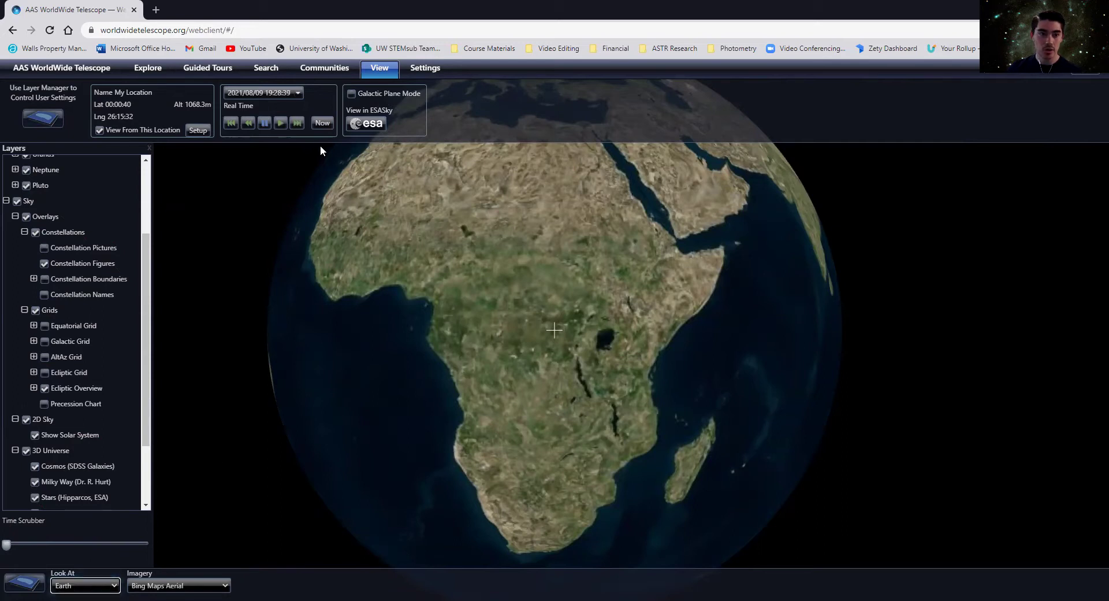
click(73, 586)
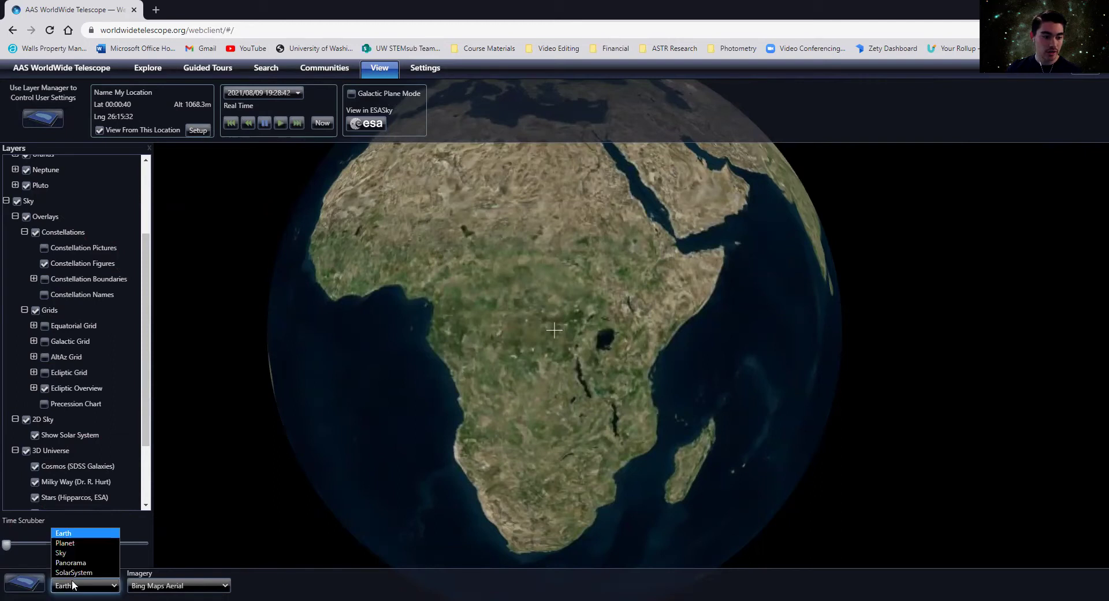
click(63, 533)
scroll(537, 445, down, 5)
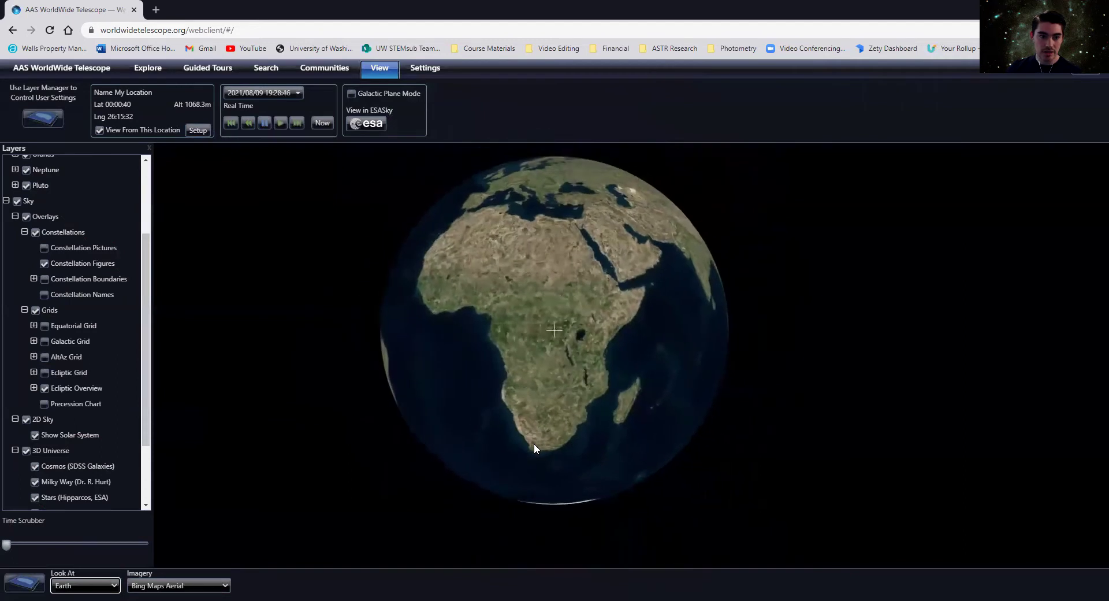
drag(528, 421, 833, 460)
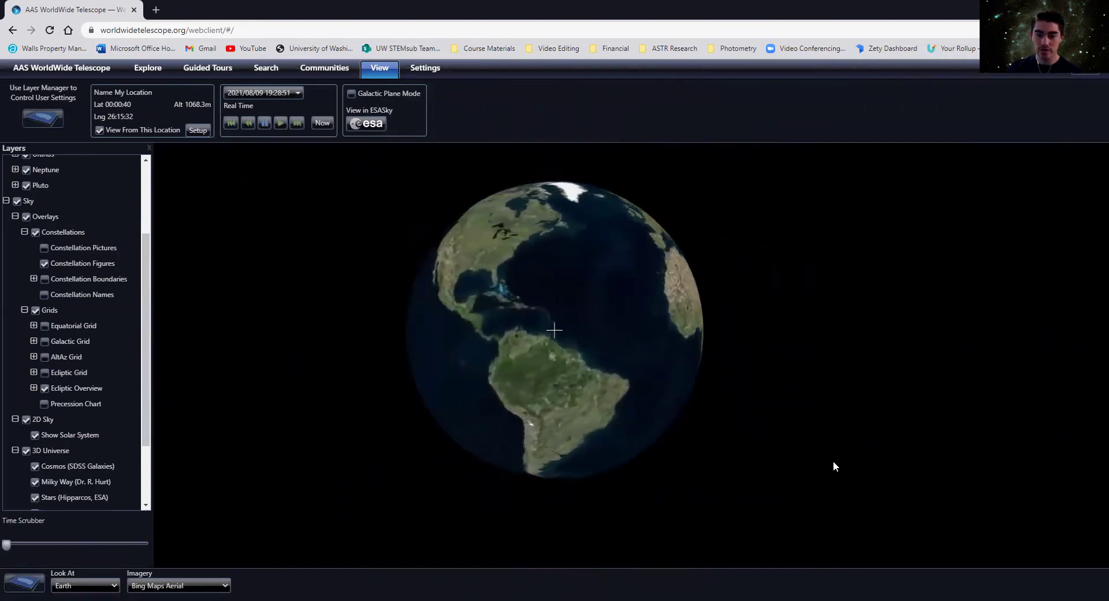
scroll(391, 243, down, 2)
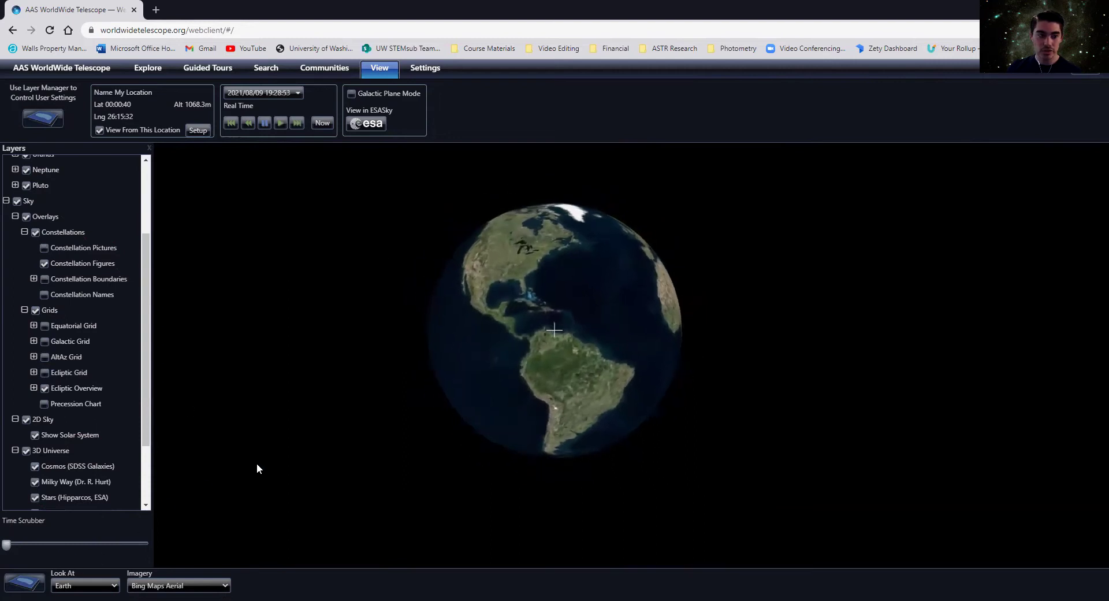
- Hide the layer list and spin the Earth past the Pacific and Asia to the Atlantic
click(42, 118)
drag(505, 374, 757, 342)
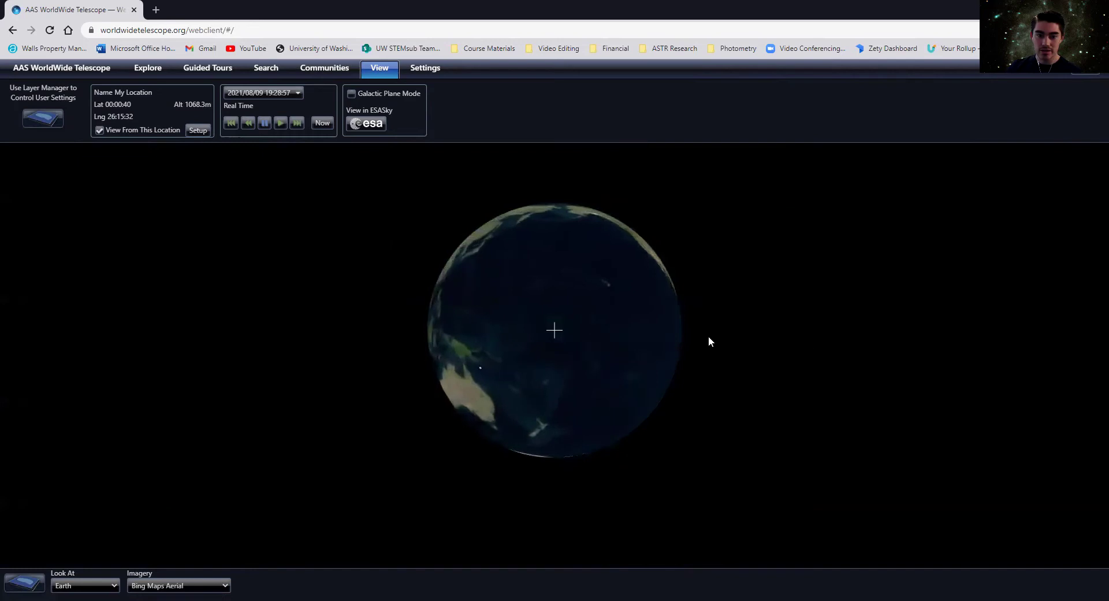
drag(433, 305, 548, 315)
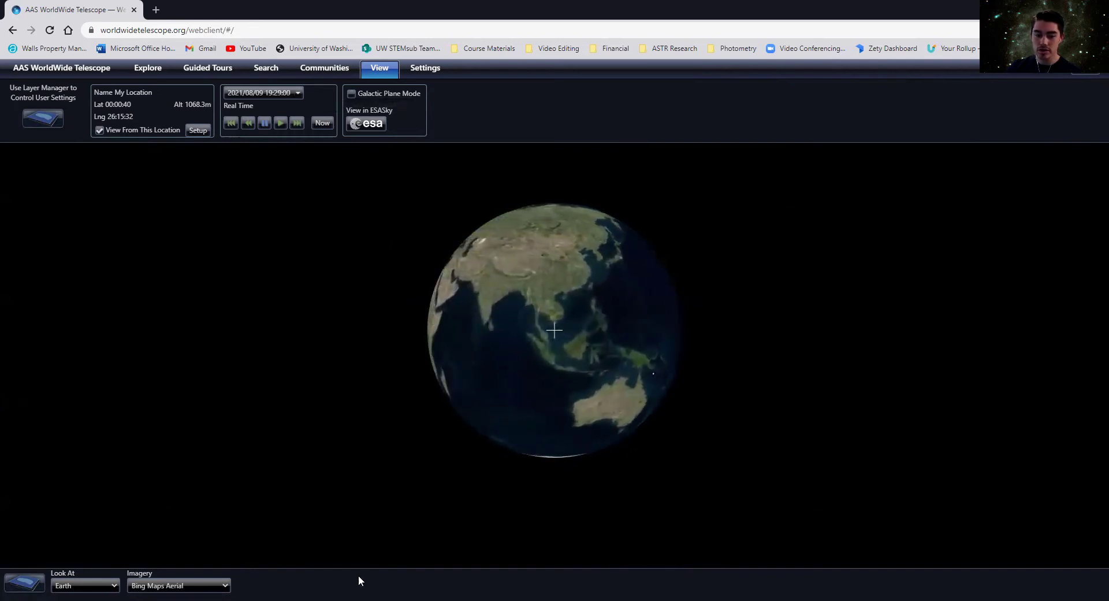
drag(353, 414, 800, 395)
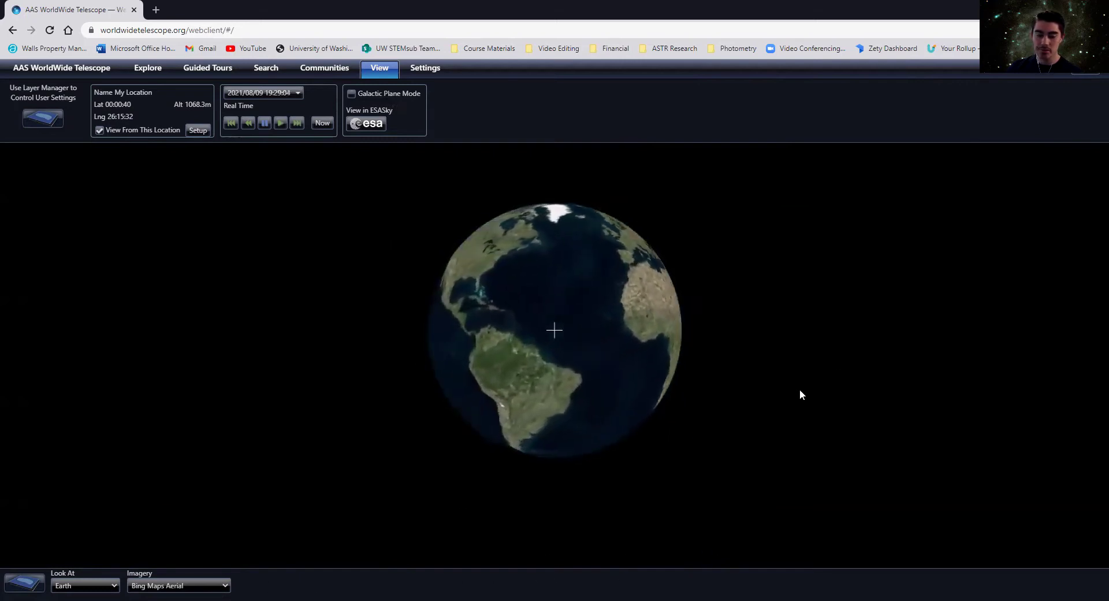
- Rotate the Earth to North America and zoom in on the Puget Sound area of Washington
drag(463, 237, 620, 303)
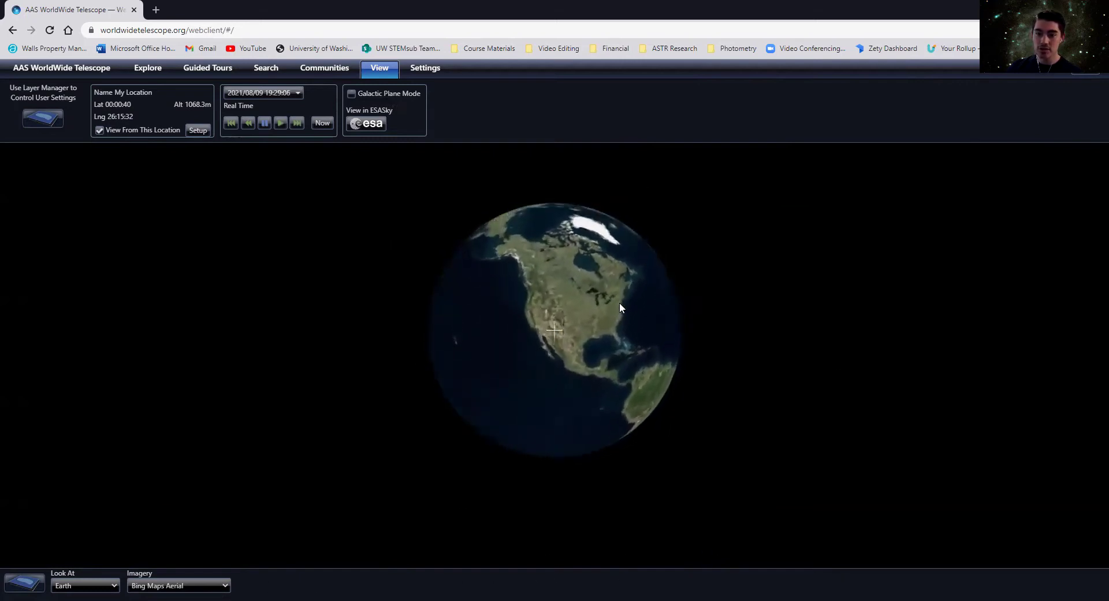
scroll(515, 299, up, 5)
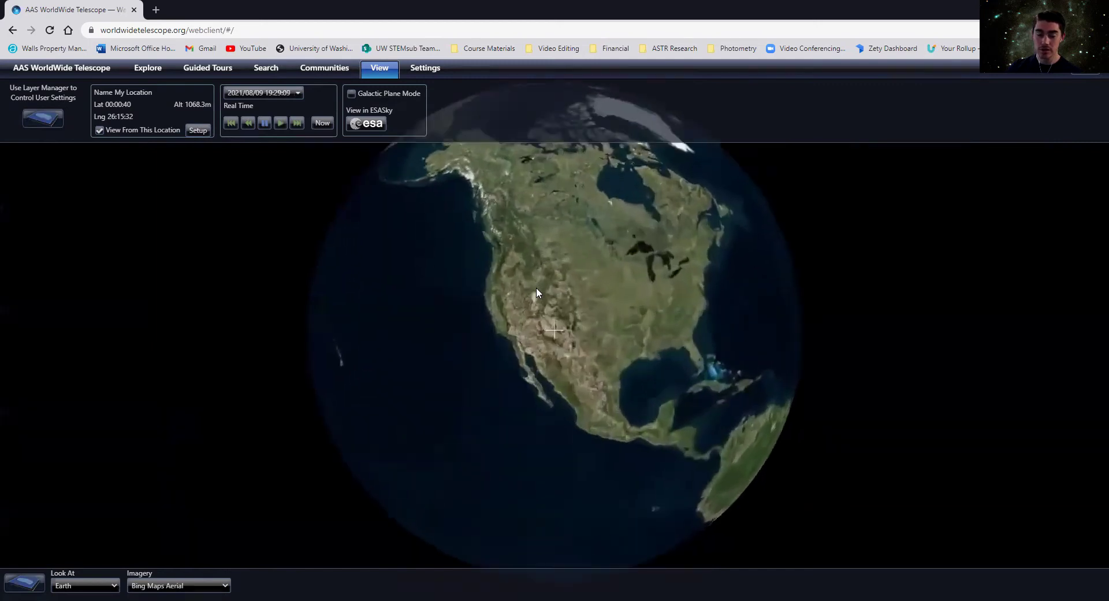
scroll(536, 286, up, 5)
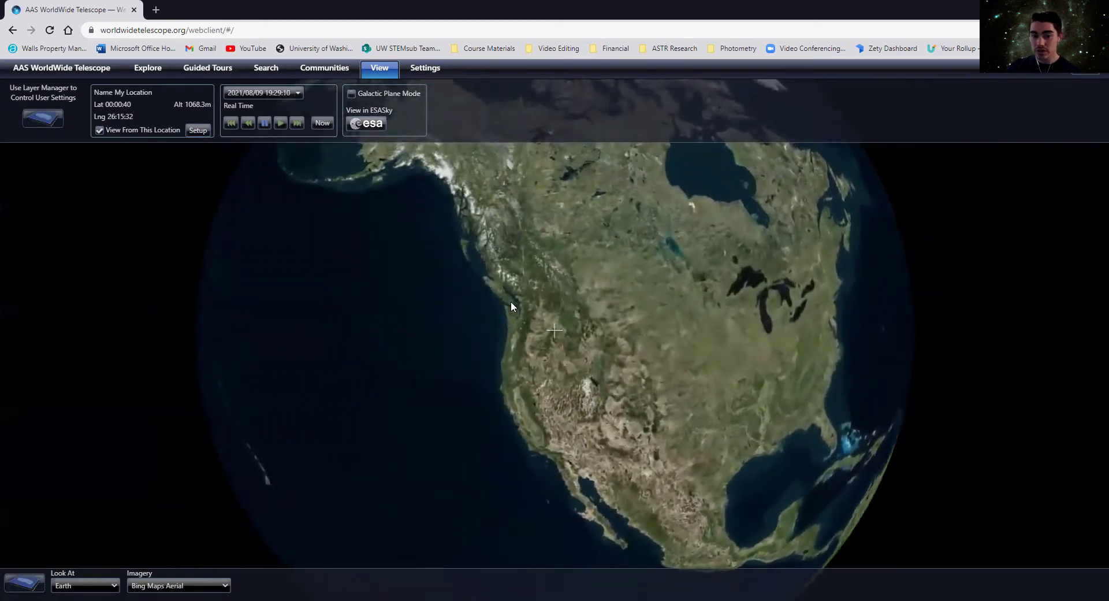
scroll(510, 301, up, 5)
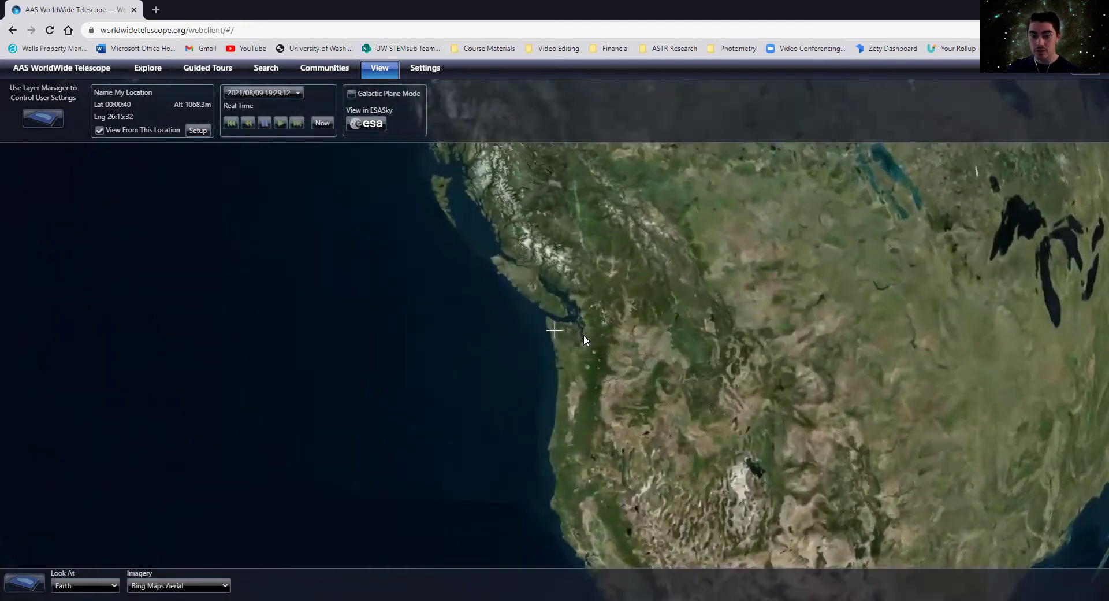
scroll(583, 334, up, 5)
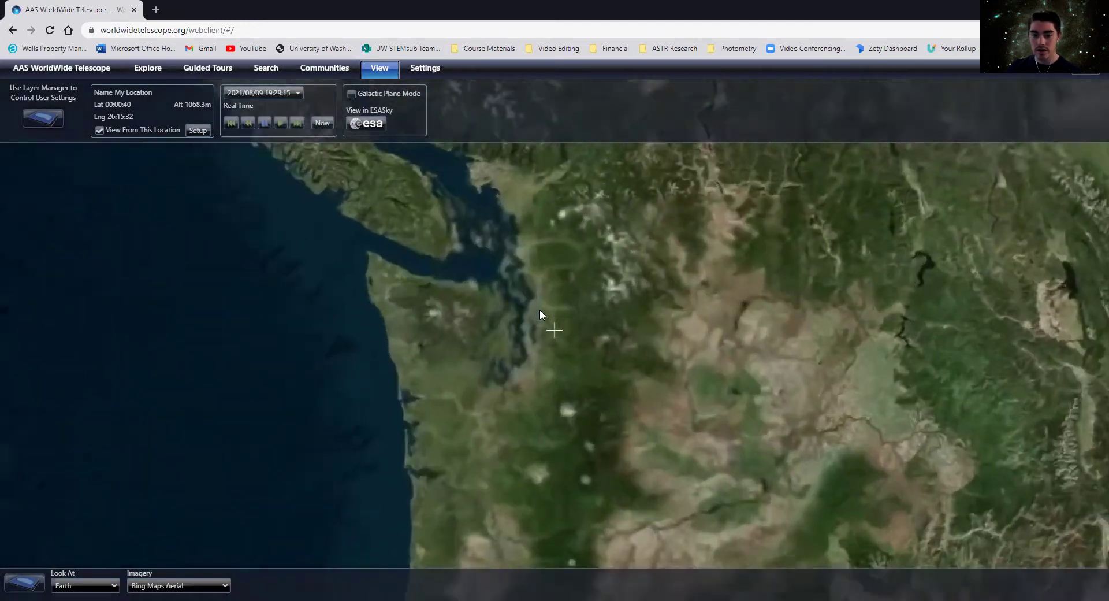
scroll(533, 277, up, 4)
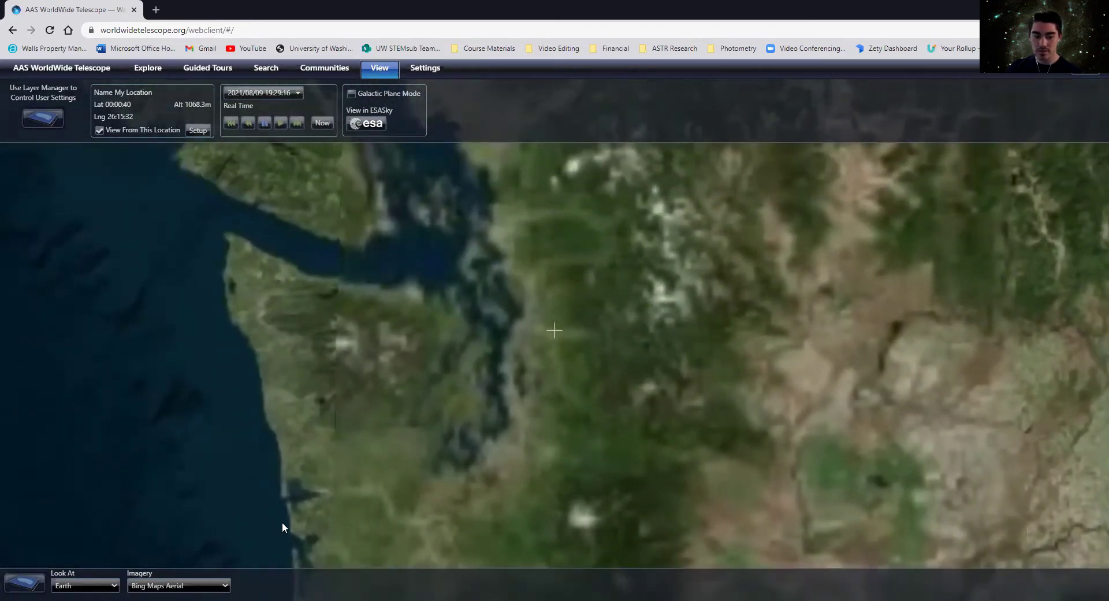
scroll(530, 293, up, 4)
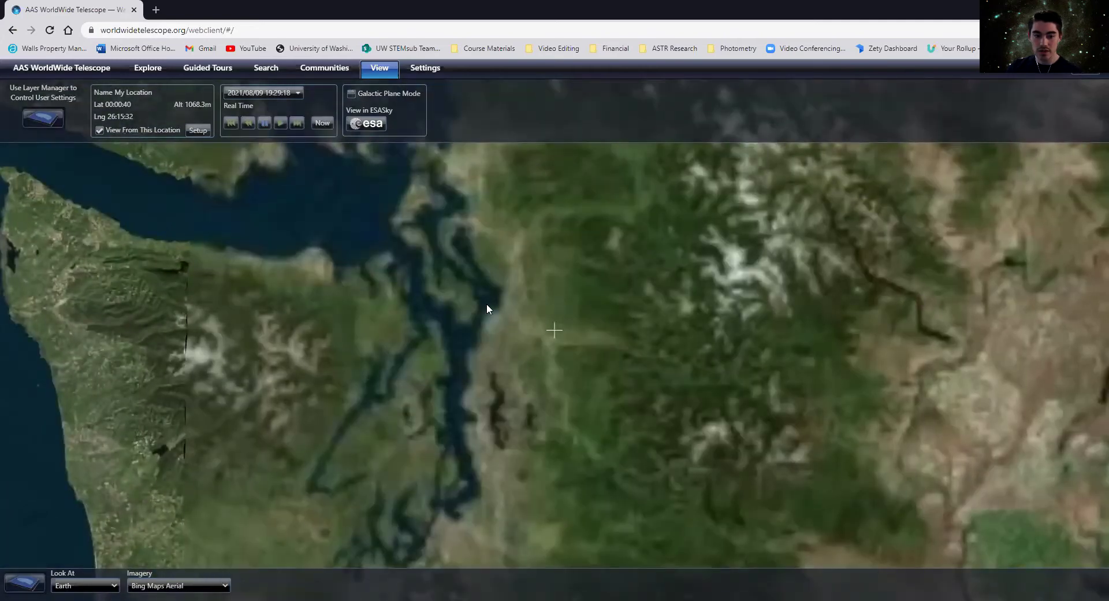
- Zoom in through Seattle to the university campus between the lake waterfront and the football stadium
scroll(486, 303, up, 4)
drag(465, 374, 551, 303)
scroll(510, 330, up, 3)
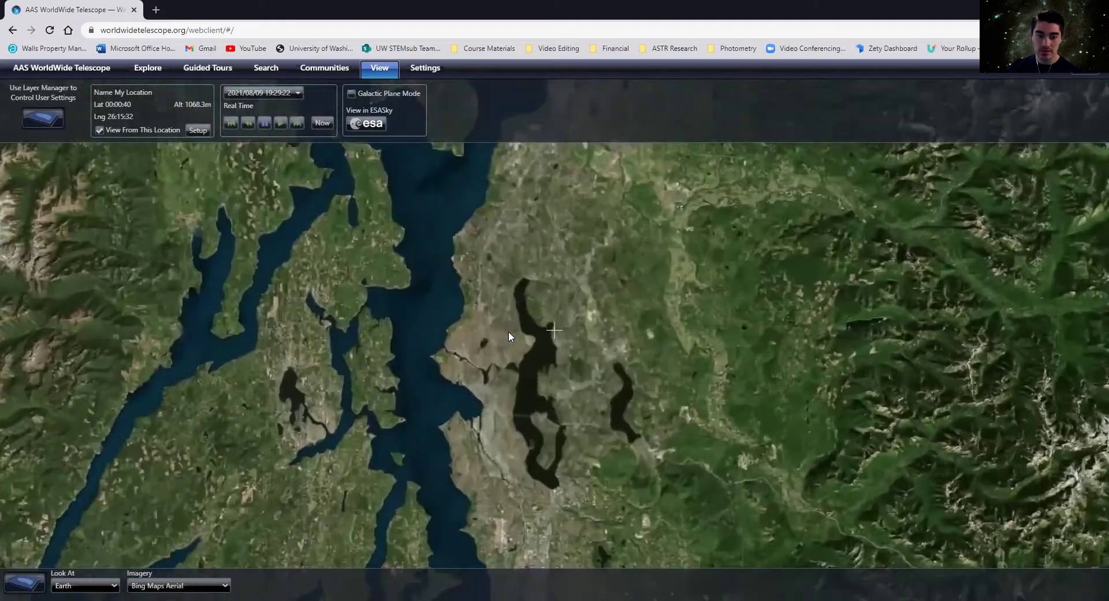
scroll(509, 331, up, 4)
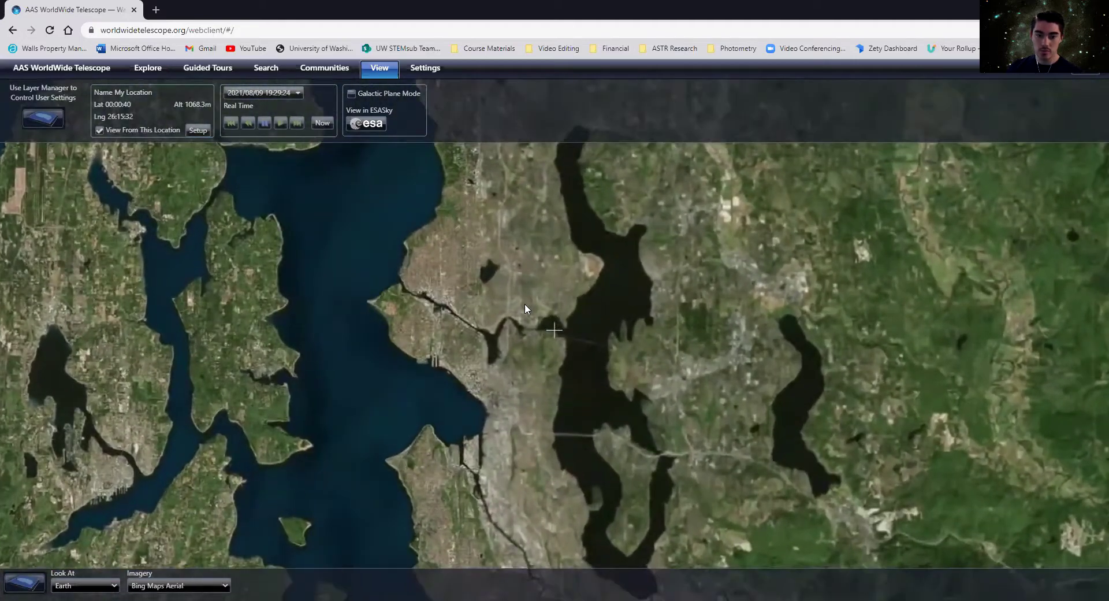
scroll(525, 303, up, 5)
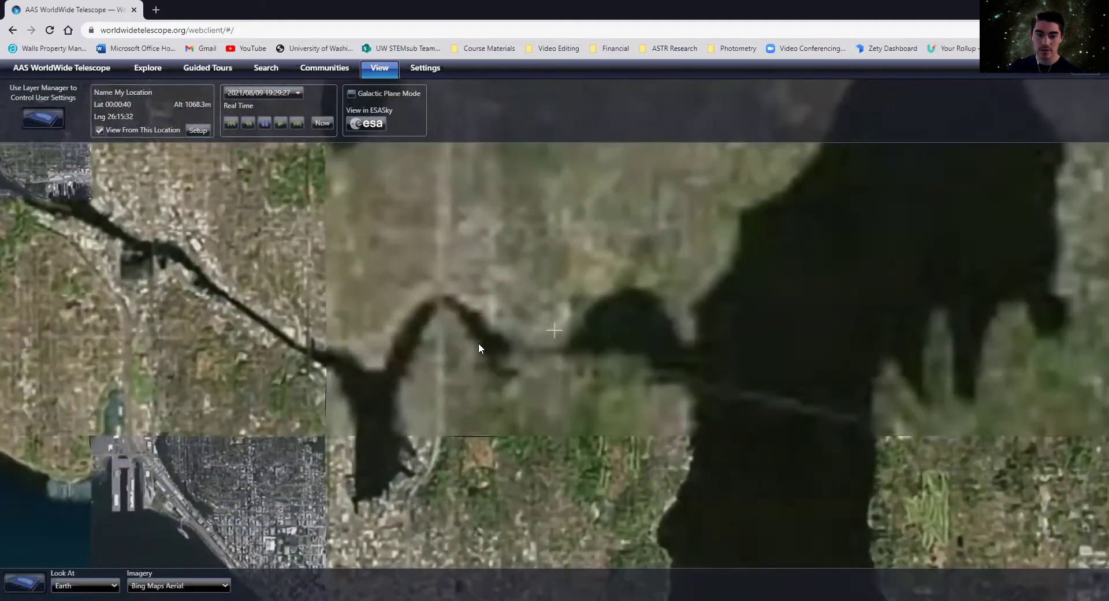
scroll(481, 317, up, 4)
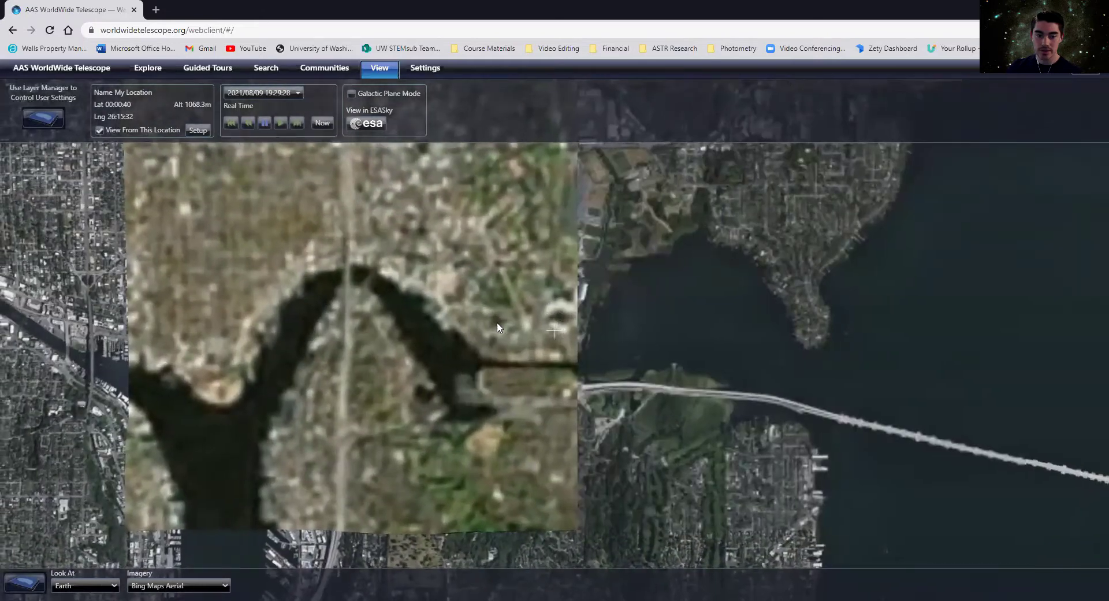
scroll(508, 324, up, 5)
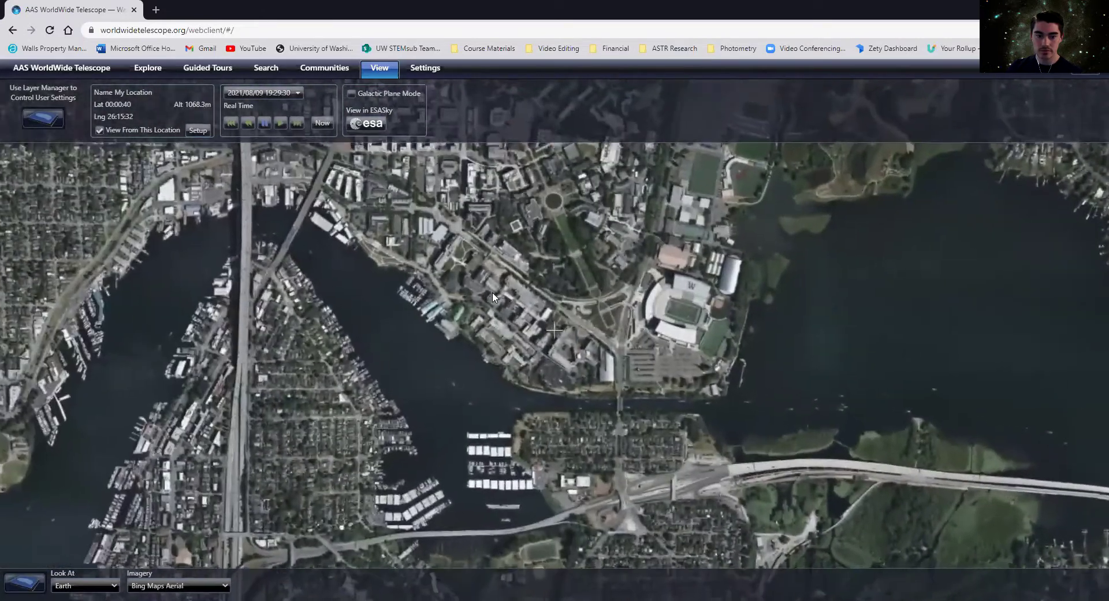
scroll(492, 292, up, 5)
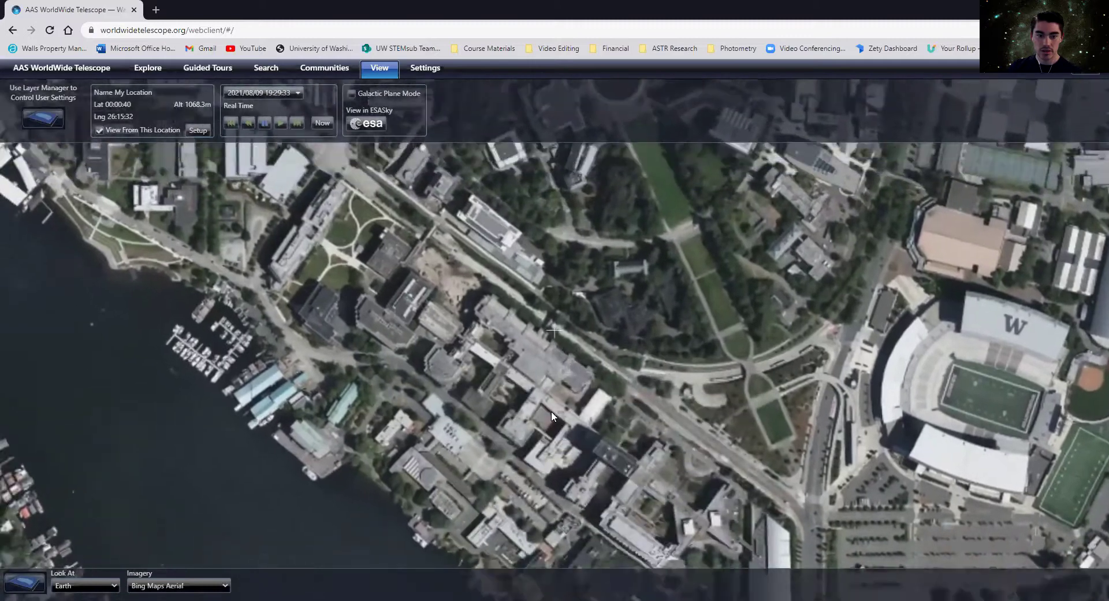
- Center the campus buildings southwest of the round fountain and inspect them up close
drag(551, 410, 614, 482)
scroll(515, 322, up, 2)
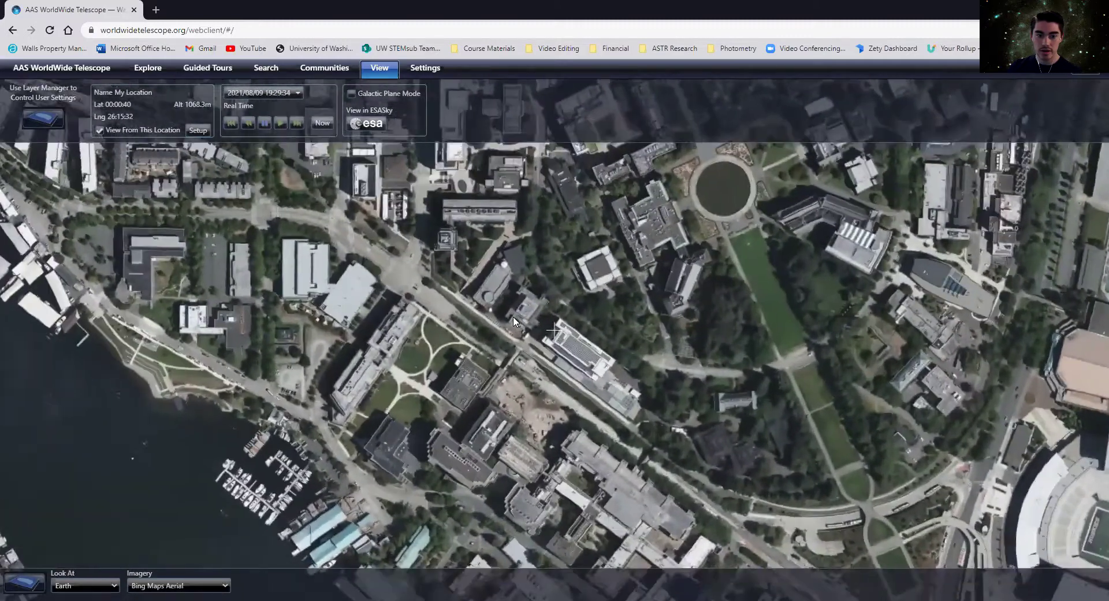
drag(543, 355, 602, 388)
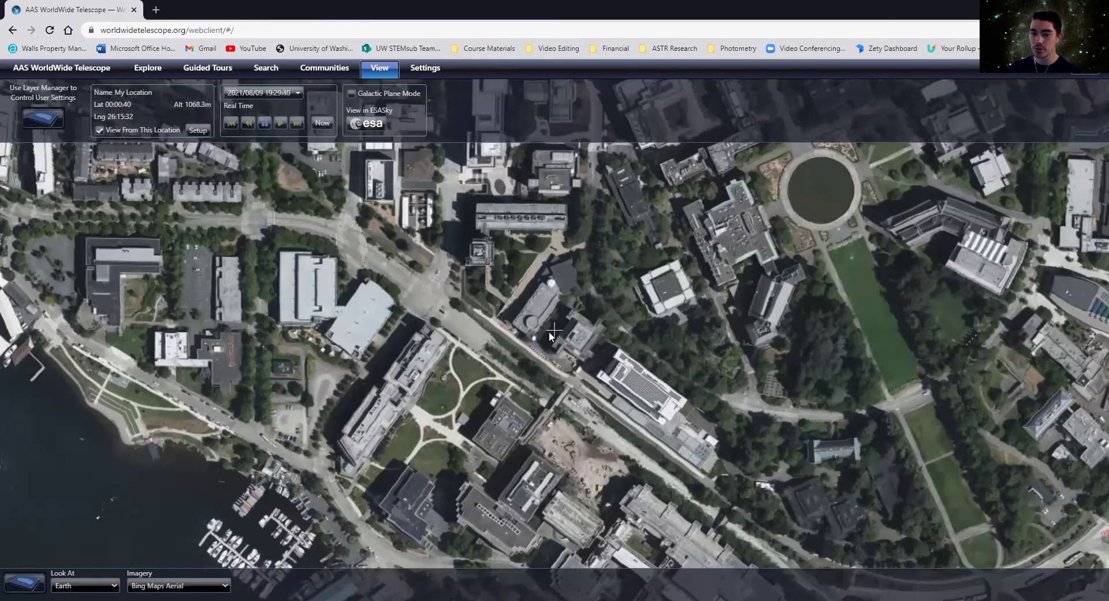
drag(606, 349, 579, 345)
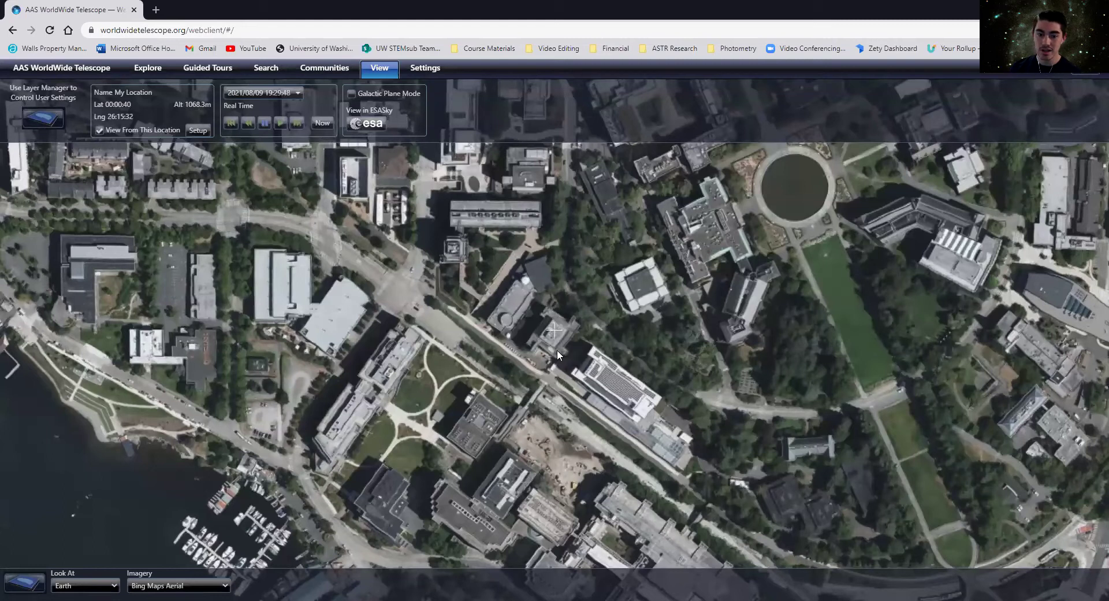
scroll(557, 349, up, 5)
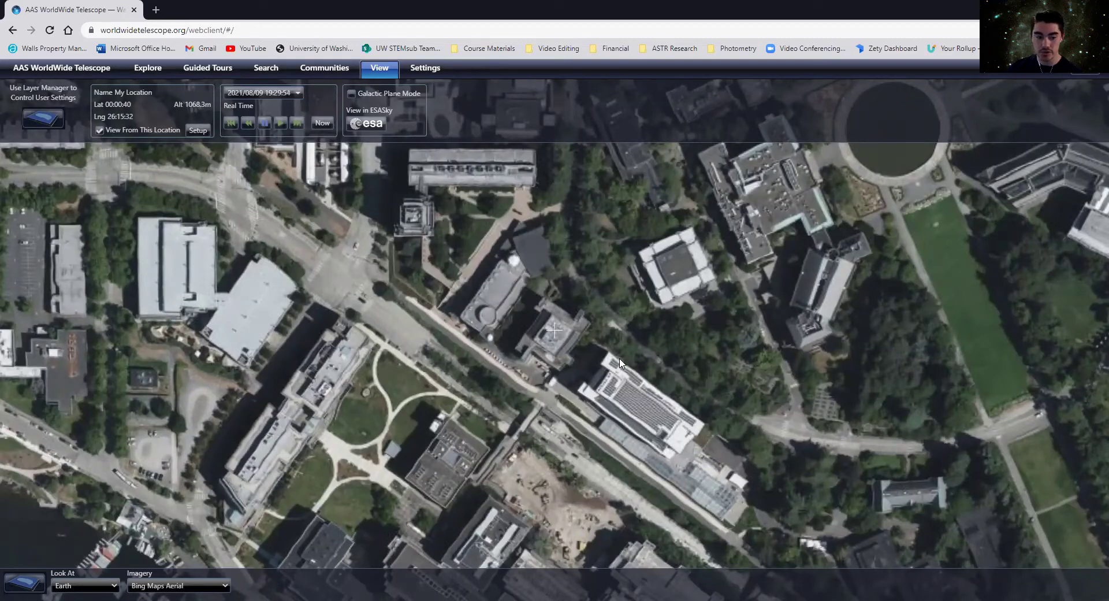
- Zoom back out from the campus until the whole North American continent is in view
scroll(637, 356, down, 5)
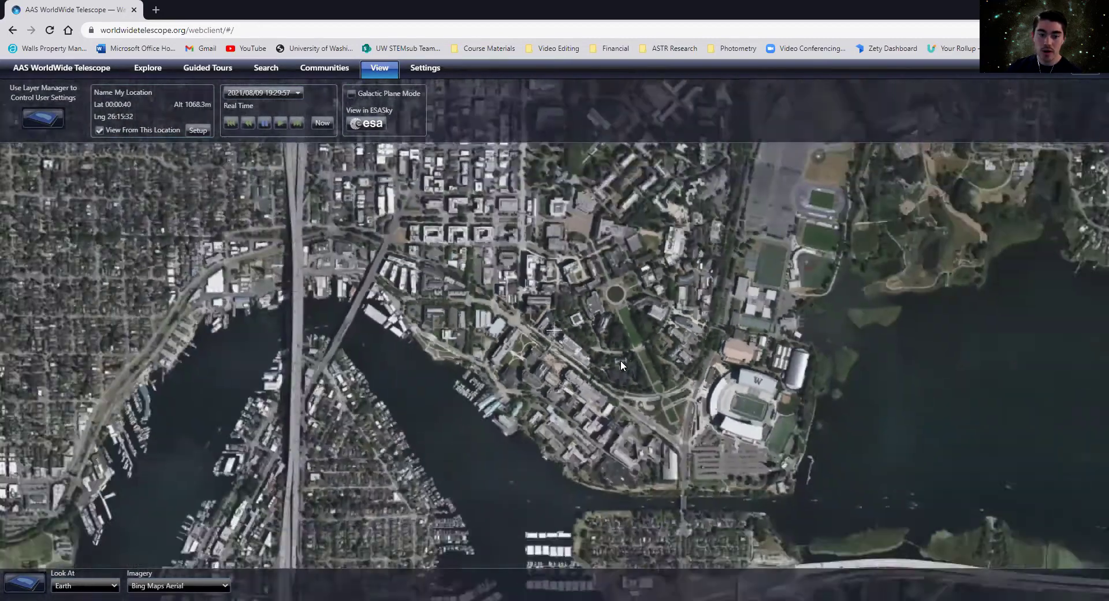
scroll(651, 382, down, 8)
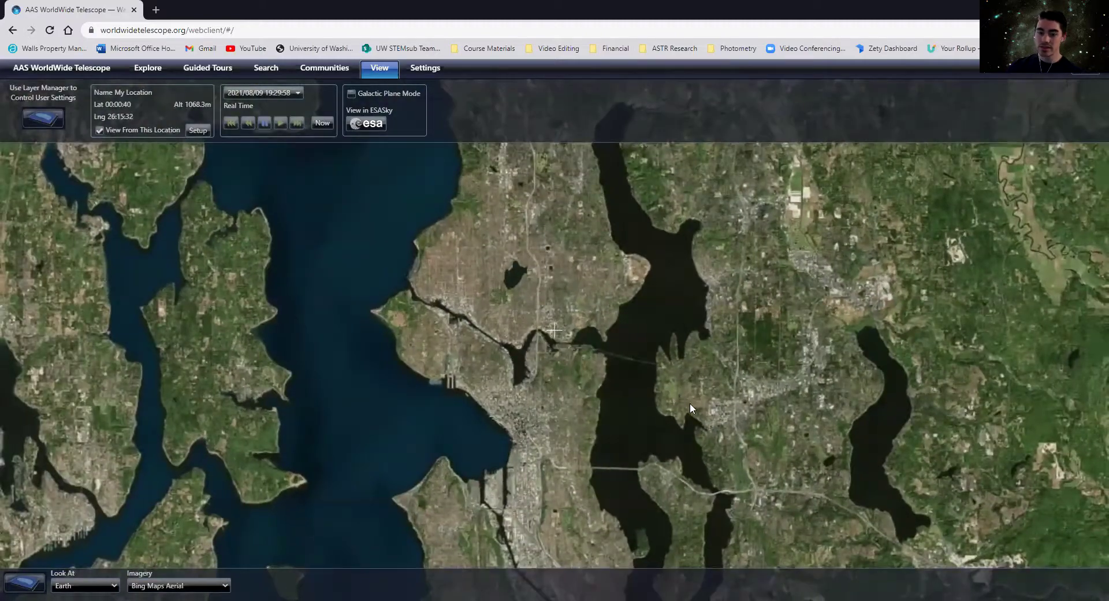
scroll(714, 393, down, 8)
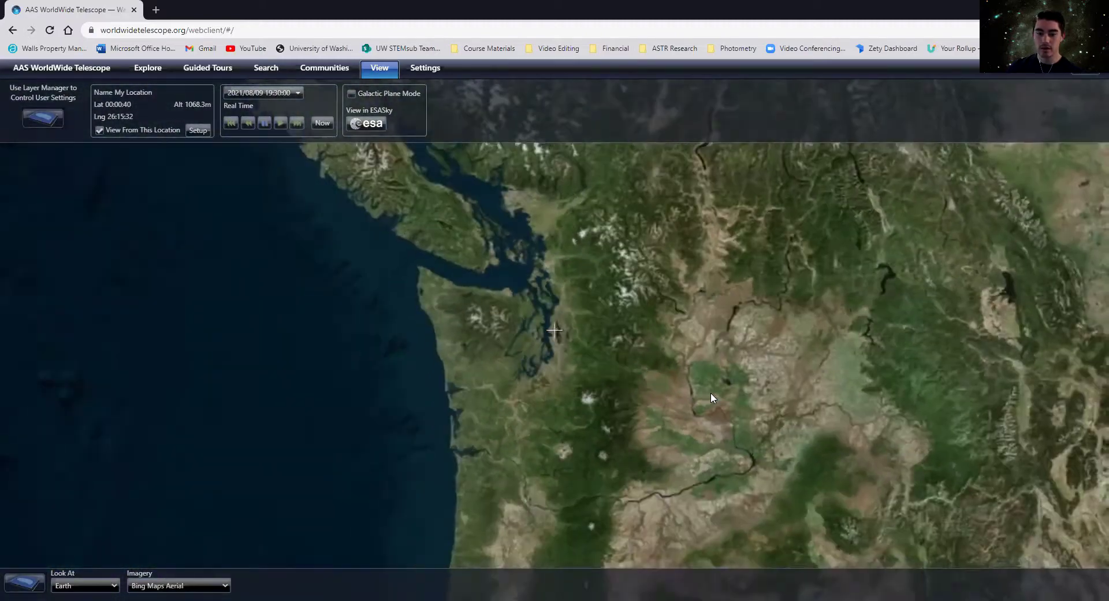
scroll(711, 393, down, 10)
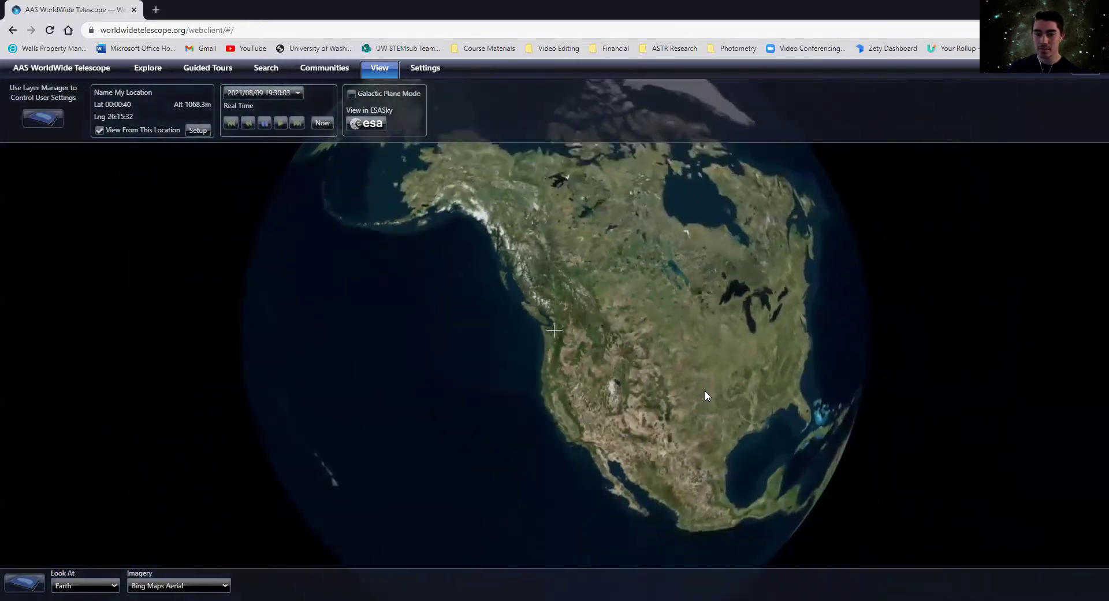
- Switch from Earth to Planet and view the Saturn and Mercury imagery
click(80, 587)
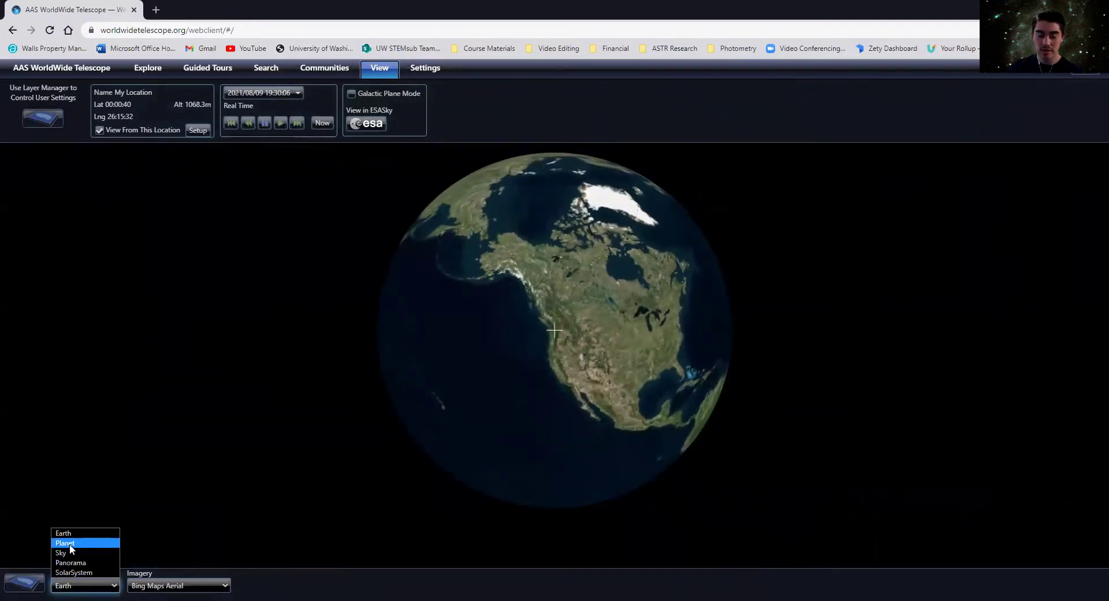
click(69, 543)
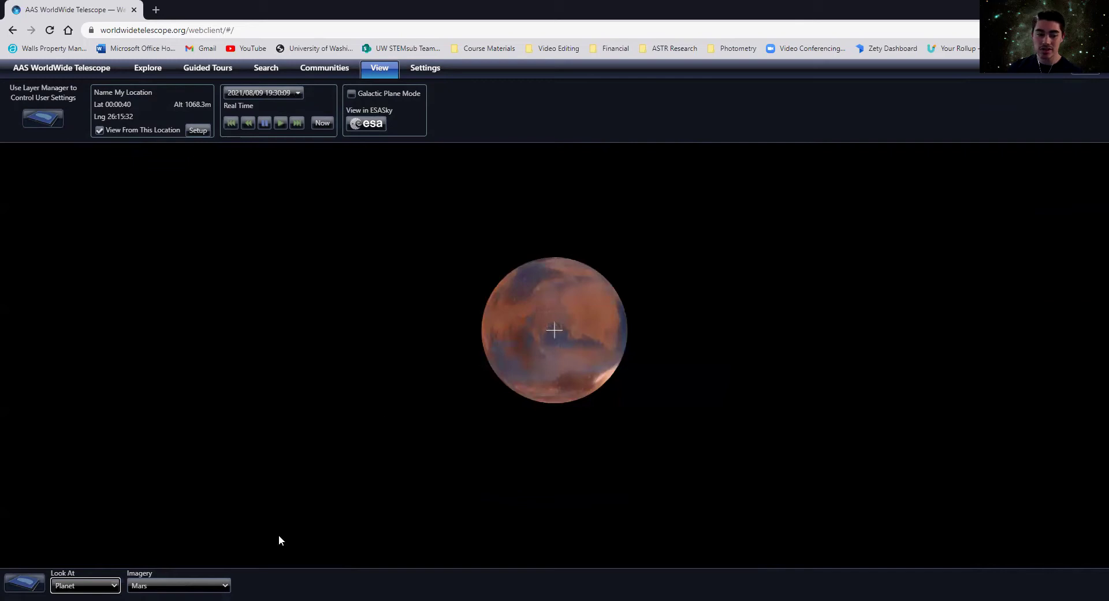
click(173, 585)
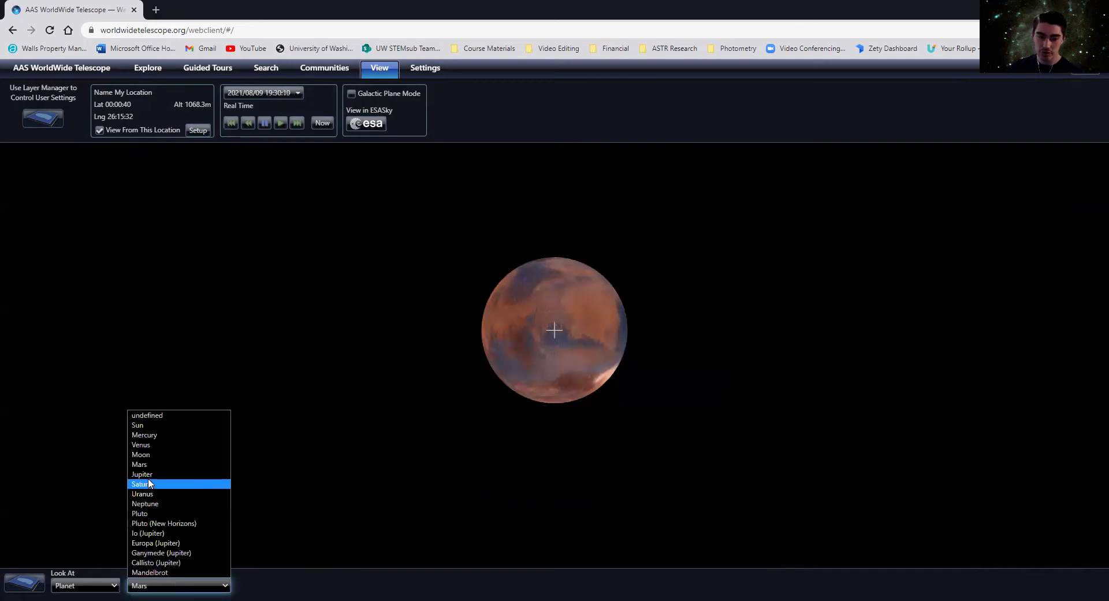
click(149, 484)
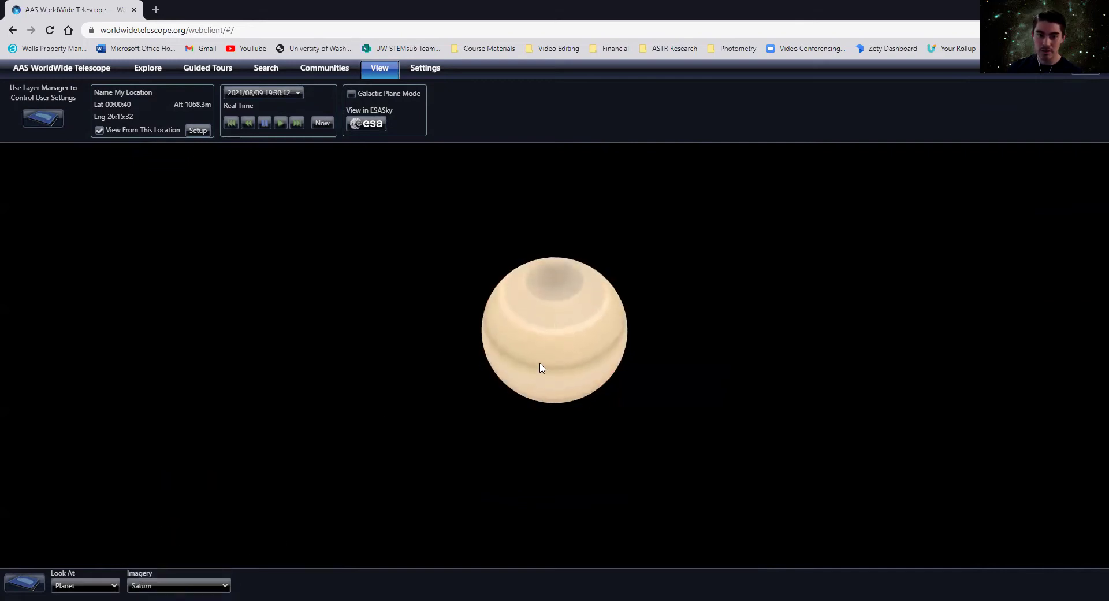
click(151, 584)
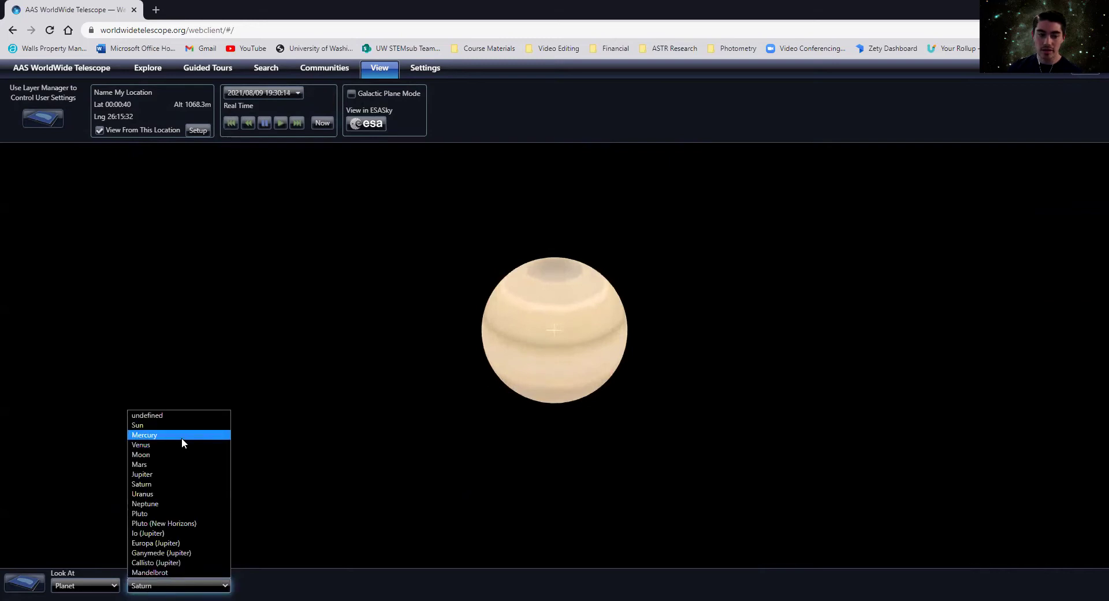
click(181, 437)
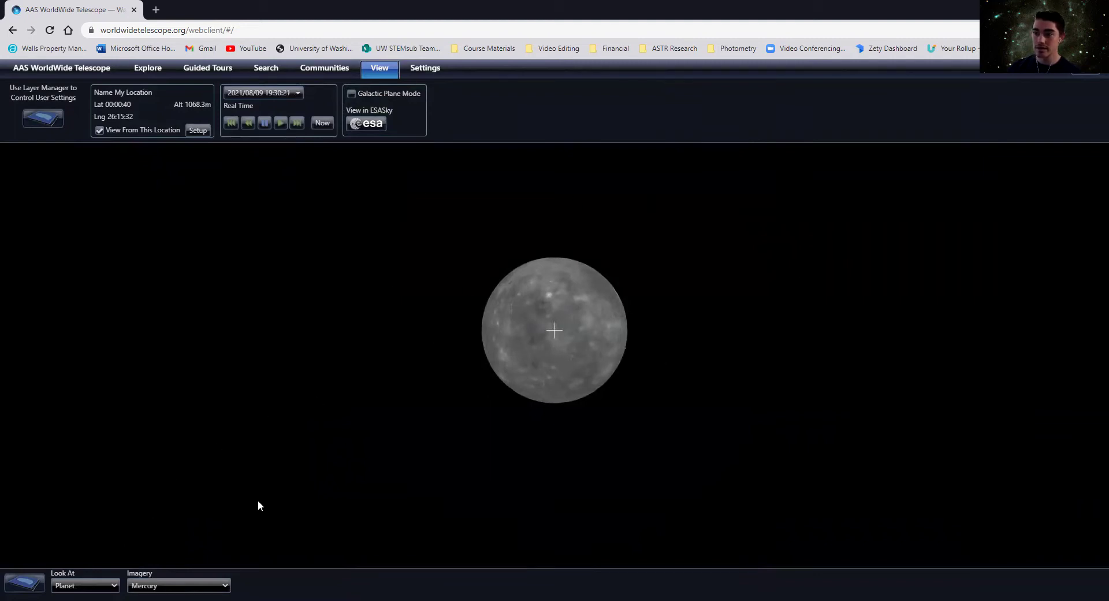
- Return to the Sky view and switch from it to Panorama
click(86, 585)
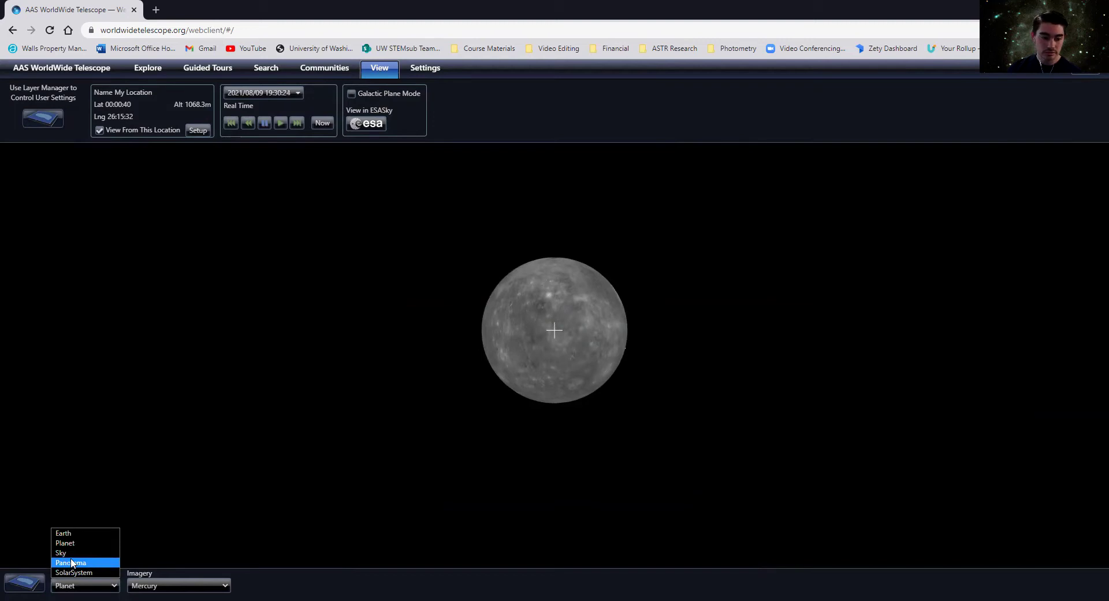
click(80, 553)
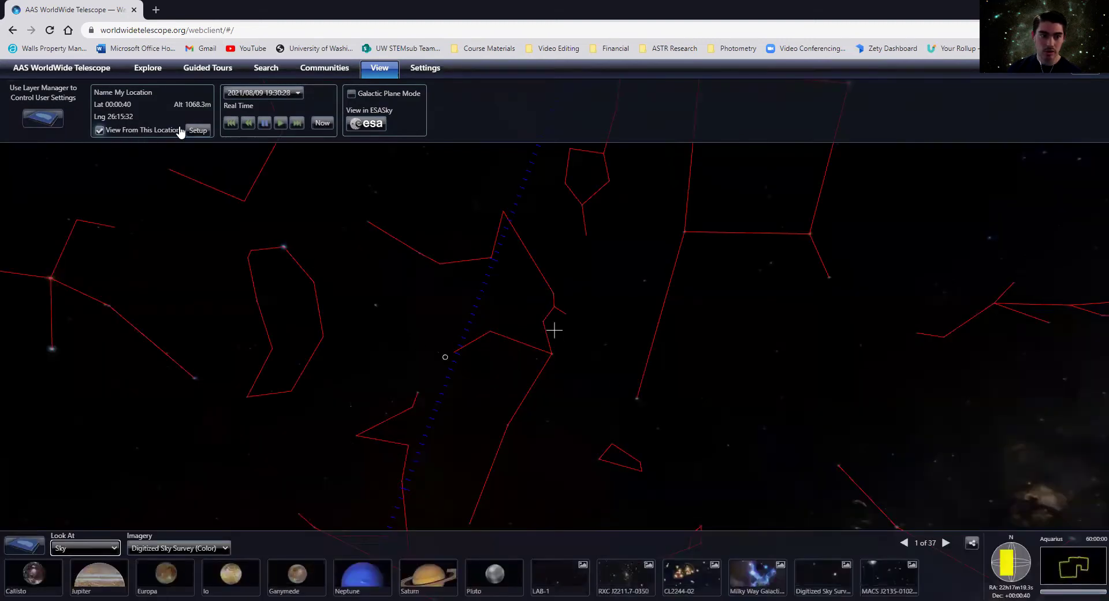
click(75, 549)
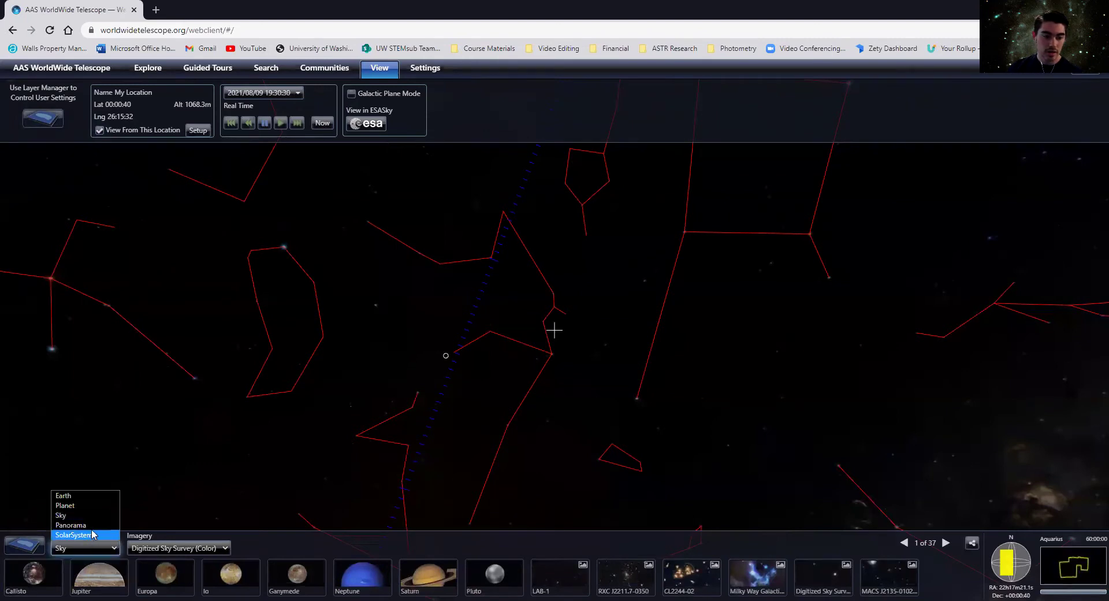
click(87, 525)
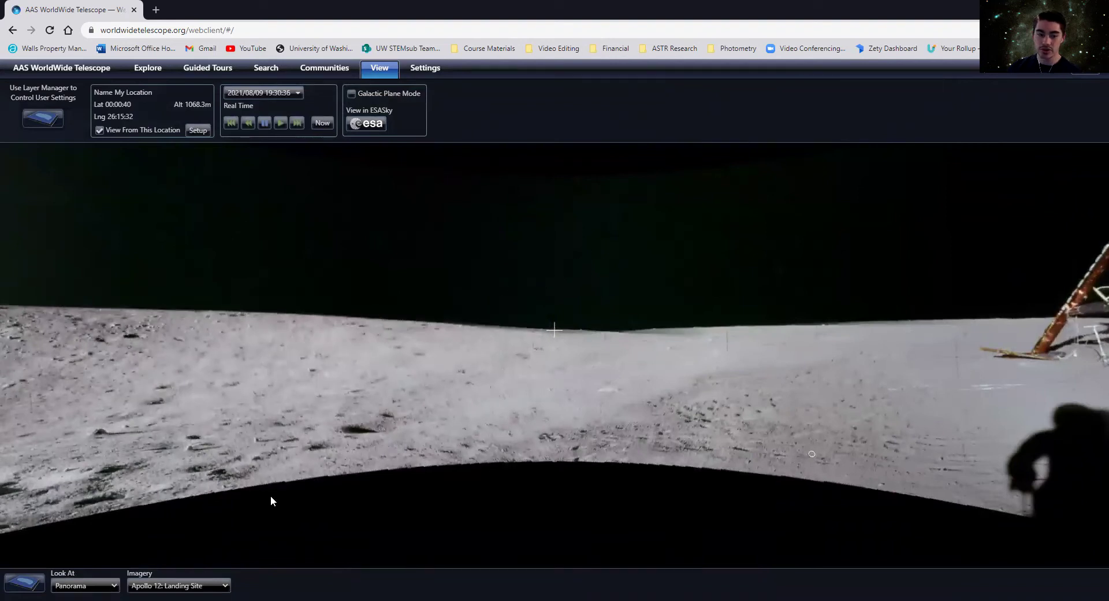
- Browse the available panoramas and display Opportunity: Endurance South
click(163, 584)
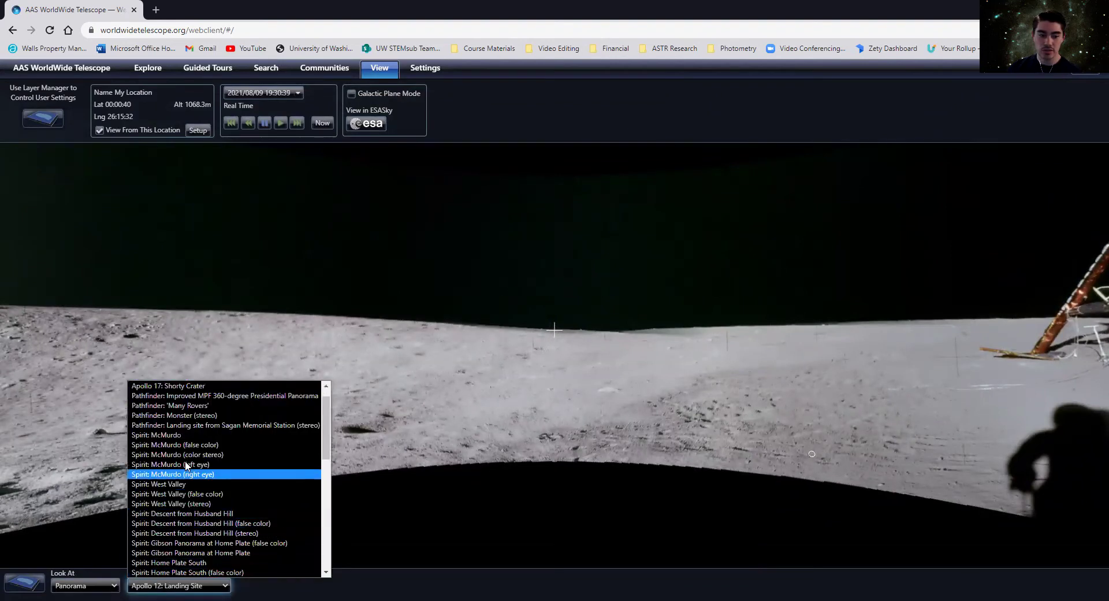
scroll(192, 408, up, 1)
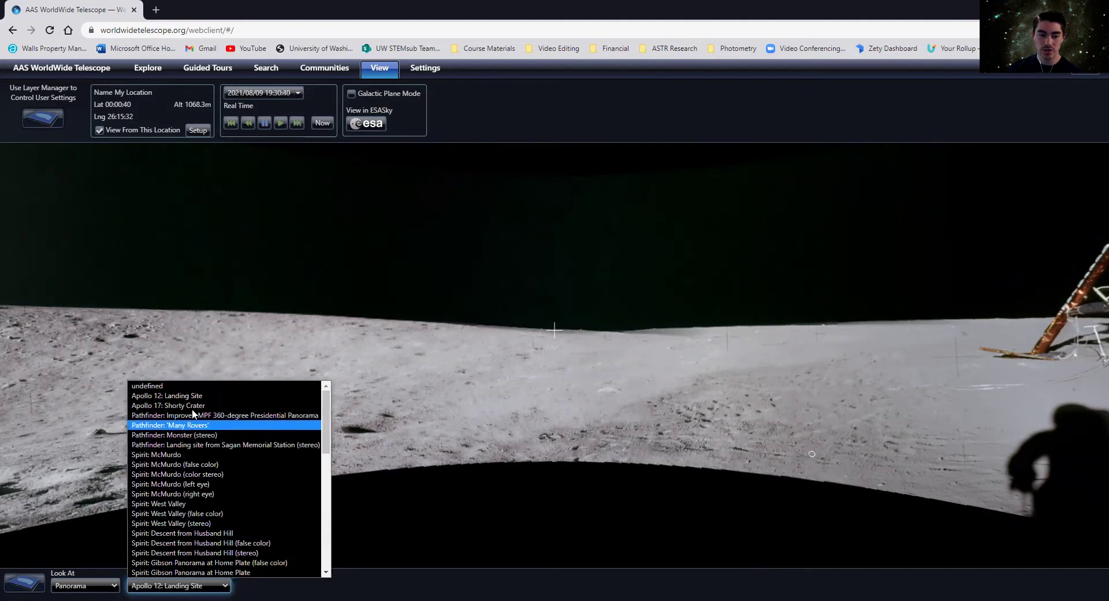
scroll(173, 482, down, 12)
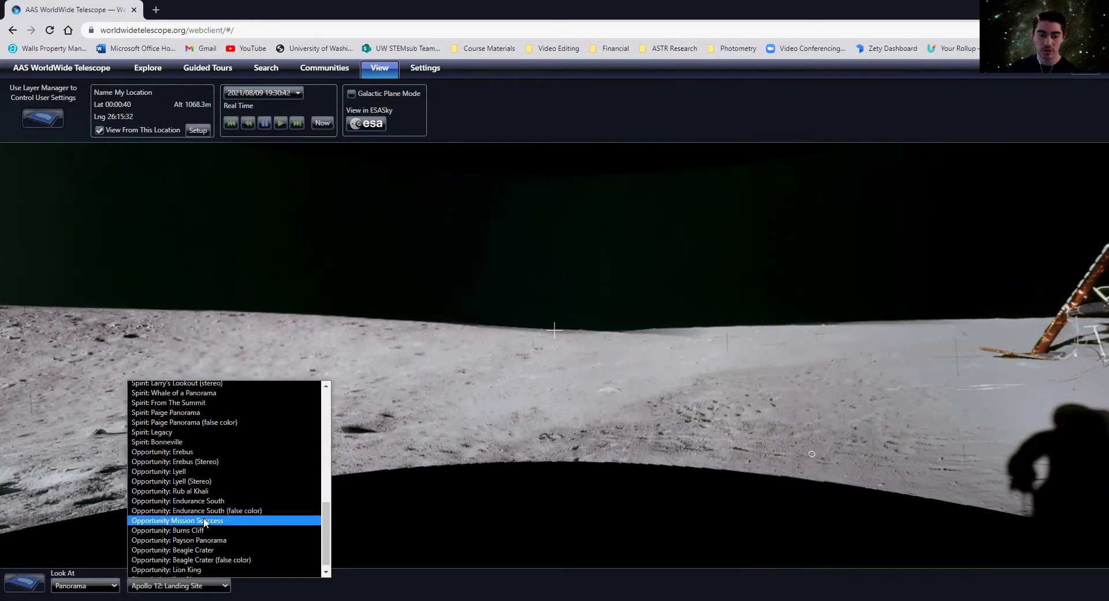
click(186, 500)
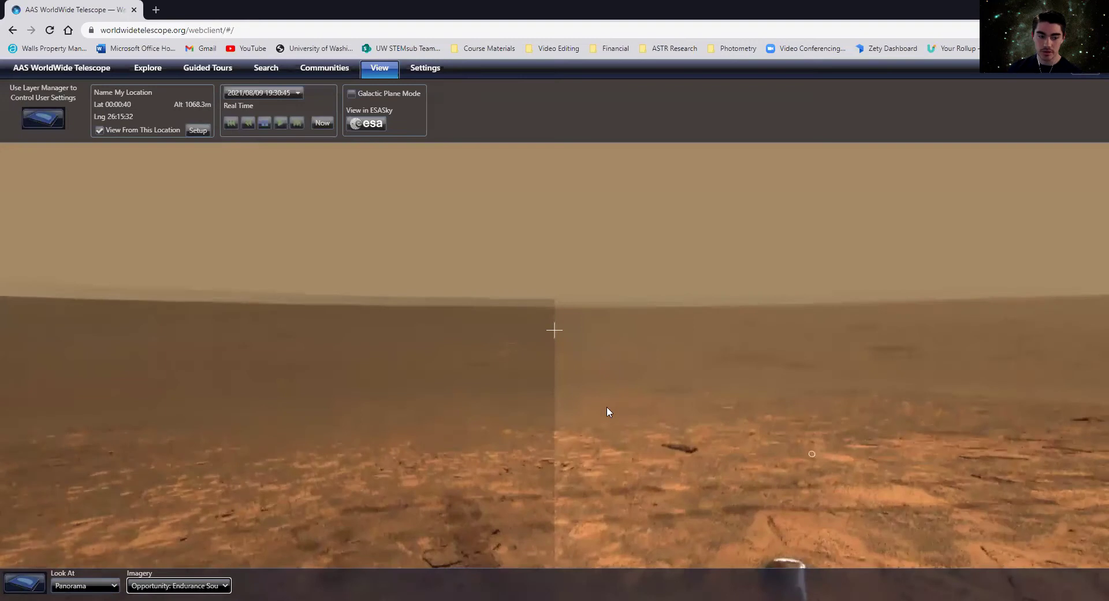
- Switch from Panorama to the SolarSystem view and tilt it to see the planetary orbits at an angle
click(579, 409)
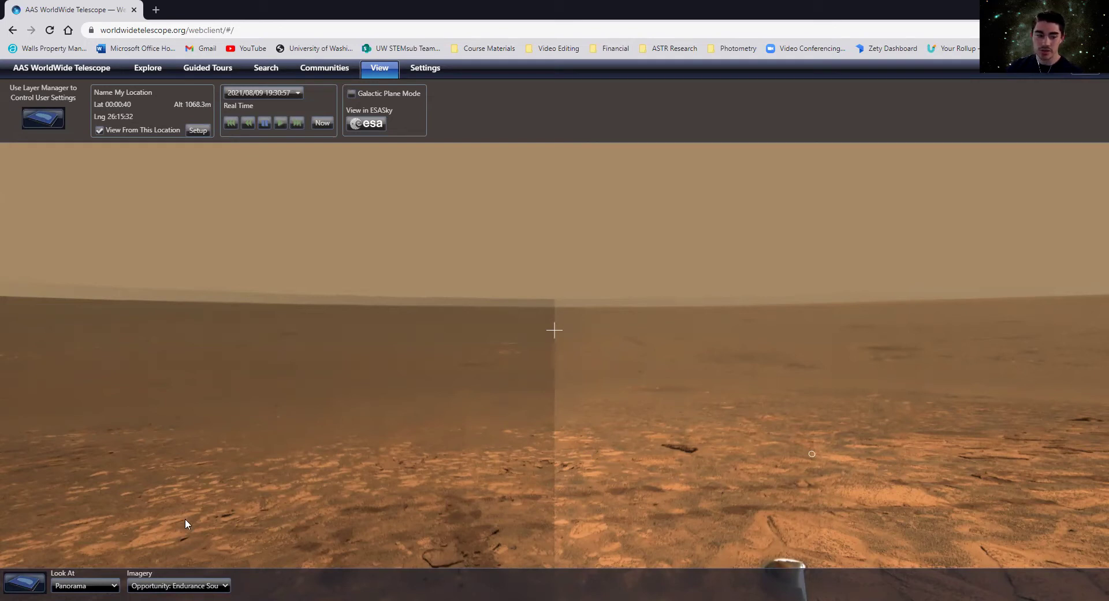
click(80, 583)
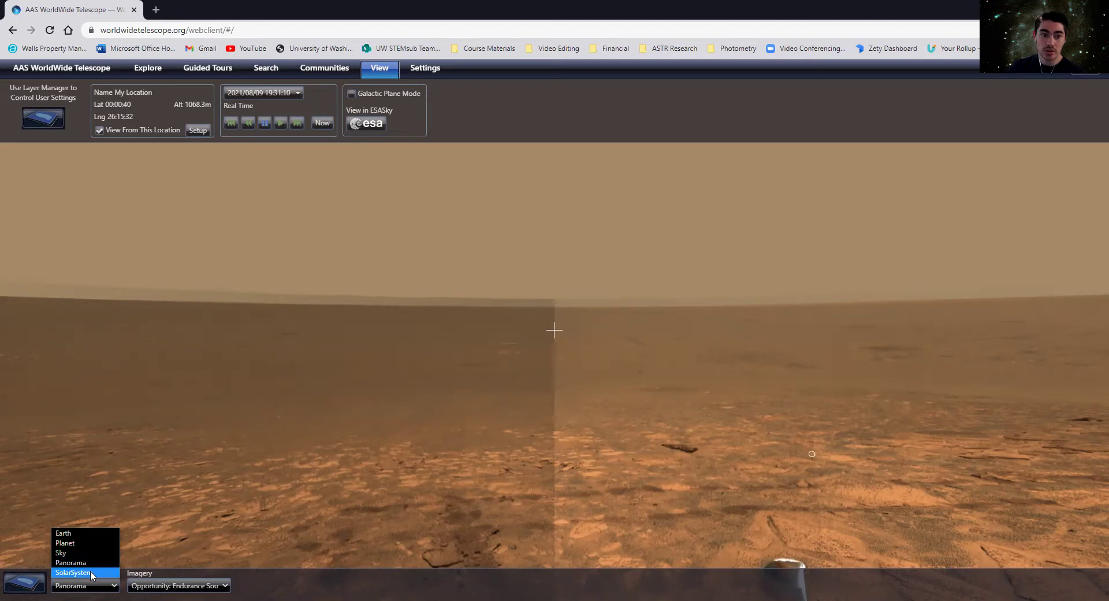
click(89, 572)
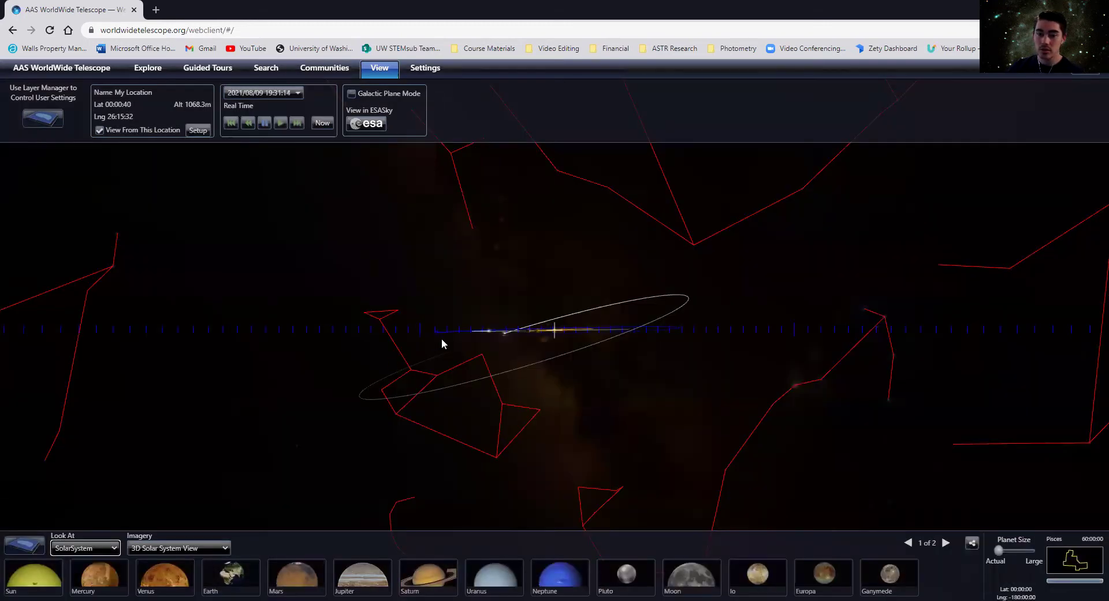
drag(451, 339, 862, 391)
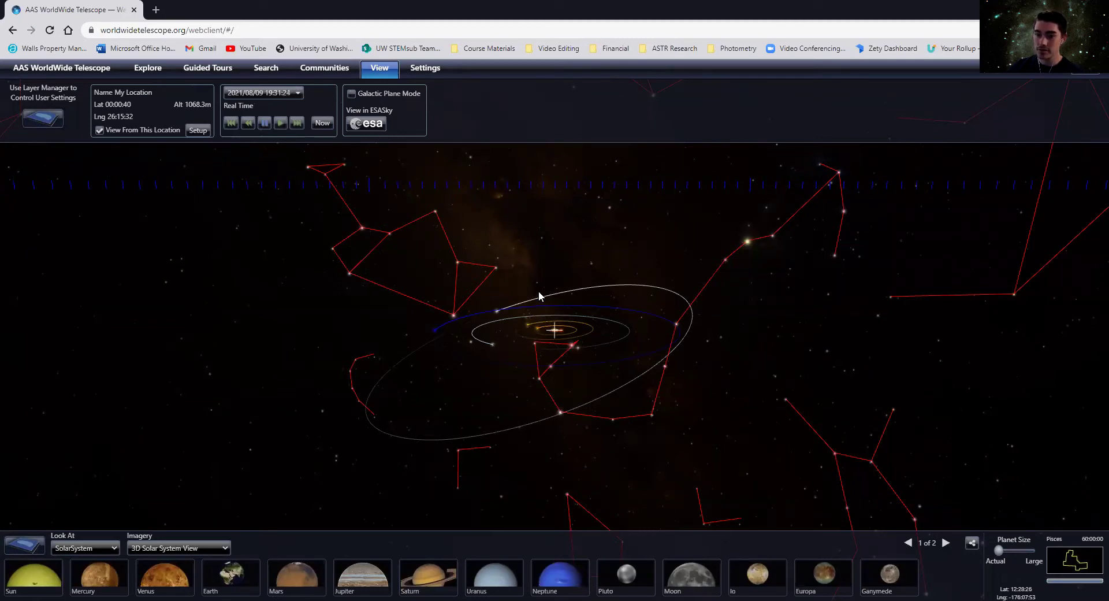
drag(596, 331, 694, 393)
scroll(662, 372, down, 1)
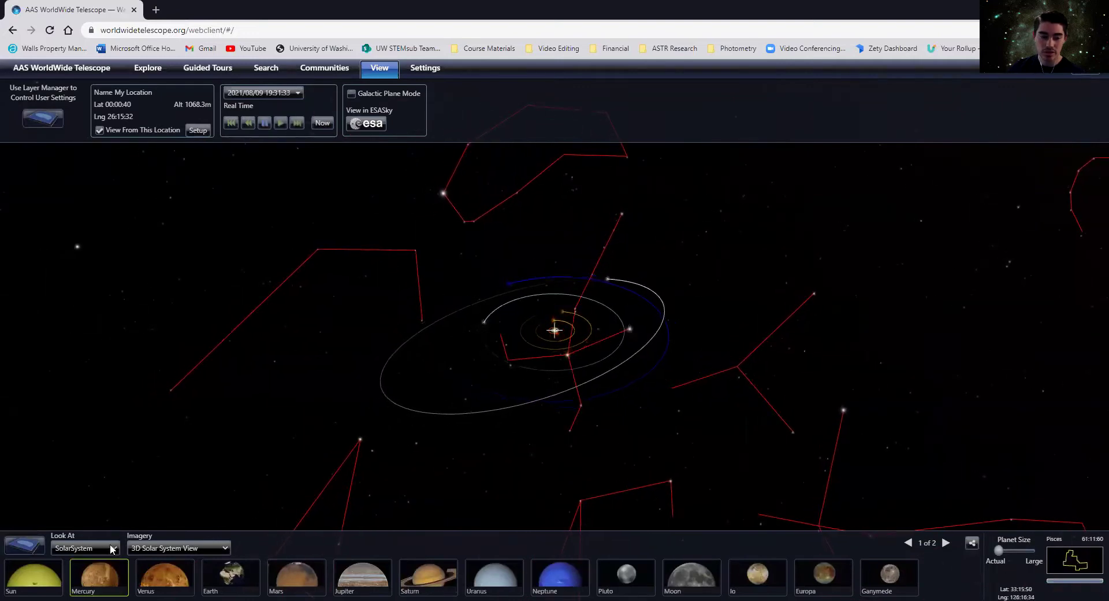
- Keep the SolarSystem view and zoom in through the planetary orbits until the Sun's disc is seen up close
click(108, 547)
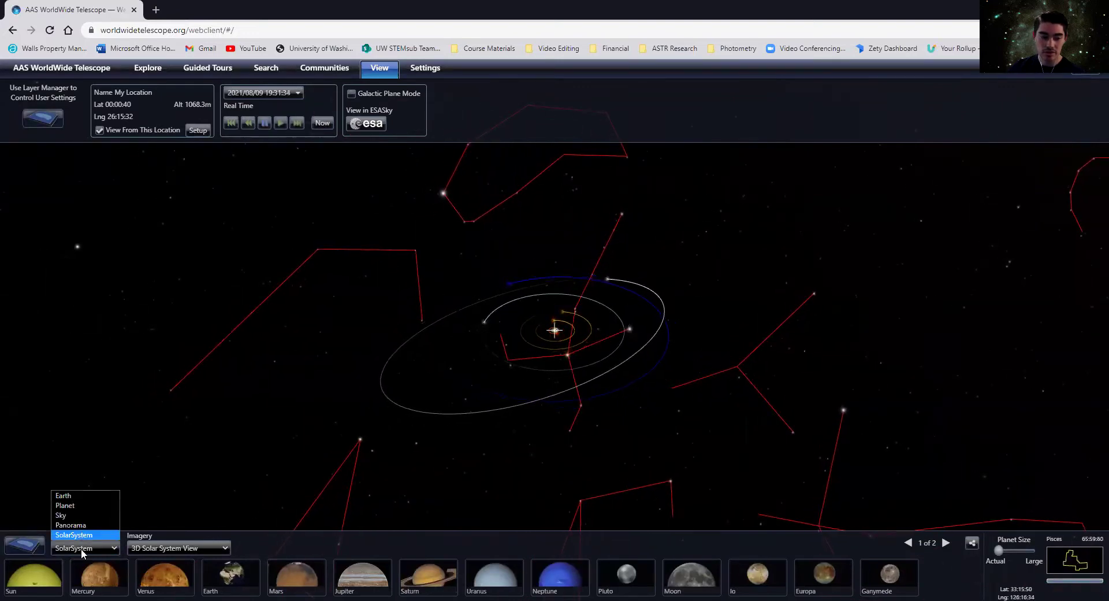
click(81, 550)
scroll(566, 330, up, 3)
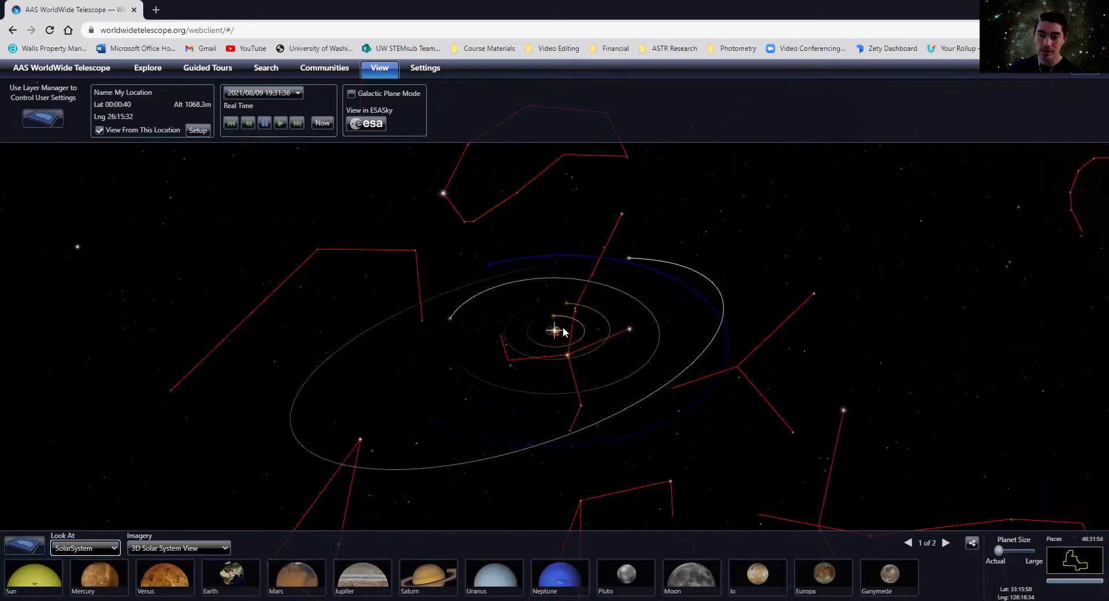
scroll(562, 327, up, 5)
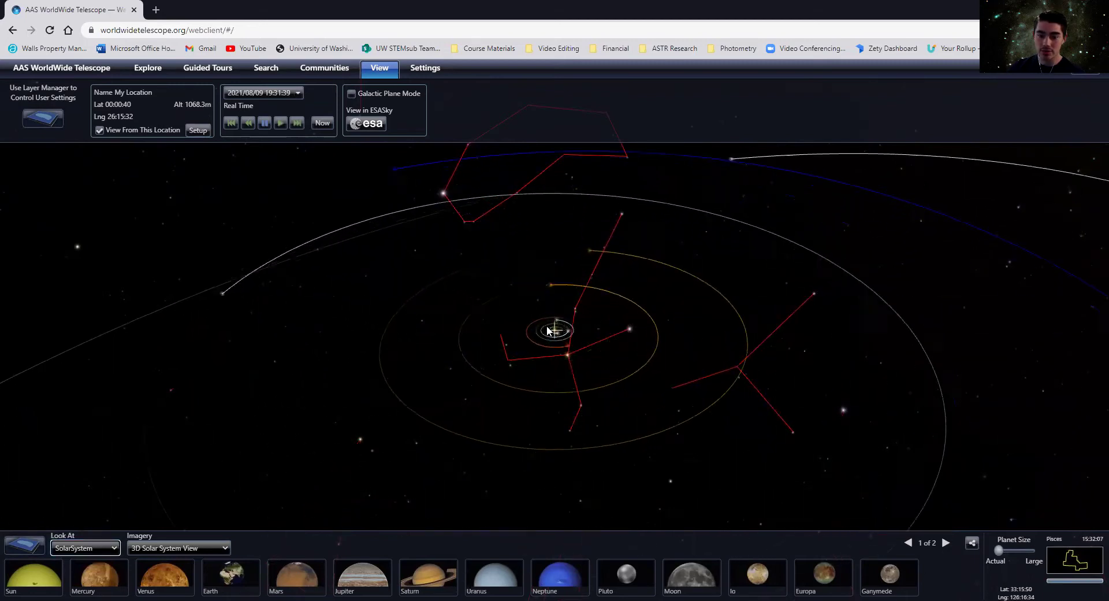
scroll(553, 332, up, 5)
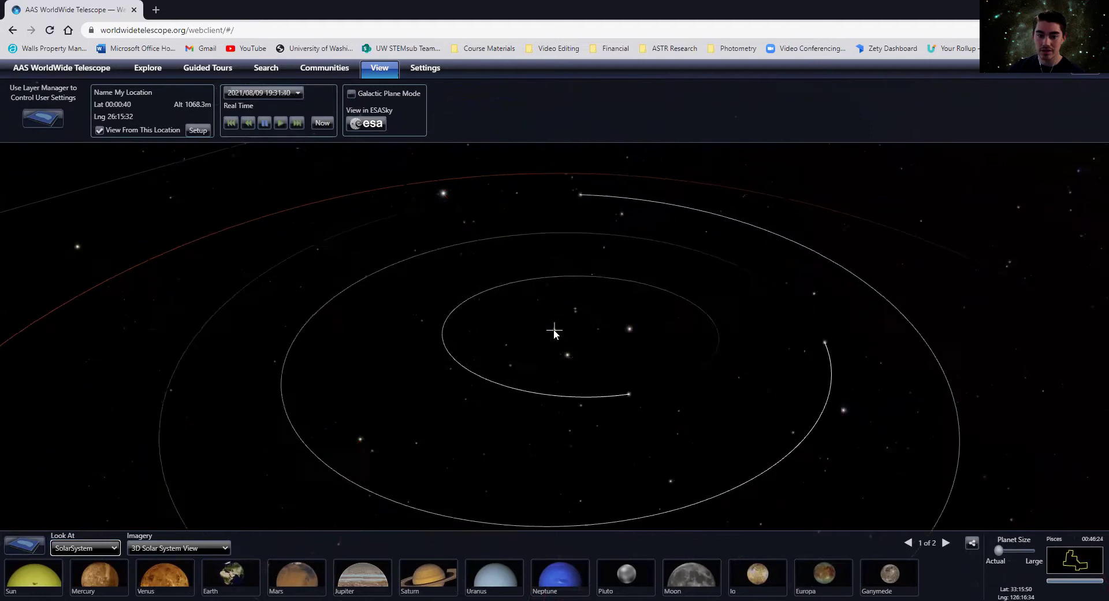
scroll(563, 312, up, 4)
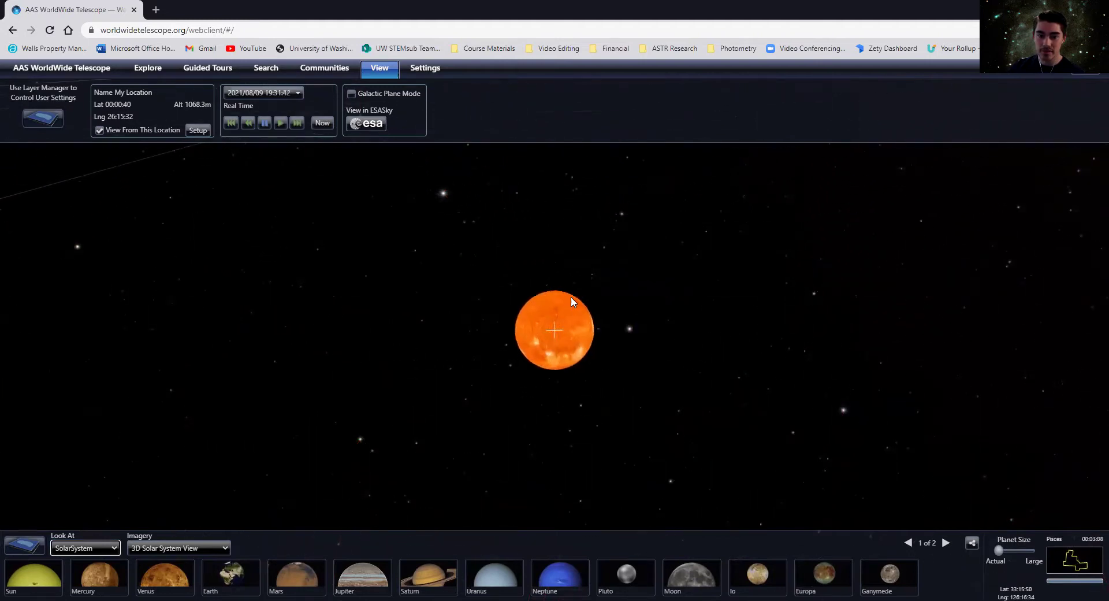
- Rotate around the Sun and zoom back out until the outer planets' orbits are in view
drag(716, 420, 665, 407)
scroll(664, 406, down, 5)
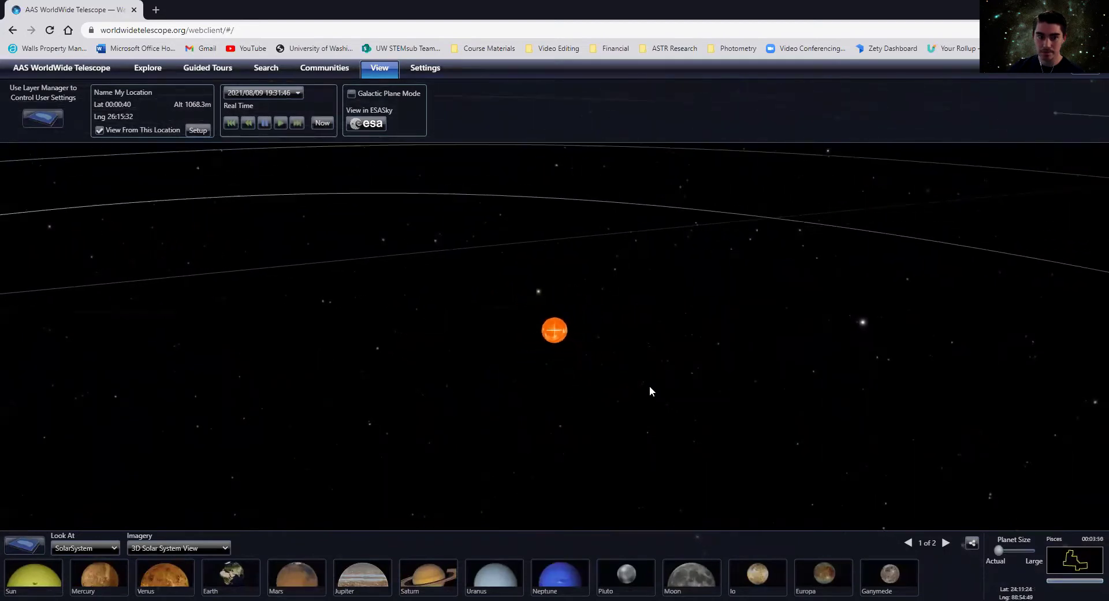
scroll(647, 384, down, 4)
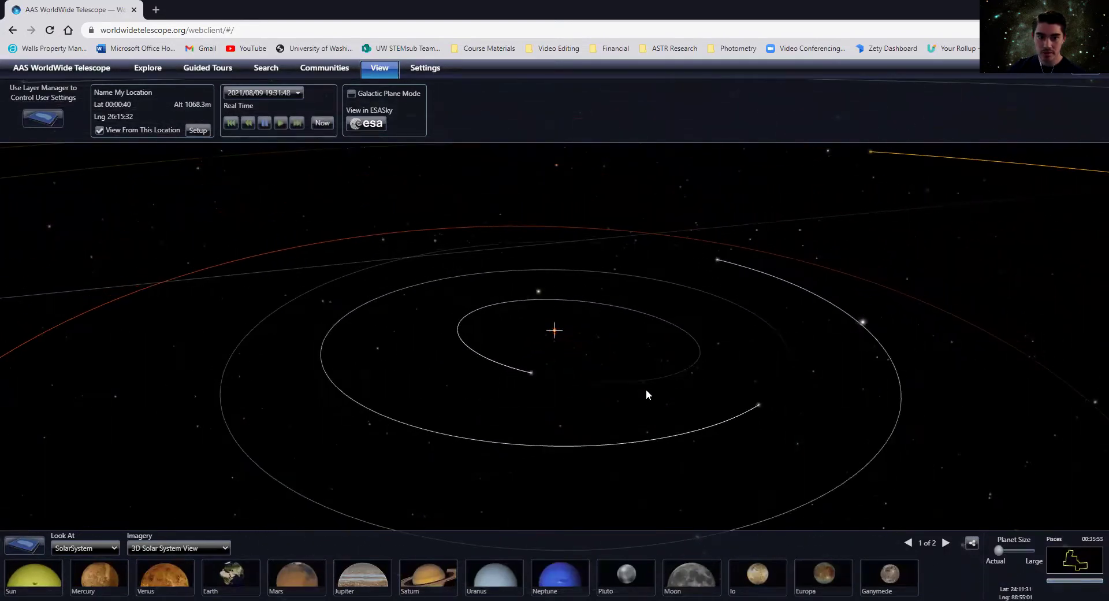
scroll(636, 386, down, 5)
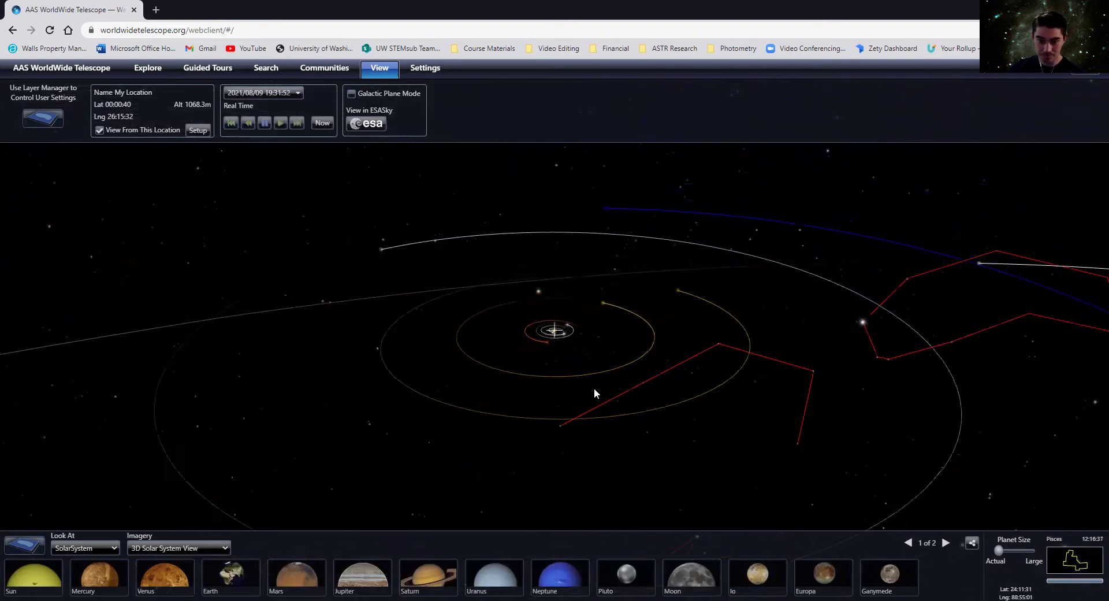
- Show the layer manager and view the whole solar system from farther out and another angle
click(43, 118)
scroll(545, 387, down, 4)
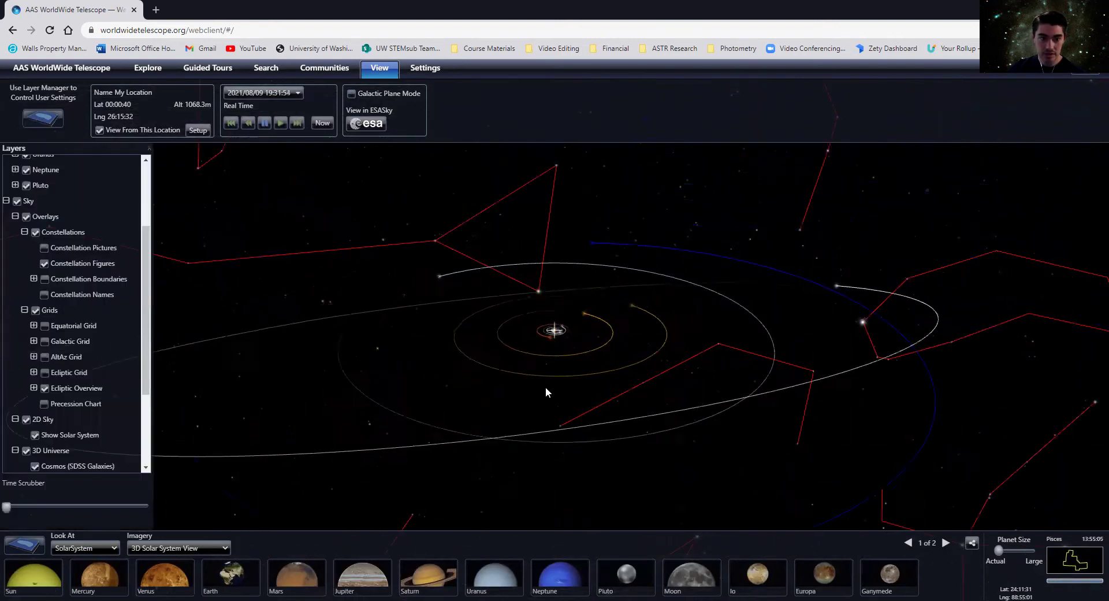
scroll(575, 403, down, 3)
drag(574, 403, 683, 314)
drag(519, 250, 382, 300)
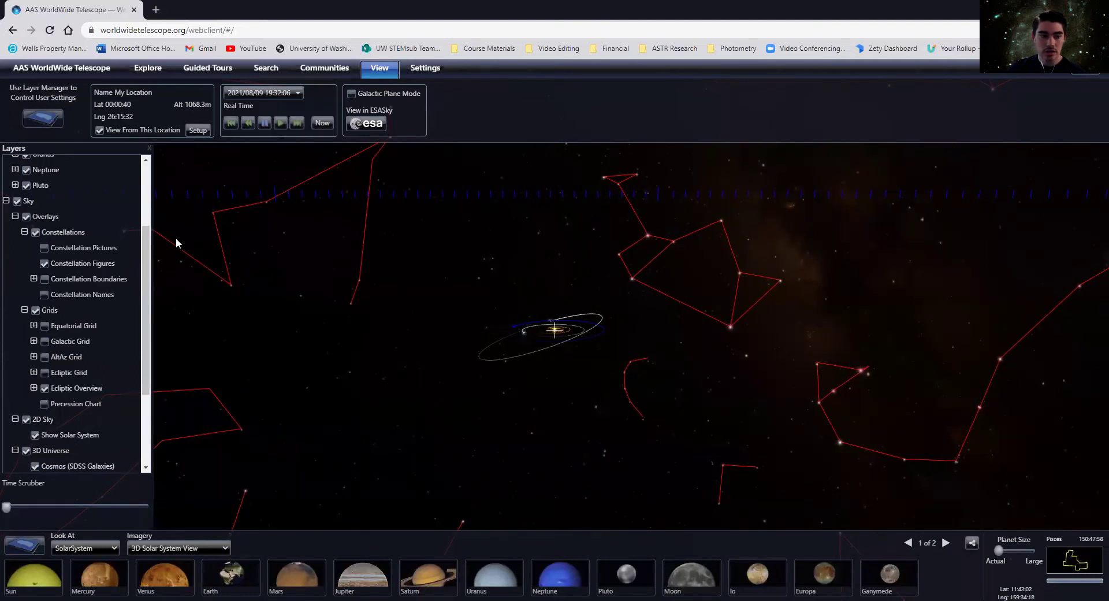
- Turn off the Constellations and Grids overlays and collapse both groups in the layer list
click(37, 232)
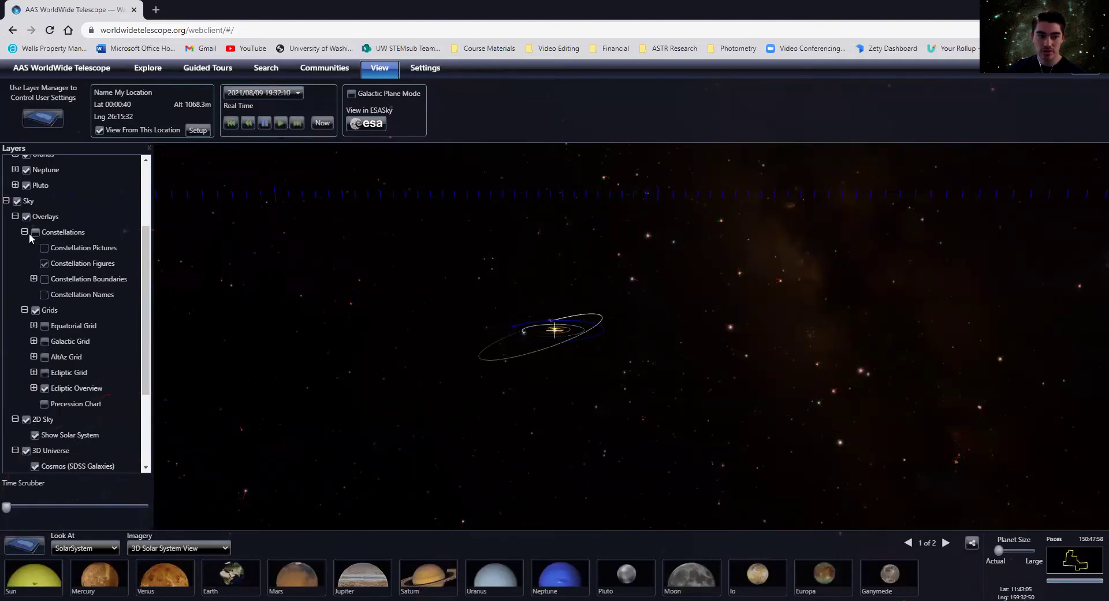
click(25, 232)
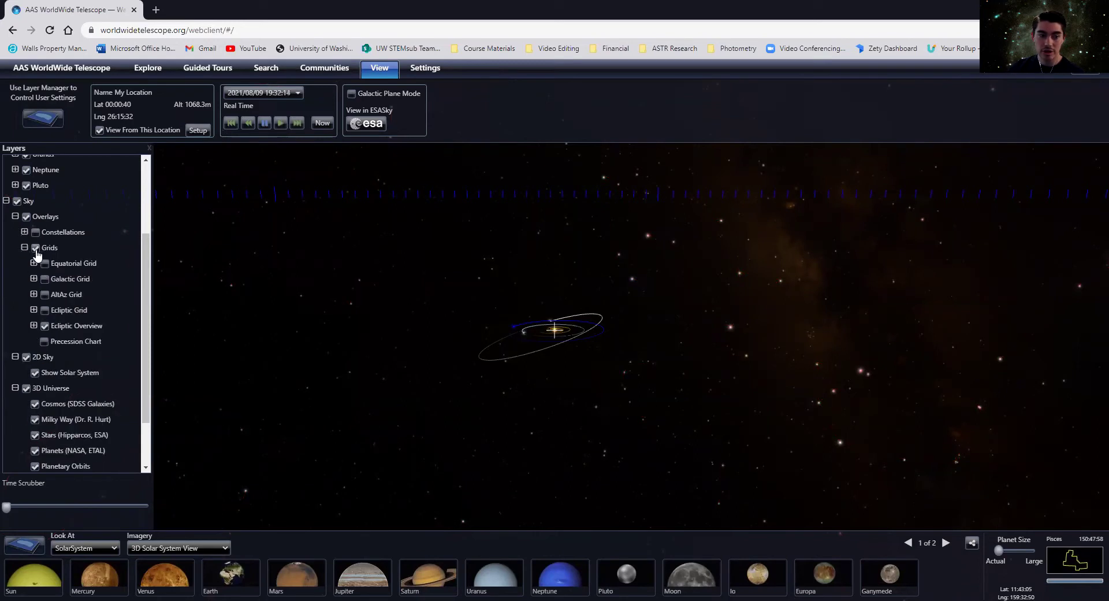
click(35, 248)
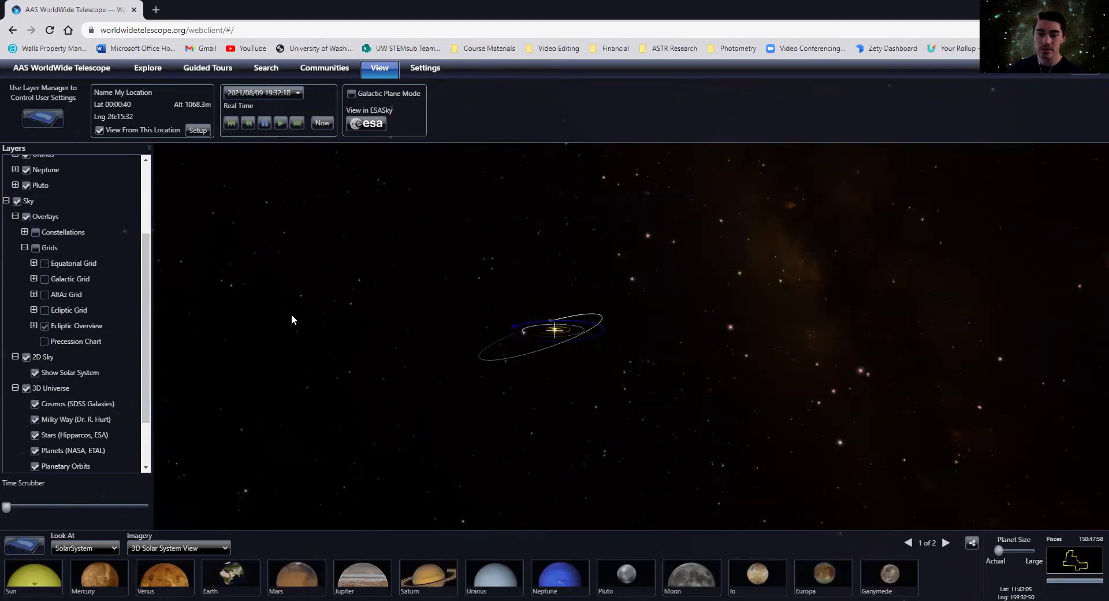
click(24, 248)
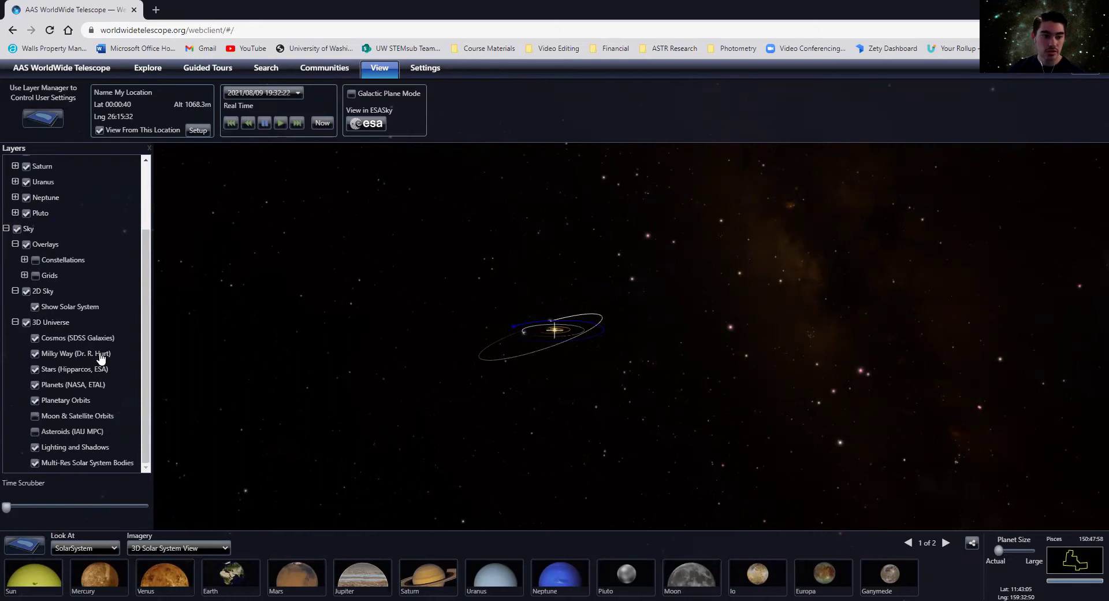
- Rotate the solar system view and look through Neptune's moons in the layer list, leaving the group collapsed
drag(445, 366, 431, 313)
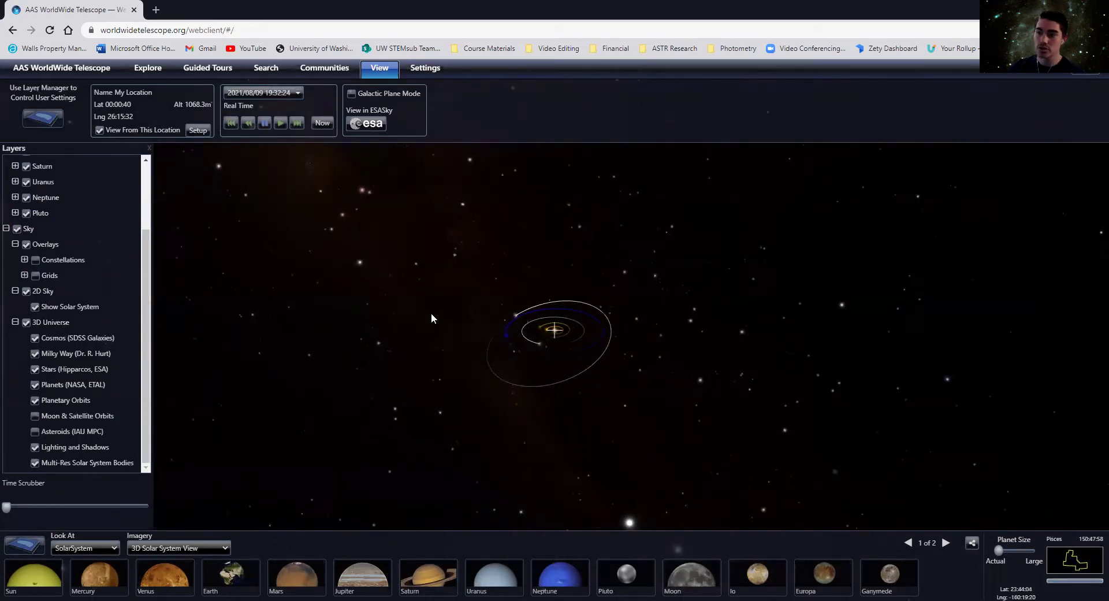
scroll(98, 304, up, 3)
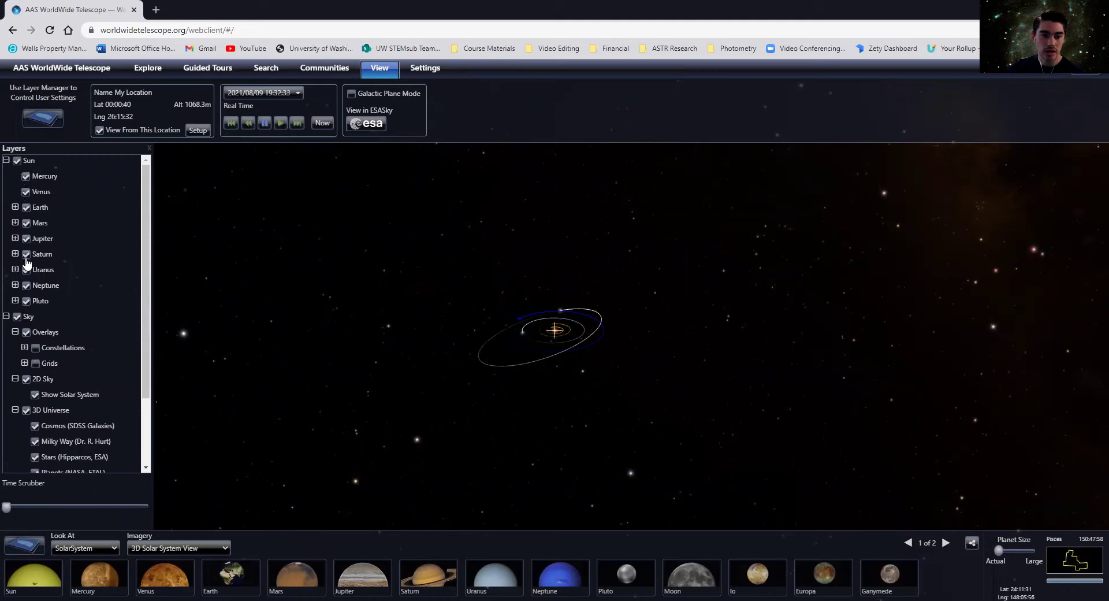
click(34, 286)
click(15, 285)
scroll(16, 289, down, 5)
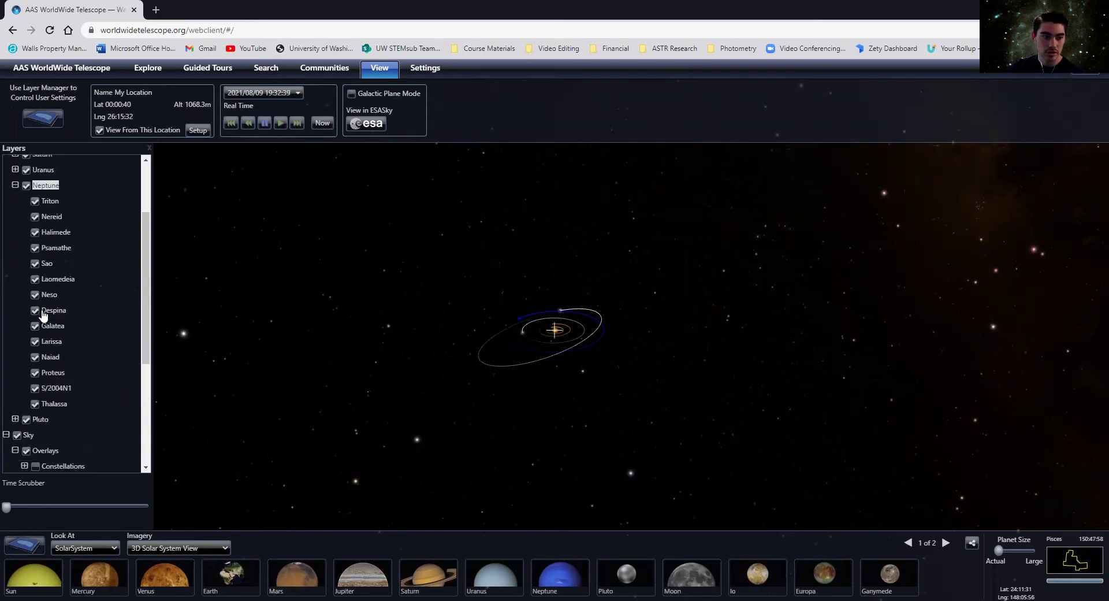
scroll(18, 290, up, 5)
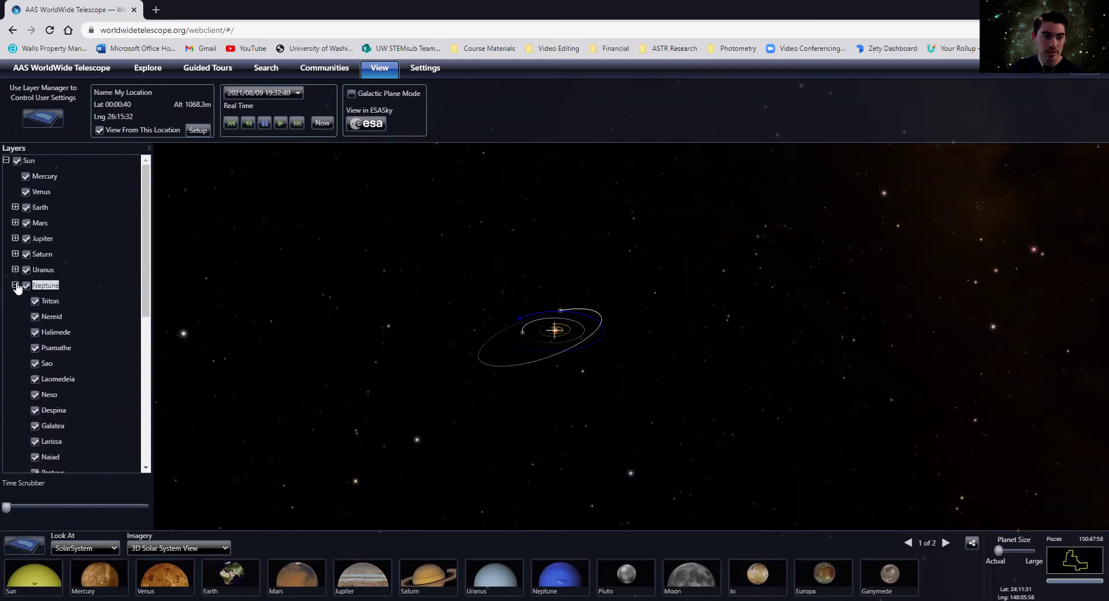
click(15, 285)
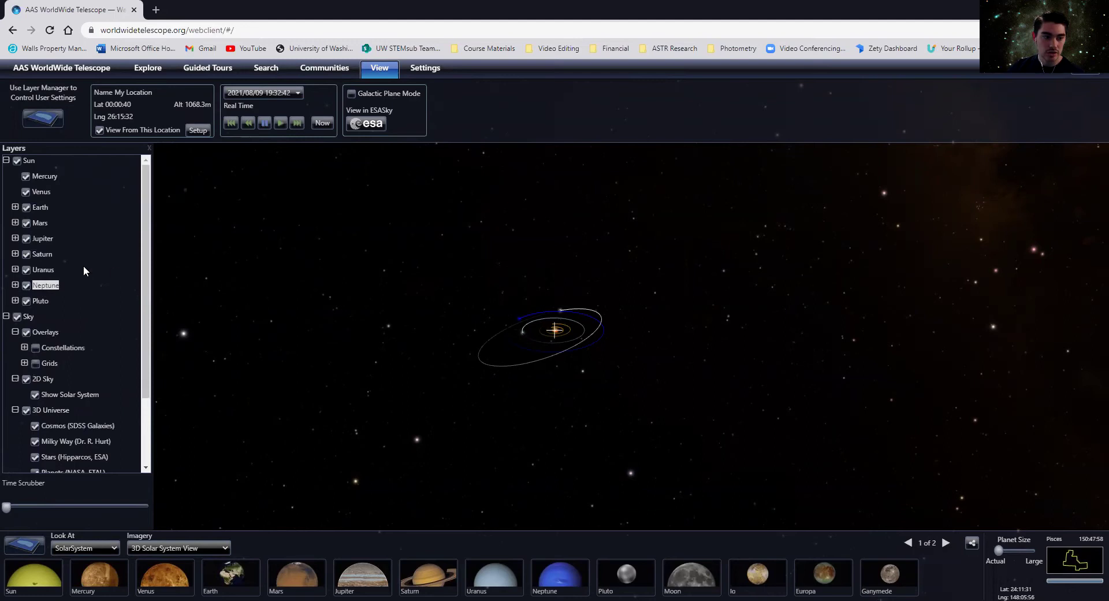
- Select the Earth layer and zoom in on the planetary orbits around the Sun
click(40, 208)
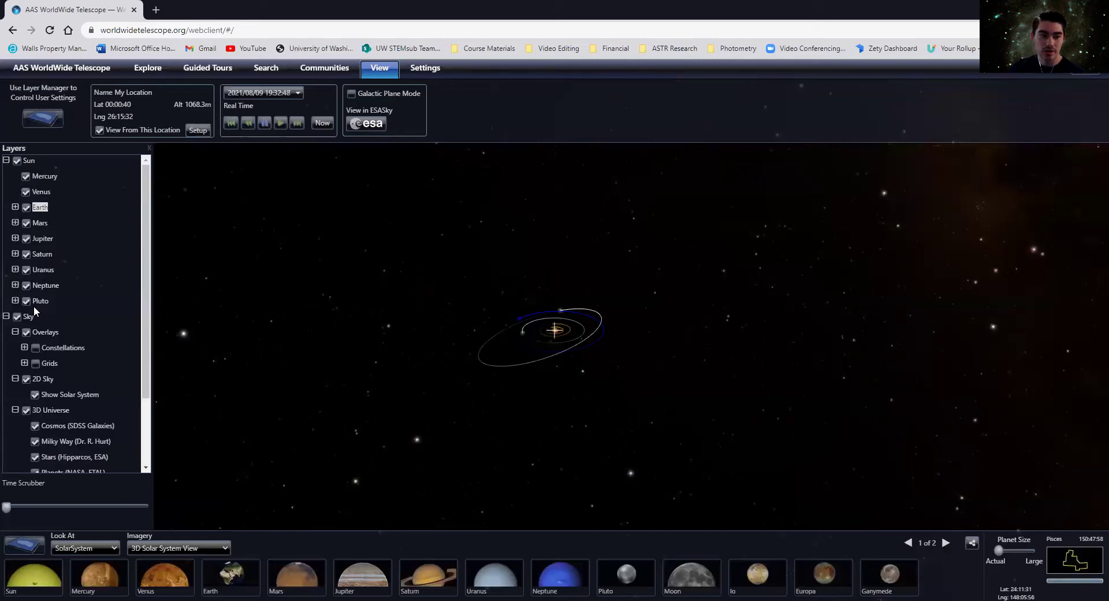
scroll(547, 335, up, 5)
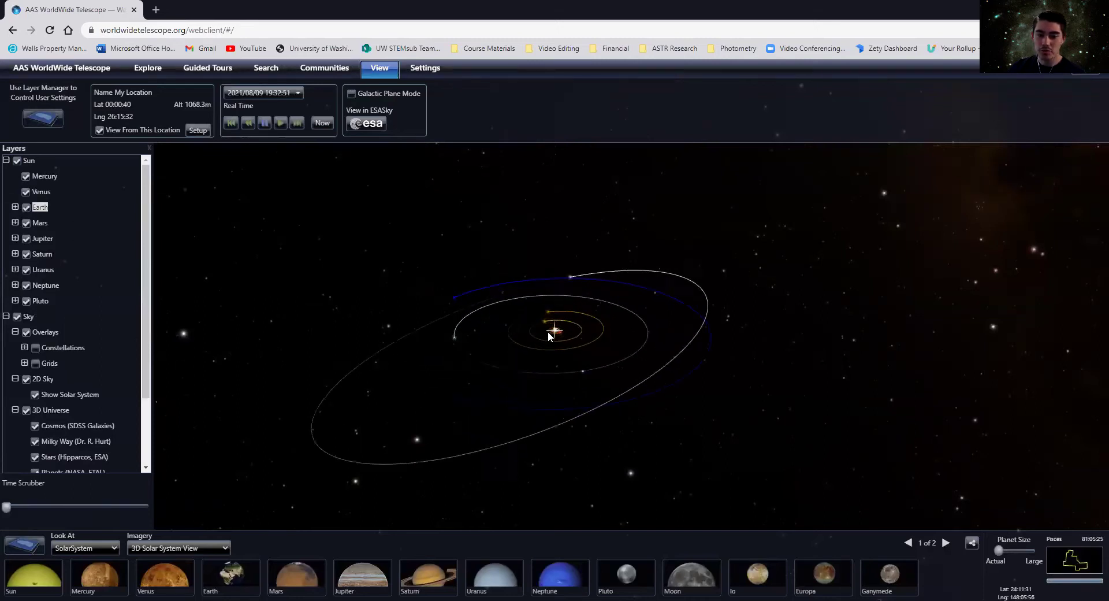
scroll(544, 343, up, 2)
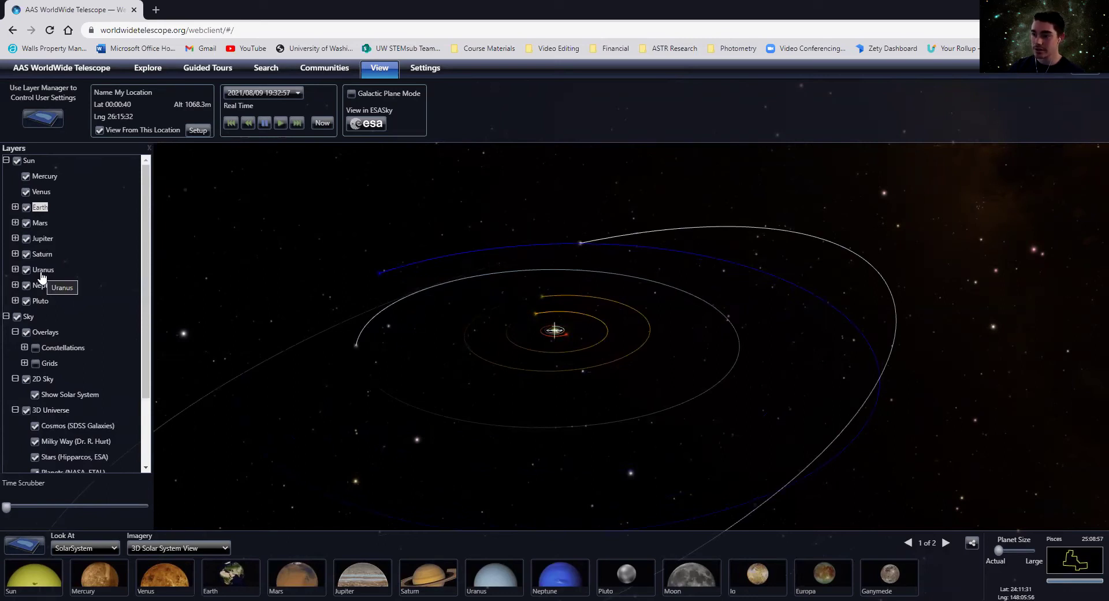
- Collapse the Sky layer group and expand it again to list its Overlays, 2D Sky and 3D Universe layers
scroll(37, 314, down, 2)
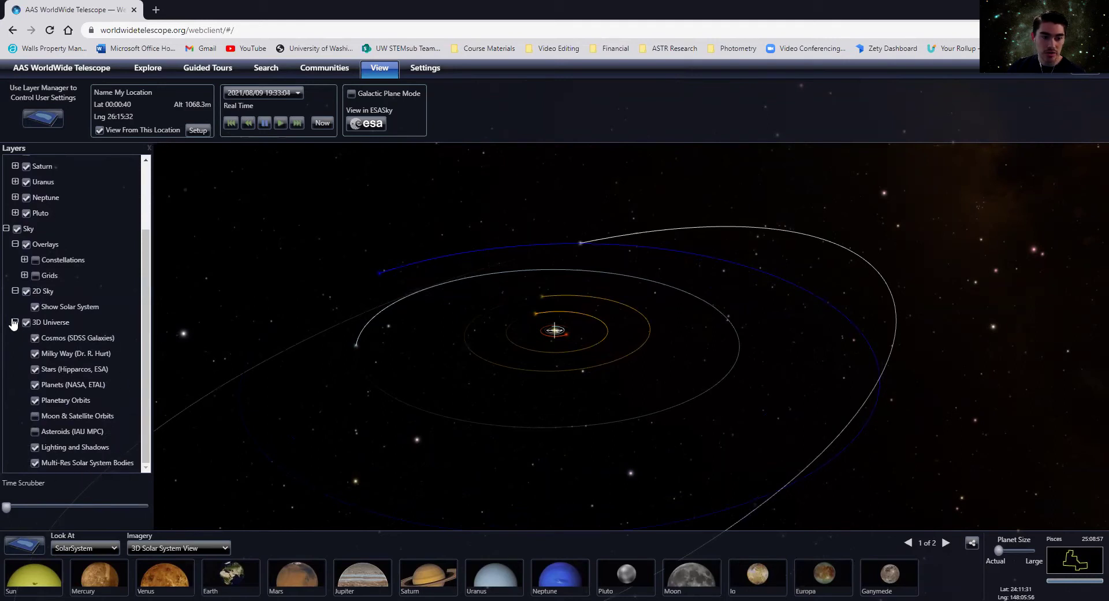
click(6, 228)
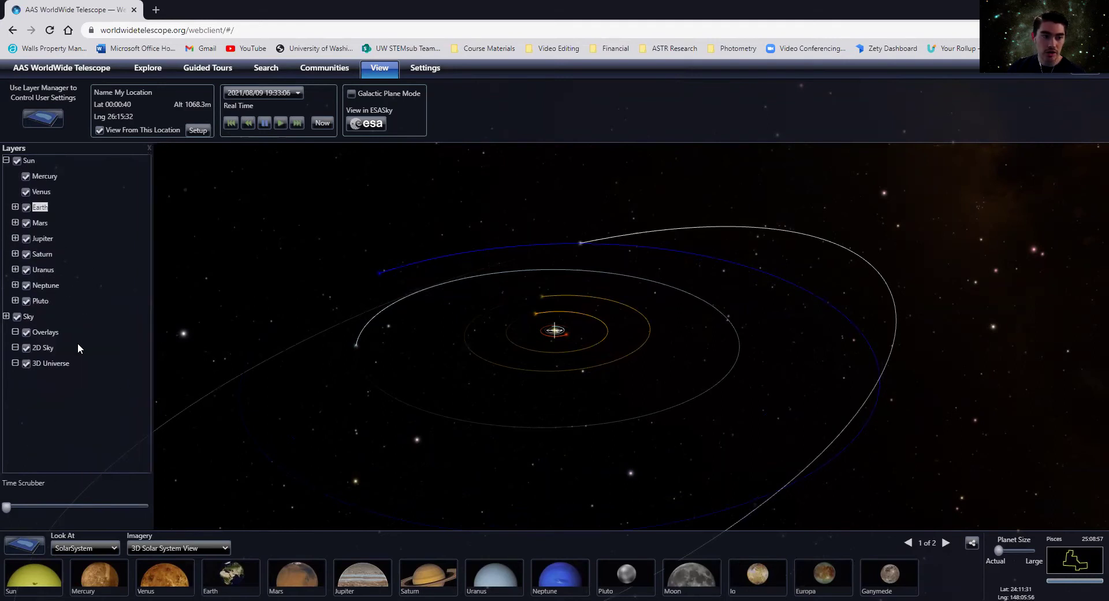
scroll(500, 387, down, 2)
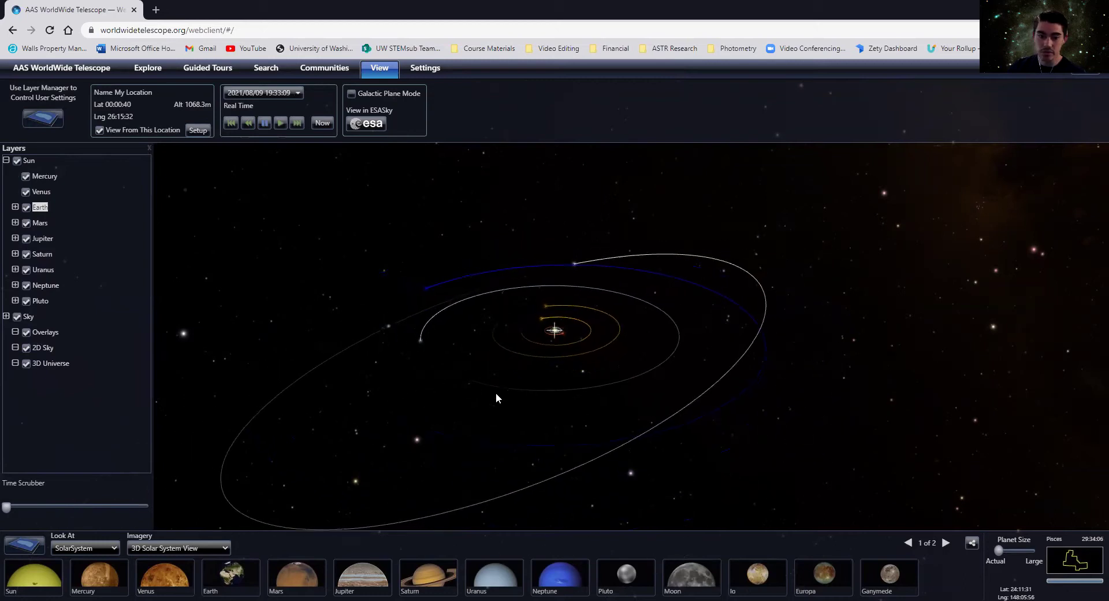
click(15, 332)
click(15, 347)
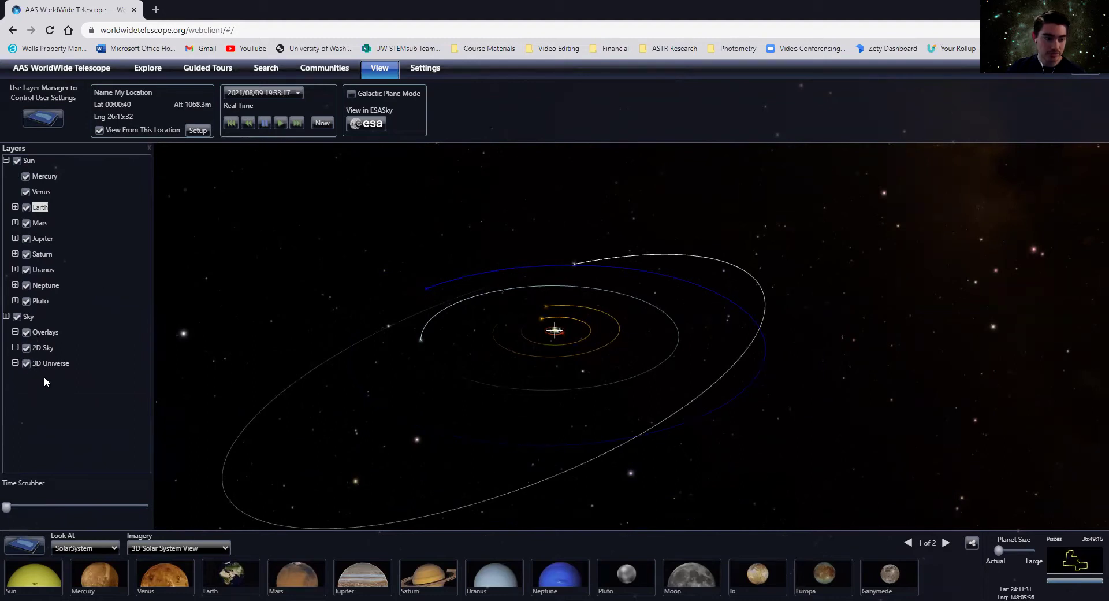
click(15, 364)
click(17, 363)
click(6, 317)
scroll(35, 329, down, 2)
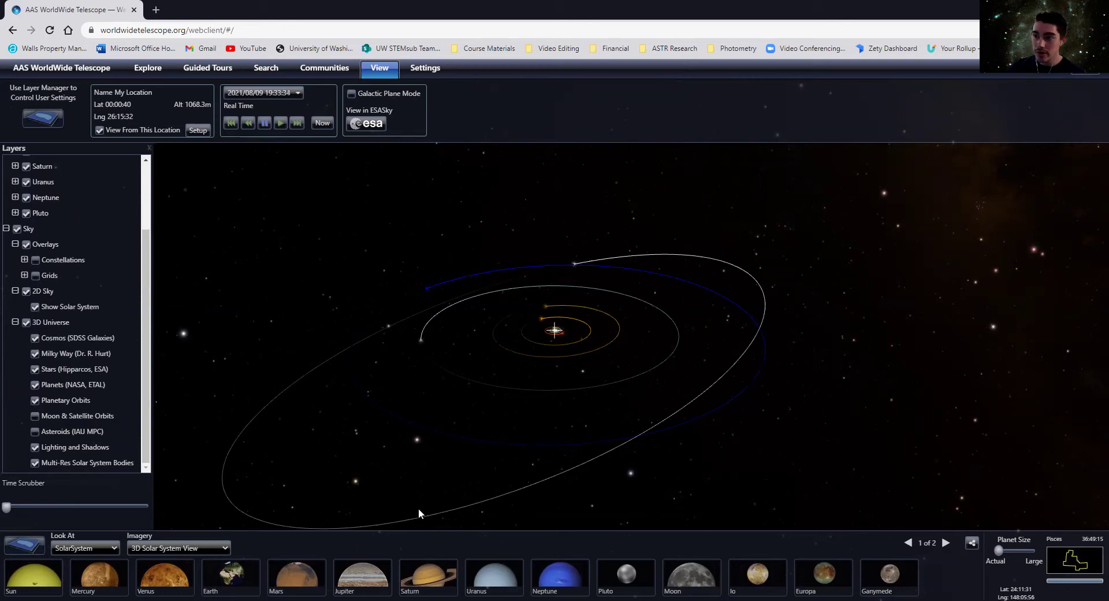
- Center the view on Jupiter, rotate around the planet and zoom out until orbit lines appear
click(376, 580)
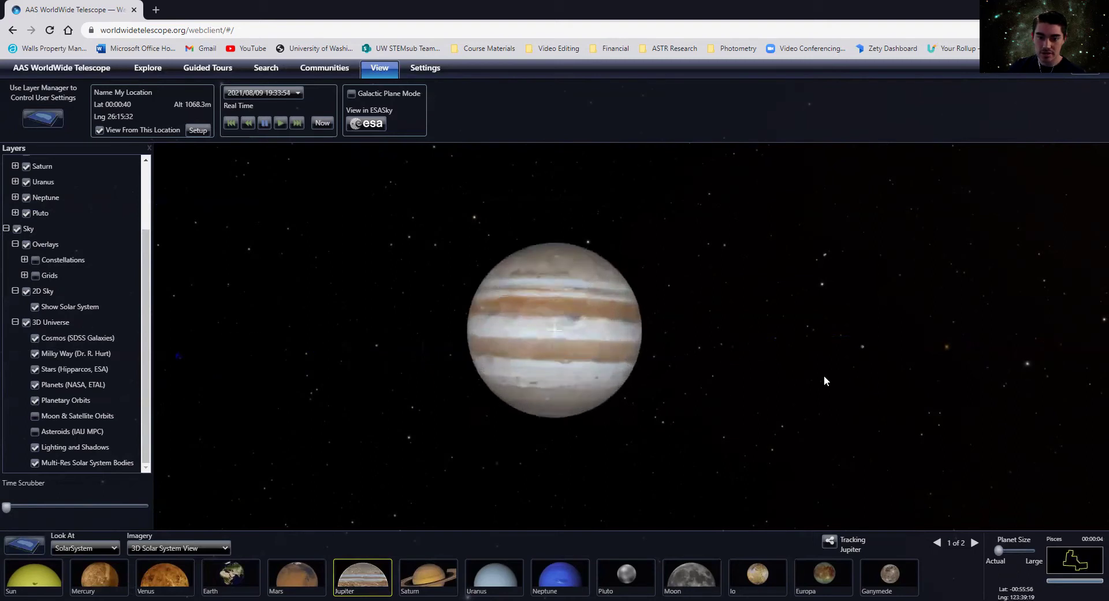
drag(834, 372, 688, 390)
scroll(688, 390, down, 3)
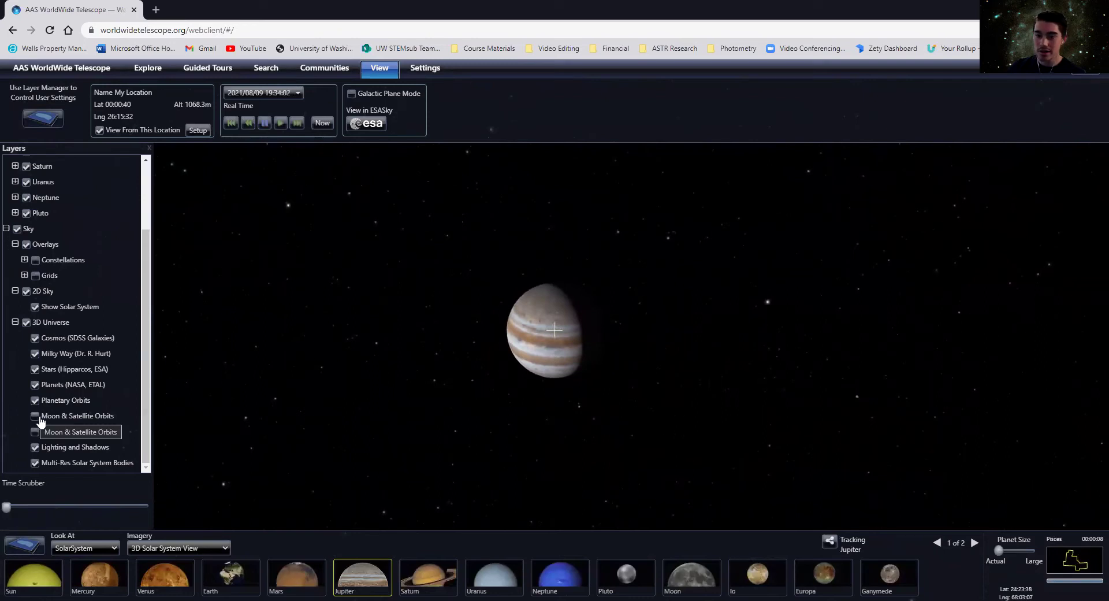
scroll(669, 393, down, 5)
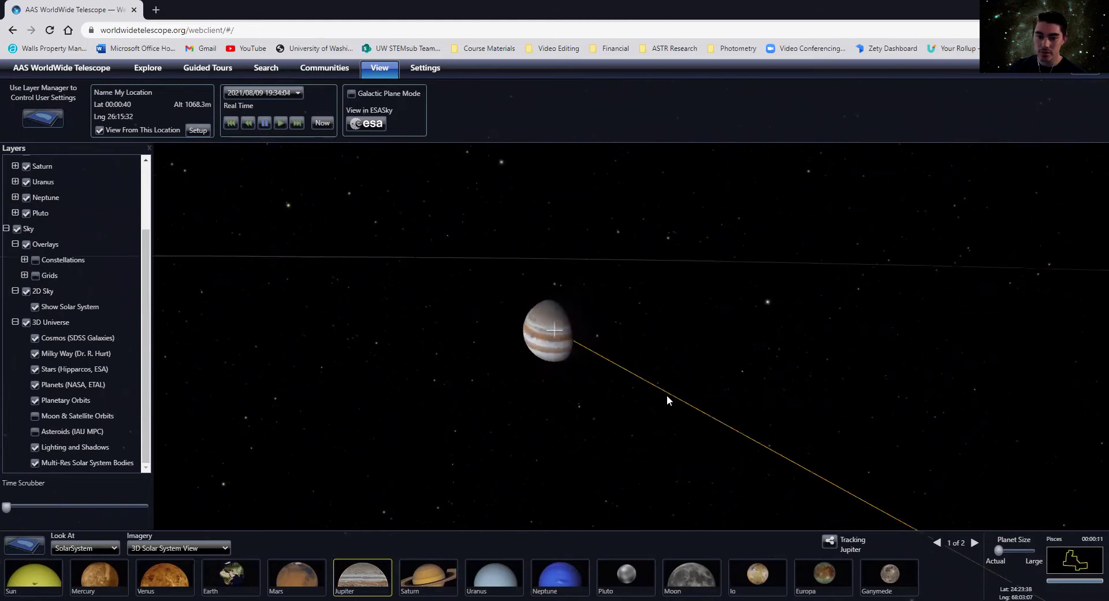
- Turn on Moon & Satellite Orbits in the 3D Universe layers to show the moons' orbits around Jupiter
scroll(675, 378, up, 3)
scroll(677, 379, down, 2)
scroll(677, 378, up, 2)
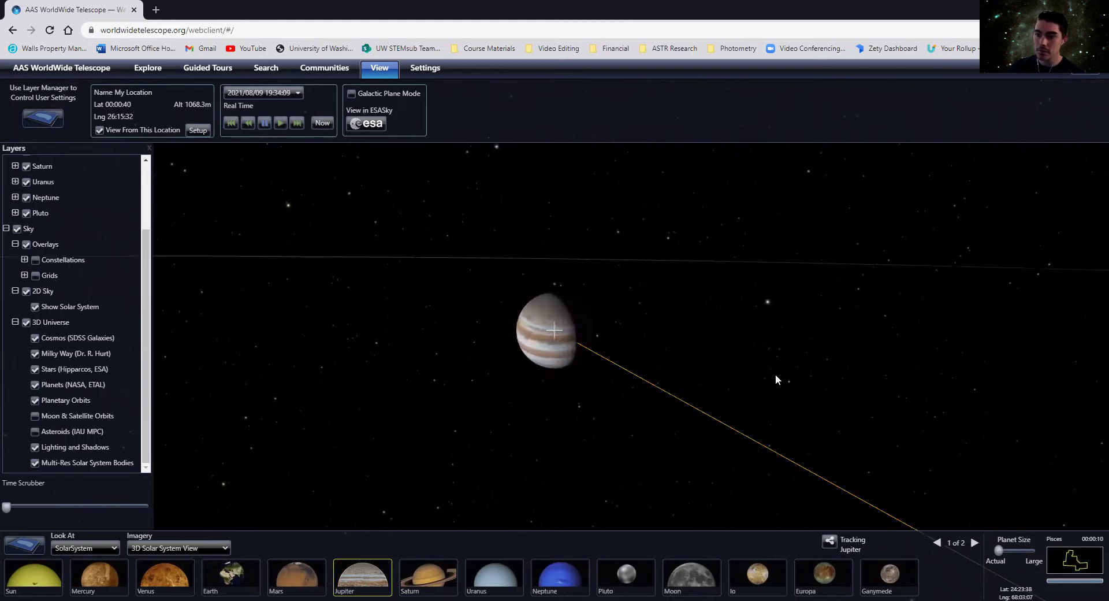
click(35, 416)
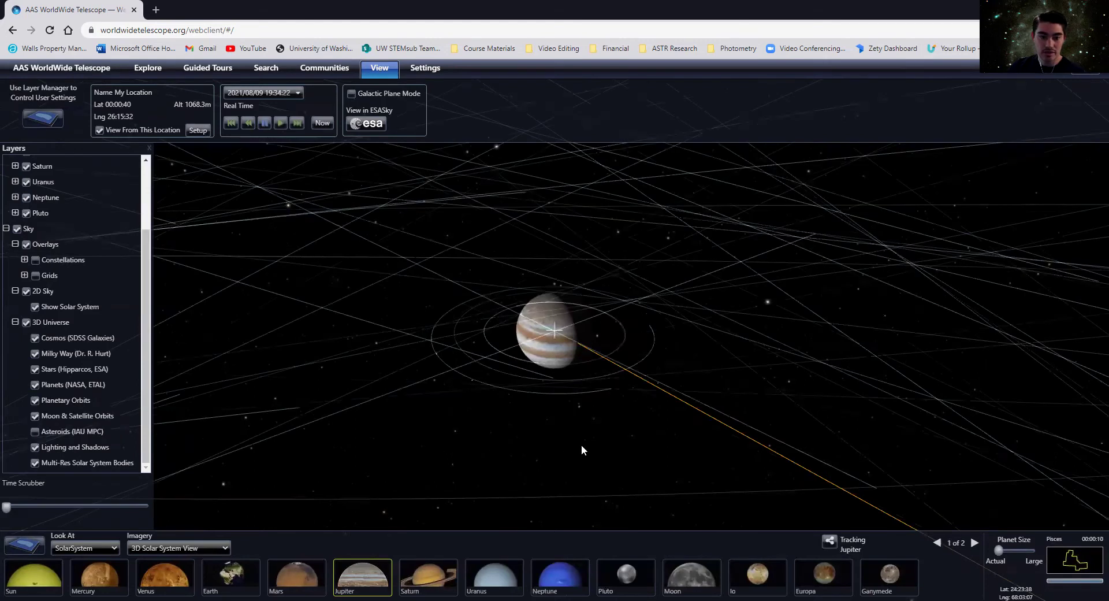
- Examine the moon orbits around Jupiter from a tilted angle, both close up and from farther away
scroll(577, 377, up, 2)
scroll(495, 446, up, 1)
drag(537, 460, 563, 453)
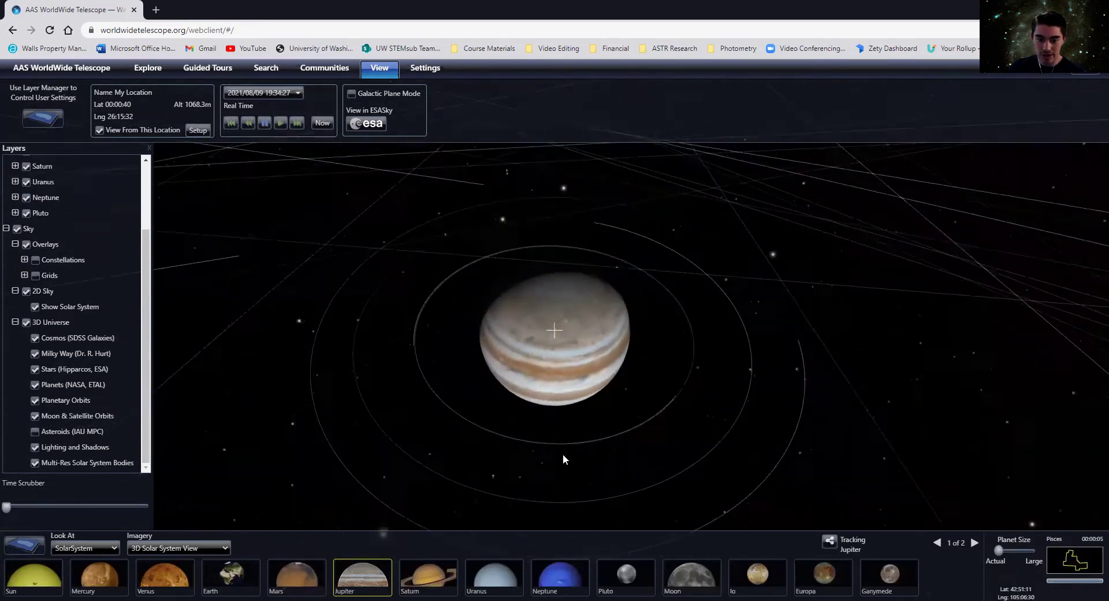
scroll(685, 418, down, 3)
scroll(685, 418, down, 5)
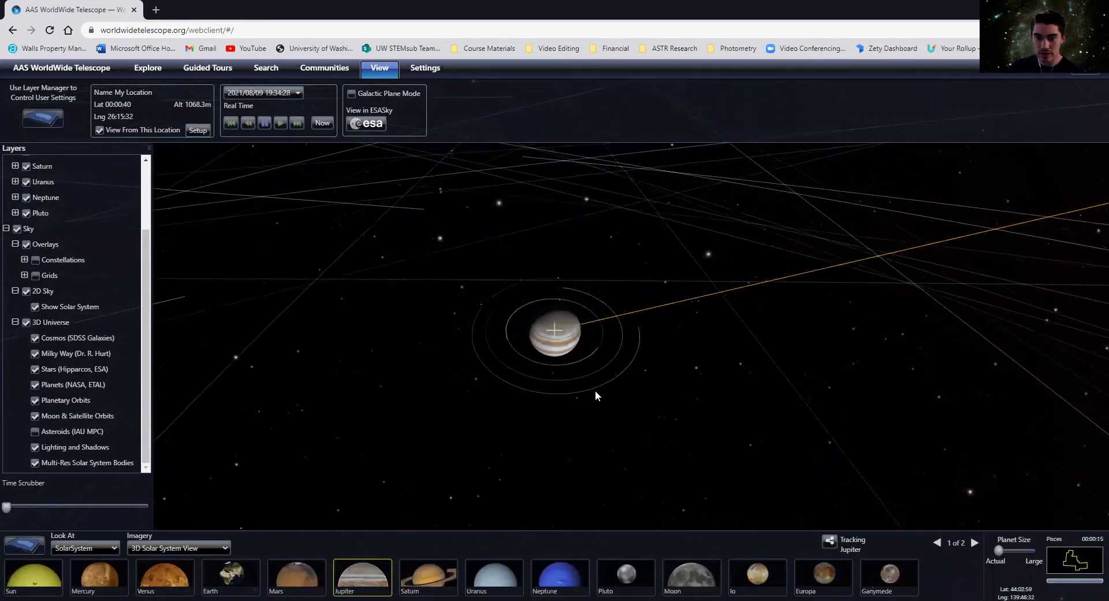
scroll(620, 342, up, 1)
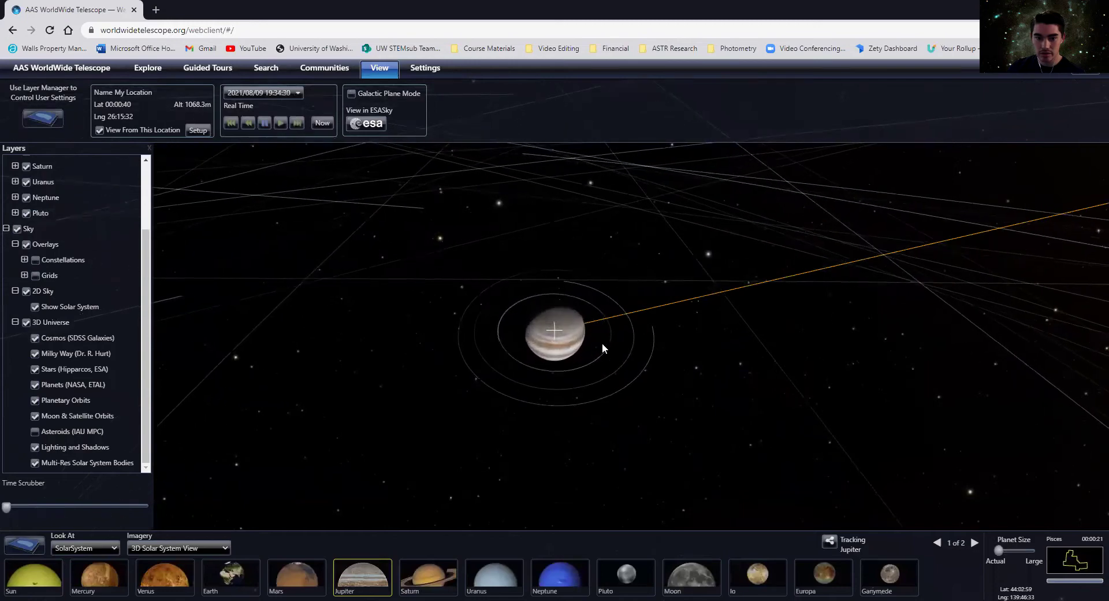
scroll(506, 404, down, 3)
scroll(532, 393, down, 4)
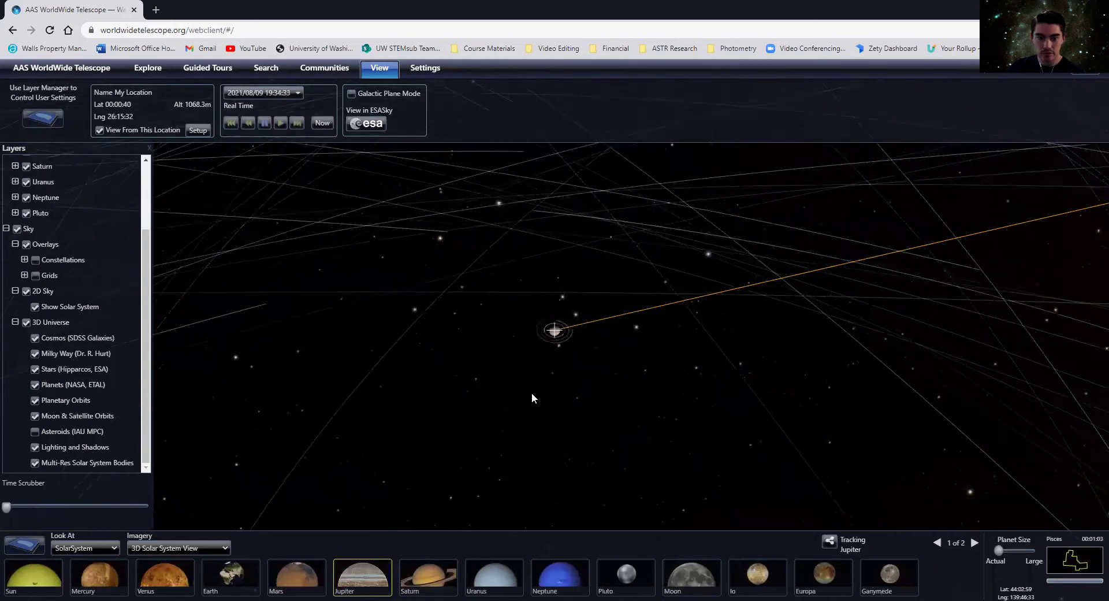
scroll(564, 349, up, 1)
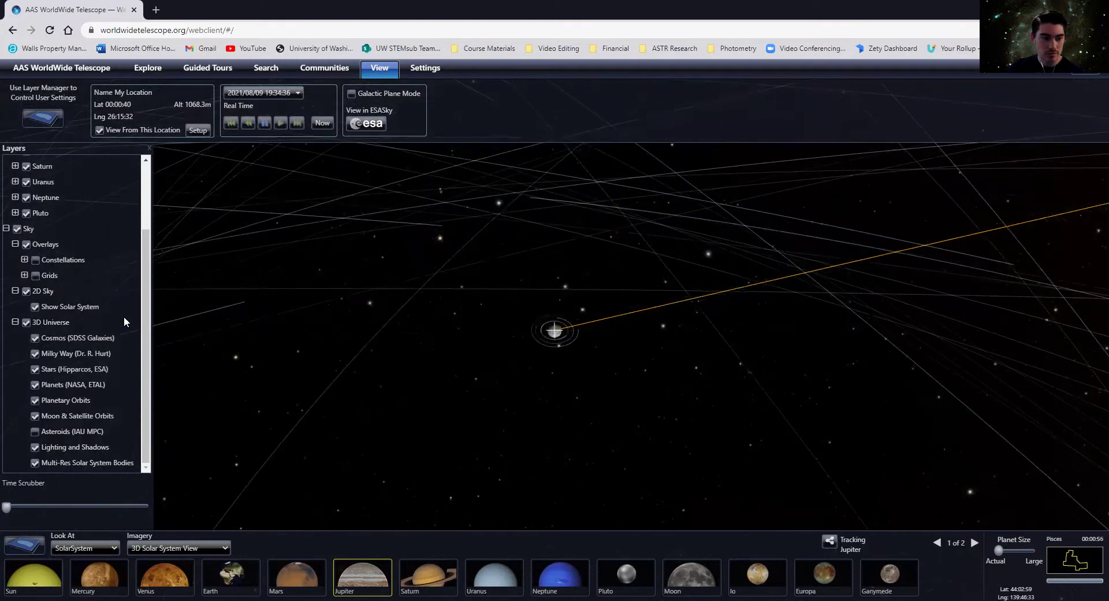
- Look through the list of Jupiter's moons in the layer tree, leaving the group collapsed
scroll(98, 312, up, 3)
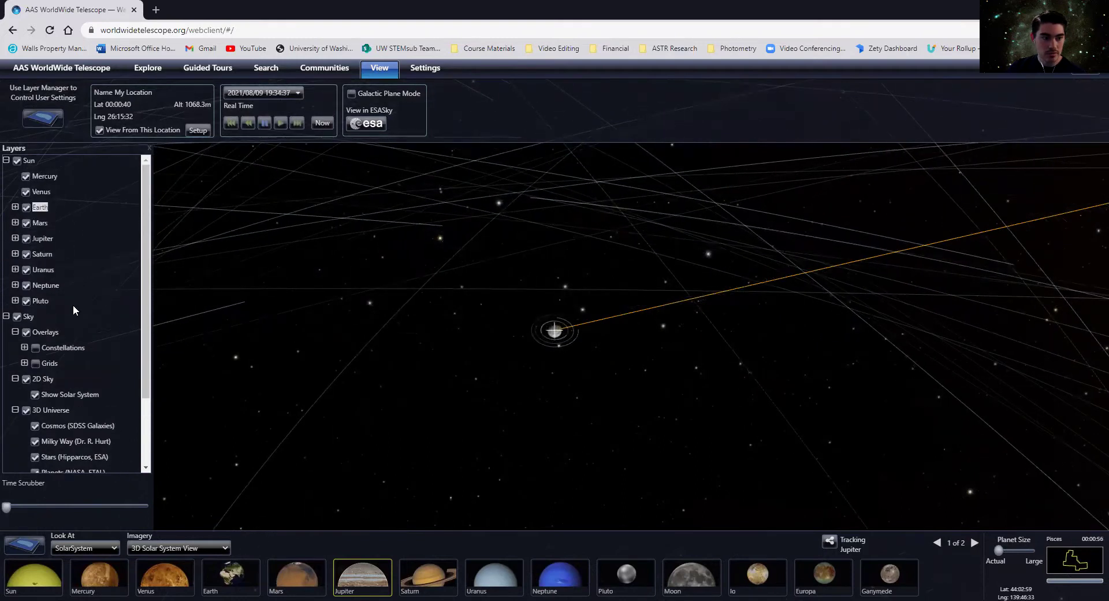
click(15, 239)
scroll(82, 341, down, 10)
scroll(82, 341, down, 10)
scroll(83, 341, down, 3)
scroll(81, 338, up, 10)
scroll(76, 330, up, 8)
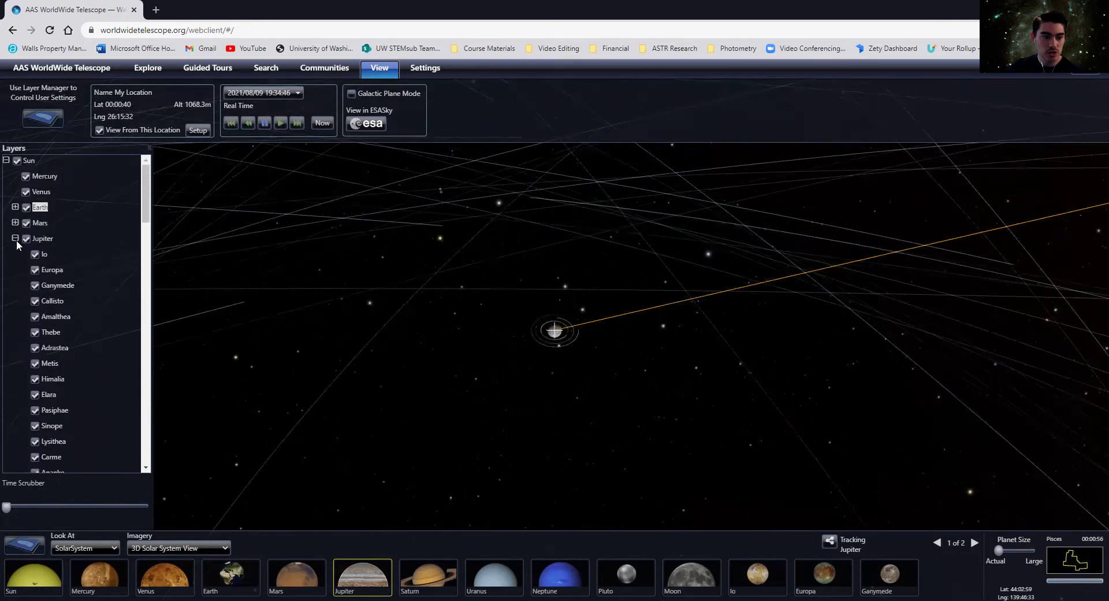
click(15, 238)
- View the full extent of the satellite orbits around Jupiter and turn off Moon & Satellite Orbits
drag(616, 403, 586, 368)
scroll(572, 368, down, 5)
scroll(586, 368, up, 1)
scroll(590, 366, up, 5)
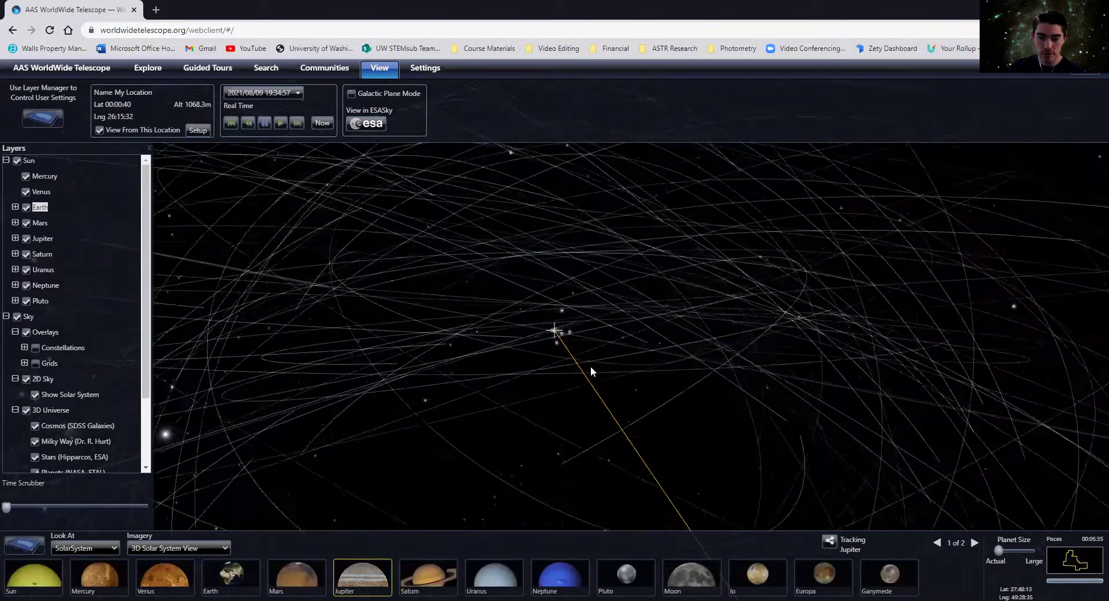
scroll(571, 346, up, 1)
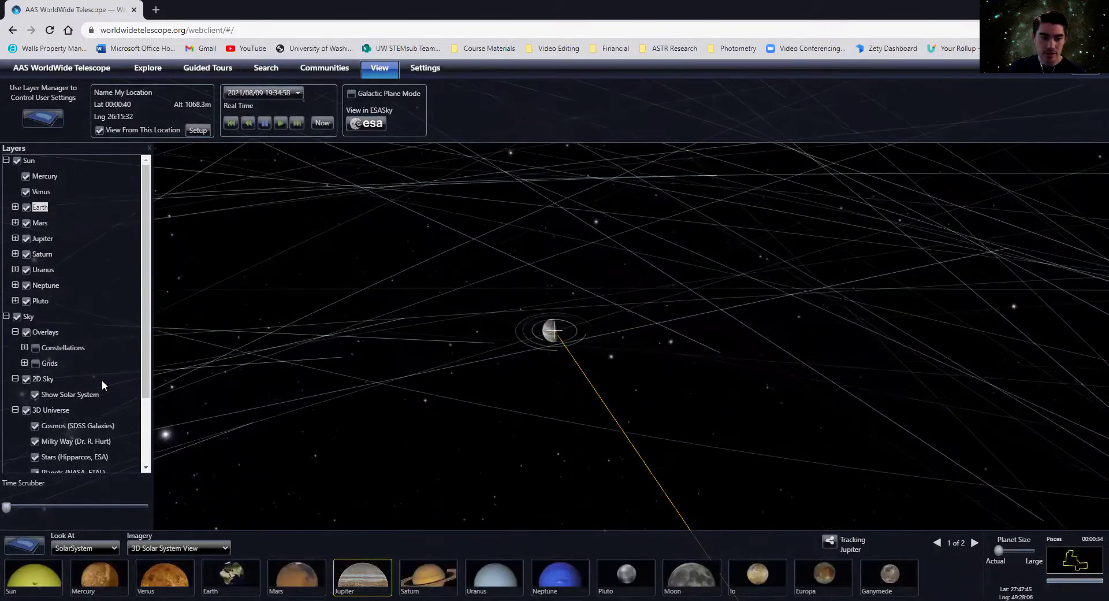
scroll(54, 380, down, 3)
scroll(606, 351, up, 3)
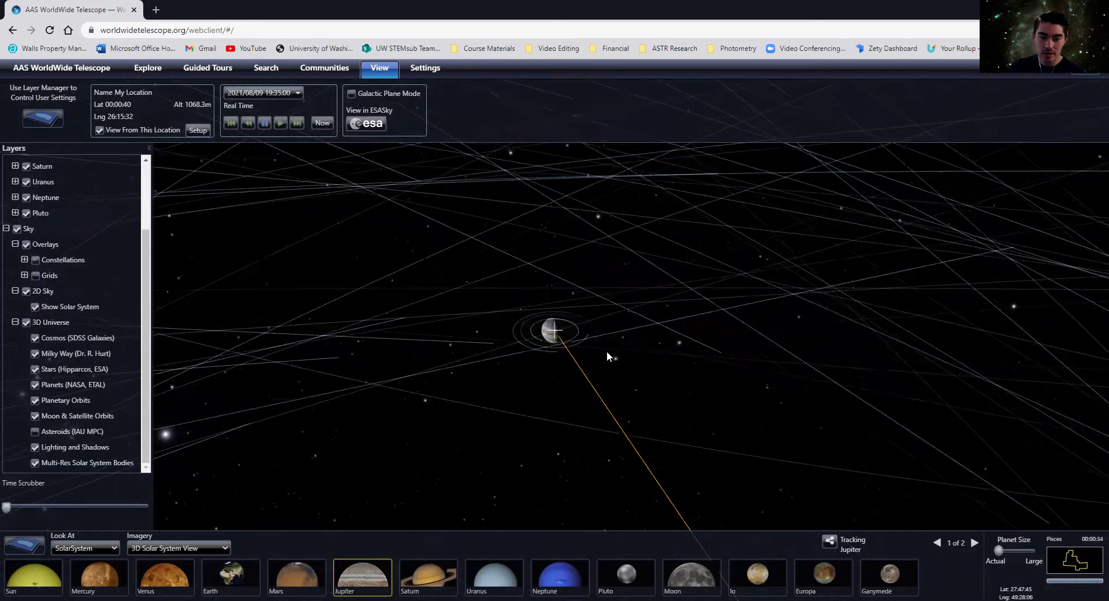
scroll(604, 379, up, 1)
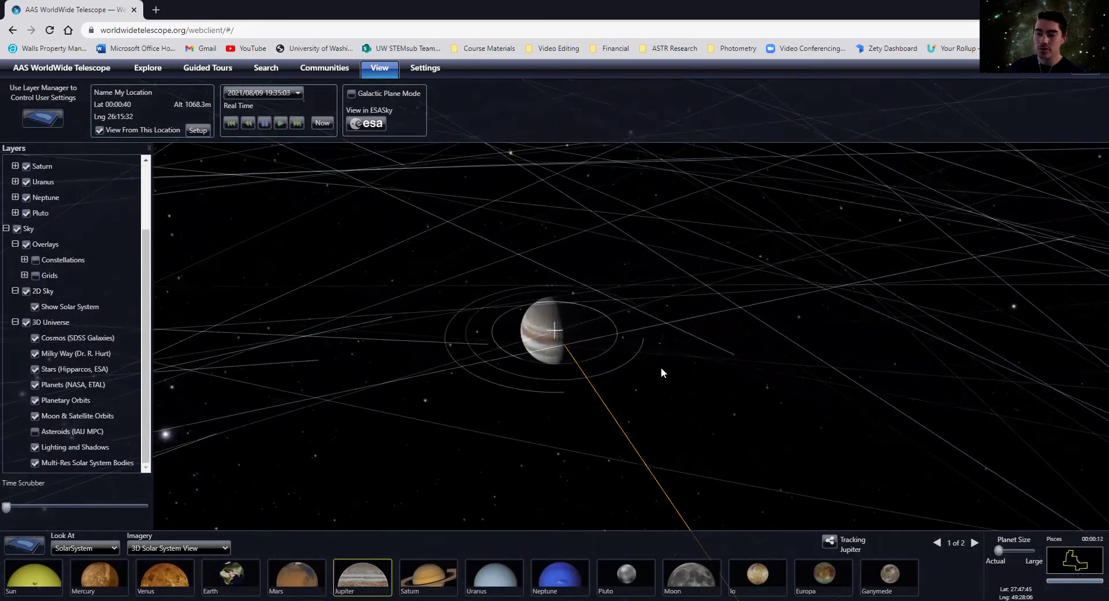
click(34, 416)
scroll(361, 432, down, 2)
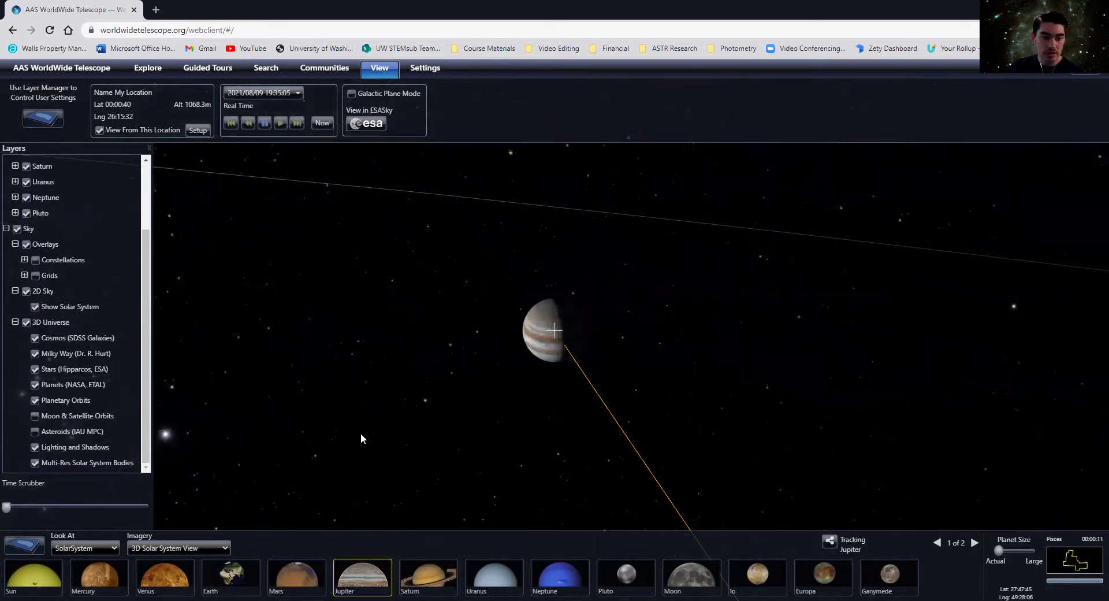
- Center the view on the Sun, zoomed out to the outer planets' orbits, and turn on the Asteroids (IAU MPC) layer
click(33, 578)
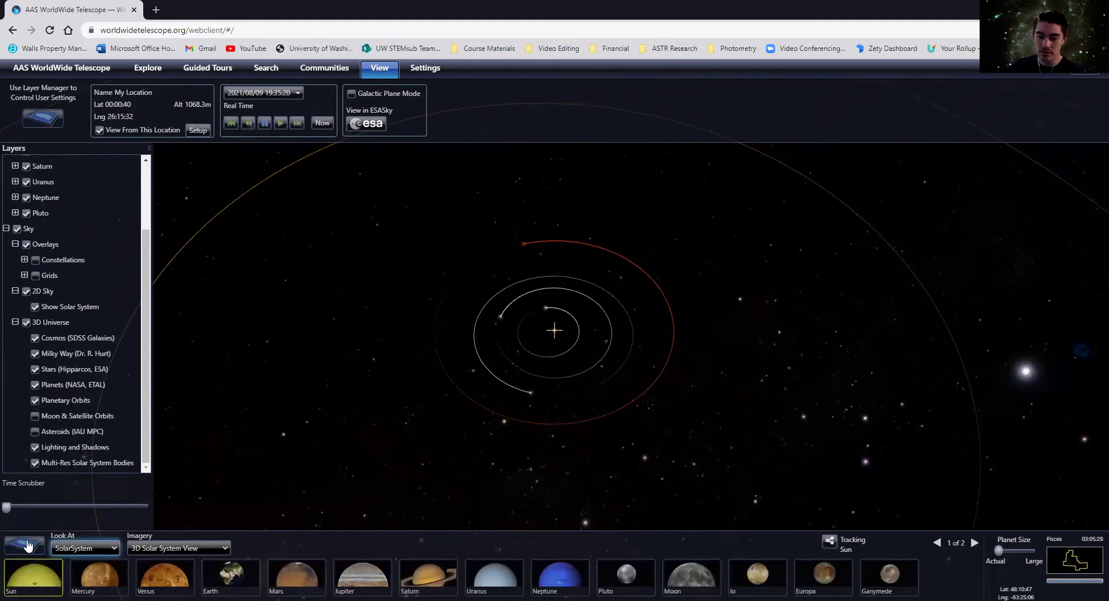
scroll(558, 477, down, 5)
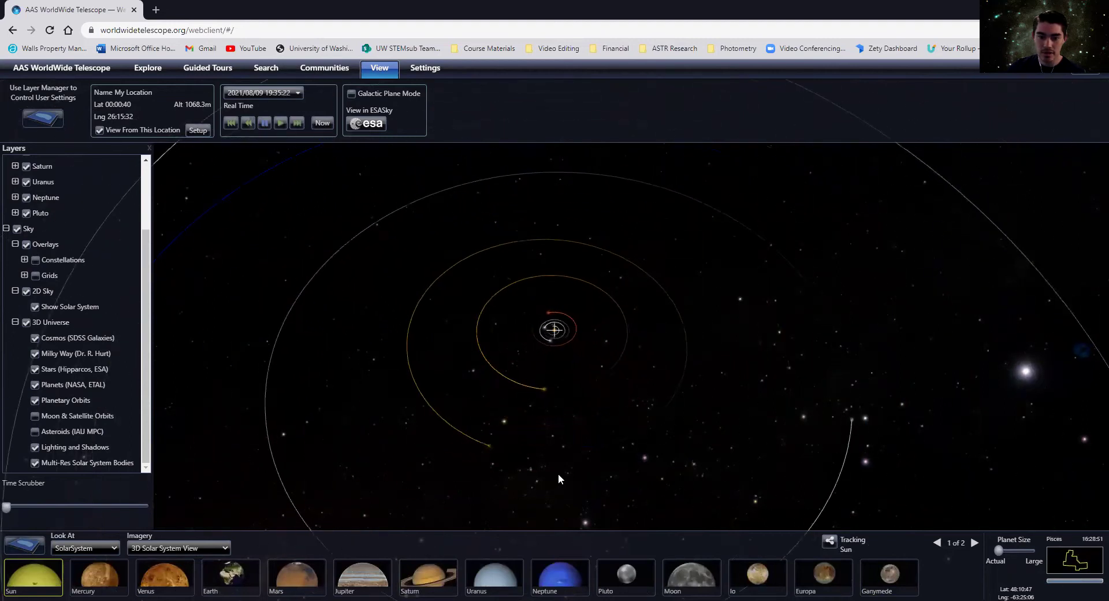
scroll(526, 359, up, 3)
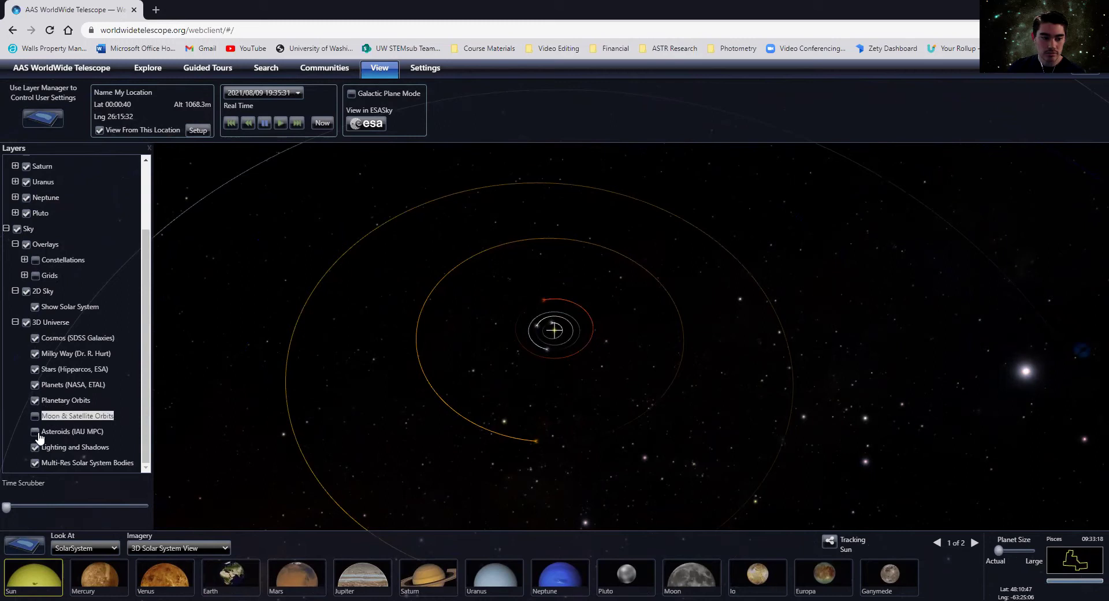
click(57, 432)
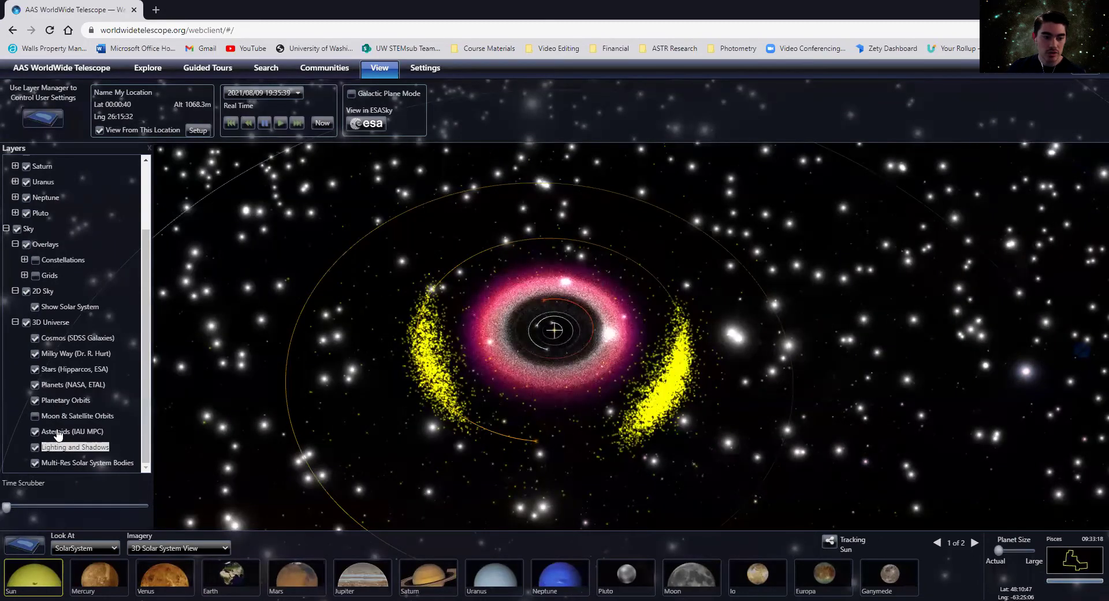
- Examine the asteroid distribution from beyond the outermost orbits down to the main belt around the Sun
drag(463, 445, 387, 424)
scroll(420, 432, down, 5)
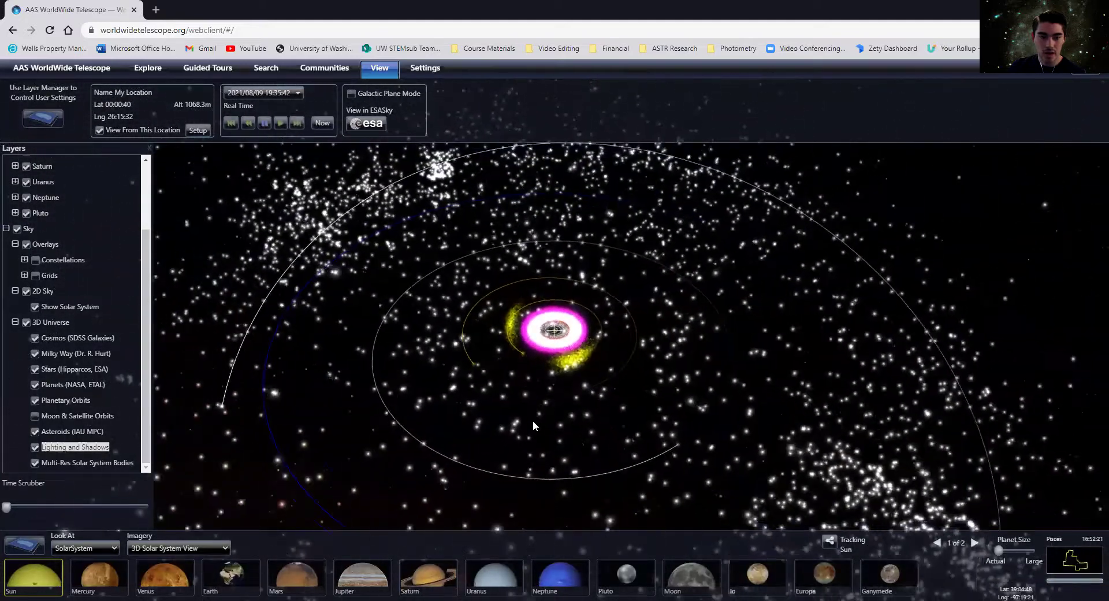
scroll(532, 420, down, 3)
scroll(541, 431, up, 1)
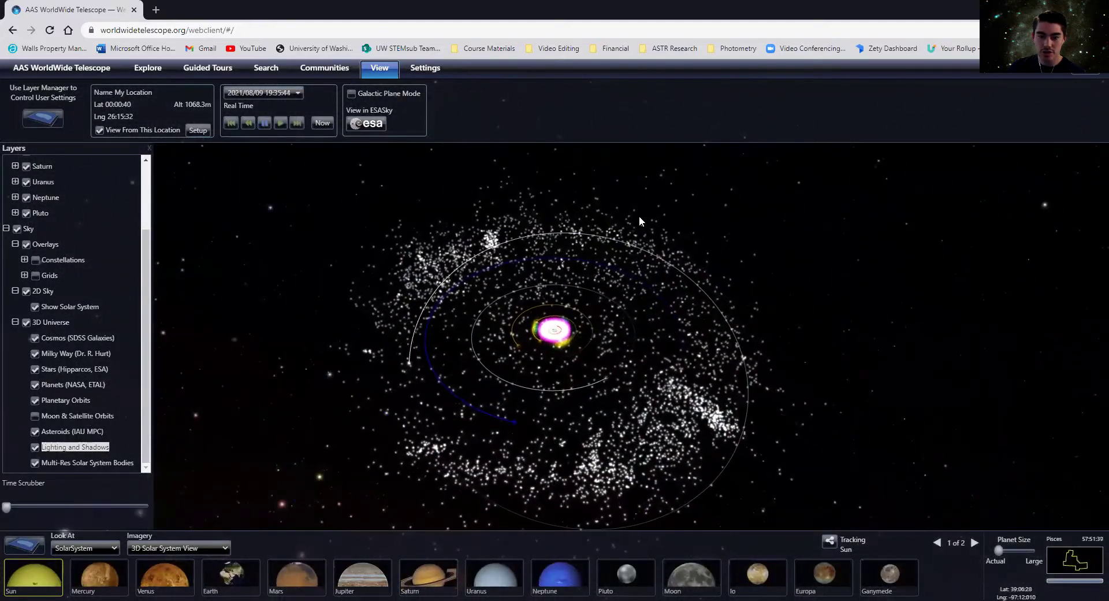
scroll(551, 342, up, 5)
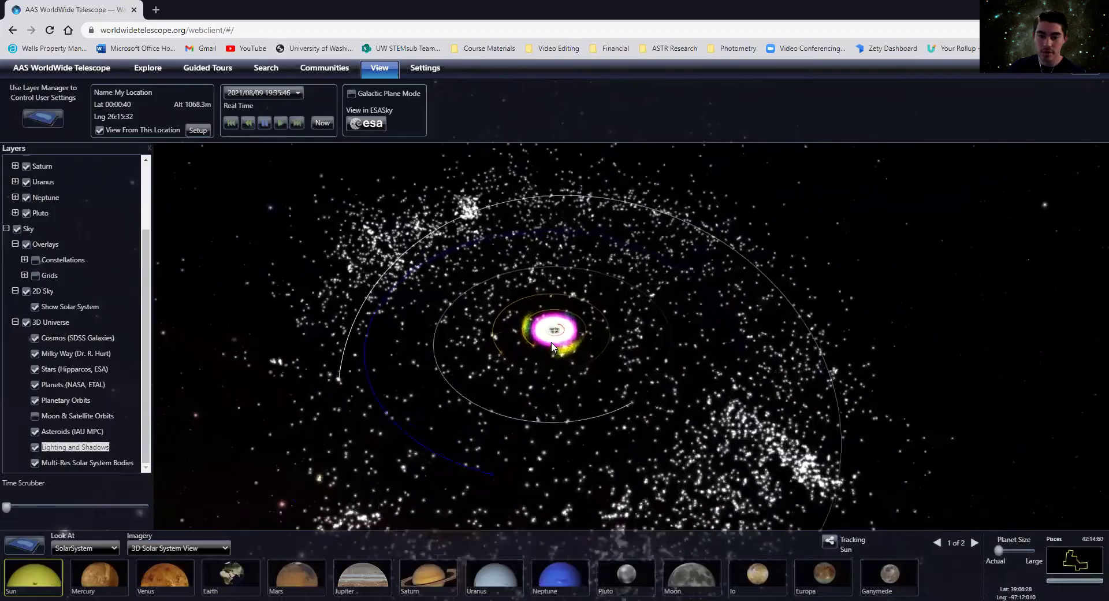
scroll(601, 402, up, 5)
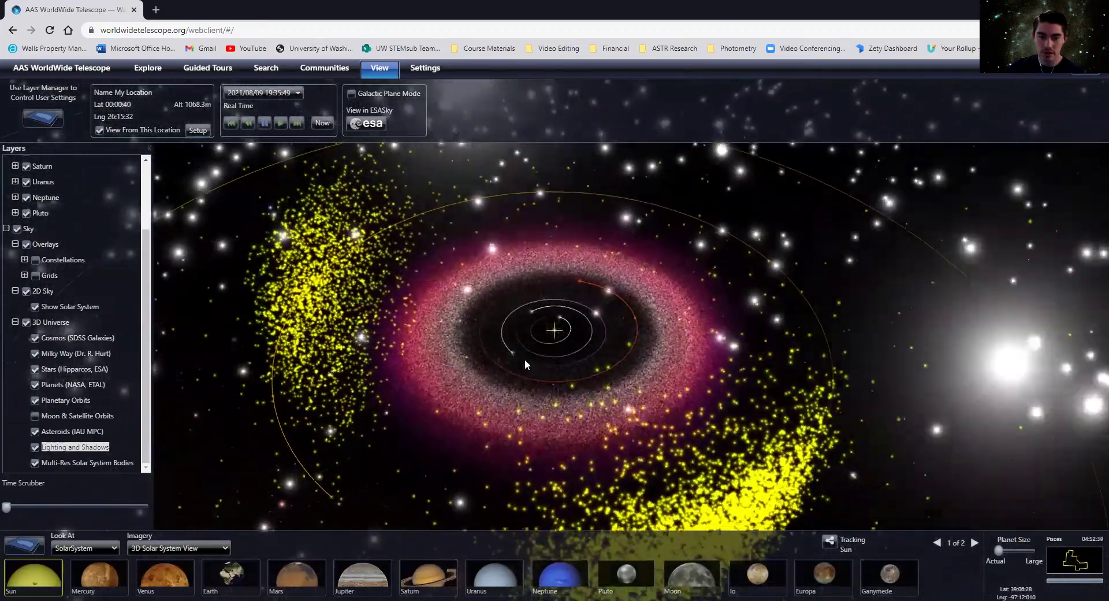
scroll(549, 404, up, 4)
- View the asteroid belt edge-on, zoom inside it and tilt back above the innermost planetary orbits
drag(718, 459, 559, 331)
scroll(559, 331, up, 6)
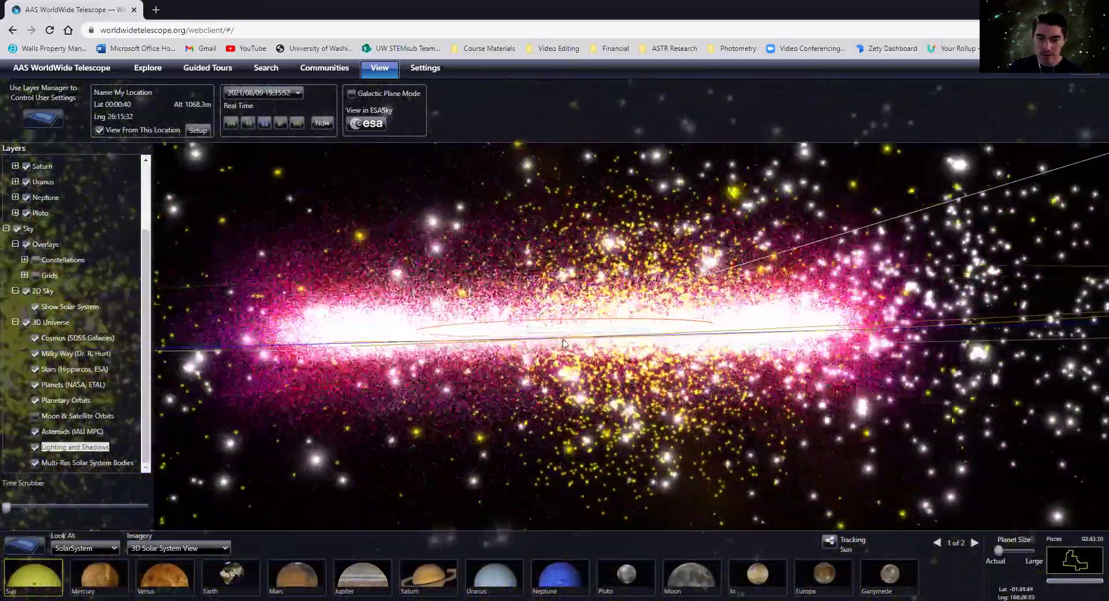
scroll(559, 332, up, 8)
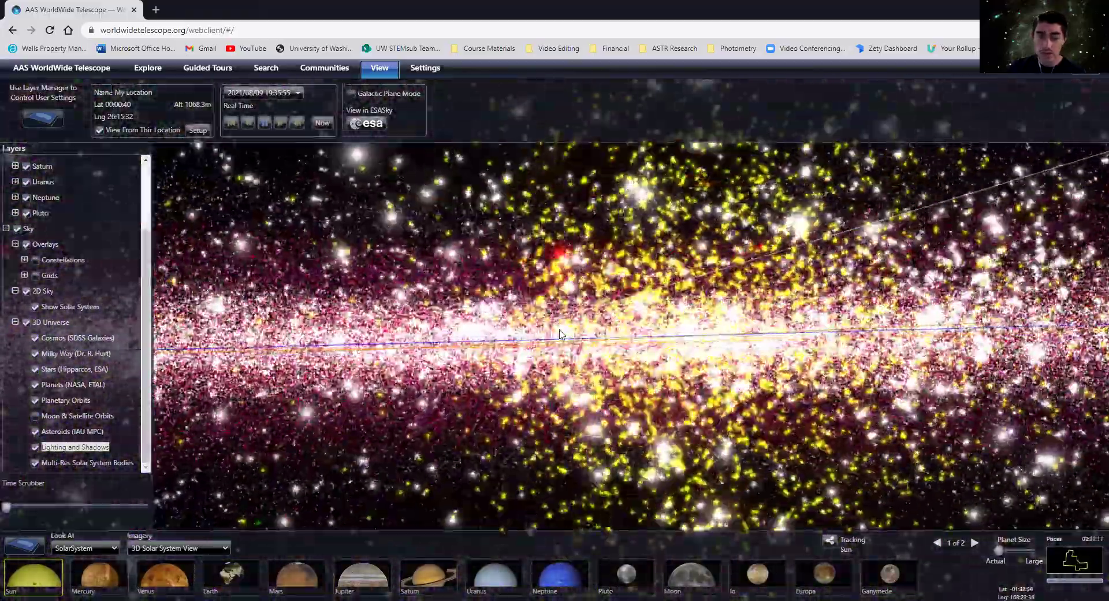
drag(559, 333, 813, 341)
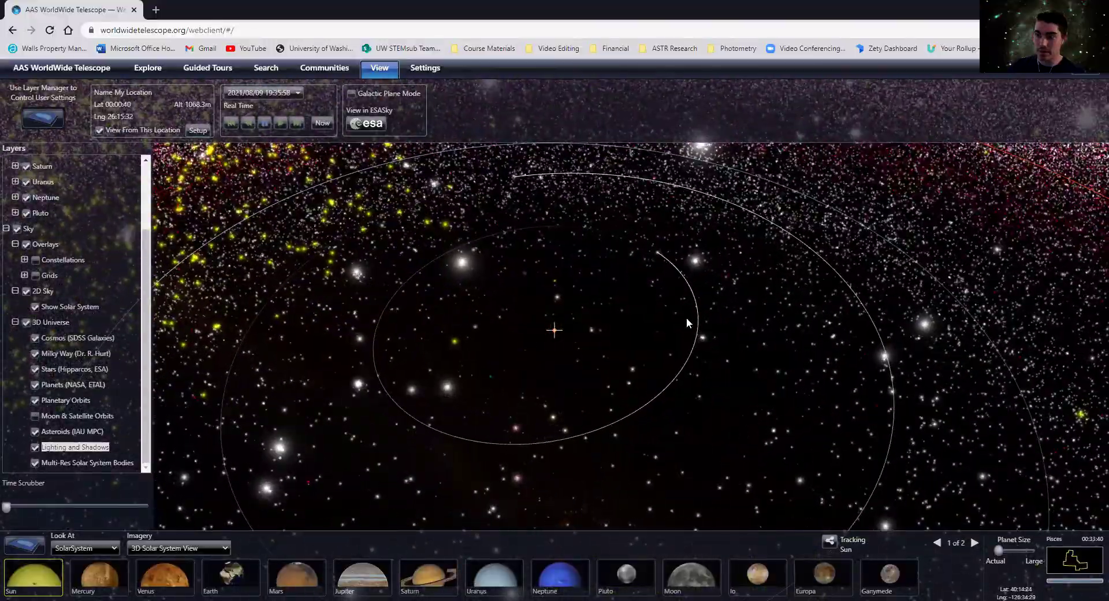
- Zoom out and rotate around the whole asteroid belt, and turn off the Asteroids (IAU MPC) layer
scroll(637, 309, down, 8)
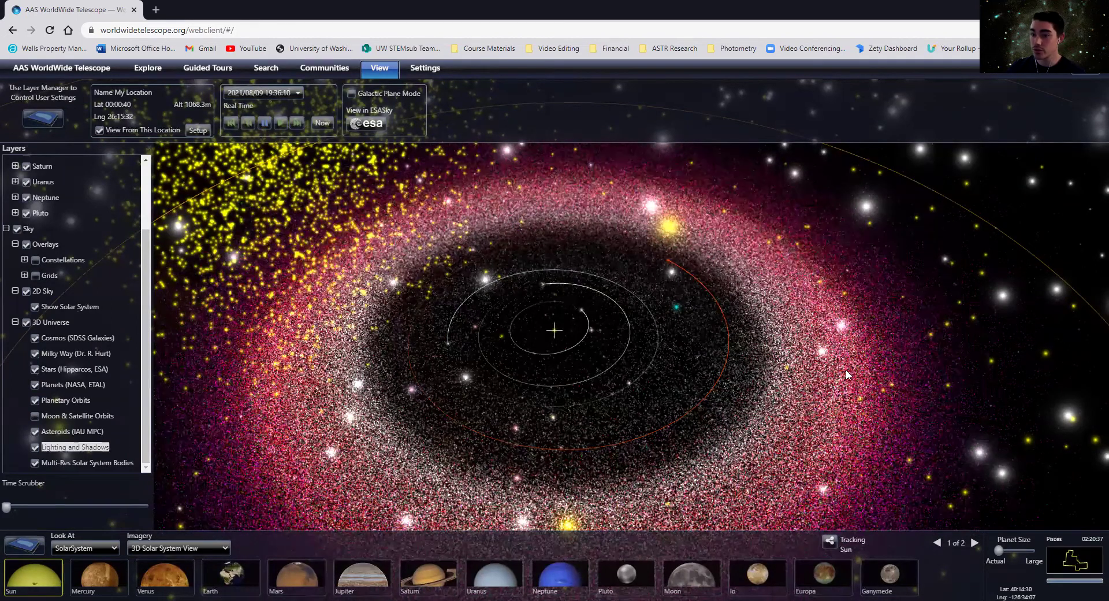
drag(730, 386, 565, 394)
scroll(560, 396, down, 5)
drag(756, 494, 632, 451)
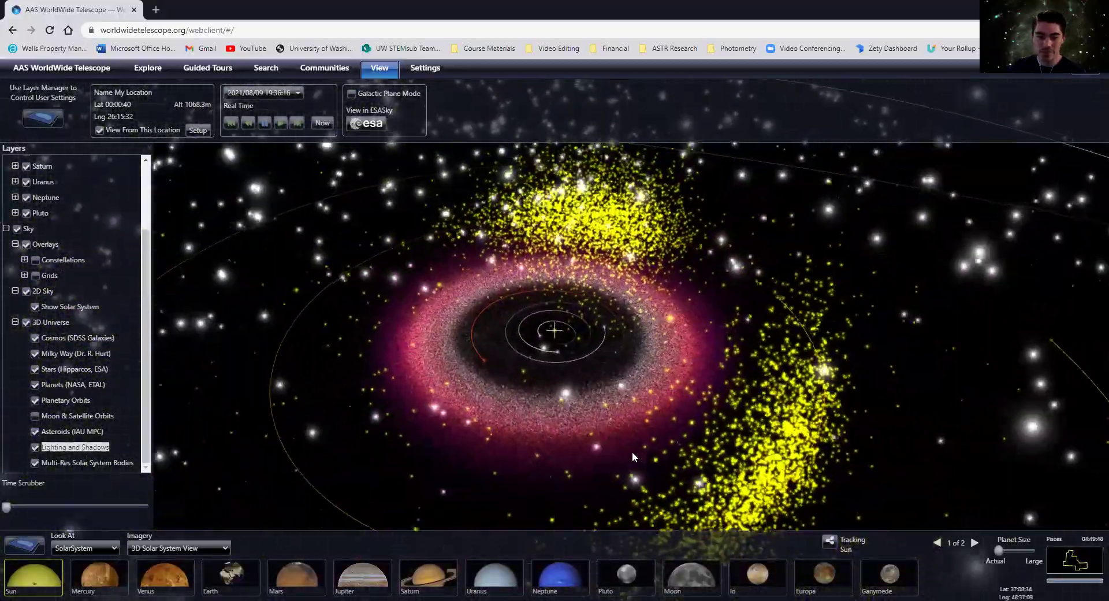
click(35, 431)
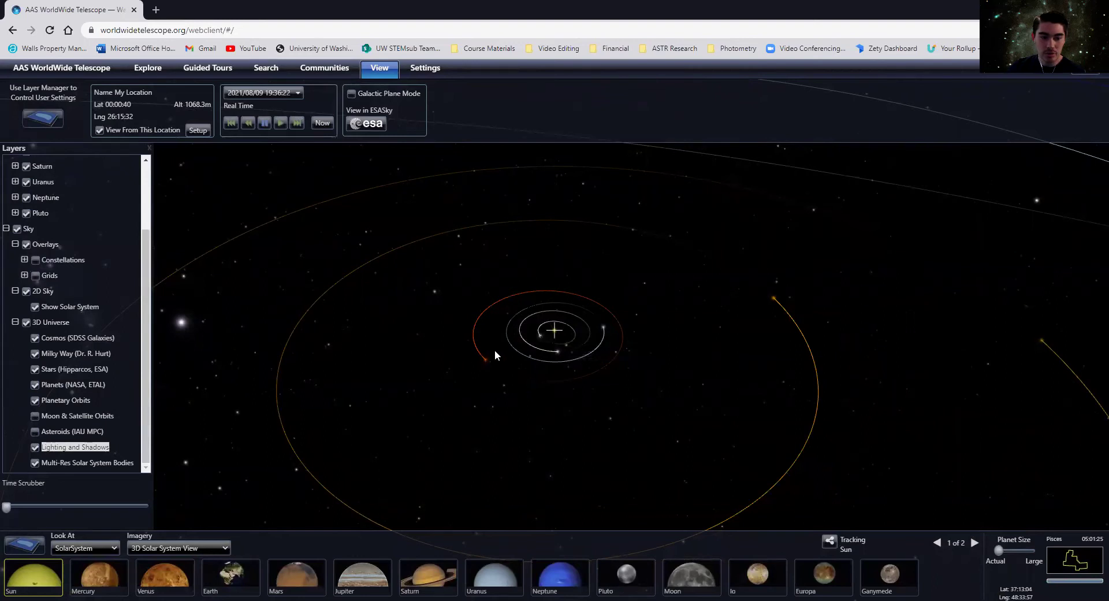
- Set the planet size to Large and examine the enlarged Sun and planets along their orbits
scroll(556, 363, up, 5)
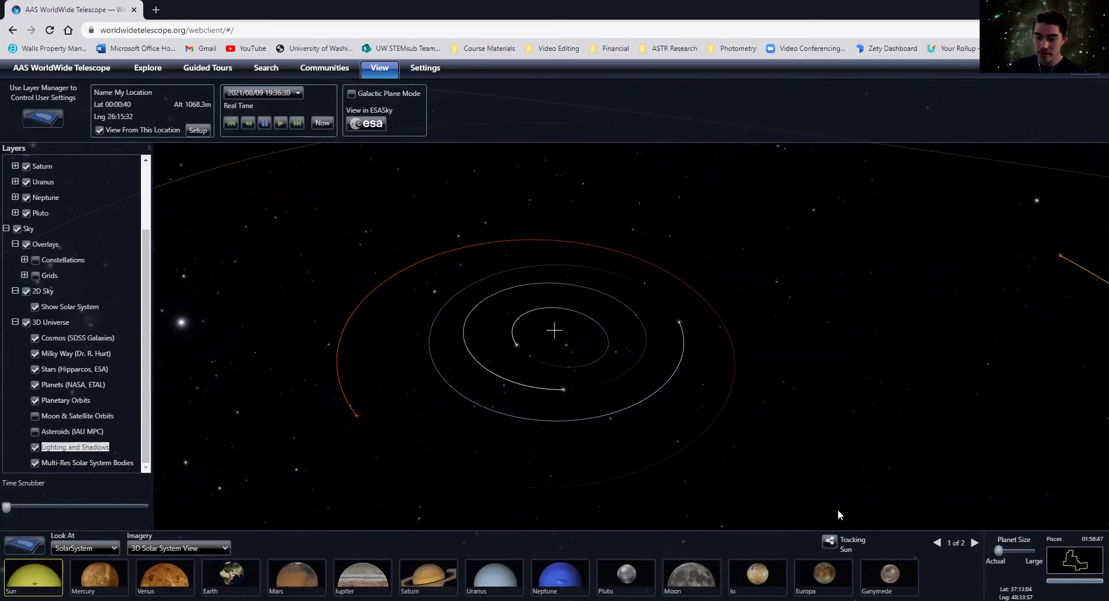
scroll(589, 413, up, 5)
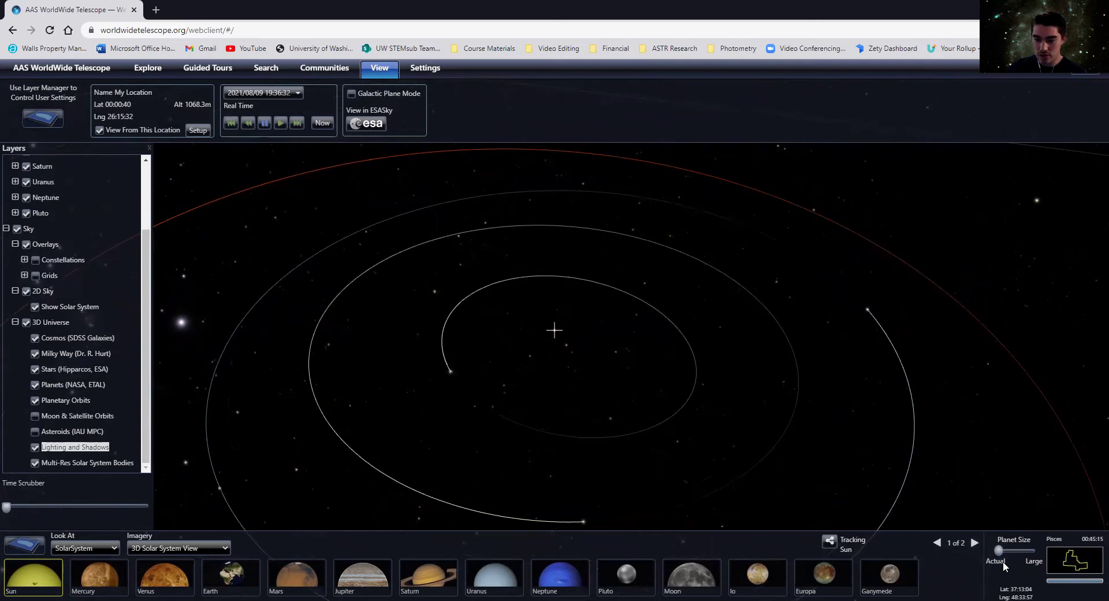
drag(997, 551, 1042, 550)
scroll(712, 455, up, 1)
drag(784, 445, 611, 269)
scroll(496, 283, down, 6)
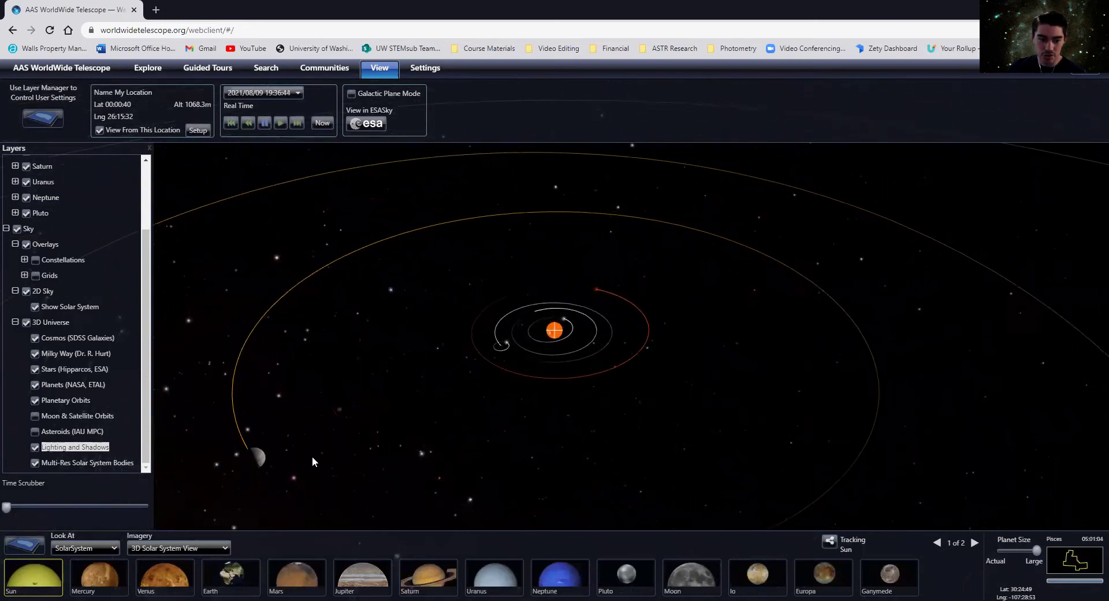
scroll(558, 349, up, 5)
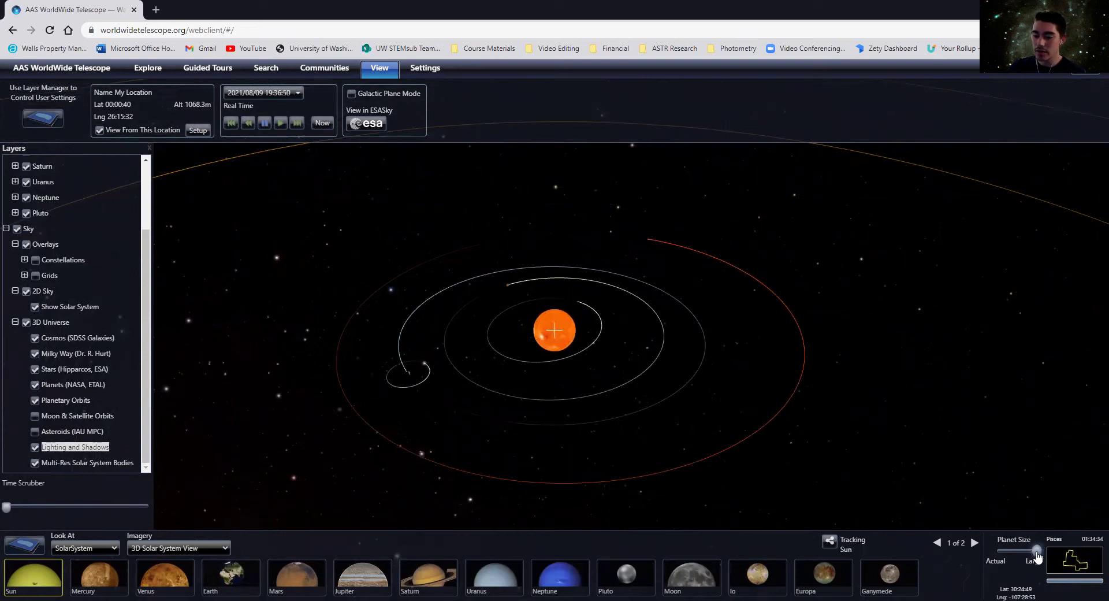
- Return the planet size to Actual and center the view on Earth
drag(1037, 552, 988, 558)
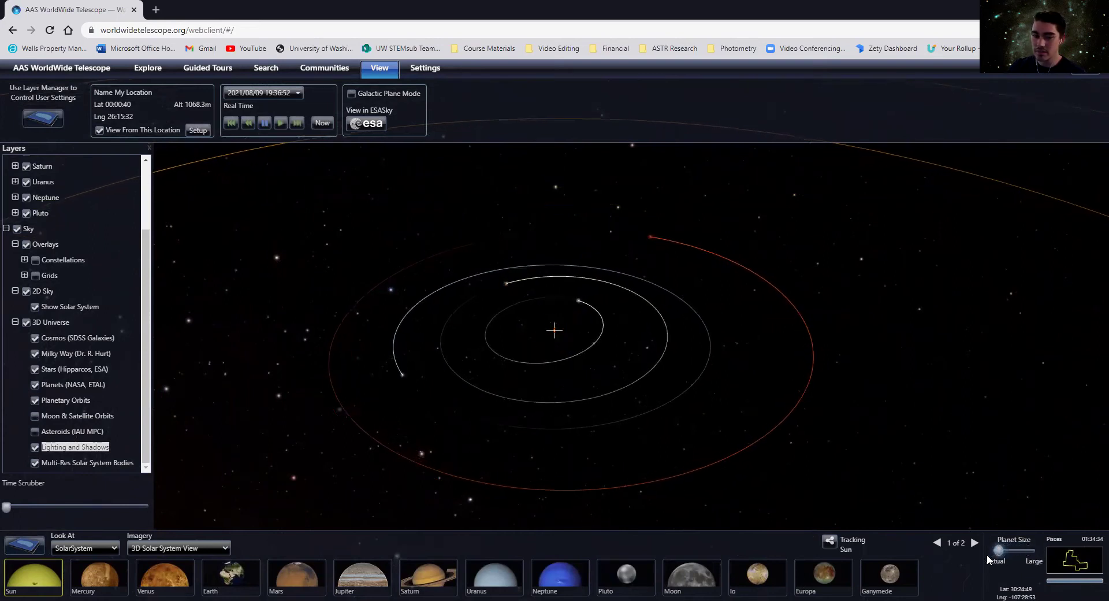
scroll(549, 334, up, 5)
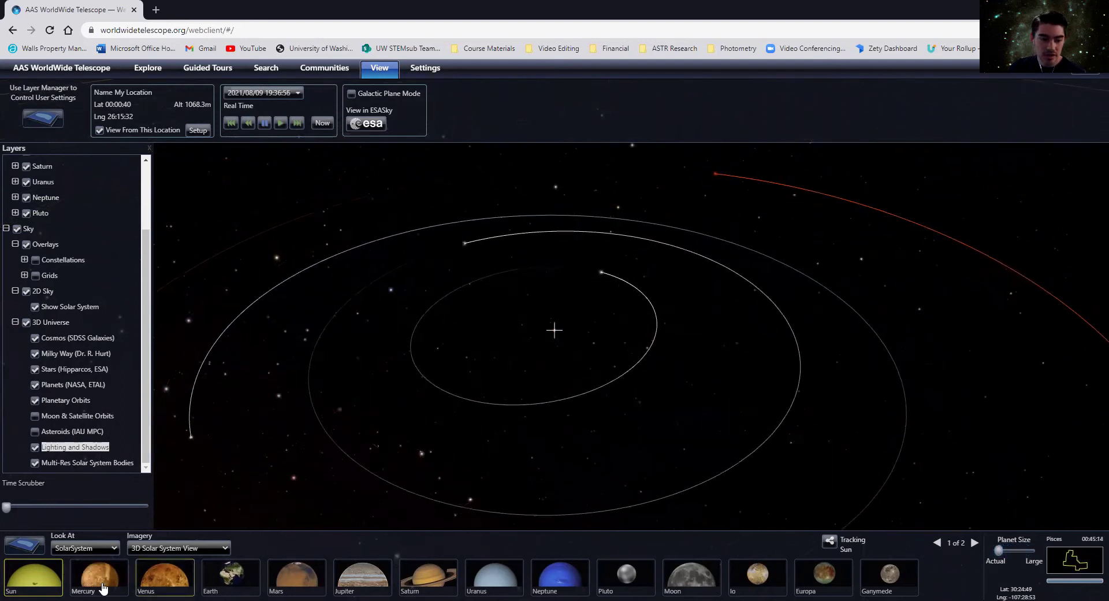
click(233, 577)
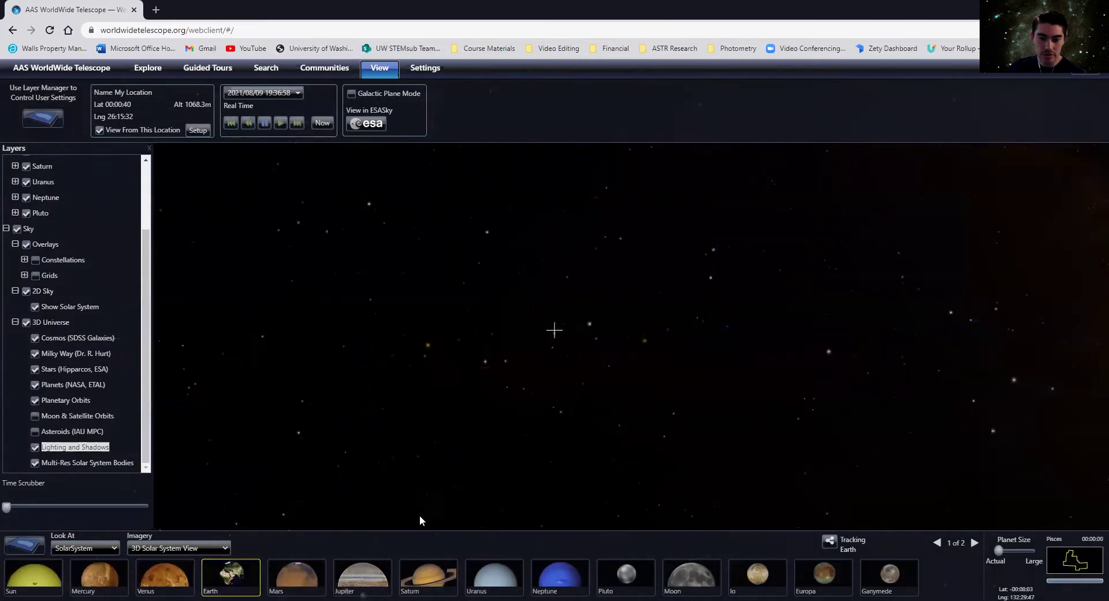
- Turn on the Moon & Satellite Orbits layer and examine the satellite orbit line around Earth up close from several angles
scroll(601, 372, down, 5)
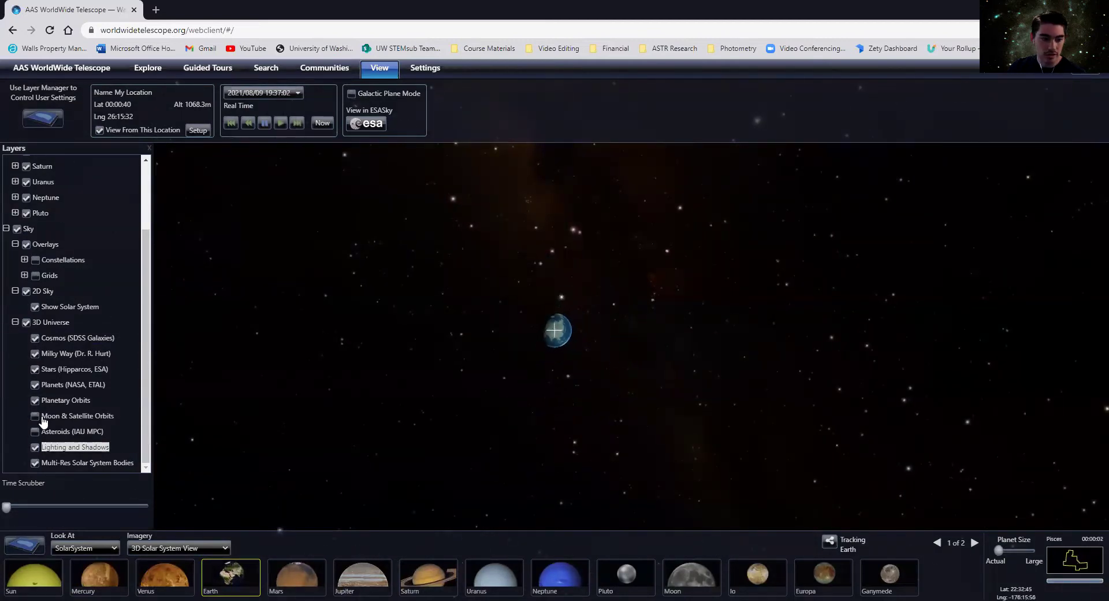
scroll(668, 377, down, 3)
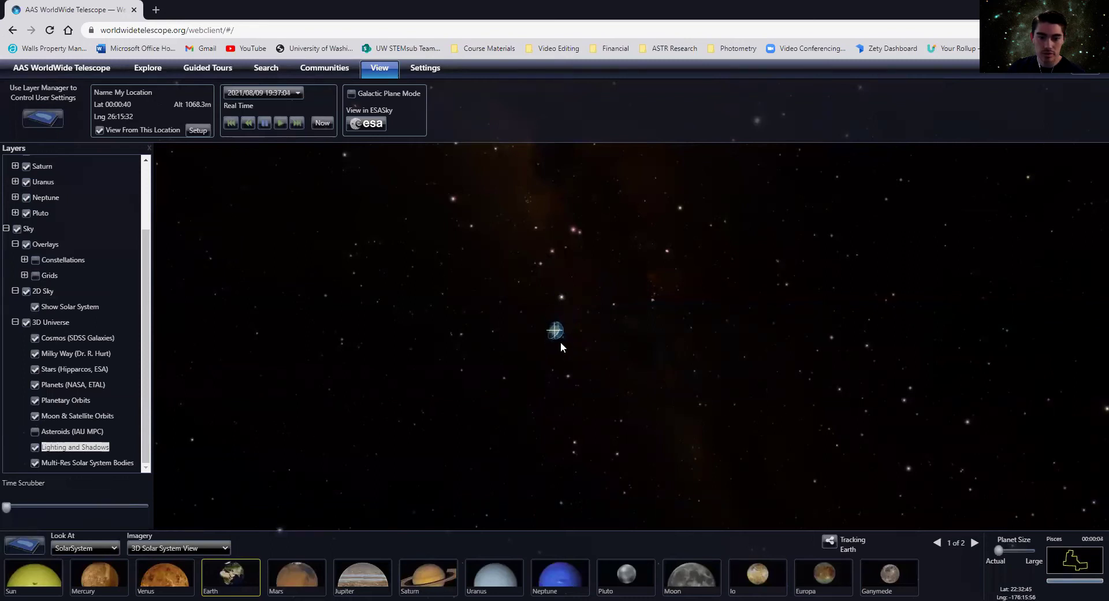
scroll(554, 330, up, 5)
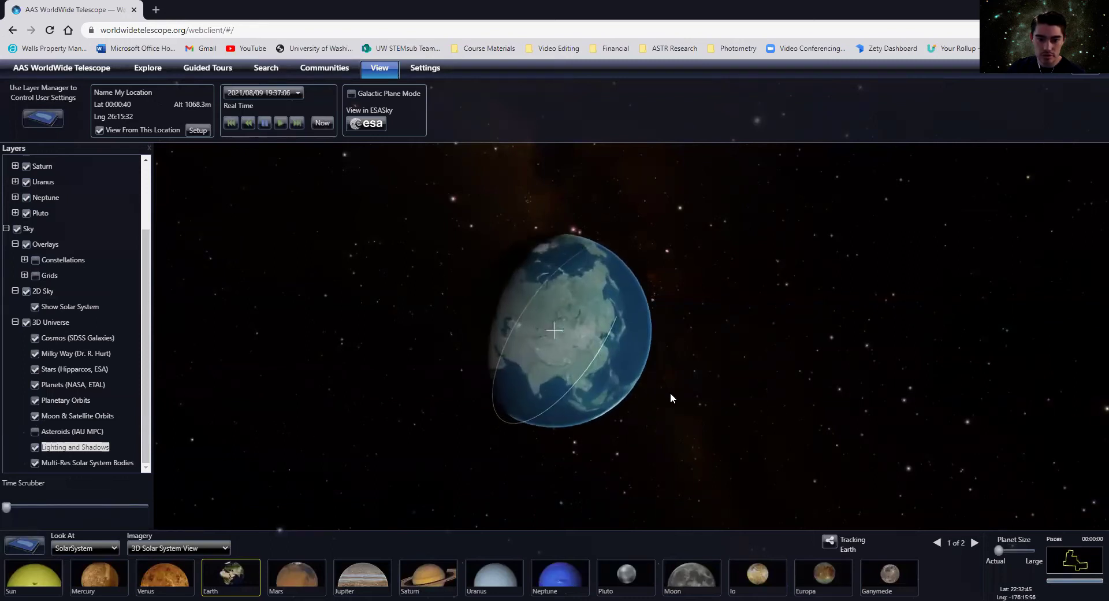
drag(525, 358, 340, 397)
drag(998, 551, 921, 542)
drag(693, 357, 650, 313)
scroll(651, 315, up, 5)
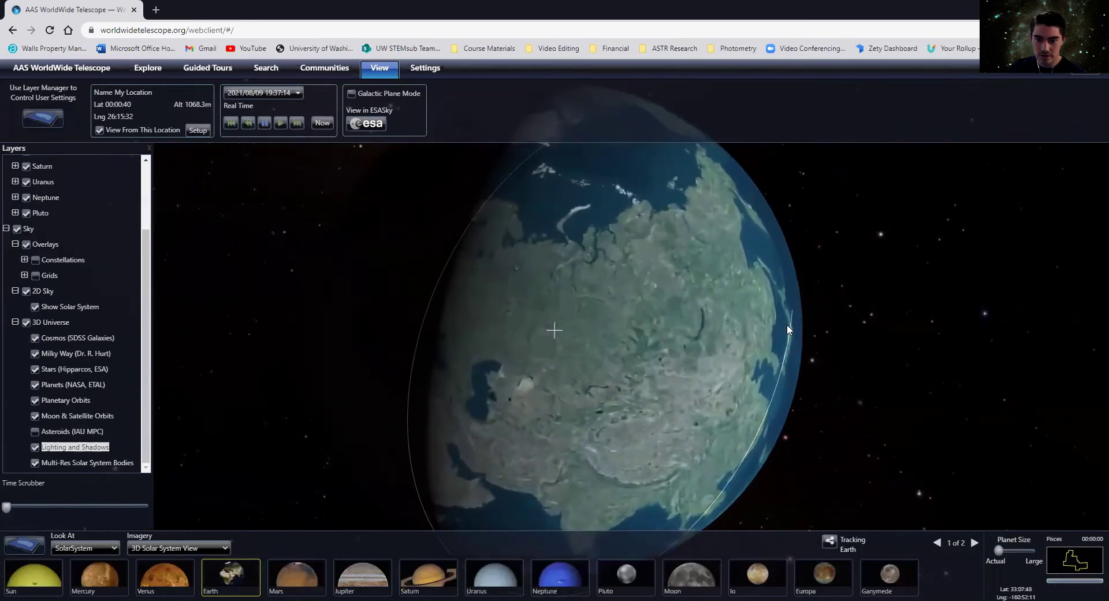
drag(826, 321, 838, 321)
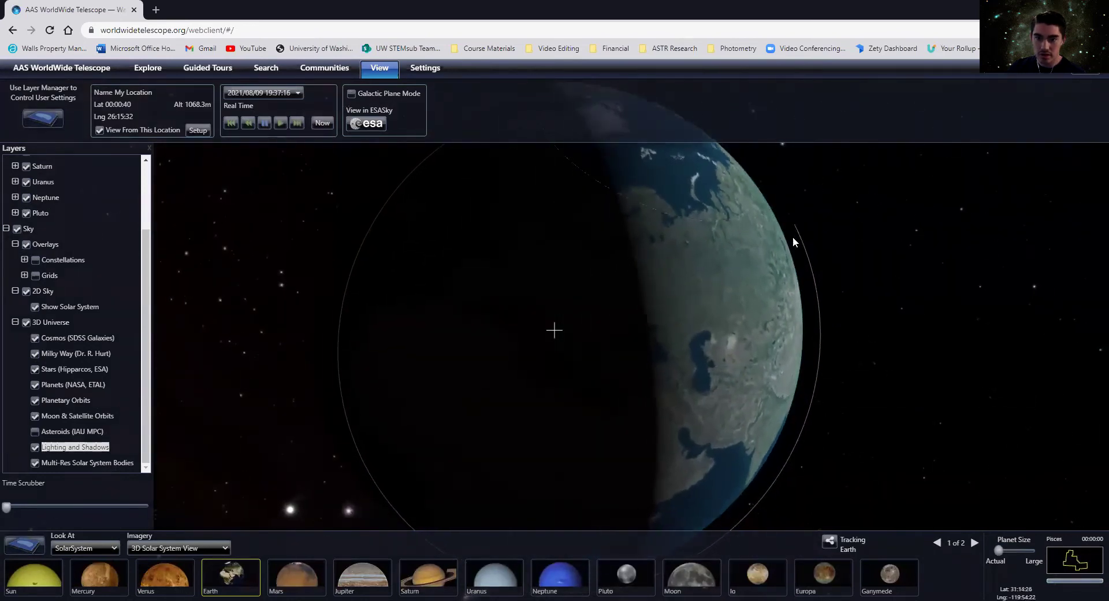
- View the Moon's orbit from farther out, and examine the satellite orbit close up over East Asia
scroll(667, 373, down, 6)
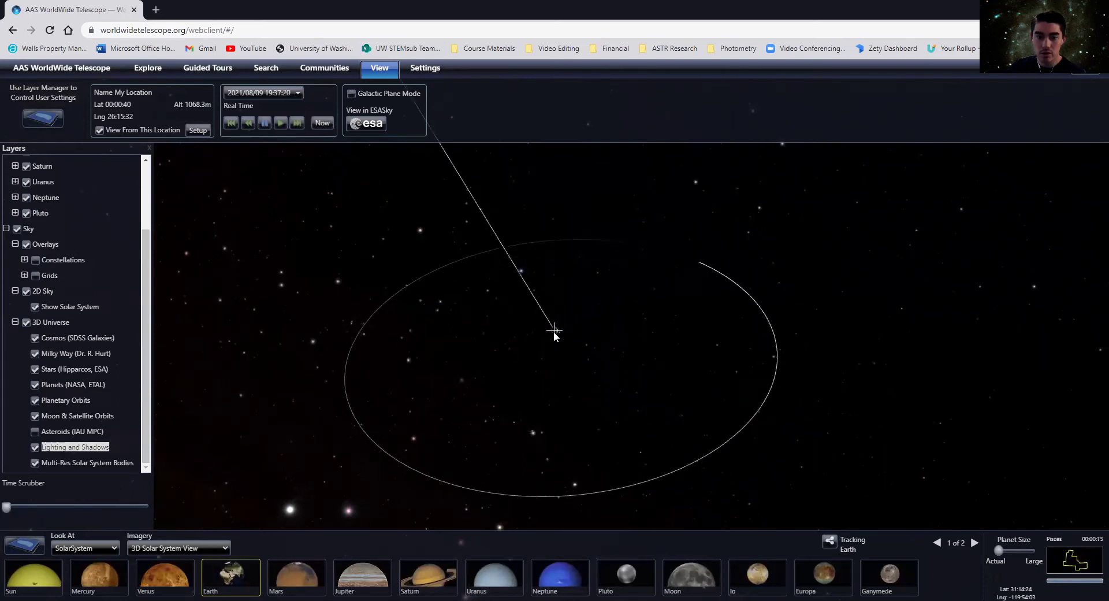
scroll(578, 331, up, 5)
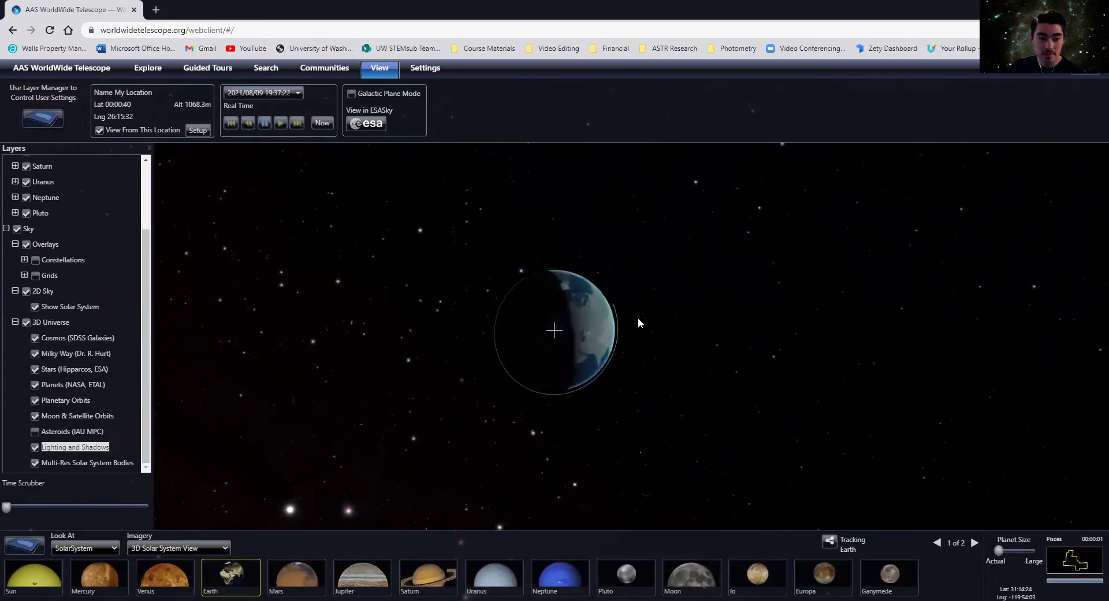
drag(695, 306, 585, 360)
scroll(628, 368, up, 5)
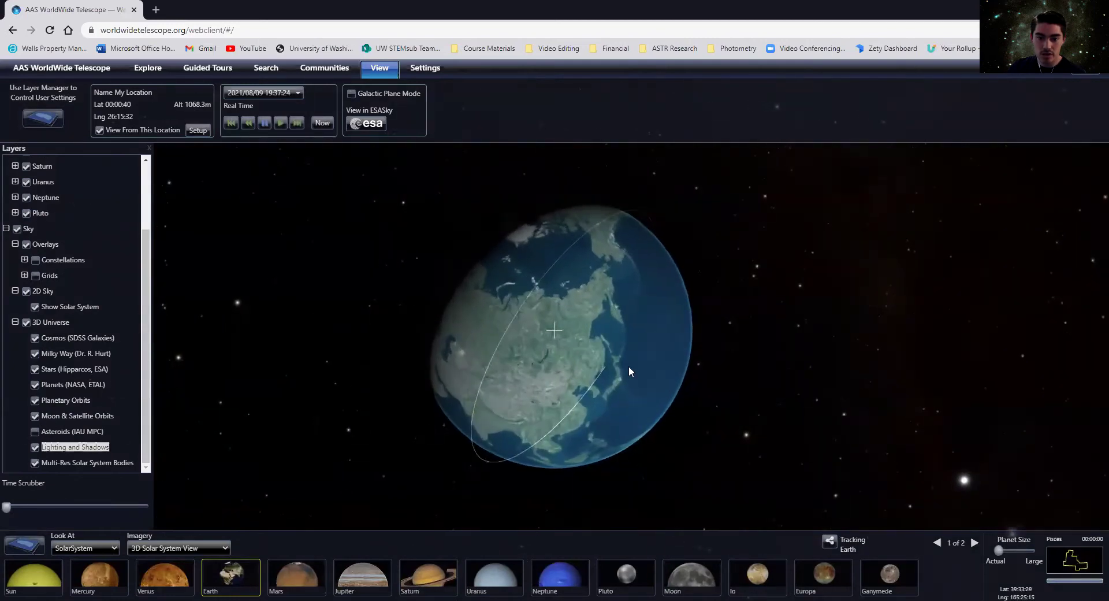
drag(727, 431, 530, 213)
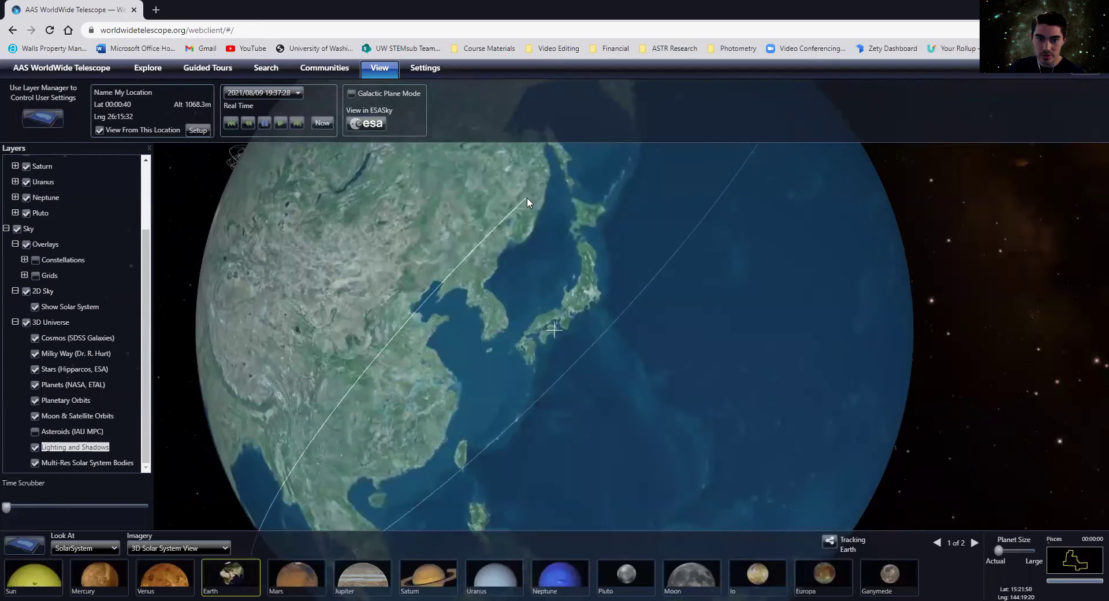
drag(557, 206, 629, 307)
scroll(630, 307, down, 10)
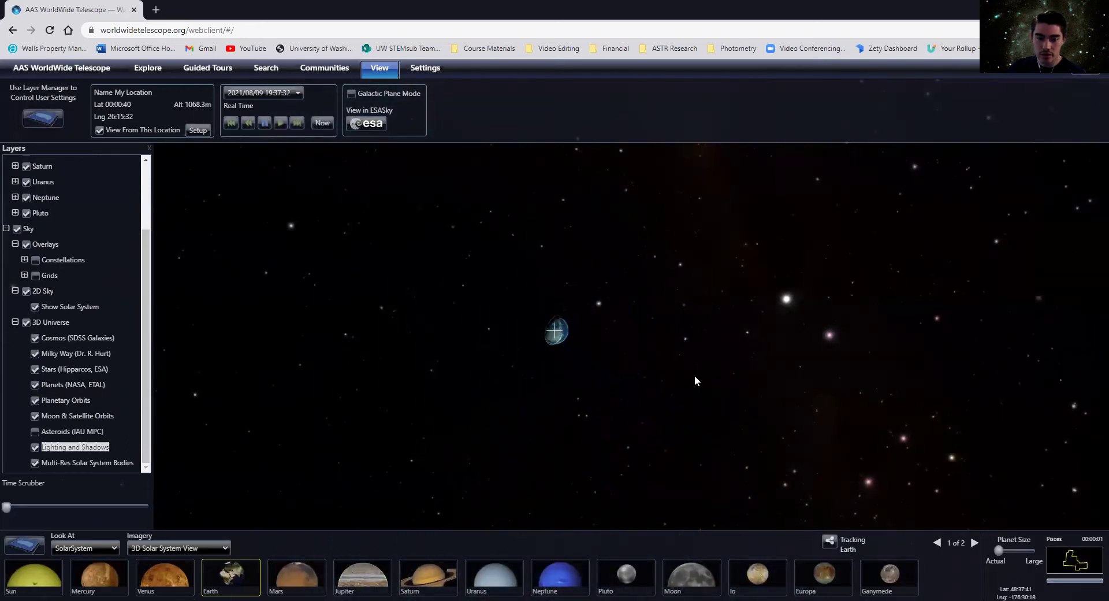
- Turn off the Moon & Satellite Orbits layer and zoom out from Earth to a tilted view of the inner planets' orbits
scroll(681, 345, down, 4)
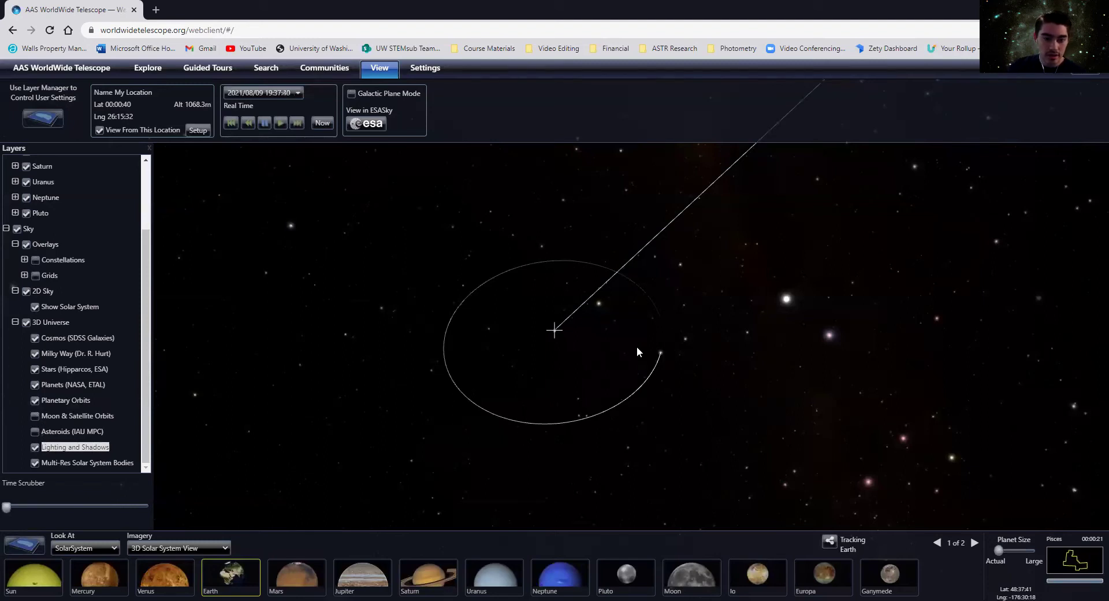
scroll(683, 351, down, 3)
scroll(597, 341, up, 2)
scroll(603, 348, down, 5)
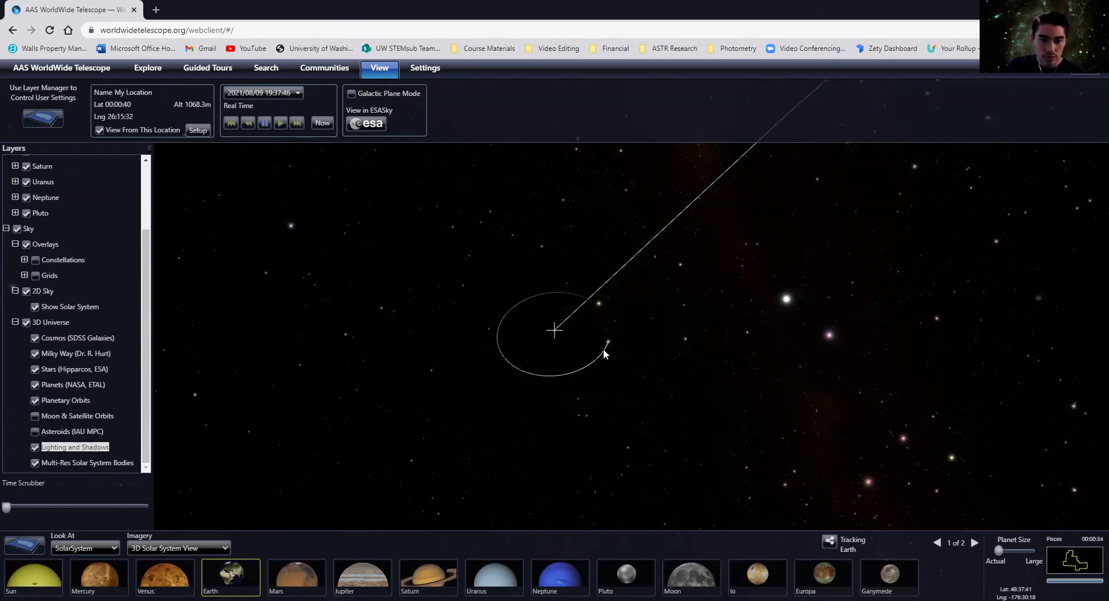
scroll(612, 355, down, 7)
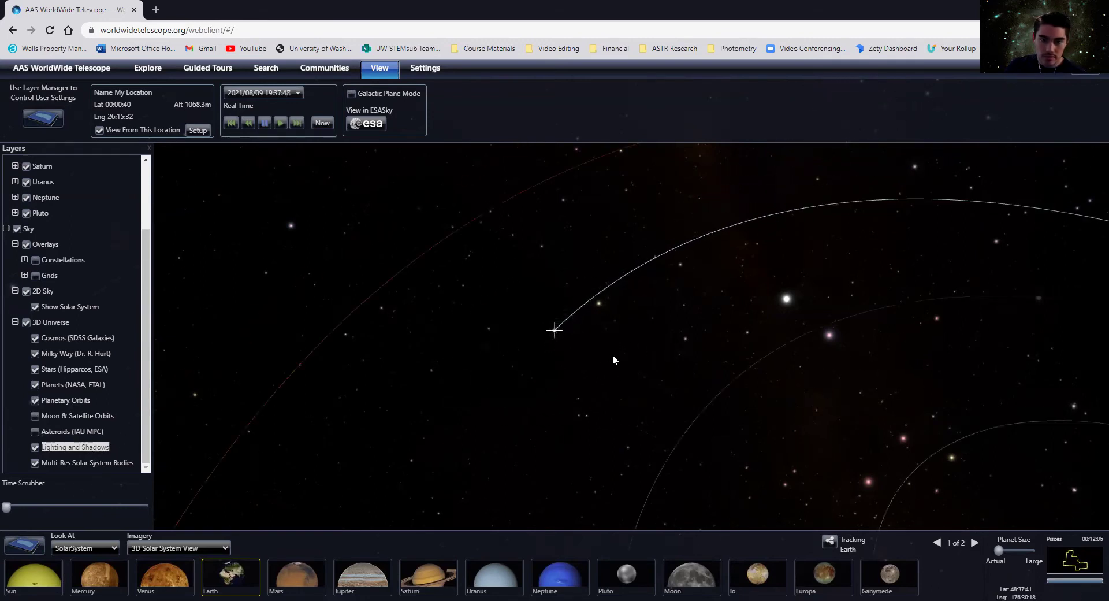
drag(687, 433, 631, 398)
scroll(631, 397, down, 4)
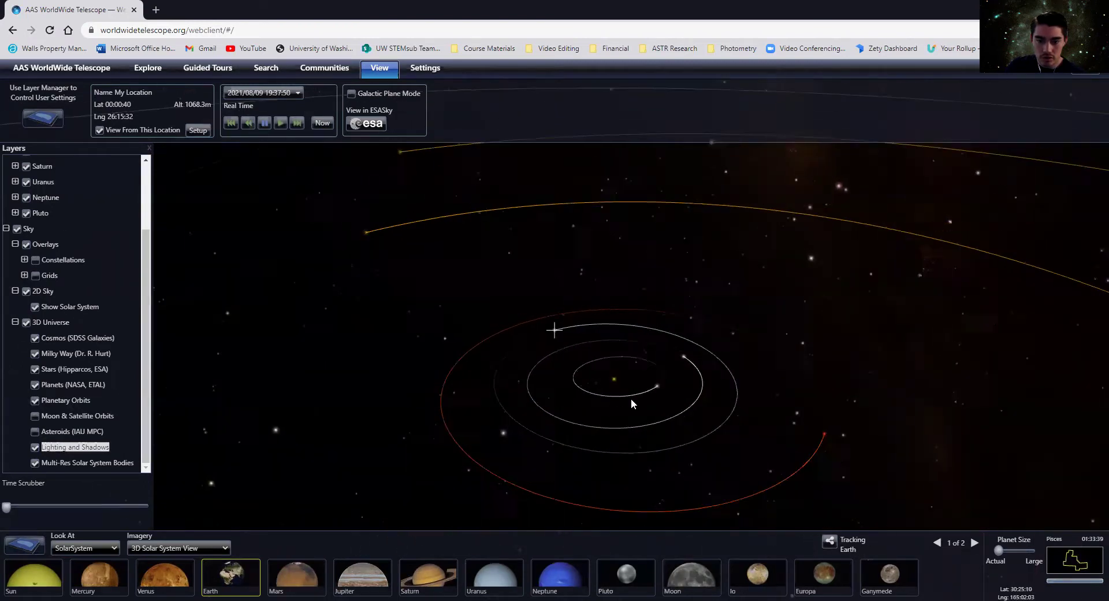
- Toggle the Planetary Orbits layer off and back on, and zoom out to show the whole solar system
click(35, 401)
click(36, 400)
scroll(562, 335, down, 5)
drag(650, 328, 608, 360)
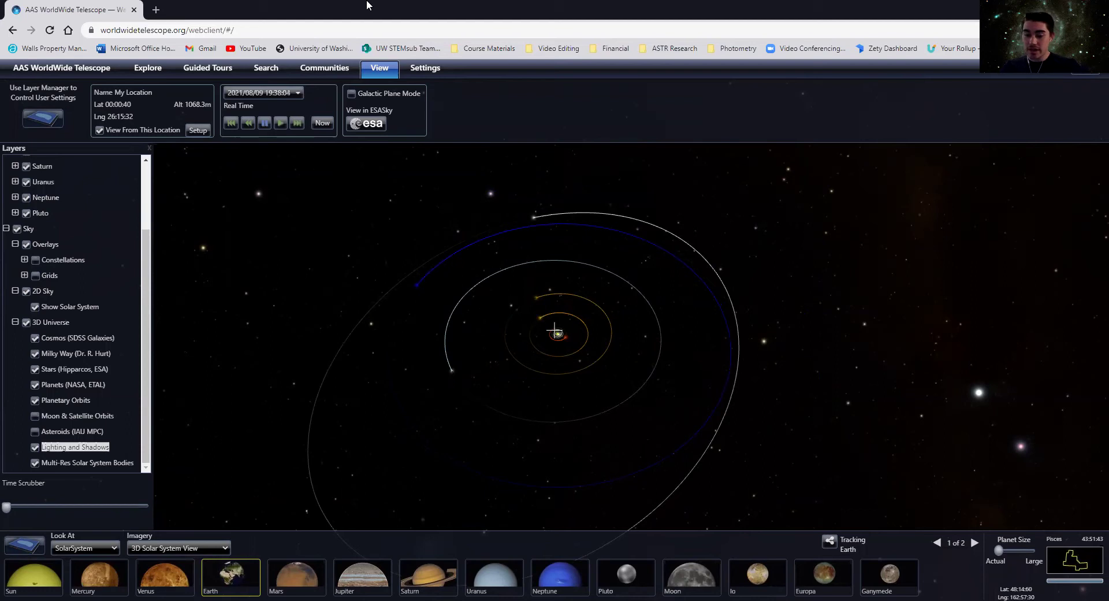
- Center the view on the Sun and show all planetary orbits from a tilted viewpoint above
click(20, 579)
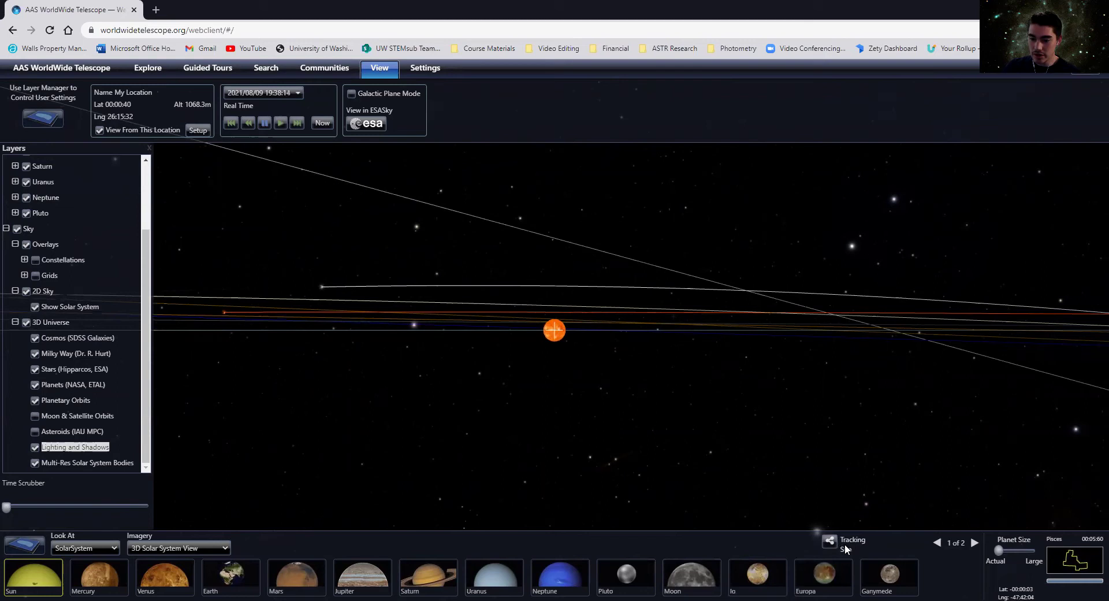
drag(687, 438, 561, 361)
scroll(550, 348, down, 5)
scroll(581, 345, up, 5)
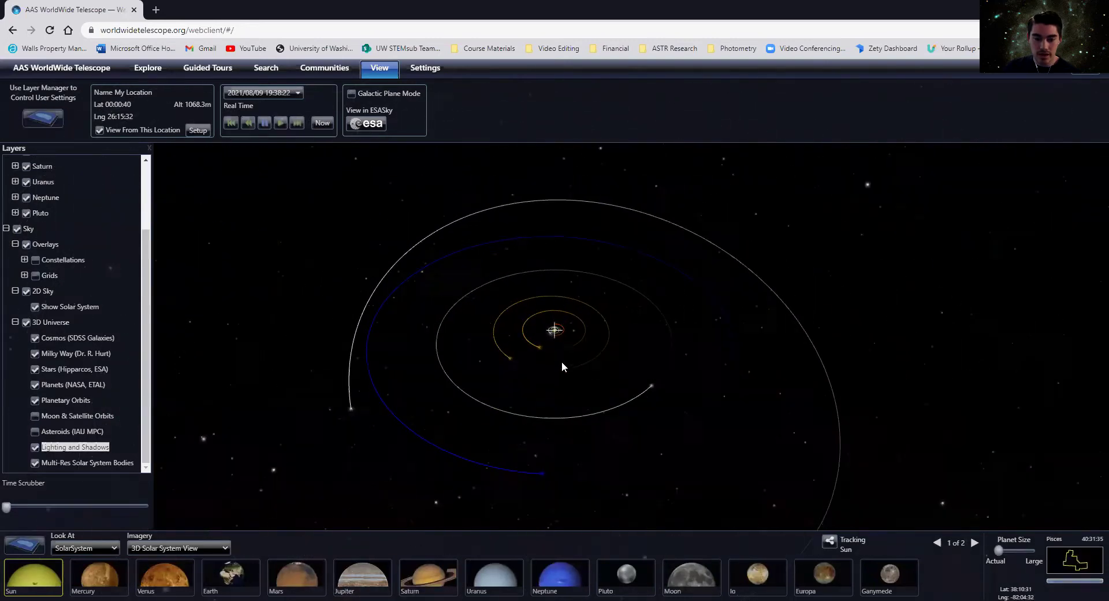
- Run time at up to X 10000000 to watch the planets orbit the Sun, and reset it to the current time
click(297, 123)
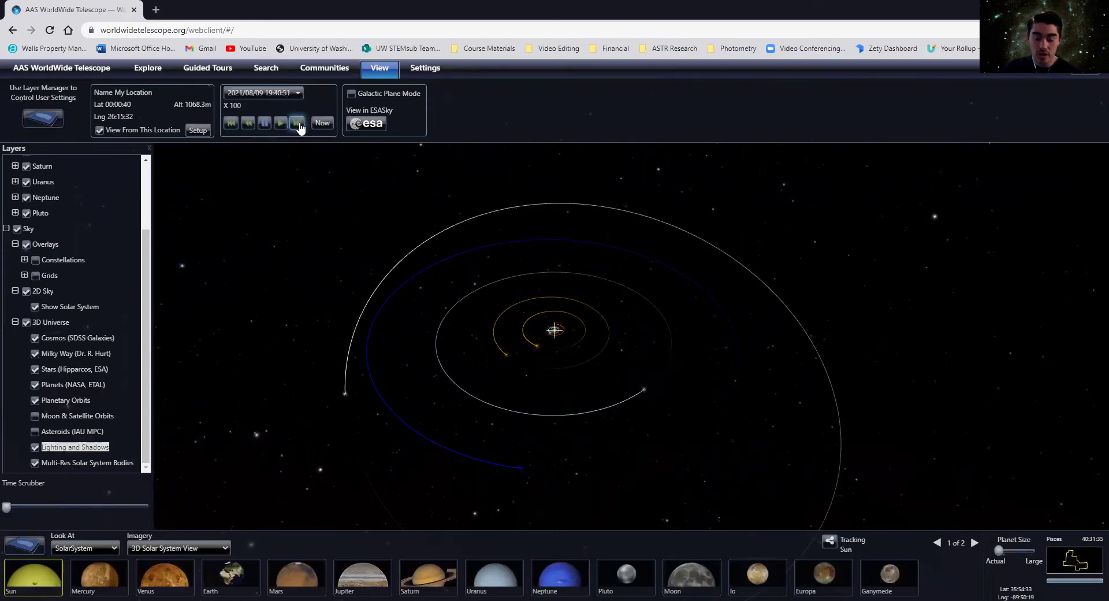
scroll(495, 299, up, 5)
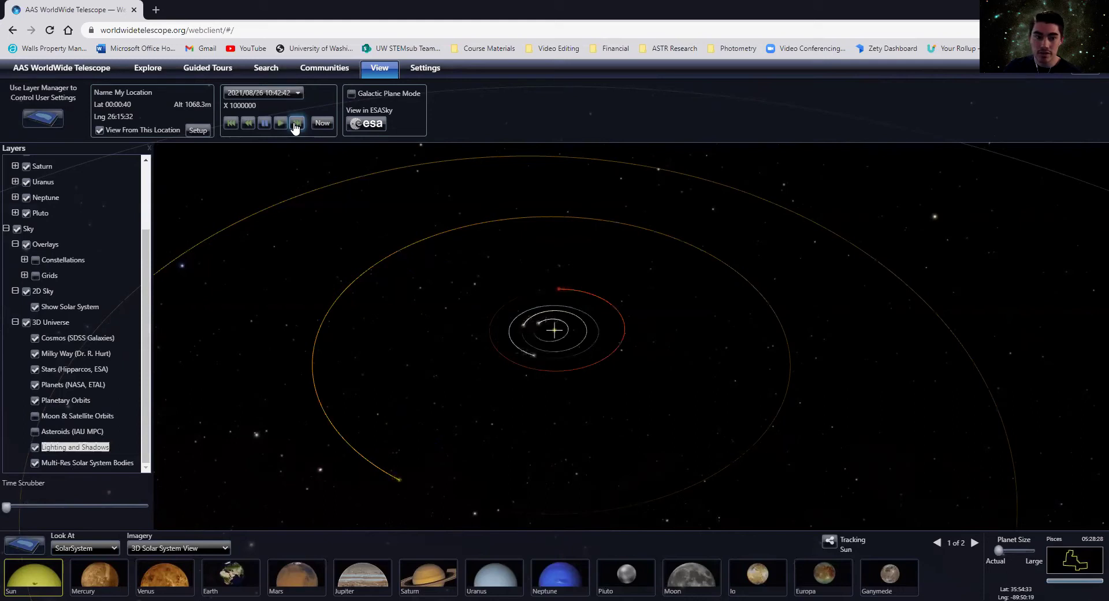
click(295, 123)
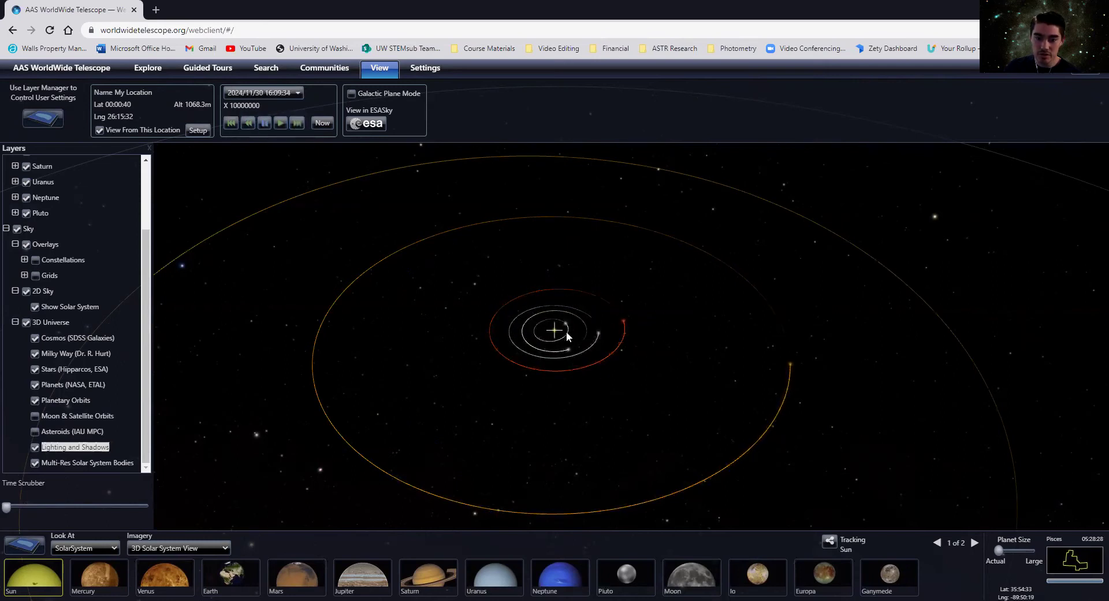
scroll(590, 356, down, 5)
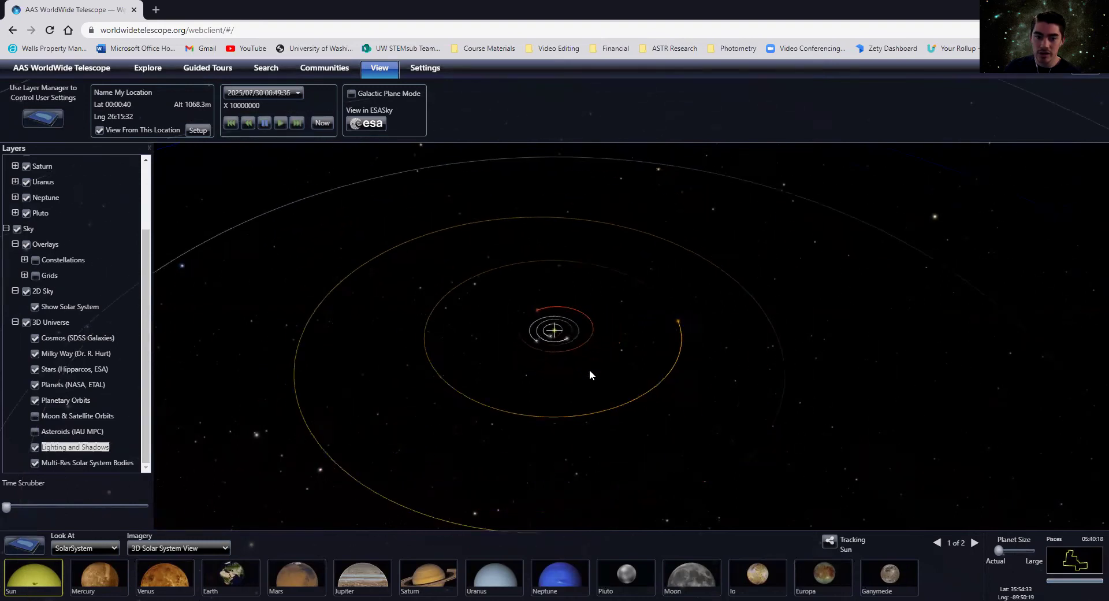
scroll(606, 383, down, 2)
scroll(605, 383, down, 1)
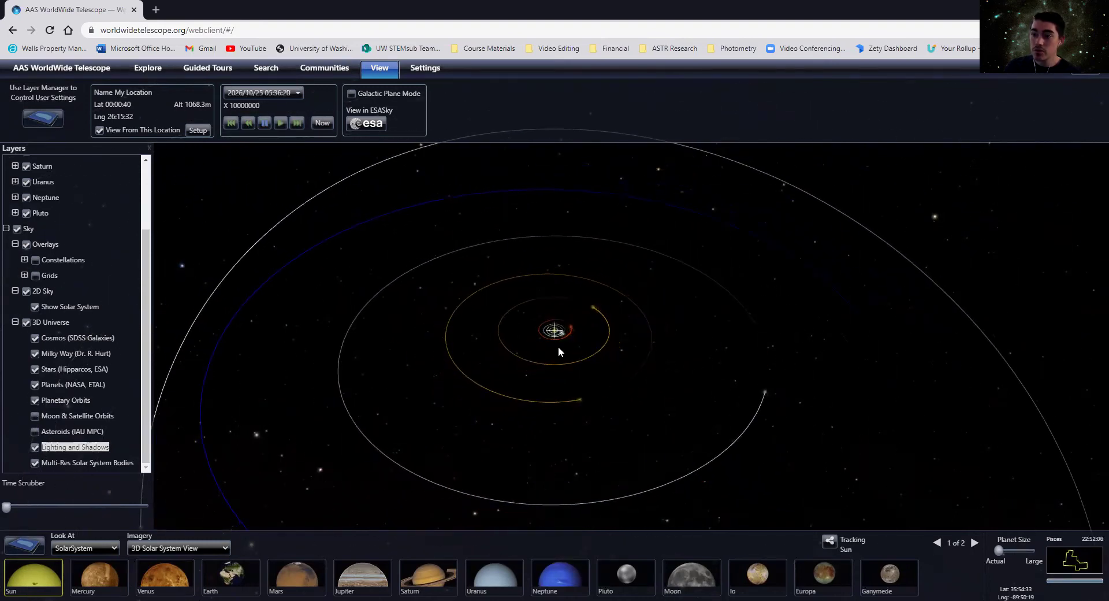
click(321, 124)
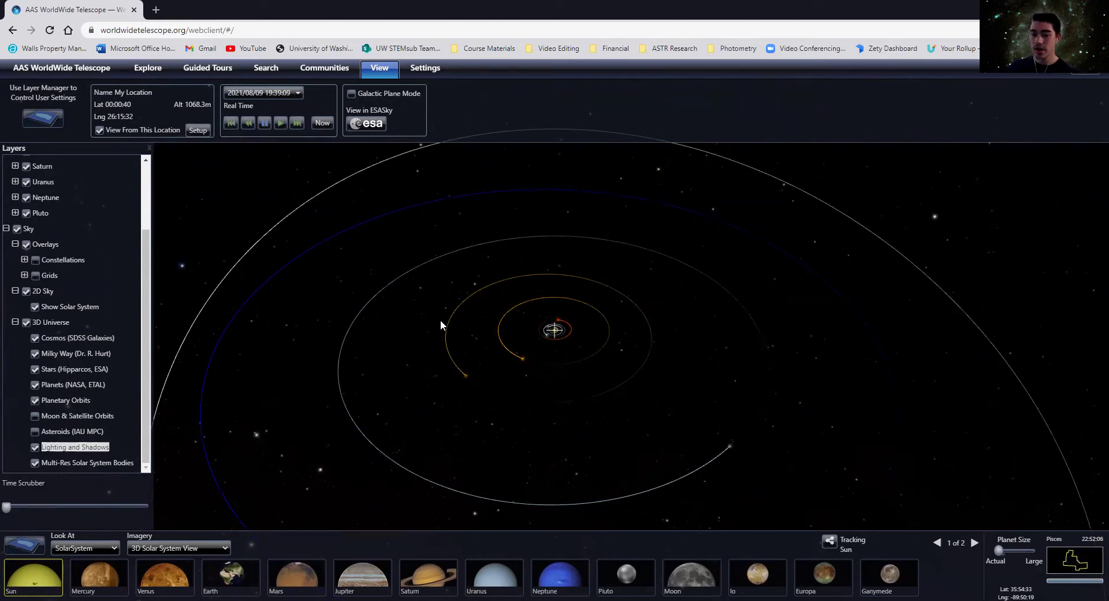
scroll(566, 345, up, 4)
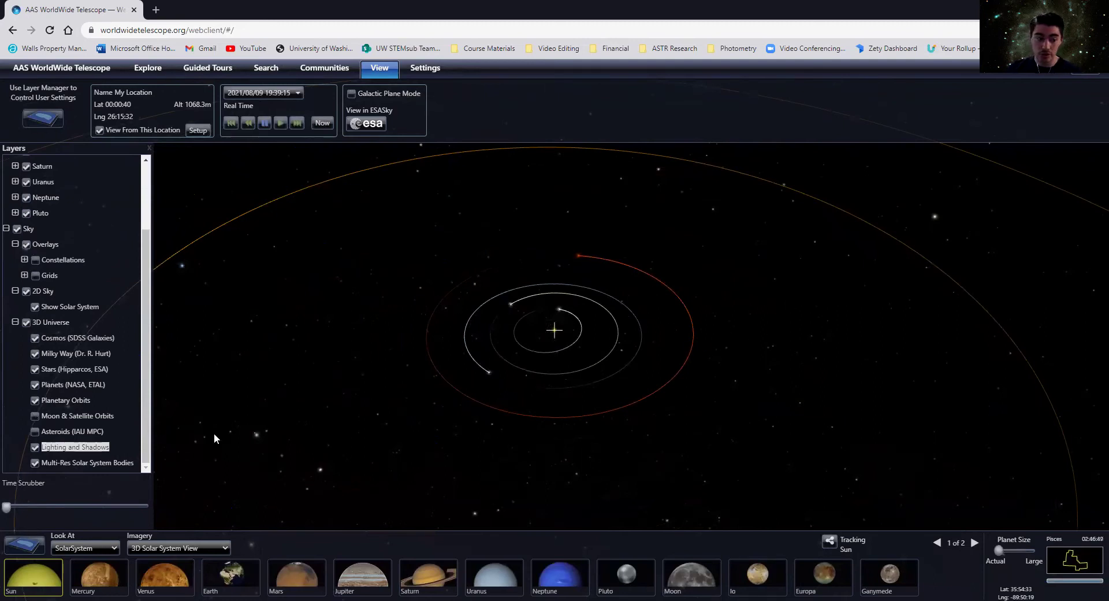
- Center the view on Mercury and zoom out until the inner planets' orbits are shown from above
click(96, 587)
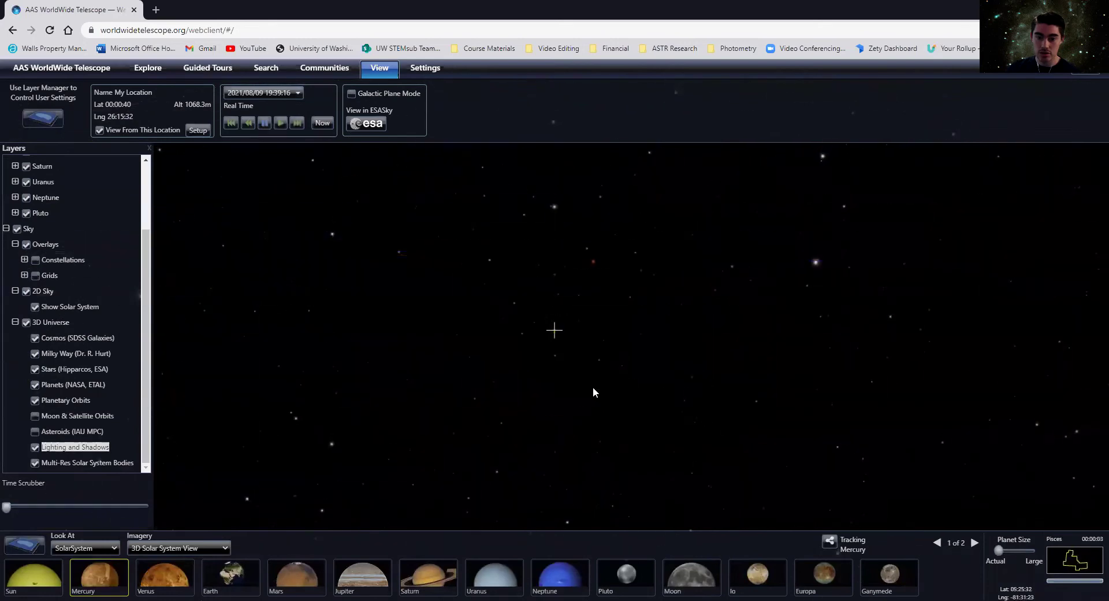
drag(555, 377, 528, 407)
scroll(528, 407, down, 8)
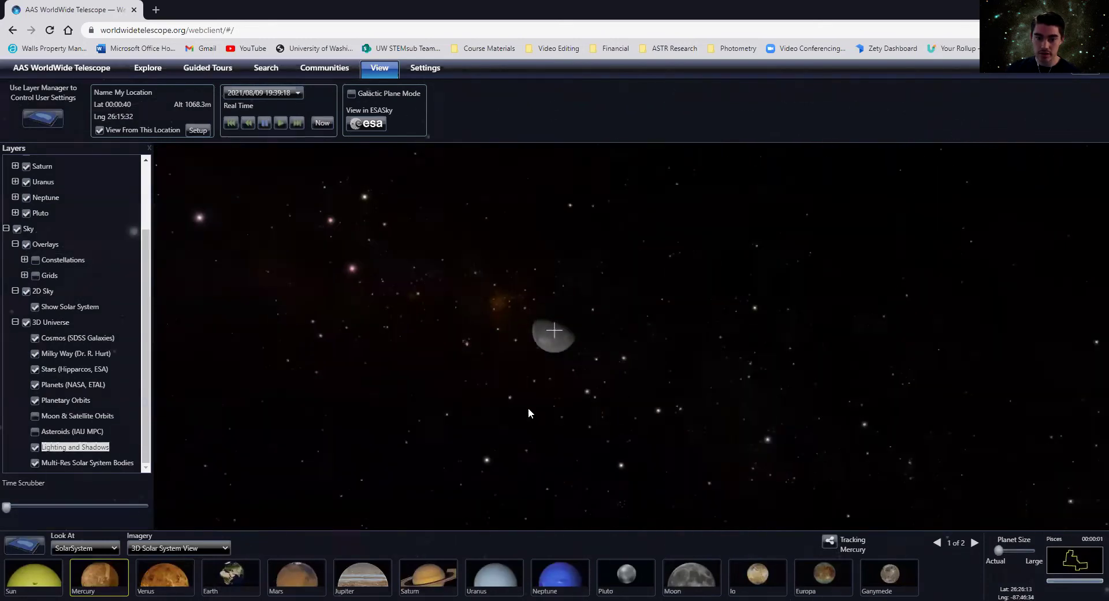
scroll(561, 401, down, 10)
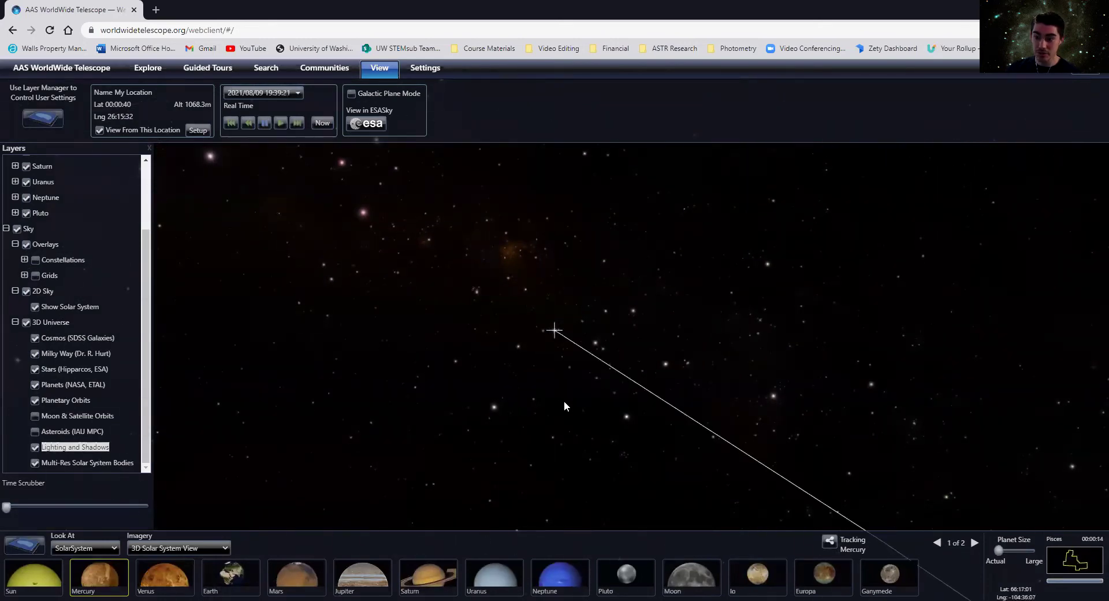
scroll(575, 401, down, 10)
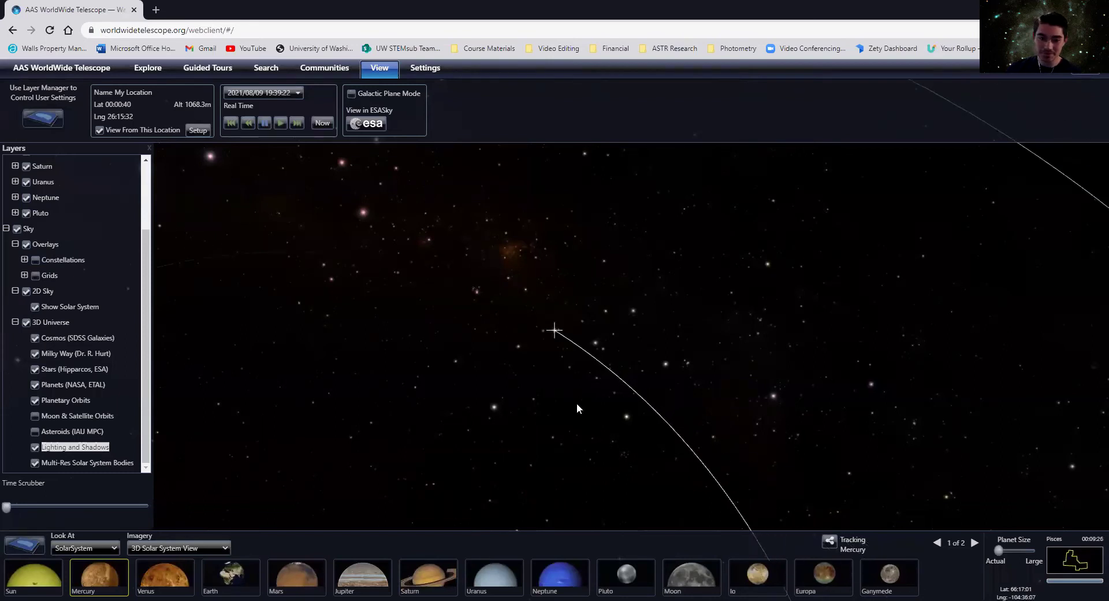
scroll(564, 408, down, 10)
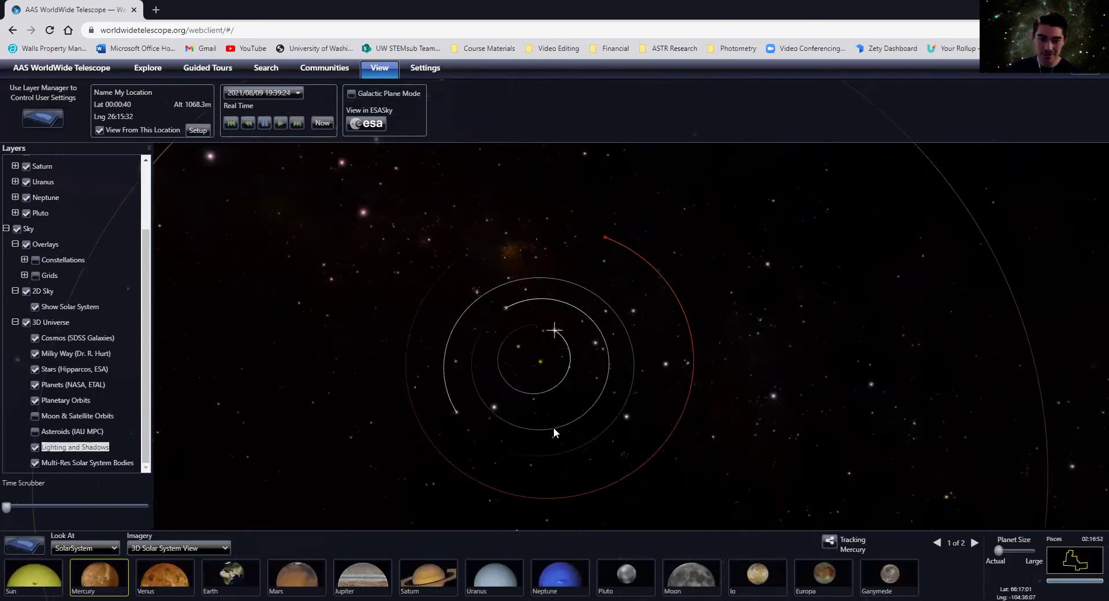
- Watch the orbits with Mercury tracked at X 100000000 and X 10000000 time rates, and reset to the current time
click(296, 122)
click(296, 122)
click(296, 123)
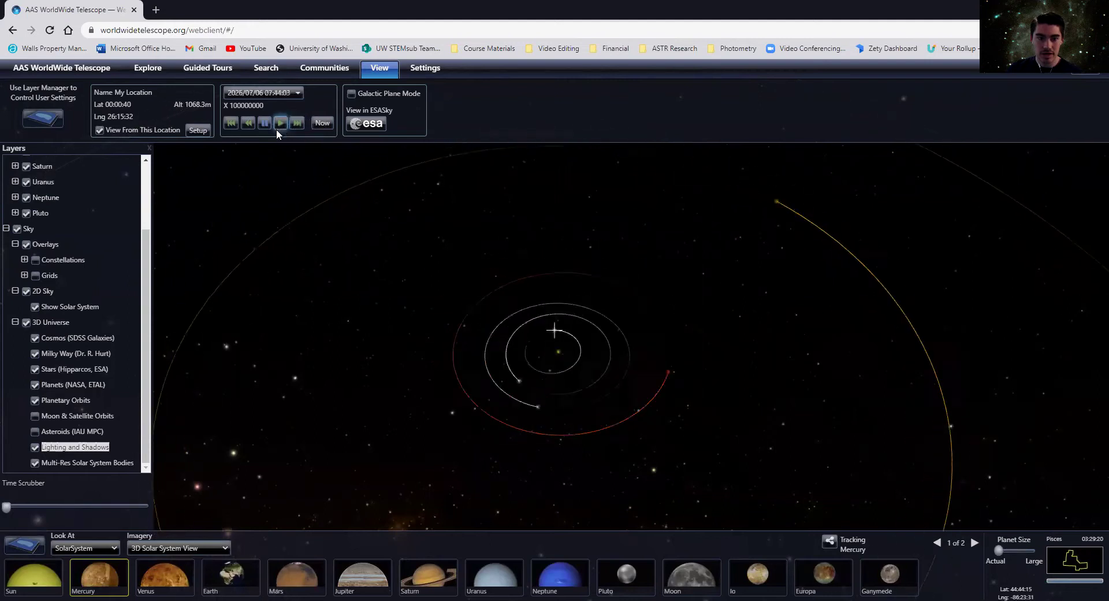
click(282, 124)
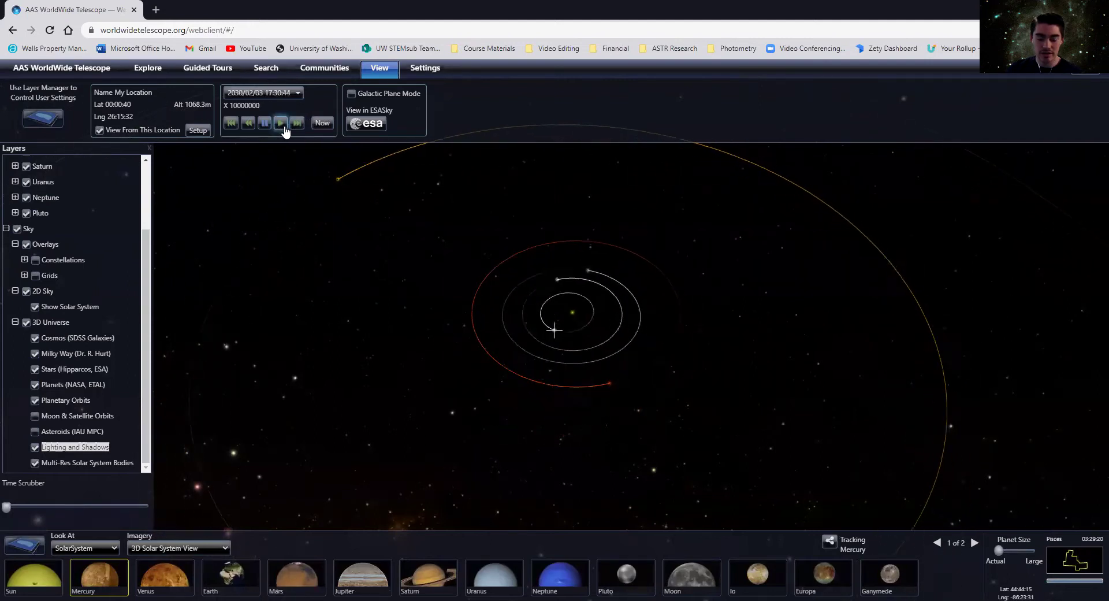
click(321, 123)
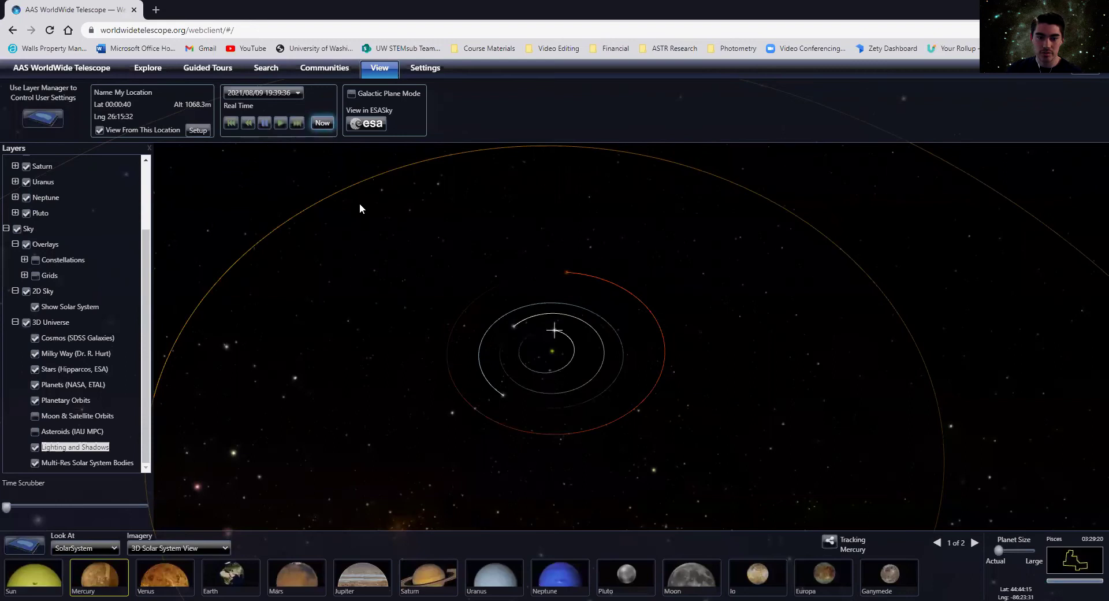
scroll(452, 458, down, 3)
drag(644, 455, 611, 491)
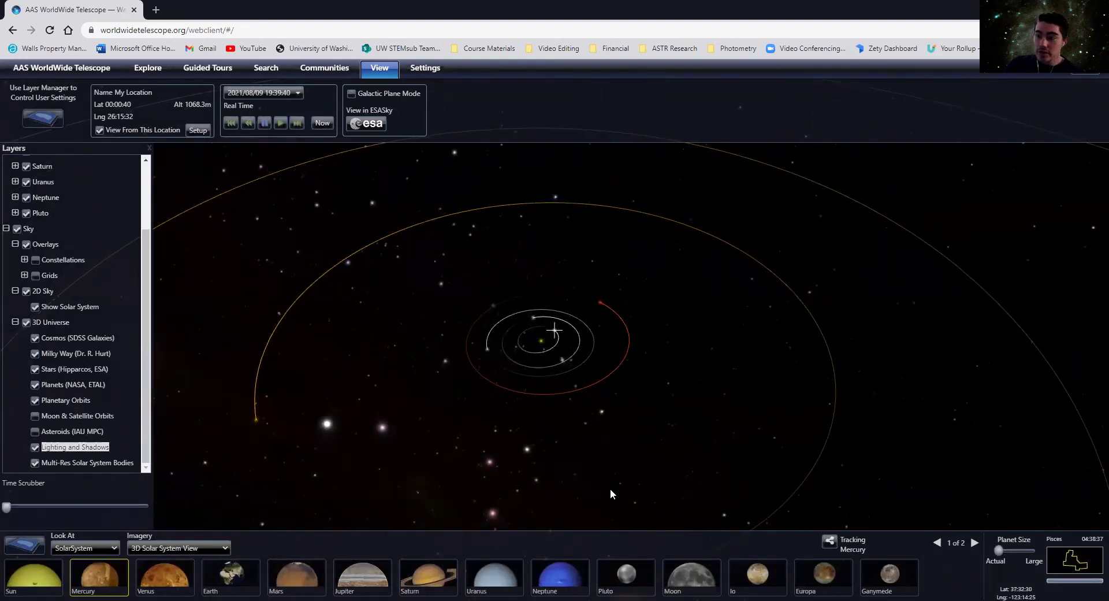
- Center the view on Pluto and zoom out past the planetary orbits to a tilted view of the whole Milky Way
click(634, 561)
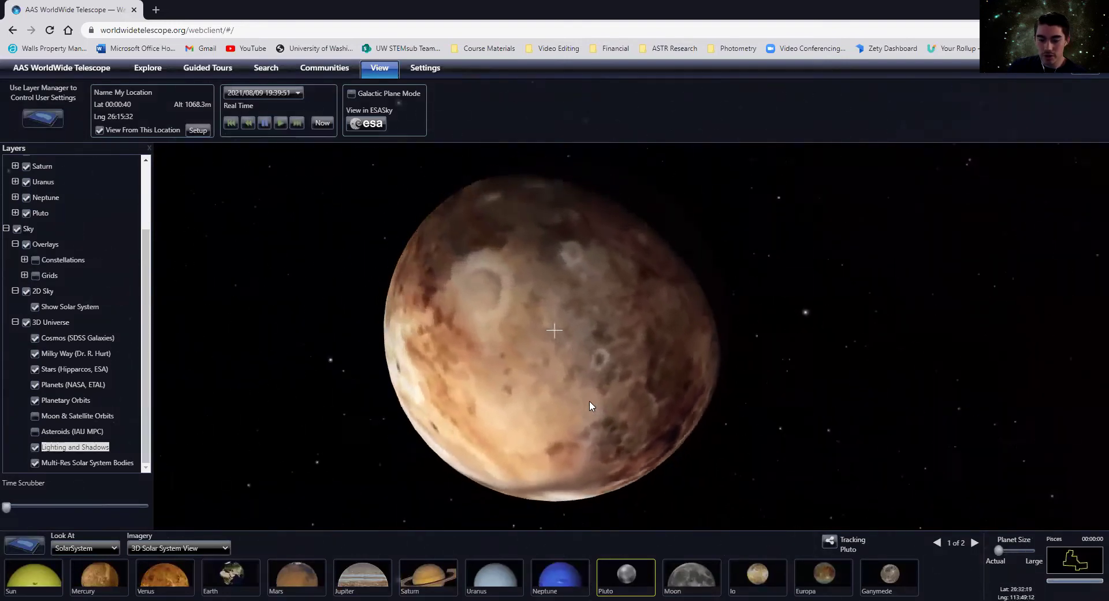
scroll(557, 393, down, 15)
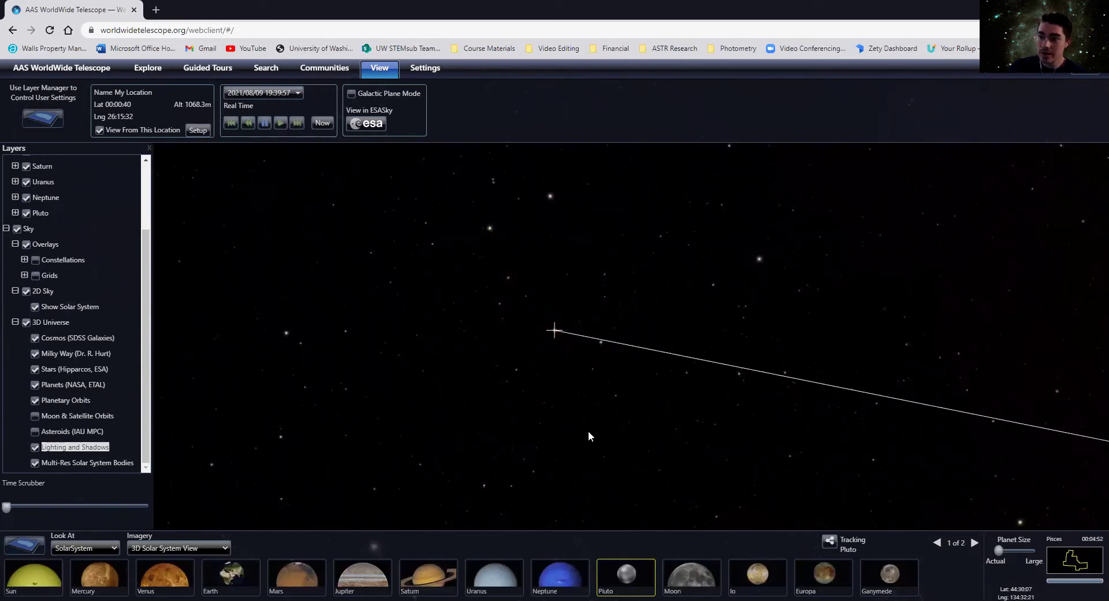
scroll(622, 387, down, 5)
scroll(602, 394, down, 10)
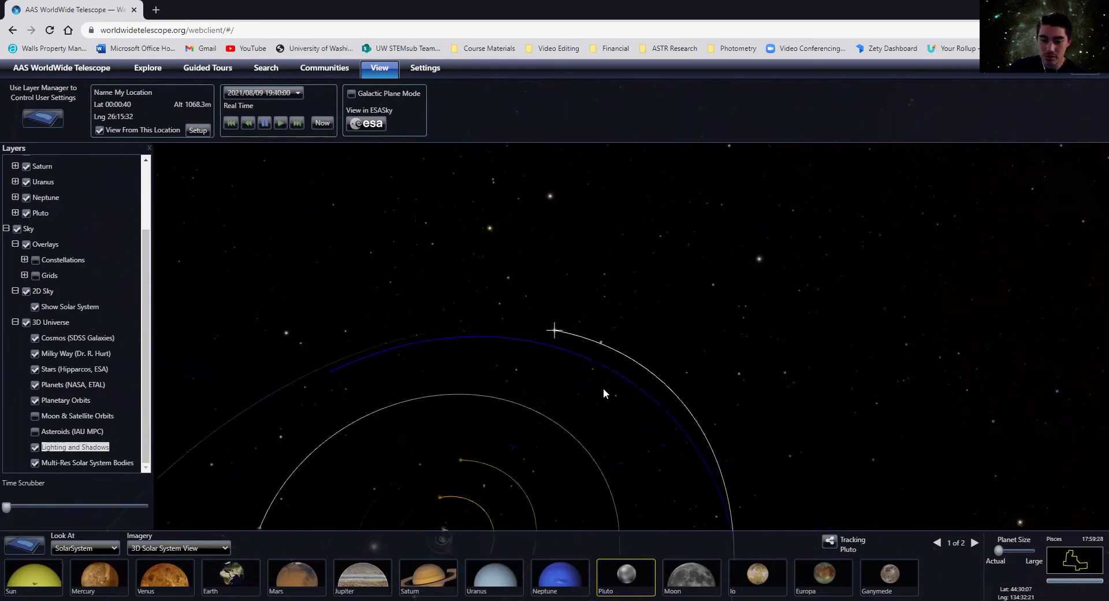
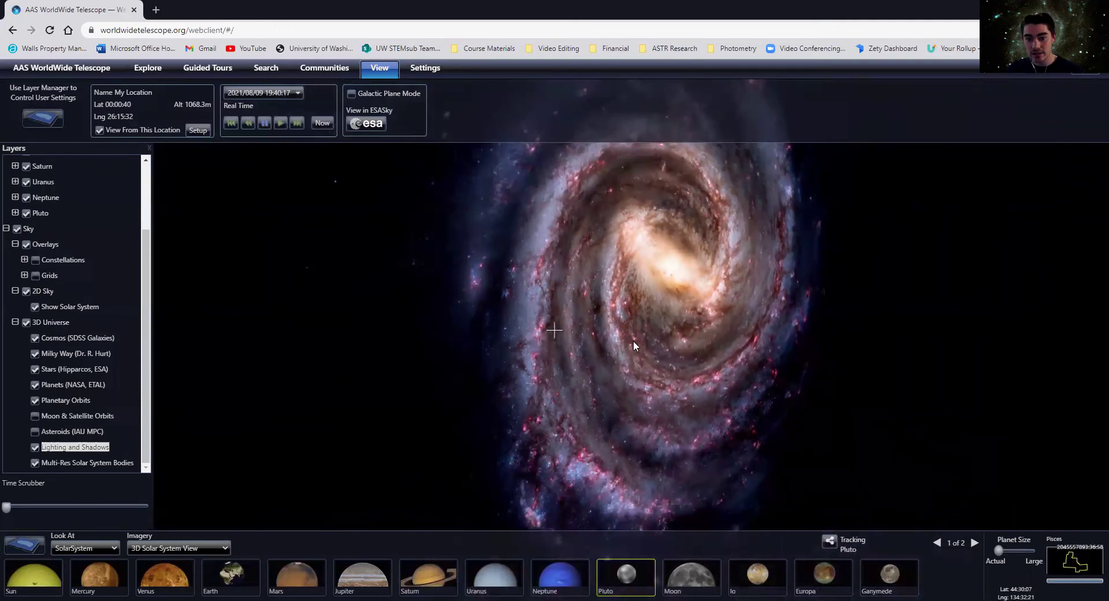
drag(640, 371, 517, 265)
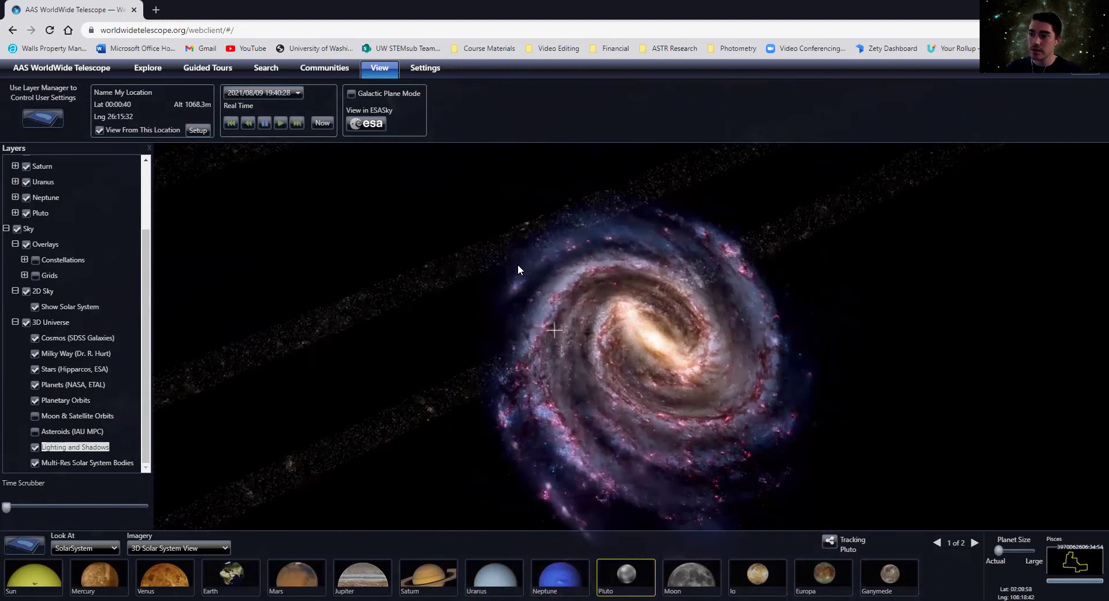
- Zoom out beyond the Milky Way and examine the bands of surrounding SDSS galaxies from different angles
scroll(526, 238, down, 8)
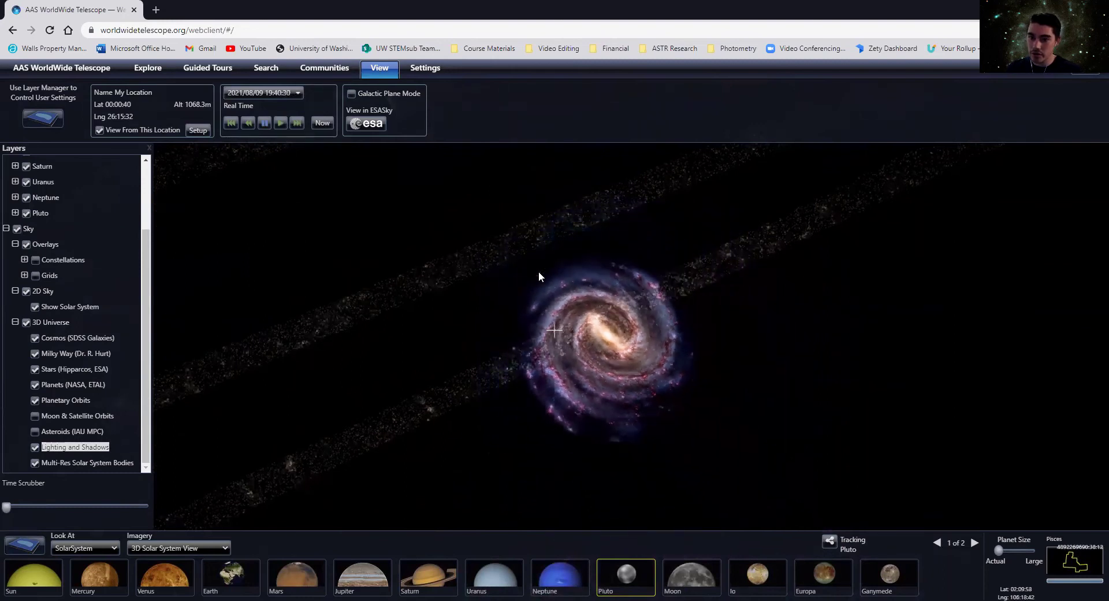
scroll(542, 279, down, 2)
drag(541, 265, 539, 274)
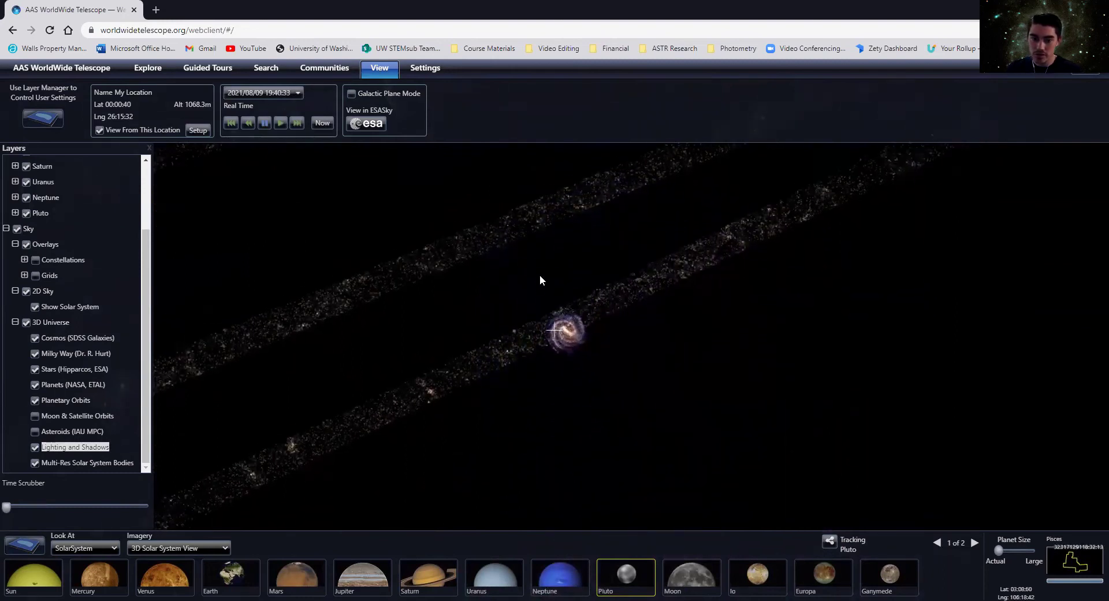
scroll(539, 275, down, 2)
scroll(540, 276, down, 8)
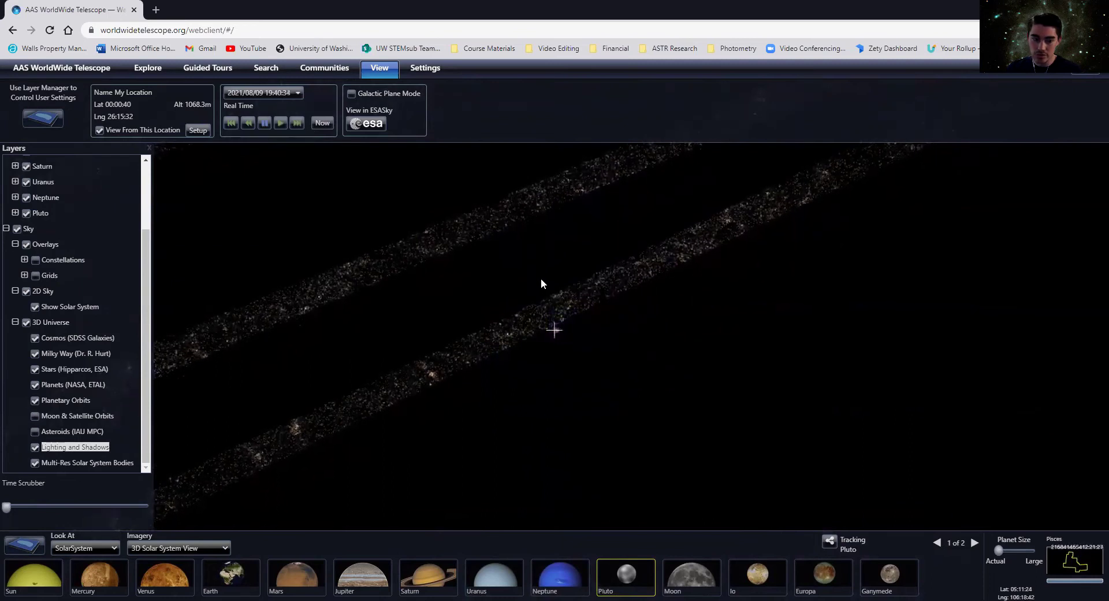
mouse_move(541, 286)
mouse_down()
mouse_move(557, 303)
mouse_move(535, 269)
mouse_up()
scroll(544, 296, down, 4)
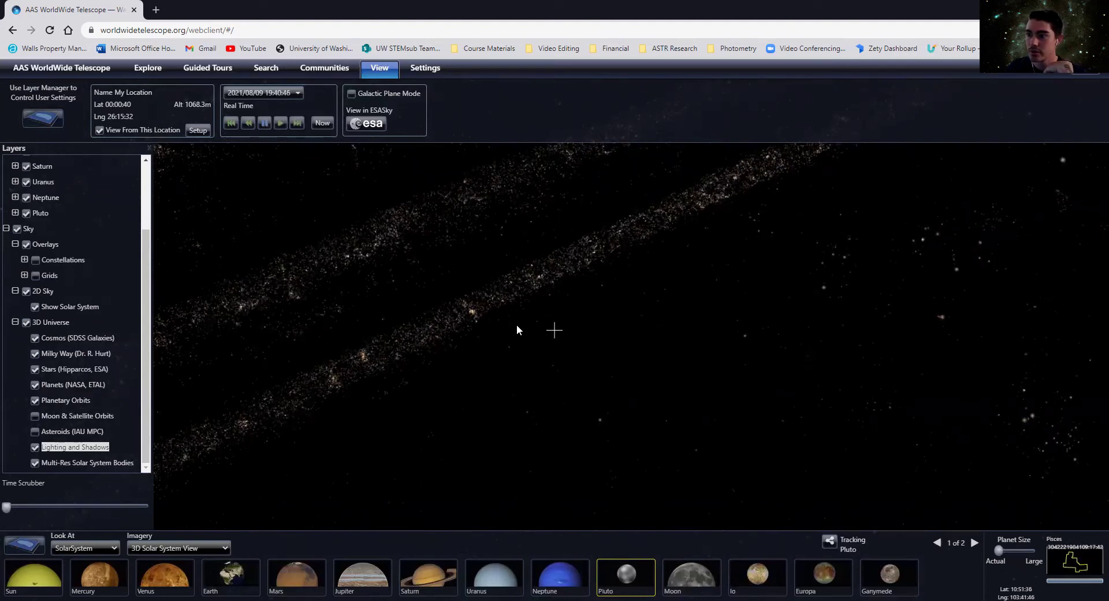
drag(641, 368, 565, 365)
drag(406, 277, 420, 267)
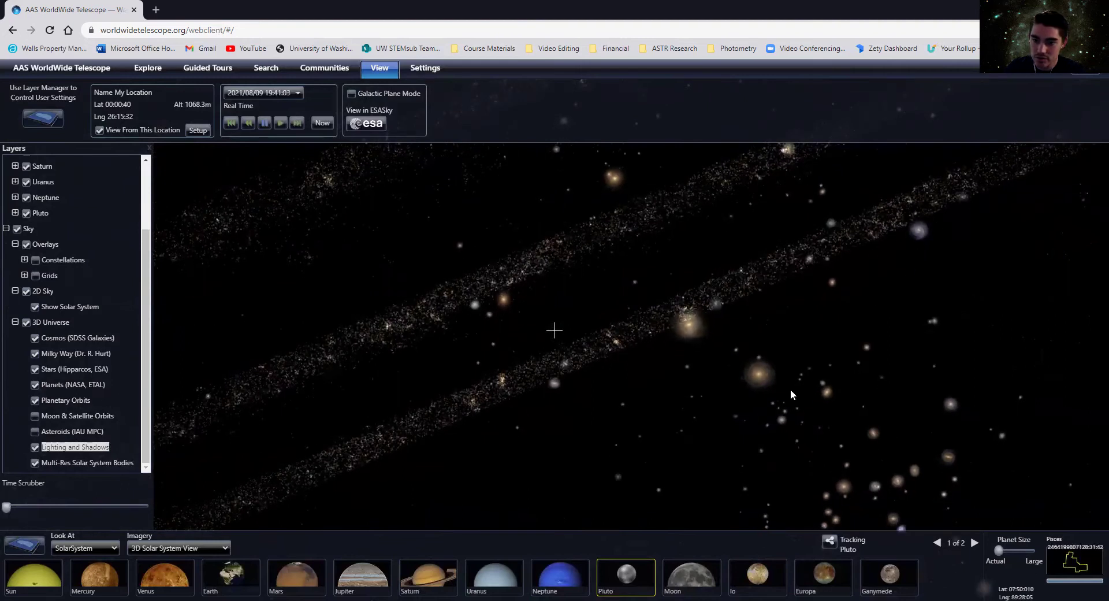
- Zoom out and rotate the view to examine the full wedge-shaped distribution of SDSS galaxies
scroll(903, 459, down, 8)
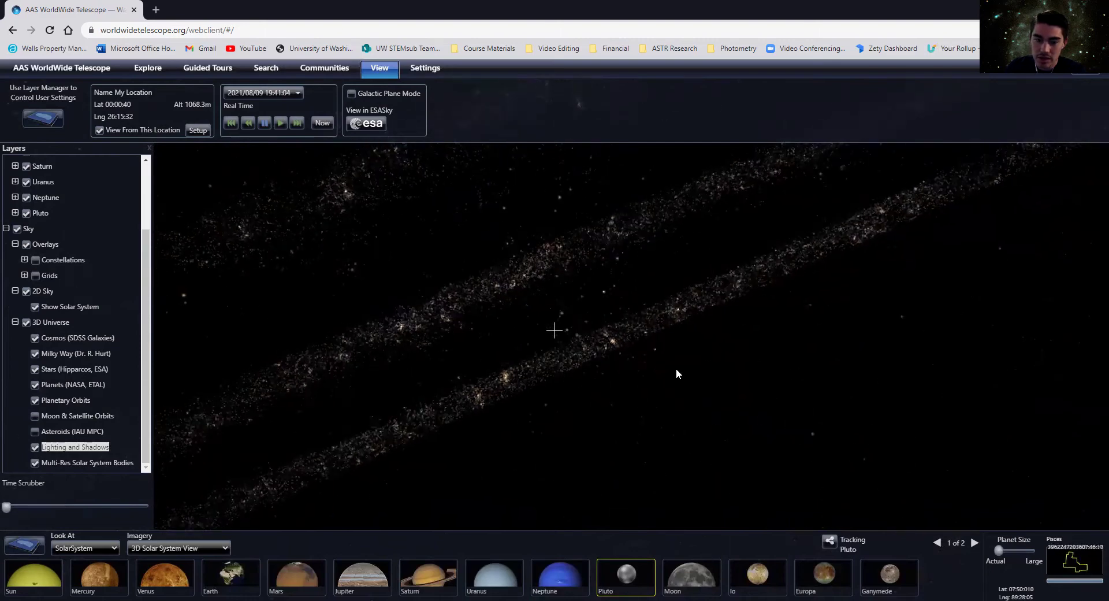
scroll(482, 329, down, 4)
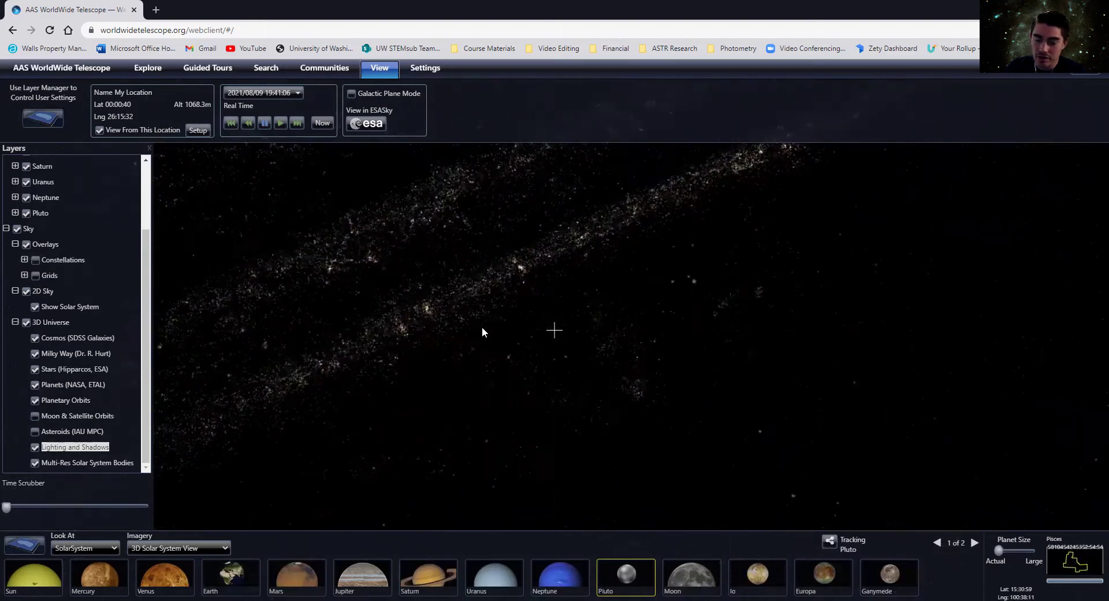
scroll(487, 334, down, 4)
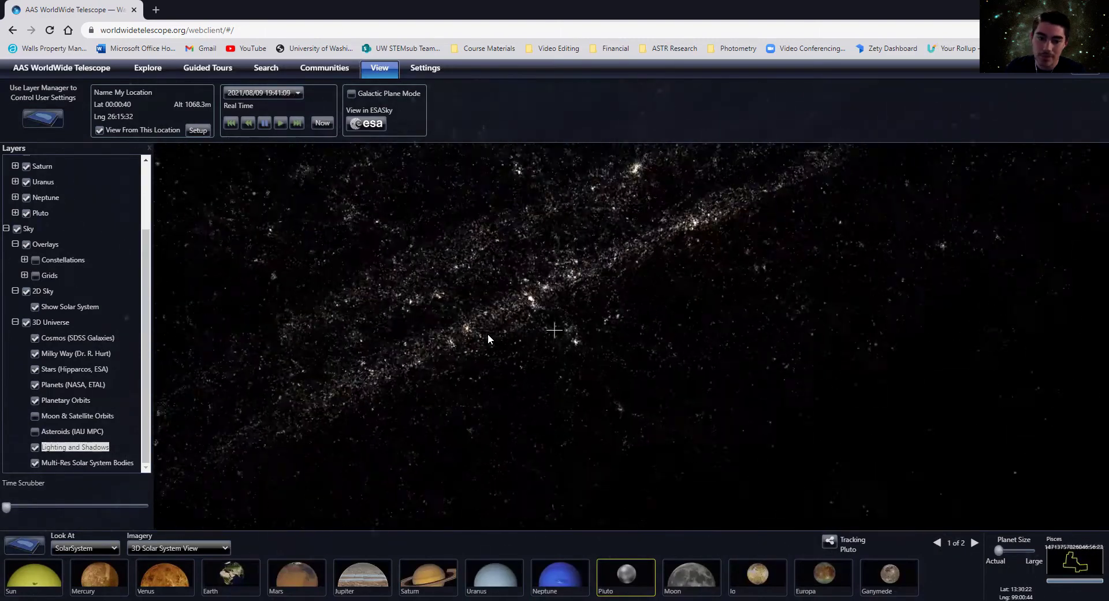
scroll(533, 338, down, 5)
scroll(533, 340, down, 6)
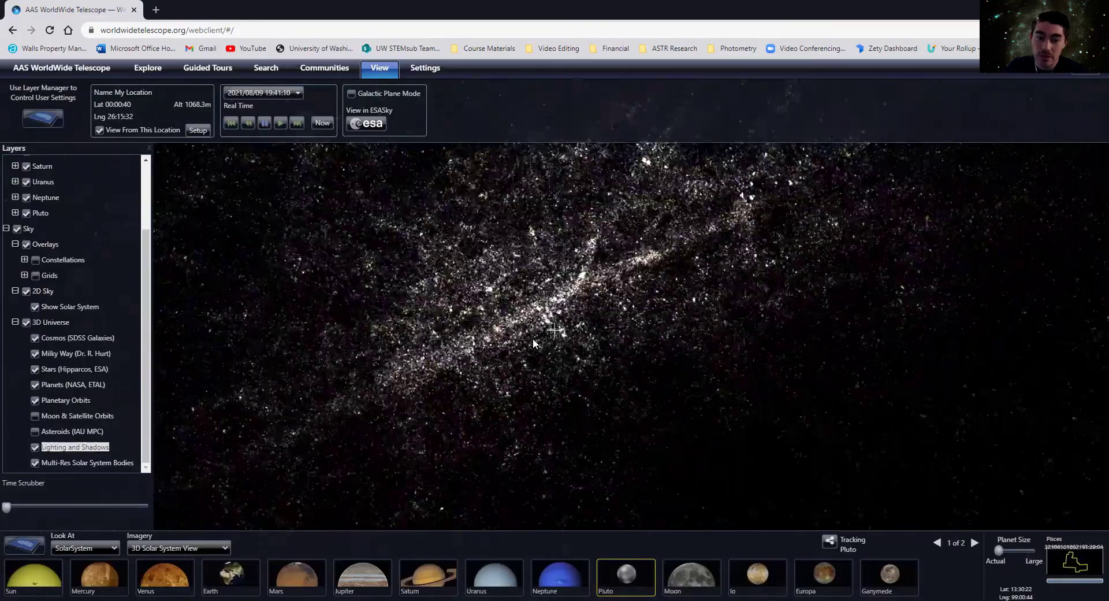
drag(495, 316, 605, 349)
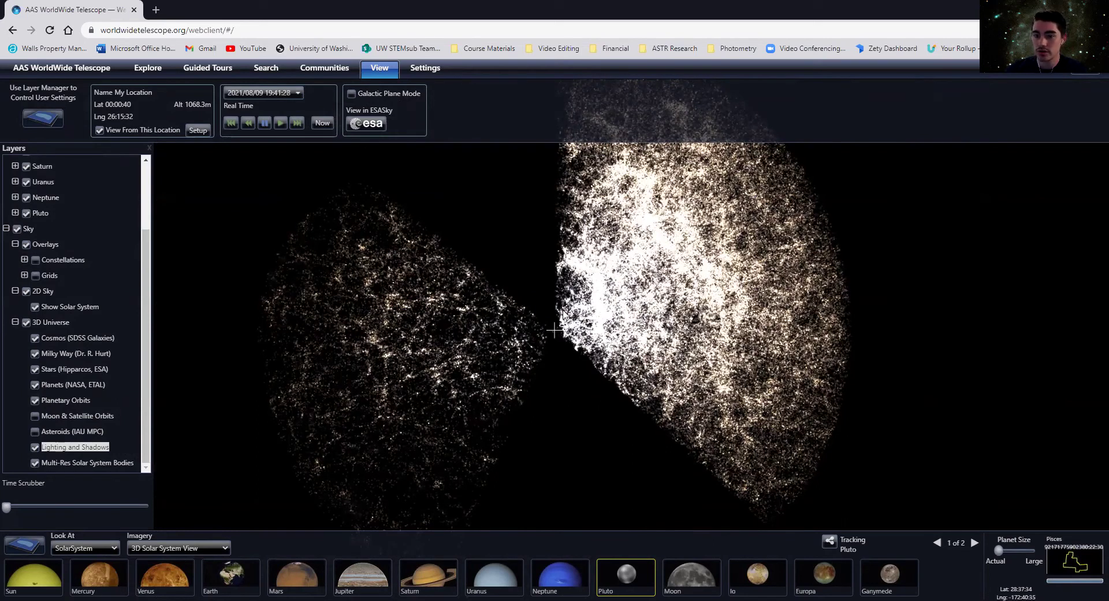
scroll(391, 301, down, 5)
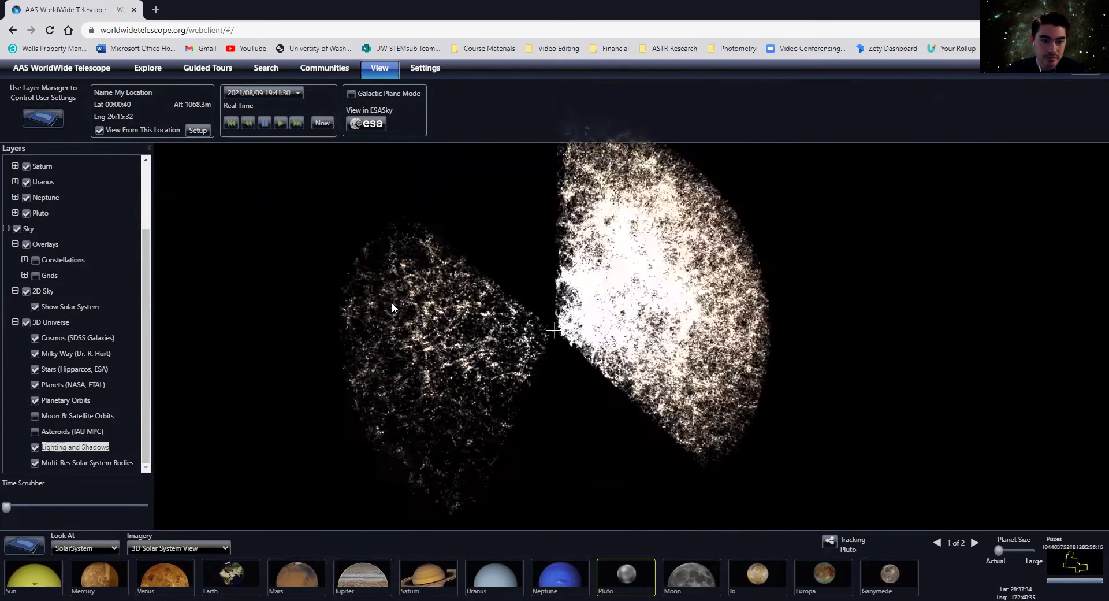
scroll(554, 346, up, 5)
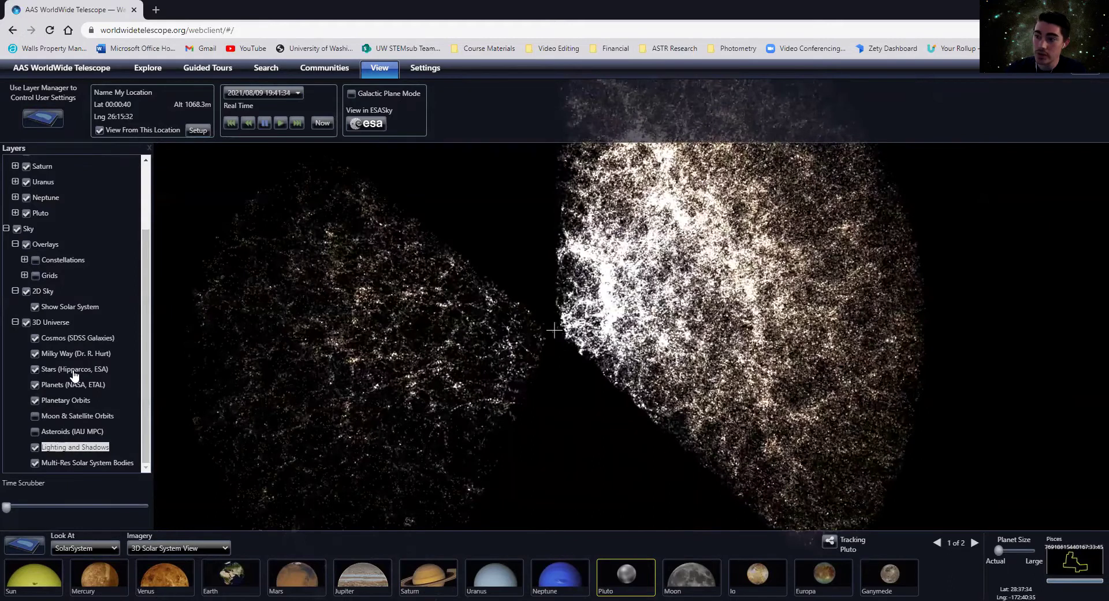
- Expand the Constellations and Grids overlay groups in the layer list and review their options alongside the 3D Universe layers
scroll(101, 372, up, 3)
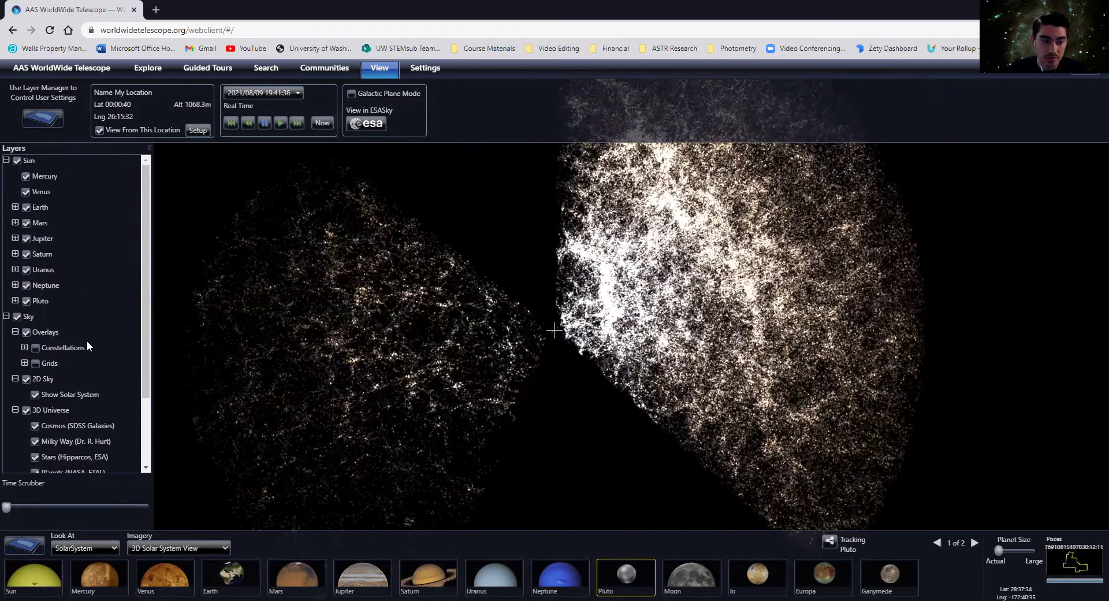
scroll(115, 378, down, 3)
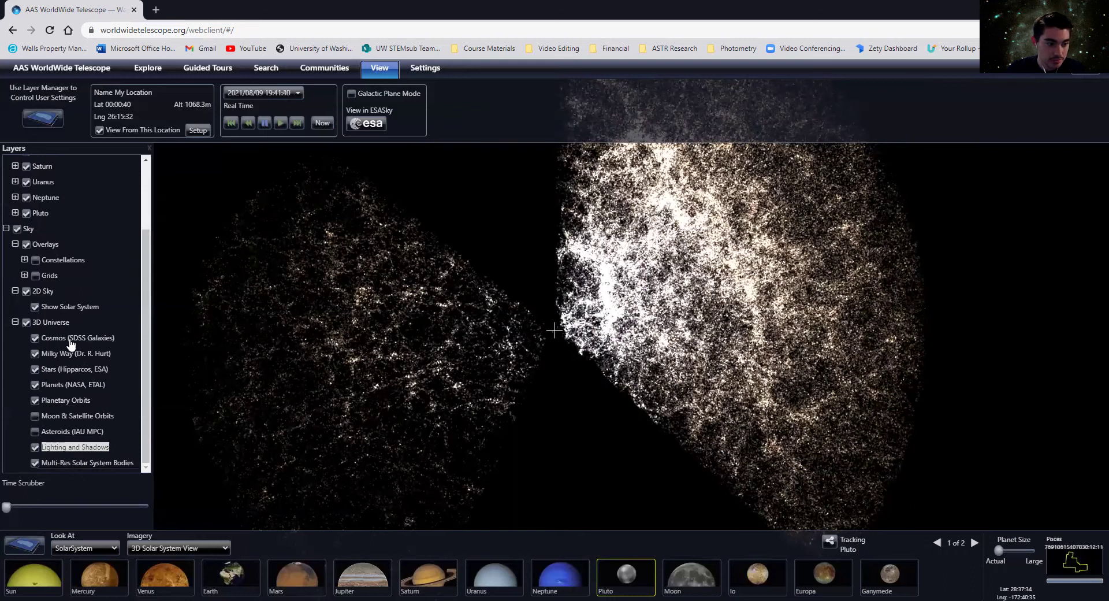
click(24, 259)
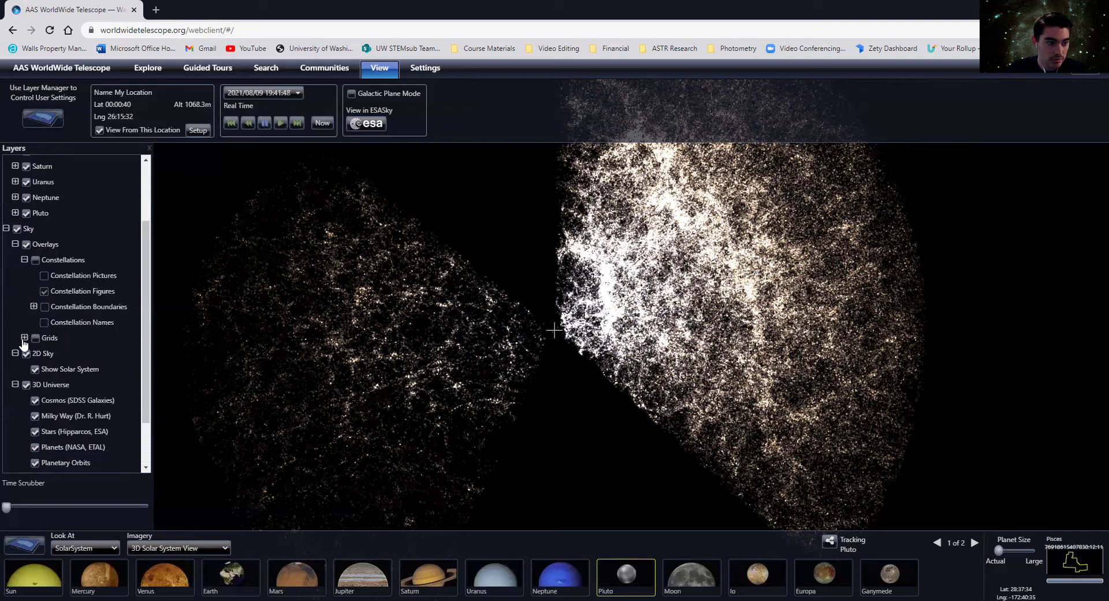
click(24, 338)
scroll(62, 381, down, 1)
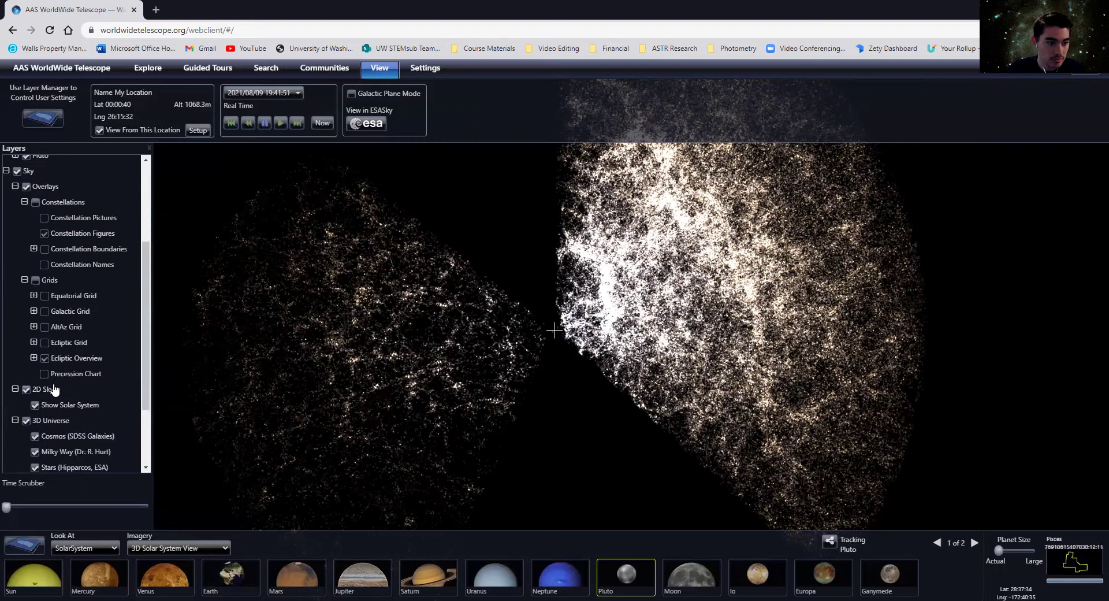
scroll(52, 389, down, 2)
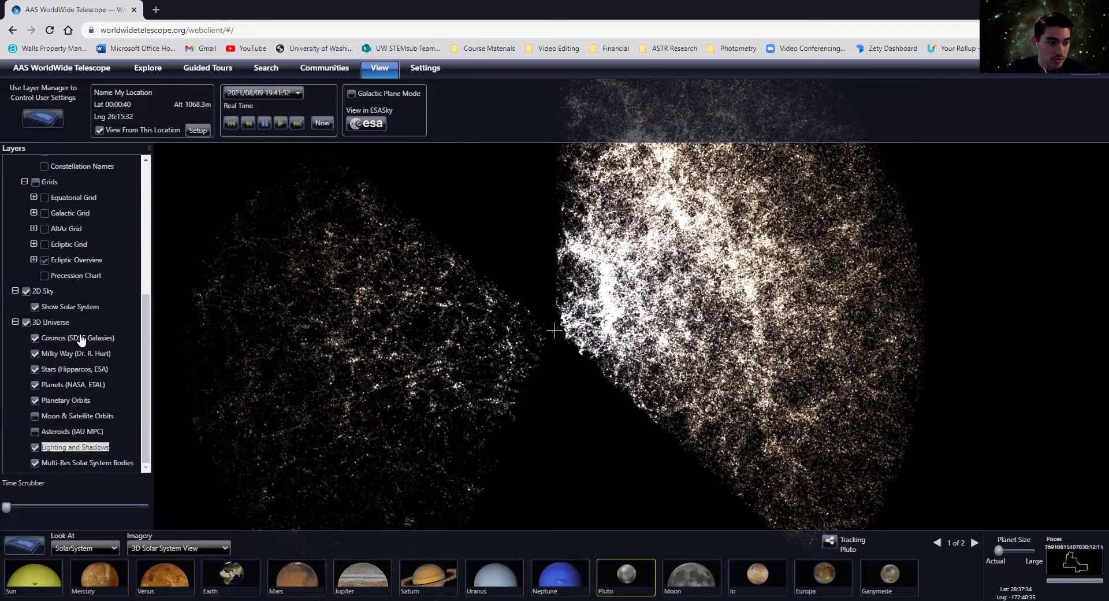
- Rotate the galaxy map and zoom far out to view its complete shape from a distance
drag(377, 422, 575, 387)
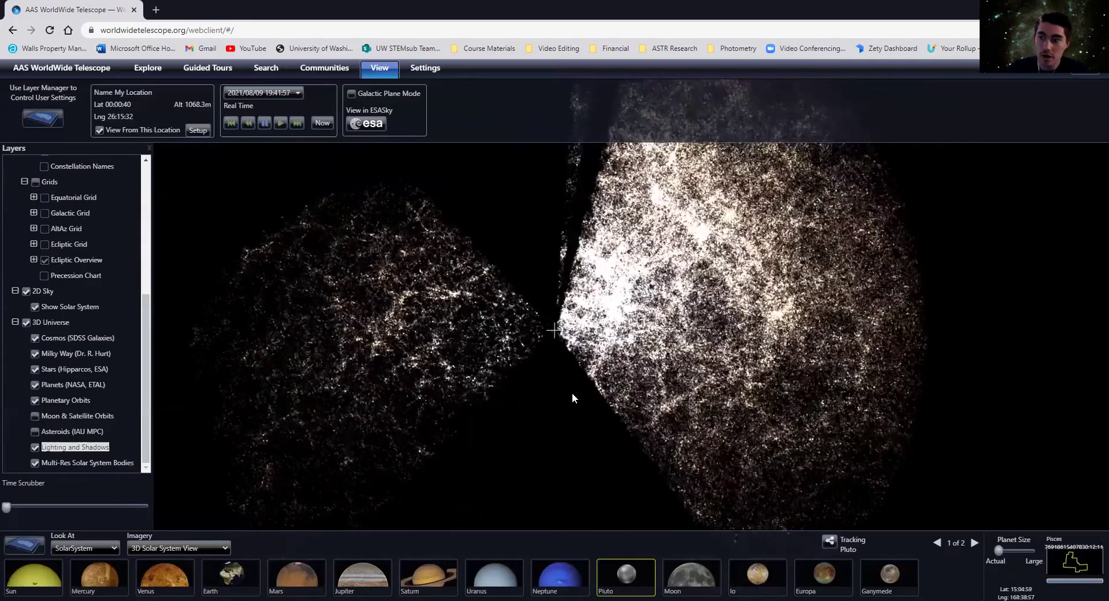
scroll(570, 392, down, 5)
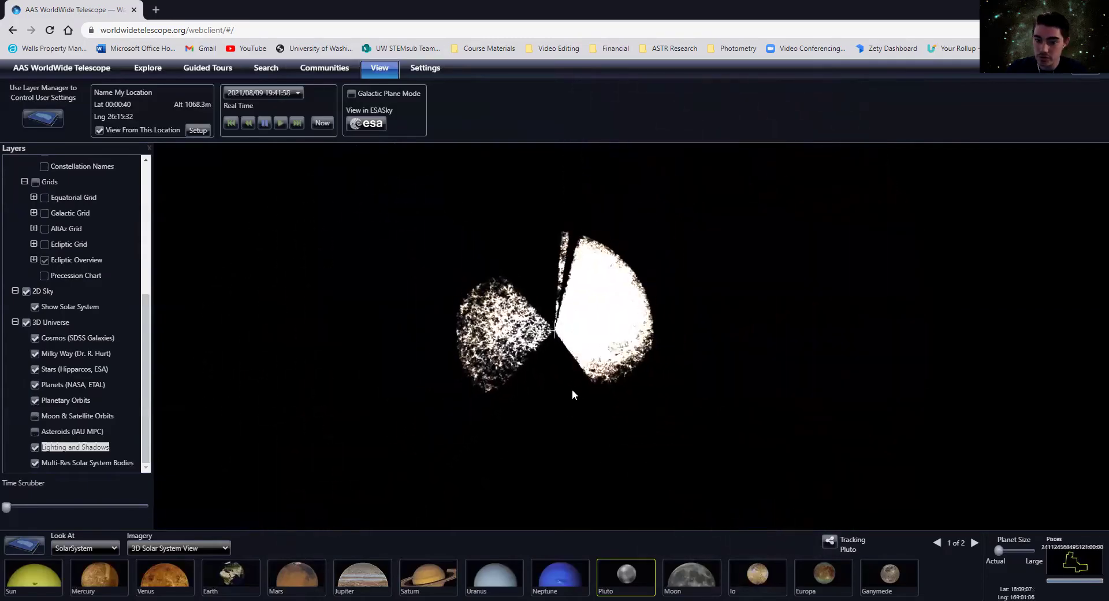
drag(473, 363, 491, 399)
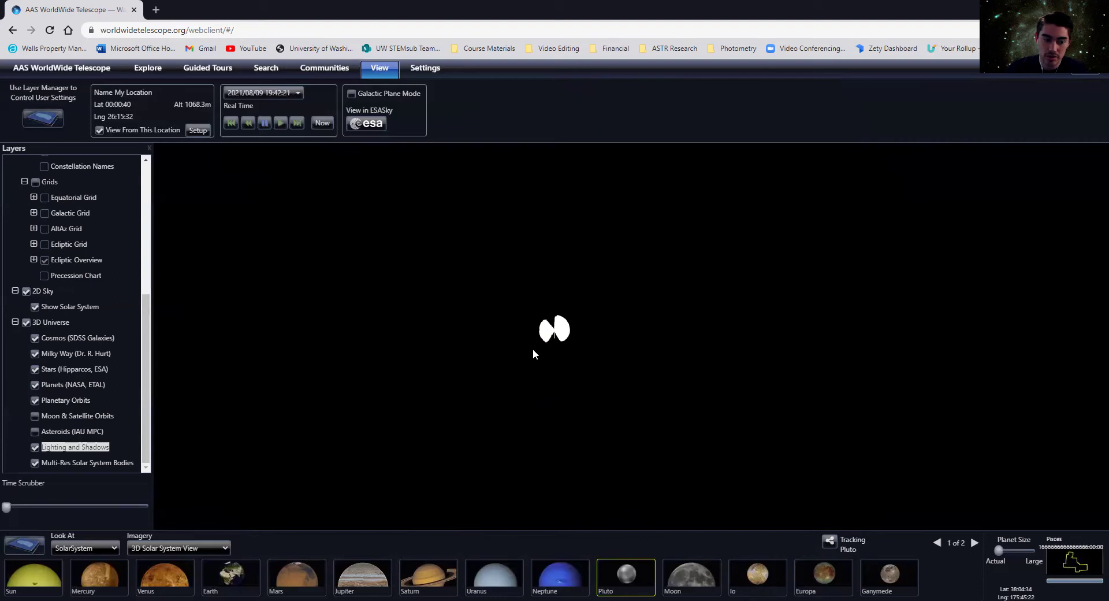
scroll(579, 306, up, 5)
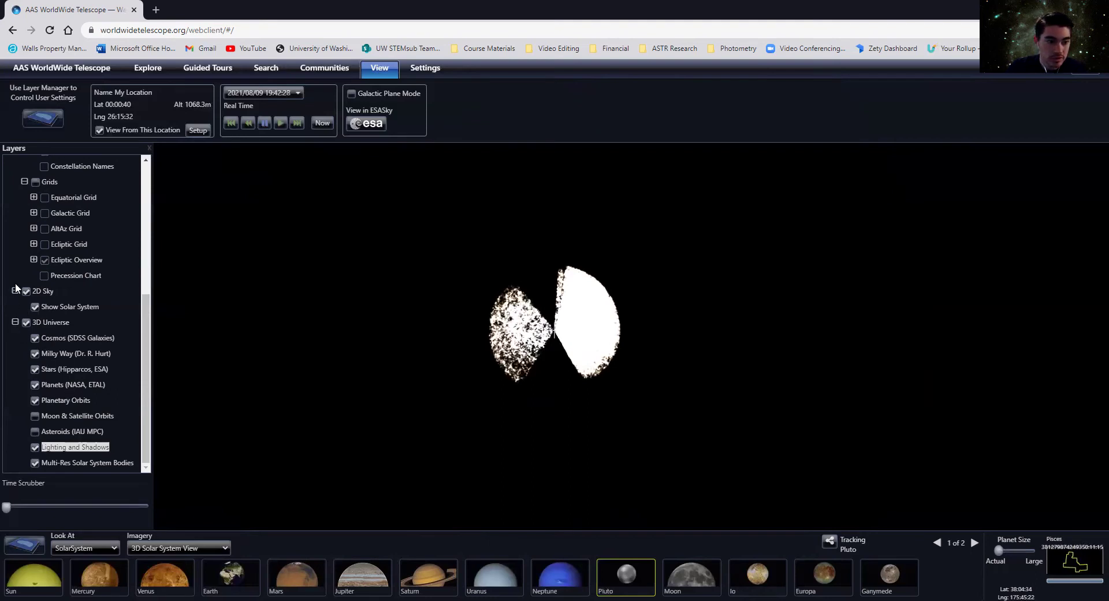
- Examine the sub-options of the grid overlays, including the Equatorial Grid's axis labels
scroll(16, 286, up, 2)
click(34, 313)
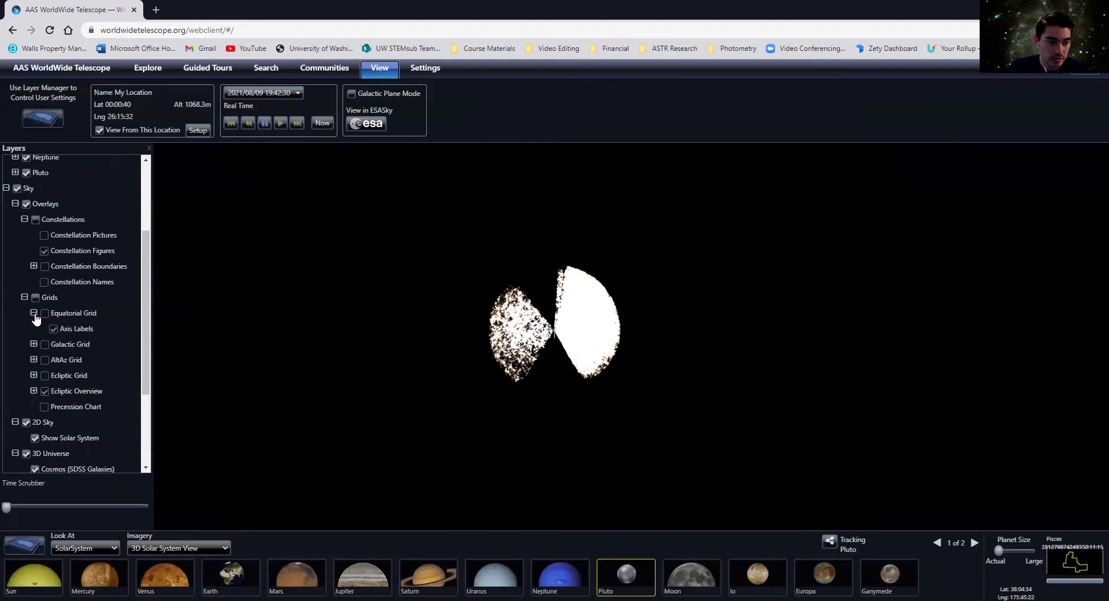
click(35, 315)
click(34, 329)
click(34, 329)
click(34, 360)
click(33, 359)
- Examine the constellation overlay options, including the boundaries' sub-option, and look through the rest of the layer list
scroll(32, 346, up, 3)
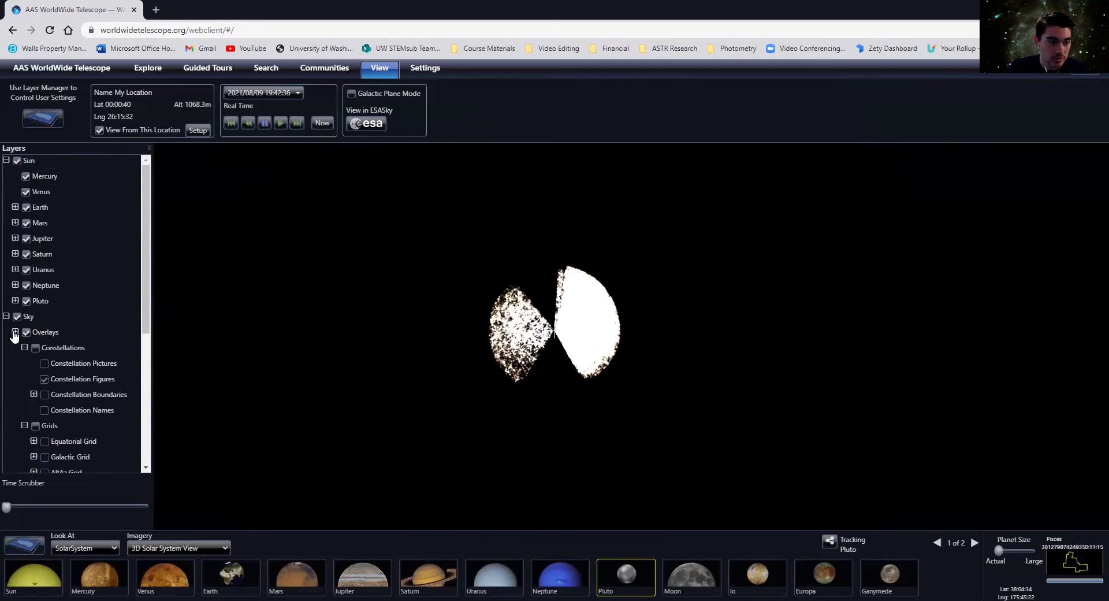
click(24, 347)
click(25, 347)
click(33, 394)
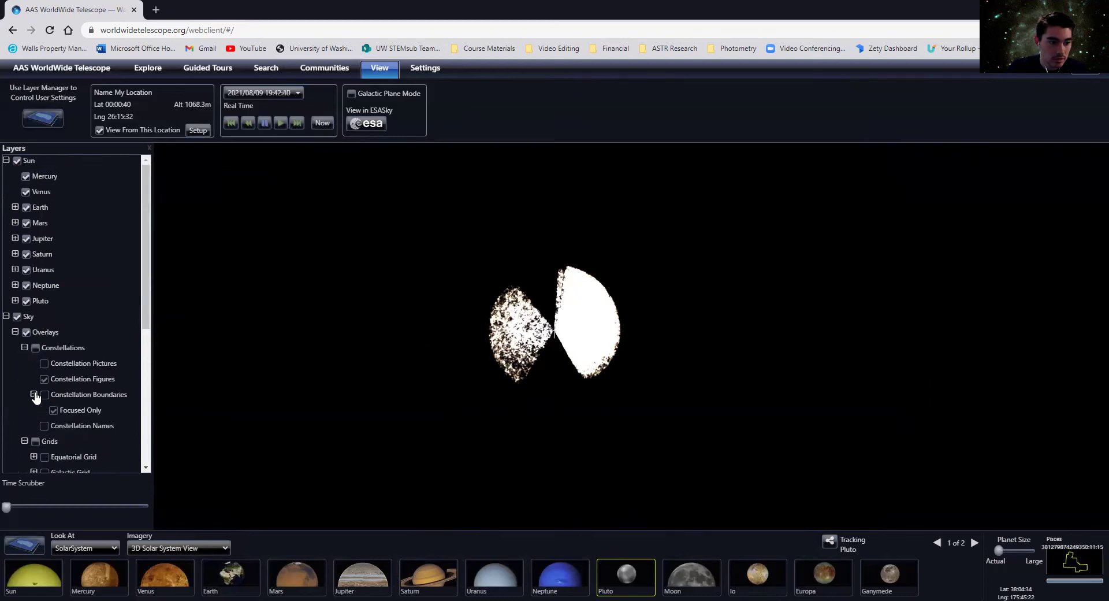
click(34, 394)
scroll(40, 367, down, 2)
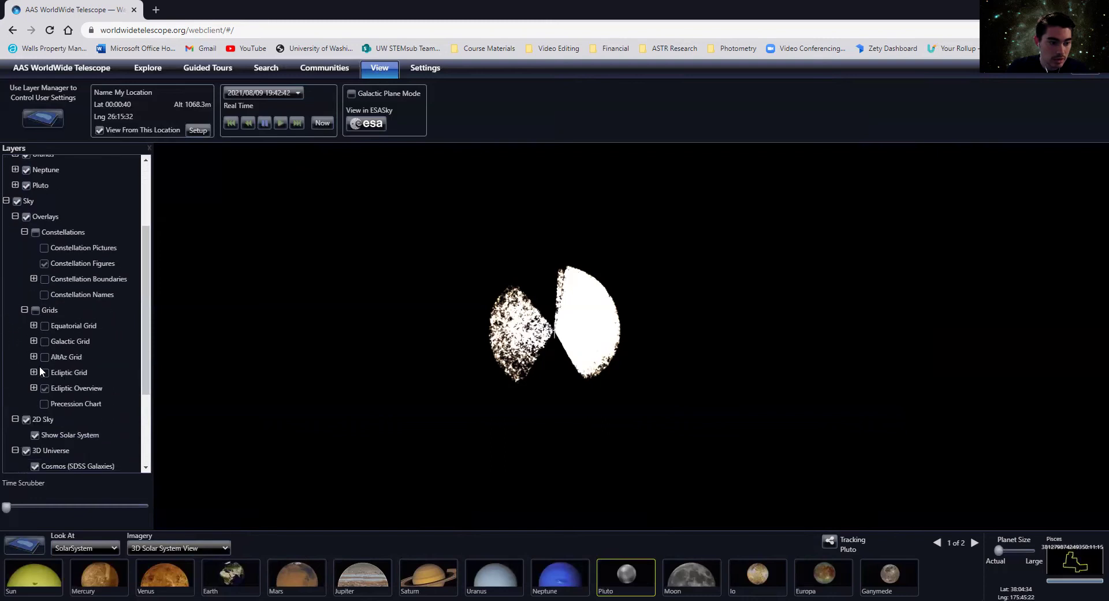
scroll(92, 355, down, 2)
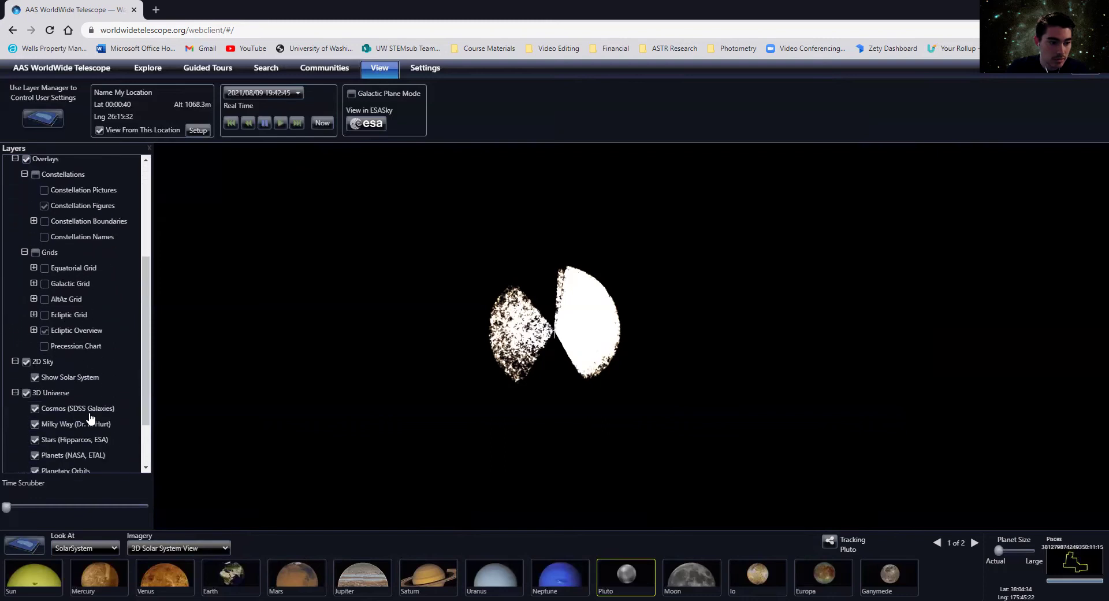
scroll(104, 432, down, 1)
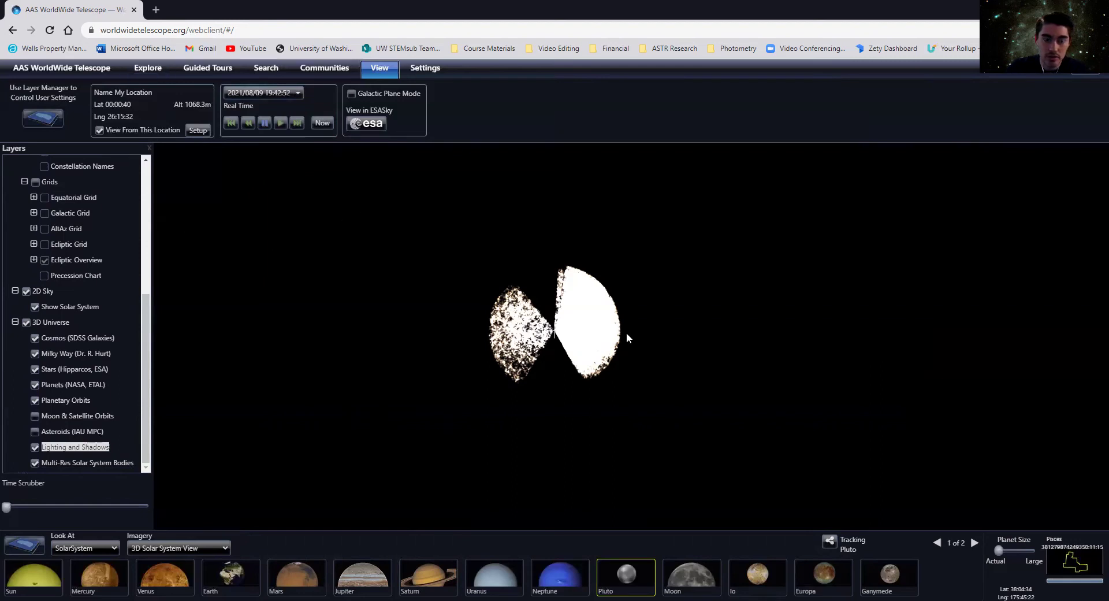
- Rotate the SDSS galaxy map and zoom in through it until the whole Milky Way spiral is in view
drag(597, 335, 526, 316)
scroll(526, 315, up, 5)
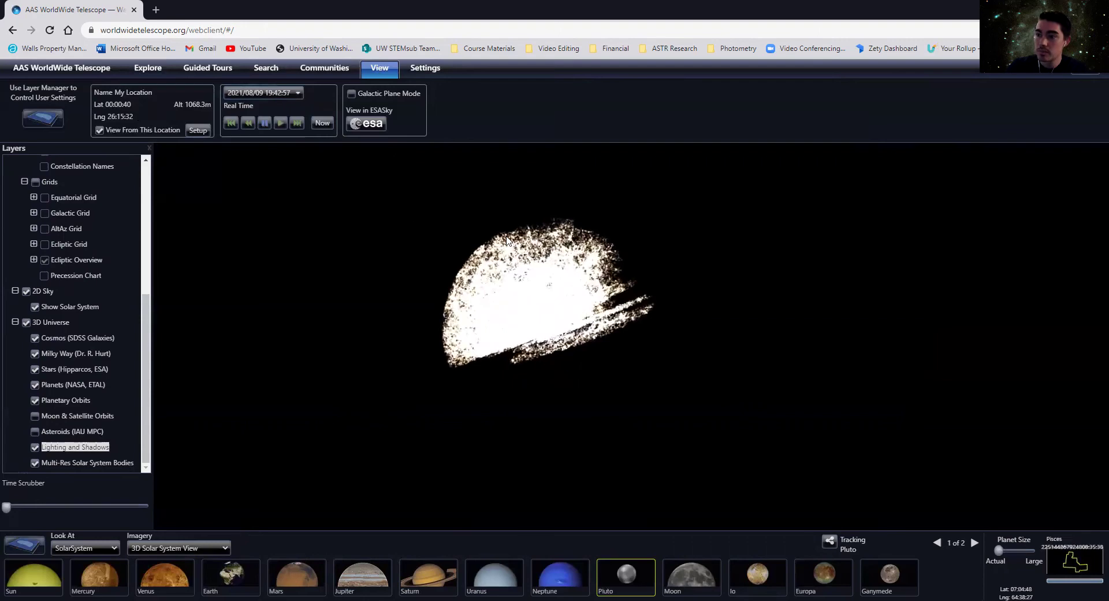
scroll(501, 255, up, 5)
drag(491, 259, 569, 324)
scroll(539, 292, up, 5)
scroll(578, 335, up, 5)
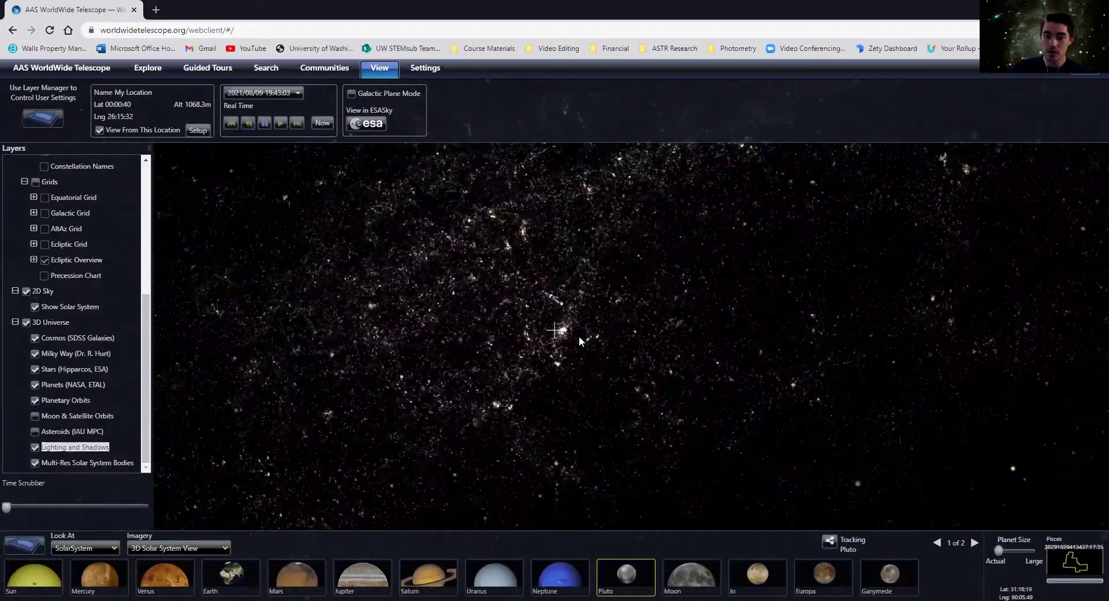
scroll(578, 336, up, 4)
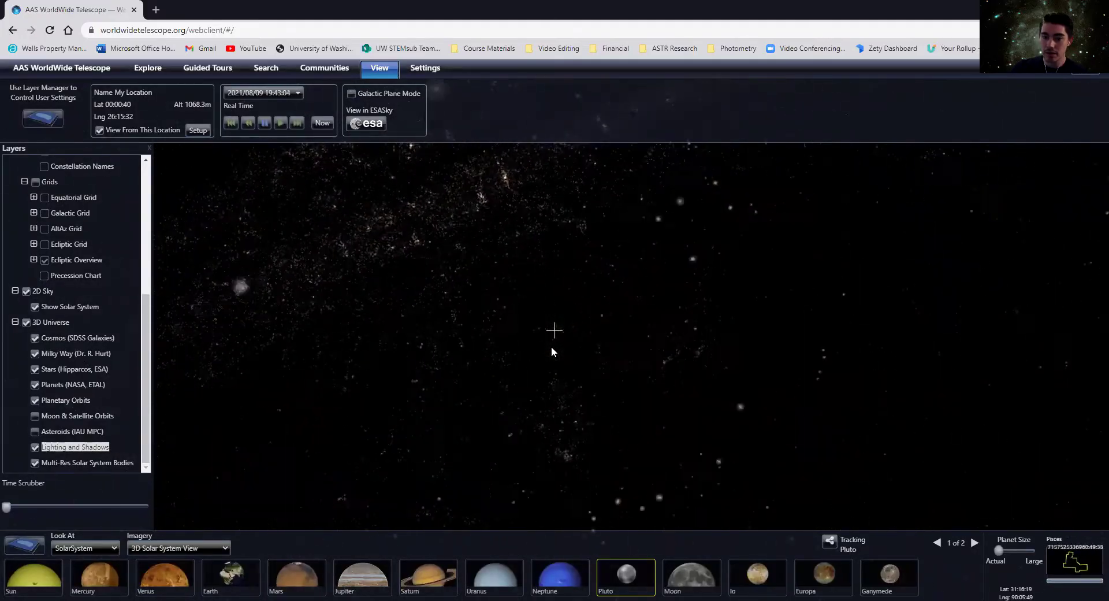
scroll(551, 347, up, 3)
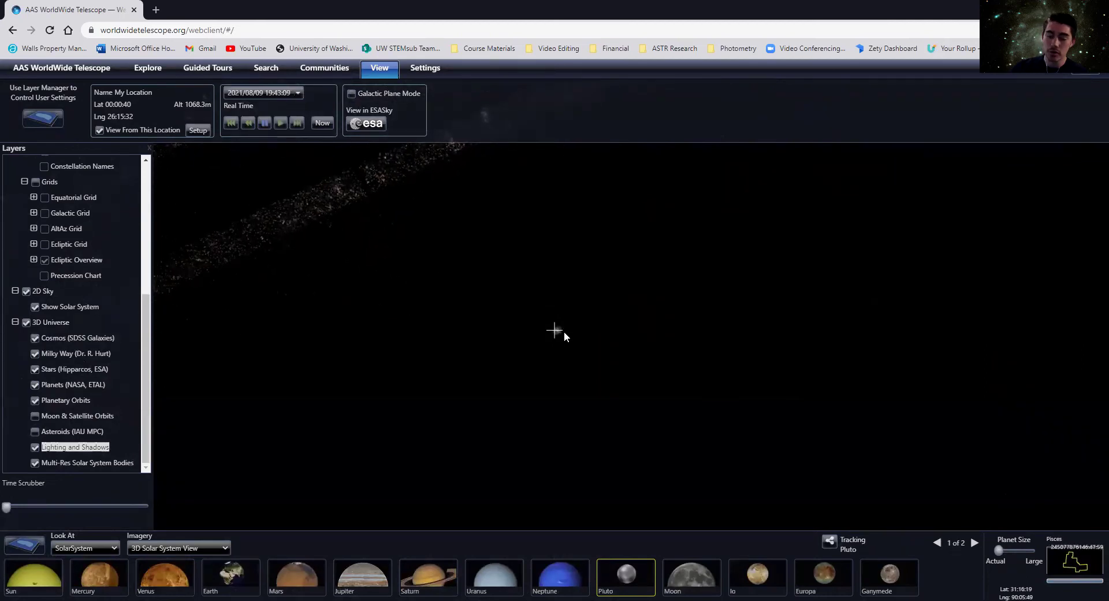
scroll(560, 330, up, 3)
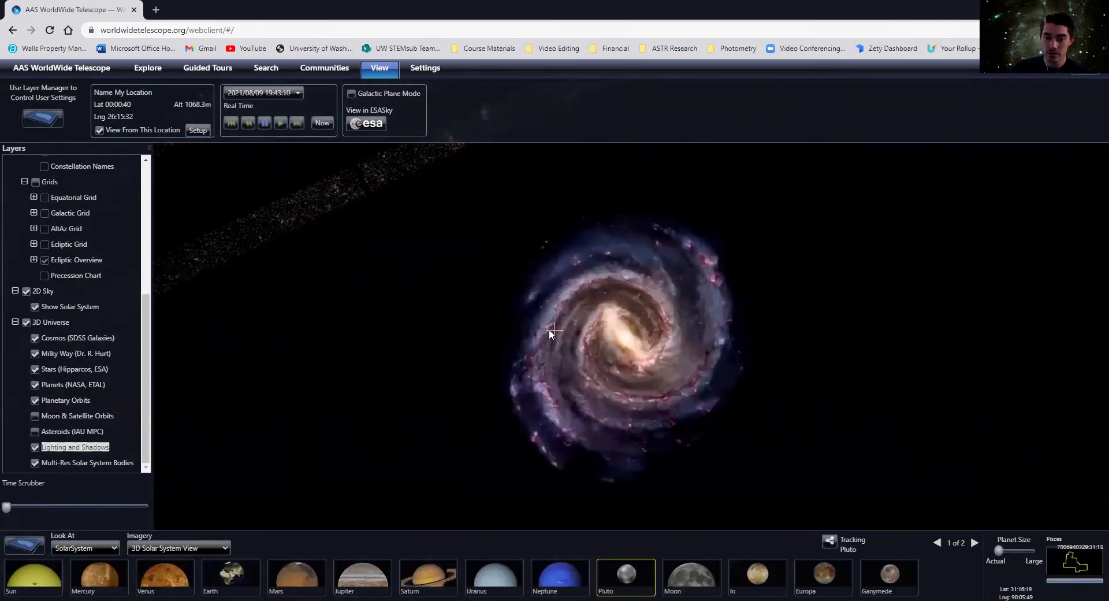
- Zoom in through the Milky Way's disk and the nearby stars to the planetary orbits of the solar system
scroll(550, 330, up, 5)
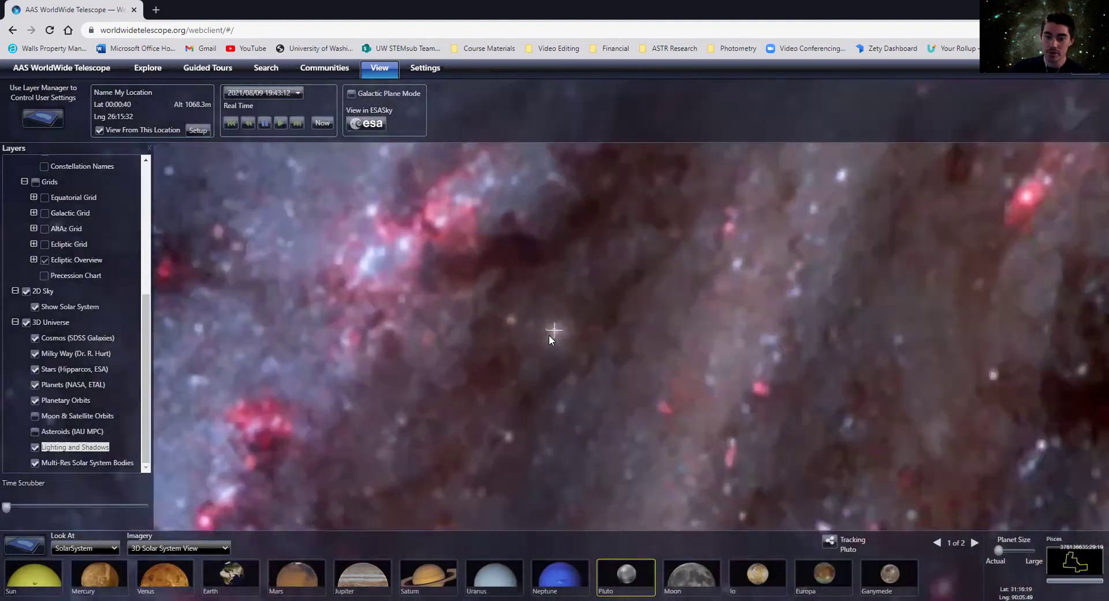
scroll(549, 335, up, 8)
scroll(553, 334, up, 6)
scroll(553, 337, up, 5)
scroll(543, 337, up, 2)
scroll(536, 331, up, 3)
scroll(533, 342, up, 2)
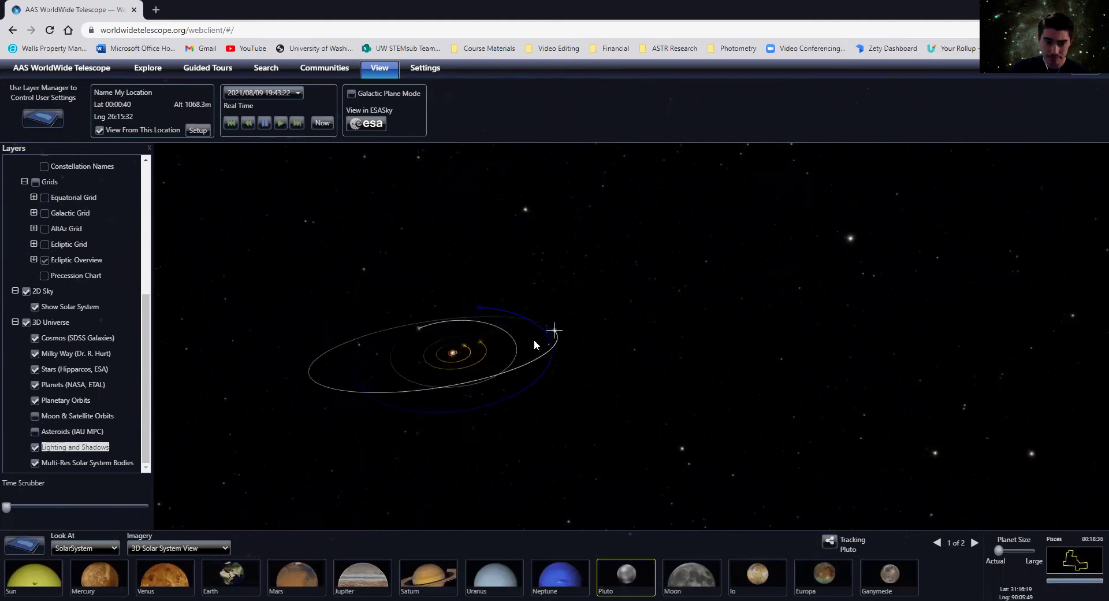
- Review the available Look At modes, and hide and redisplay the layer list with each of its two toggles
click(86, 548)
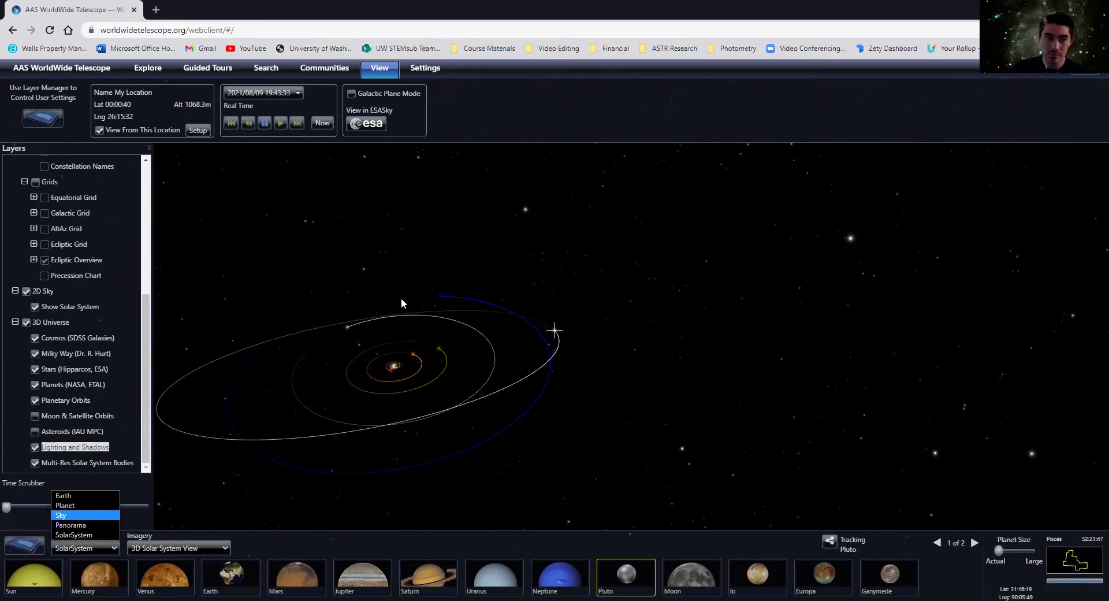
drag(344, 337, 414, 375)
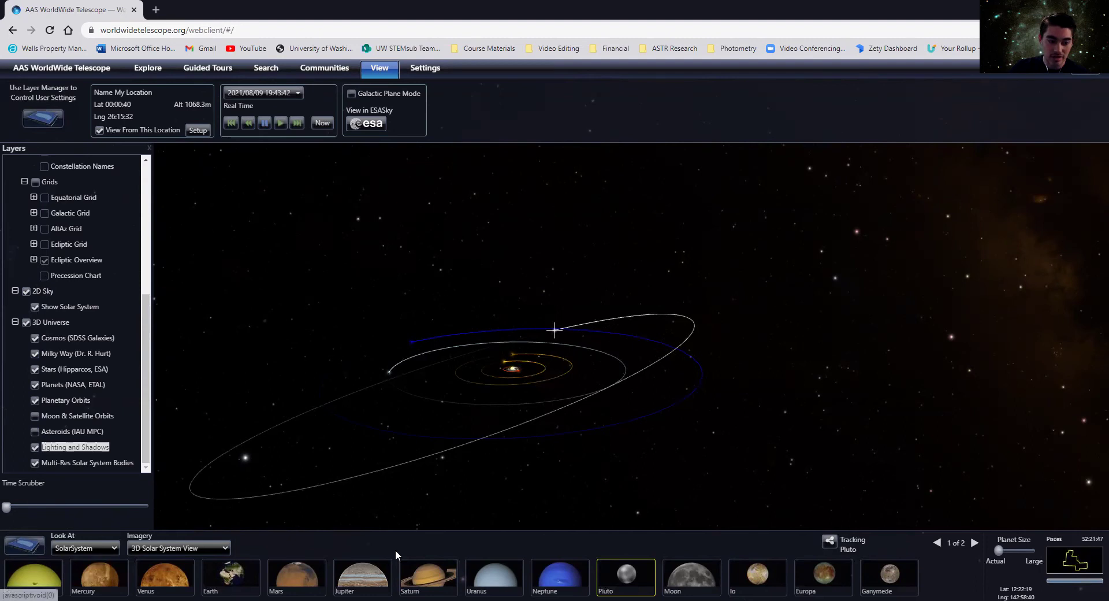
click(21, 550)
click(21, 549)
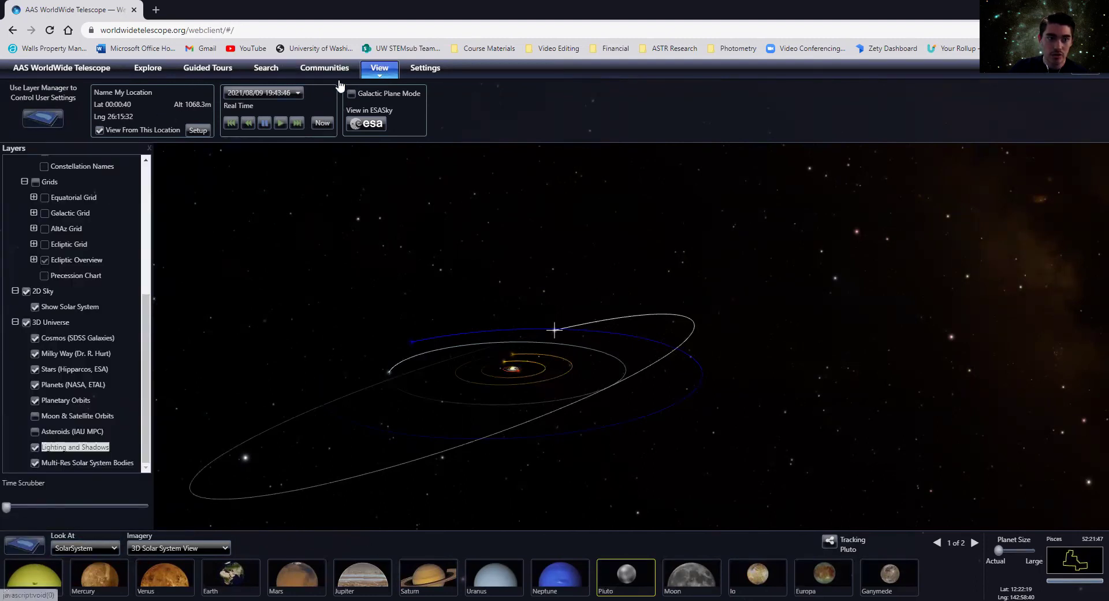
click(37, 118)
click(37, 118)
click(38, 118)
click(39, 118)
mouse_move(388, 318)
mouse_down()
mouse_move(417, 314)
mouse_move(408, 330)
mouse_move(370, 328)
mouse_move(378, 314)
mouse_up()
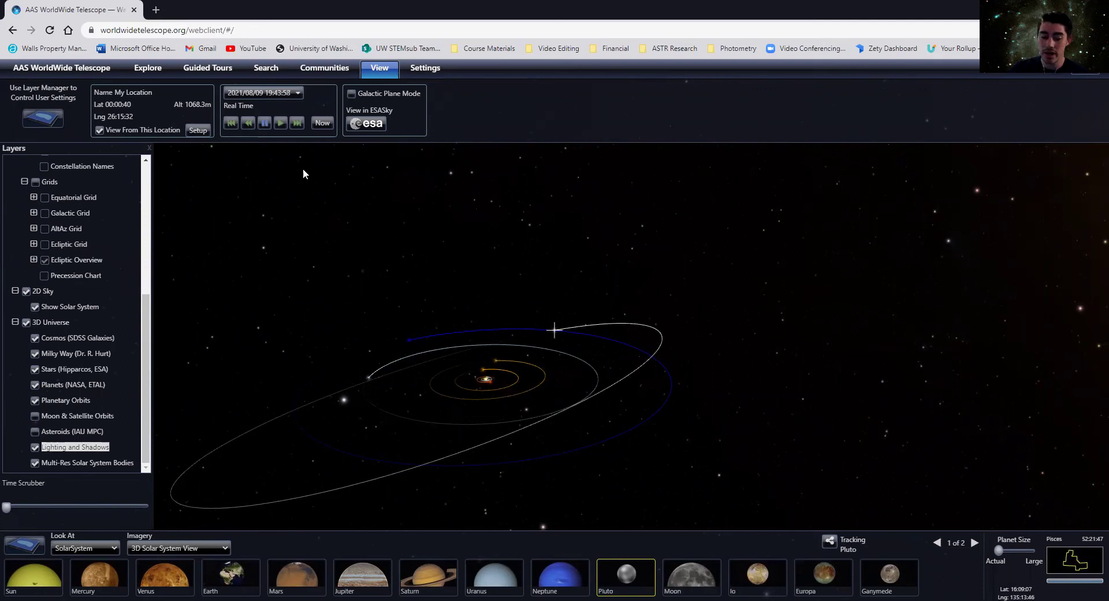
- Open the Learning WWT folder of guided tours and view the description of the Using the Observing Time pane tour
click(209, 69)
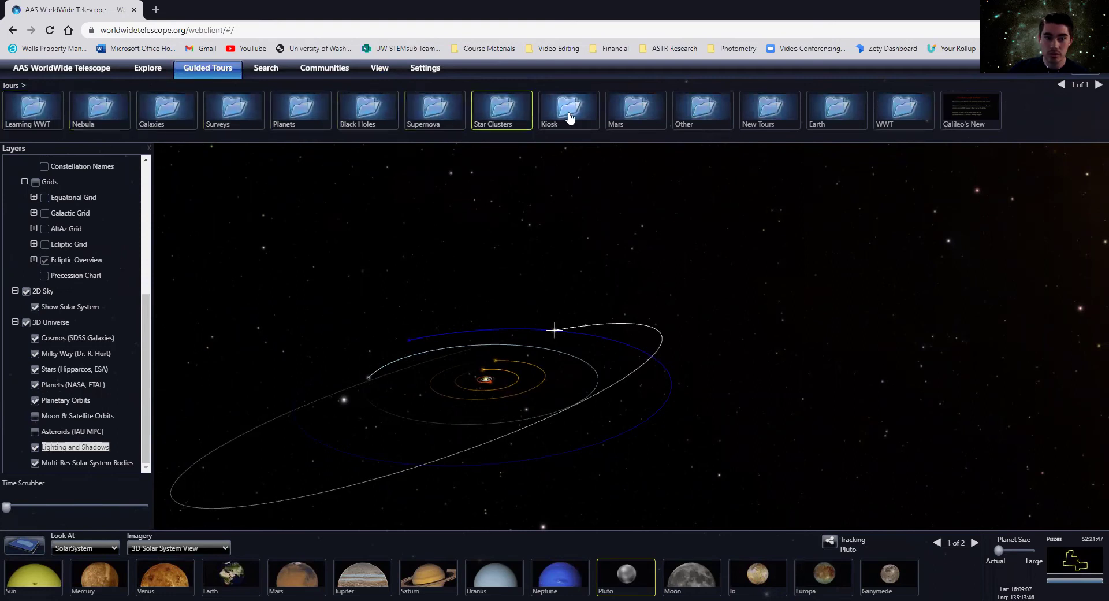
click(51, 117)
mouse_move(315, 110)
mouse_move(78, 104)
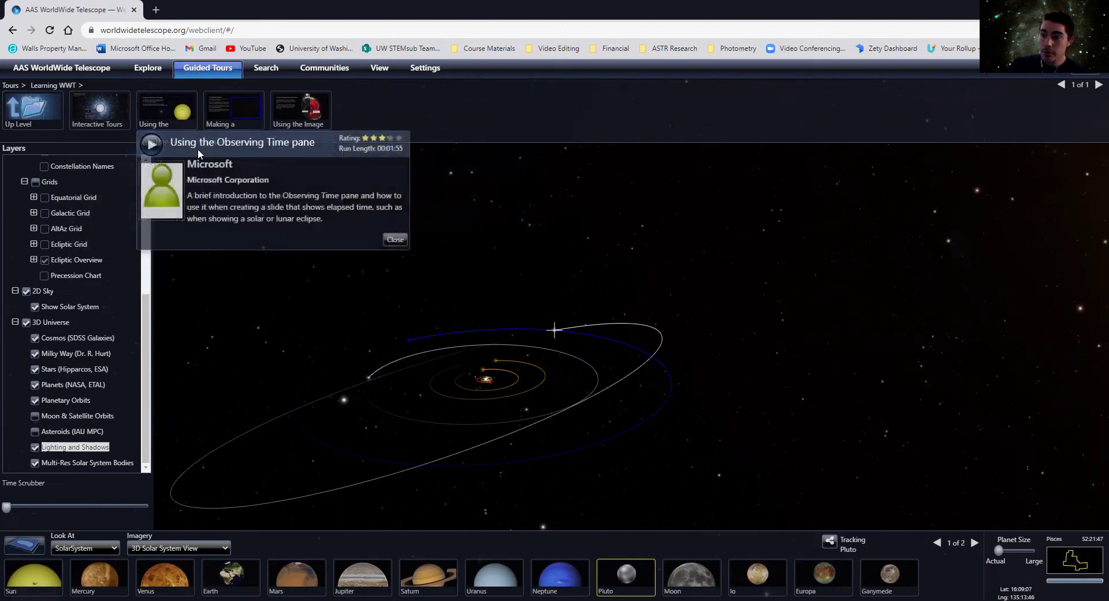
- Return to the Explore collections, switch the view mode to Sky and look around near Andromeda
click(149, 68)
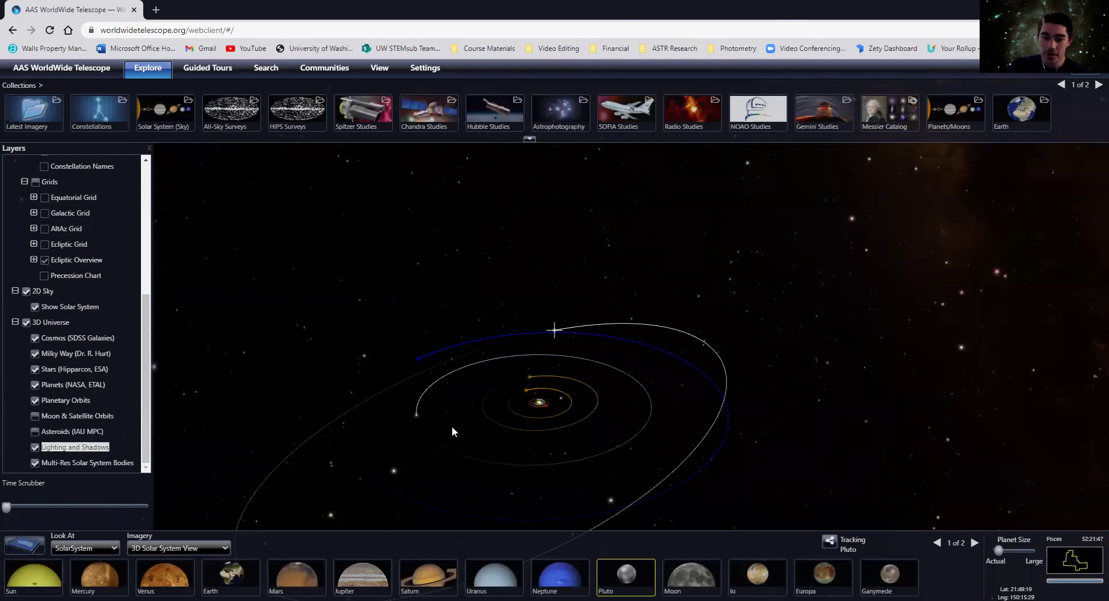
click(85, 548)
click(65, 514)
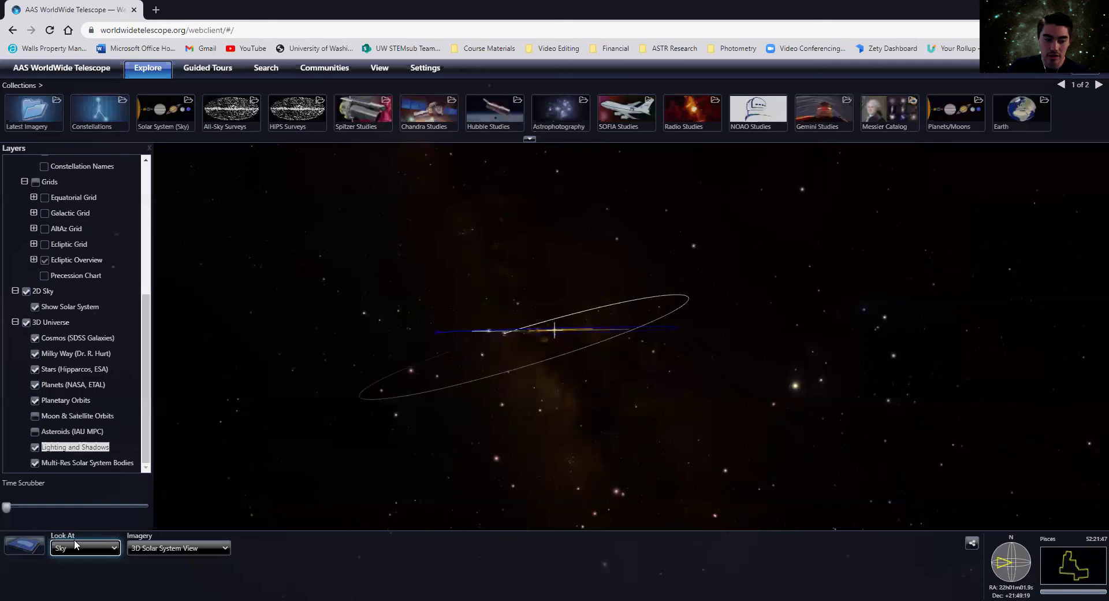
drag(563, 354, 400, 316)
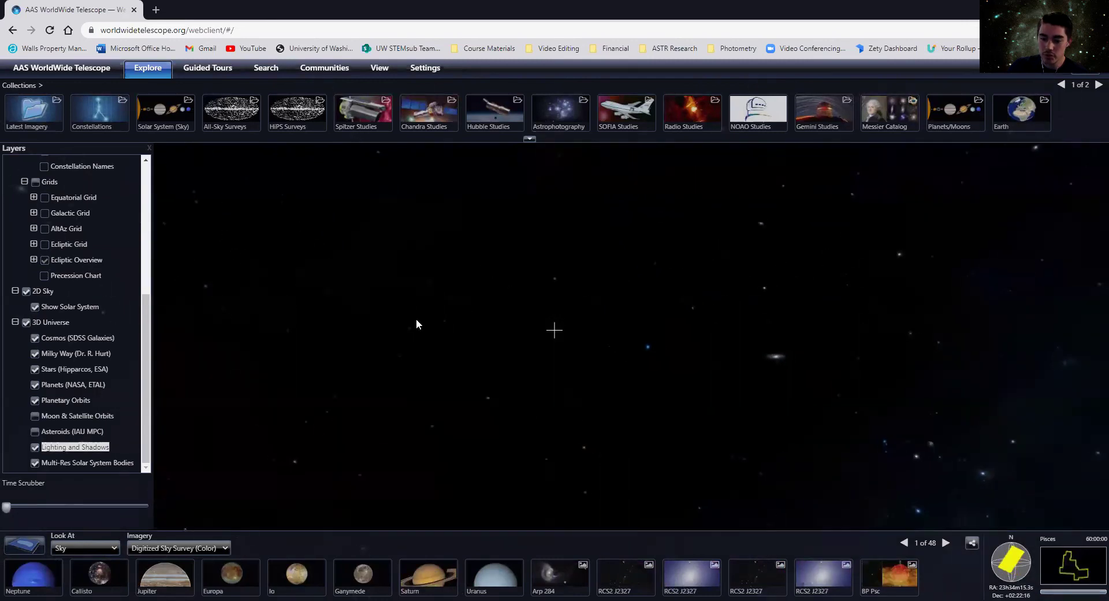
drag(530, 334, 333, 162)
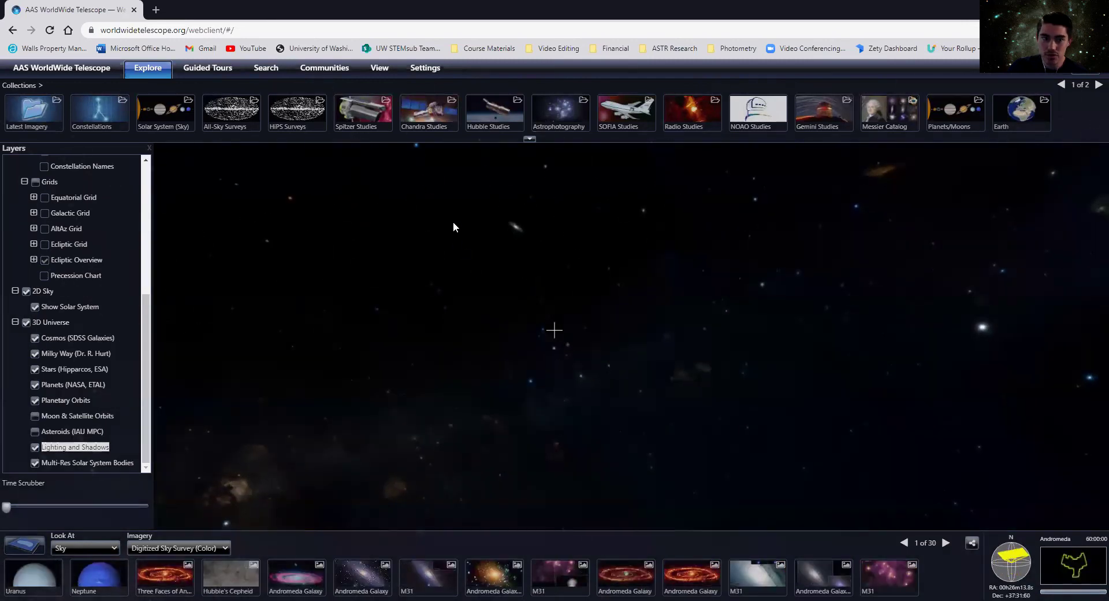
- Bring up the object search with its RA and Dec fields, and look across the sky and the Milky Way band
click(266, 68)
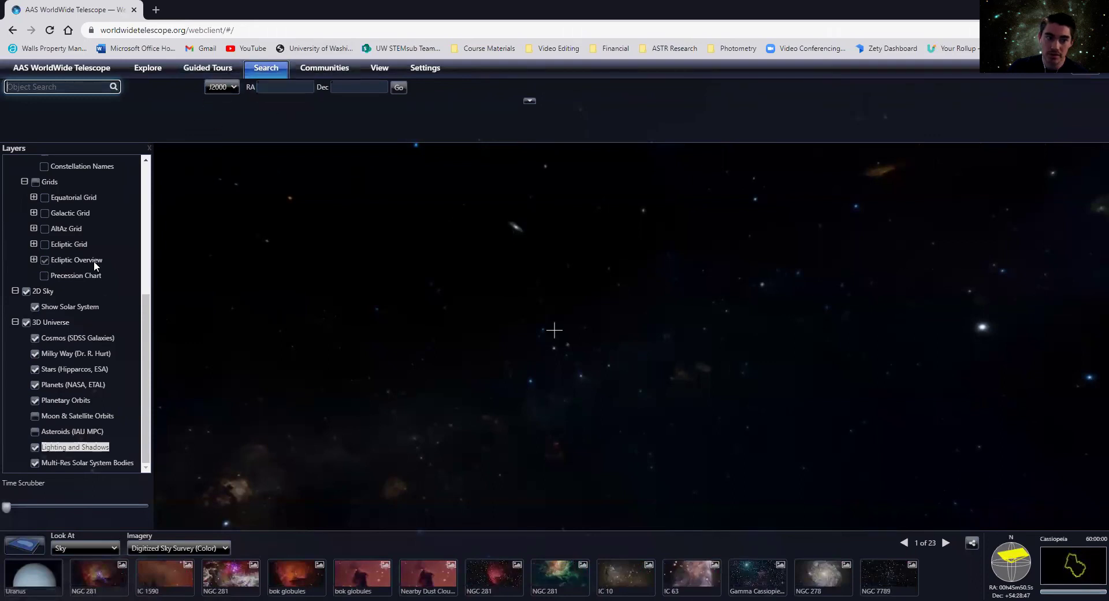
scroll(85, 282, up, 4)
scroll(85, 281, up, 1)
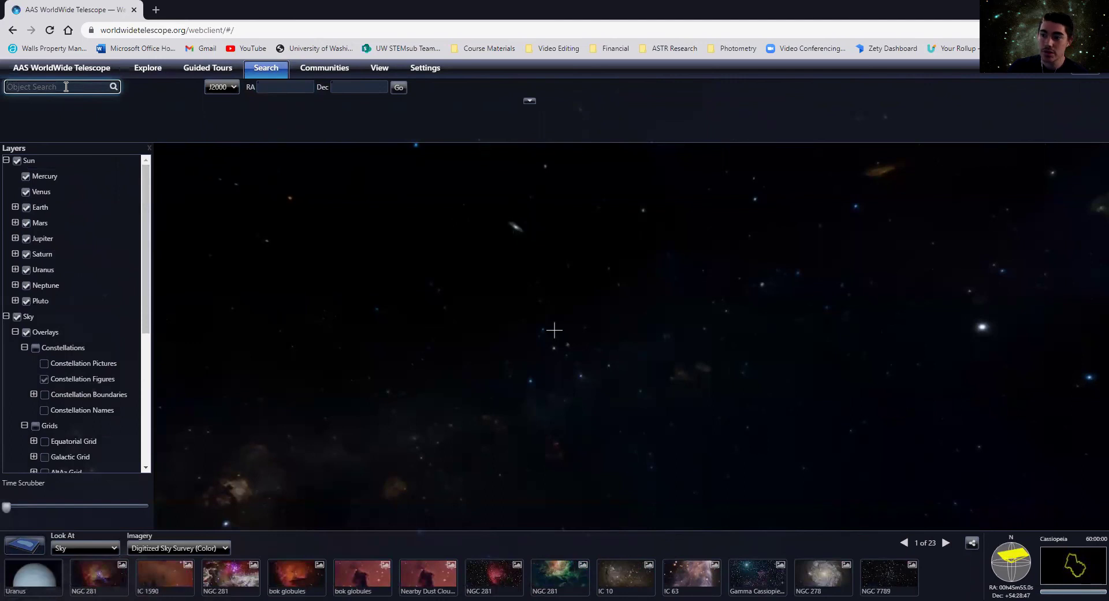
drag(549, 295, 345, 219)
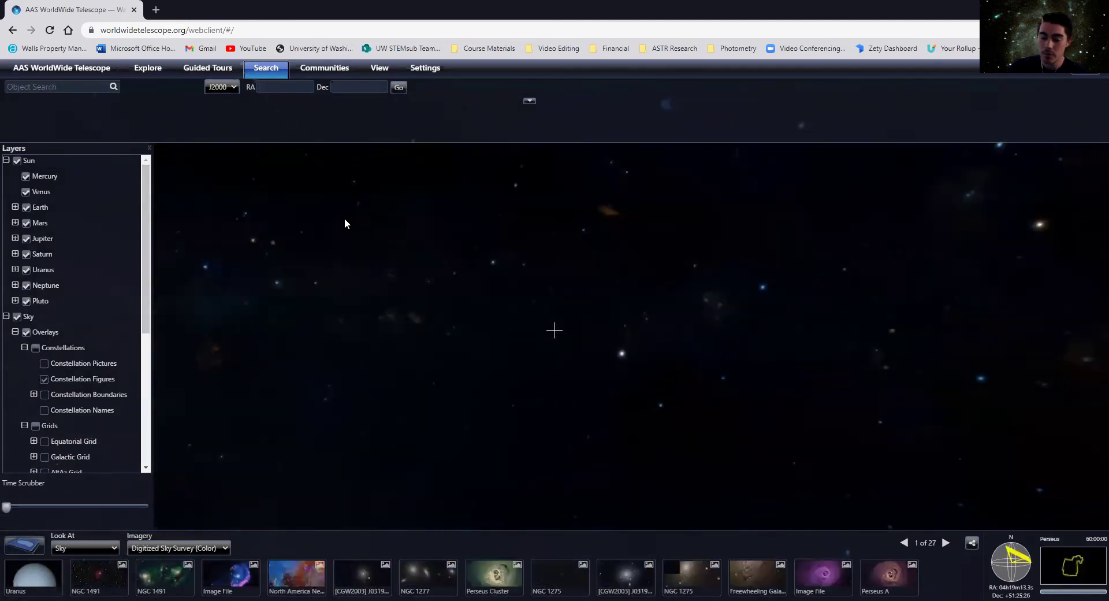
drag(693, 340, 530, 302)
drag(756, 355, 480, 297)
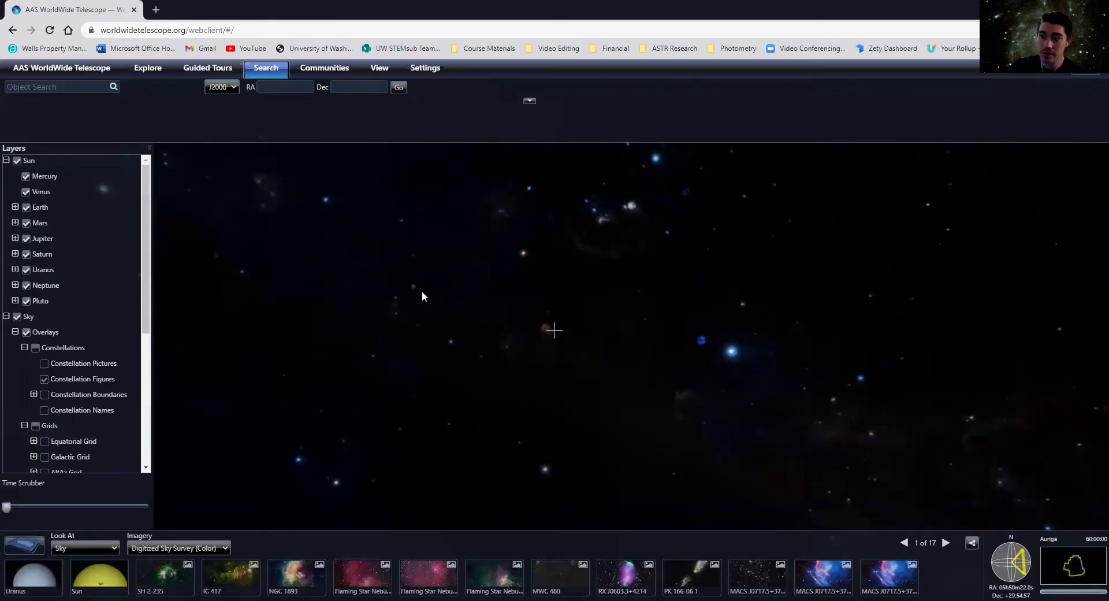
click(65, 86)
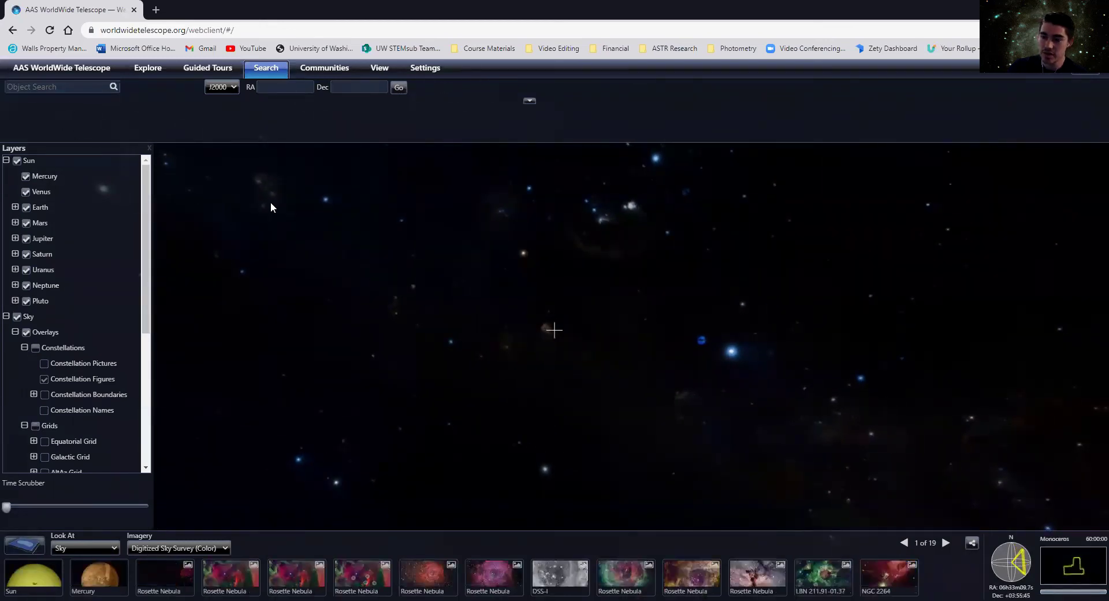
drag(654, 332, 411, 317)
drag(726, 355, 433, 295)
drag(764, 353, 576, 237)
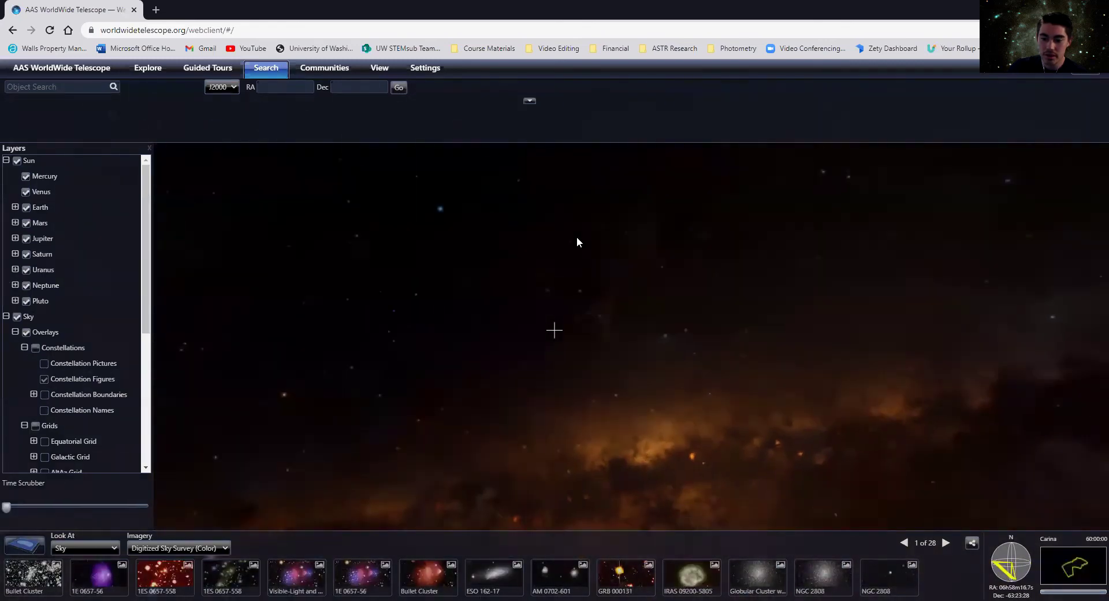
click(100, 85)
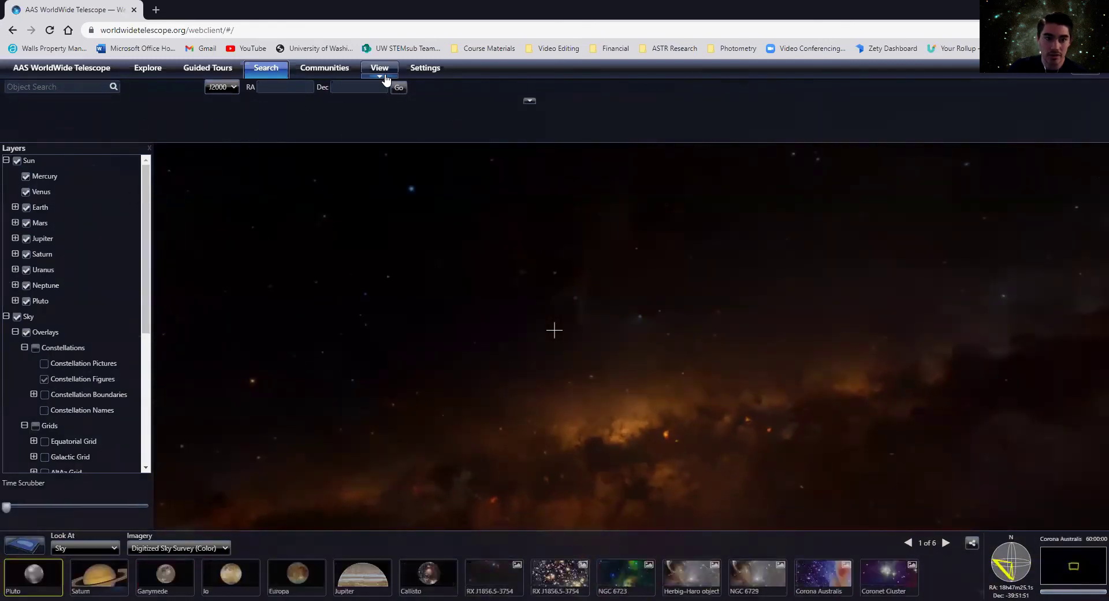
- Show the Communities collections and follow the Milky Way band across the sky to Scutum
click(327, 68)
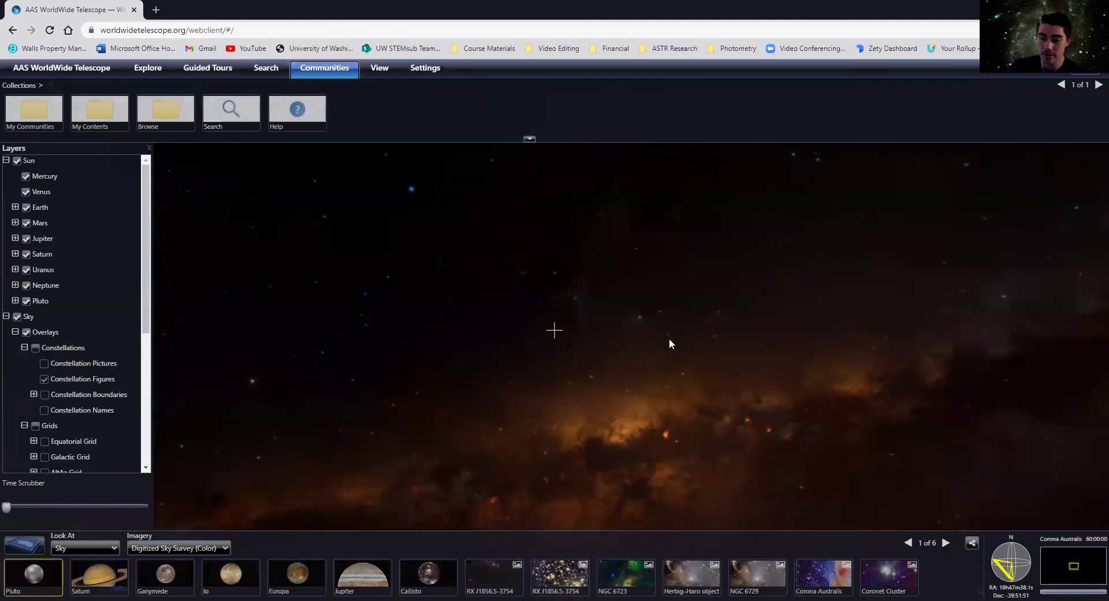
drag(669, 338, 631, 414)
drag(594, 370, 386, 250)
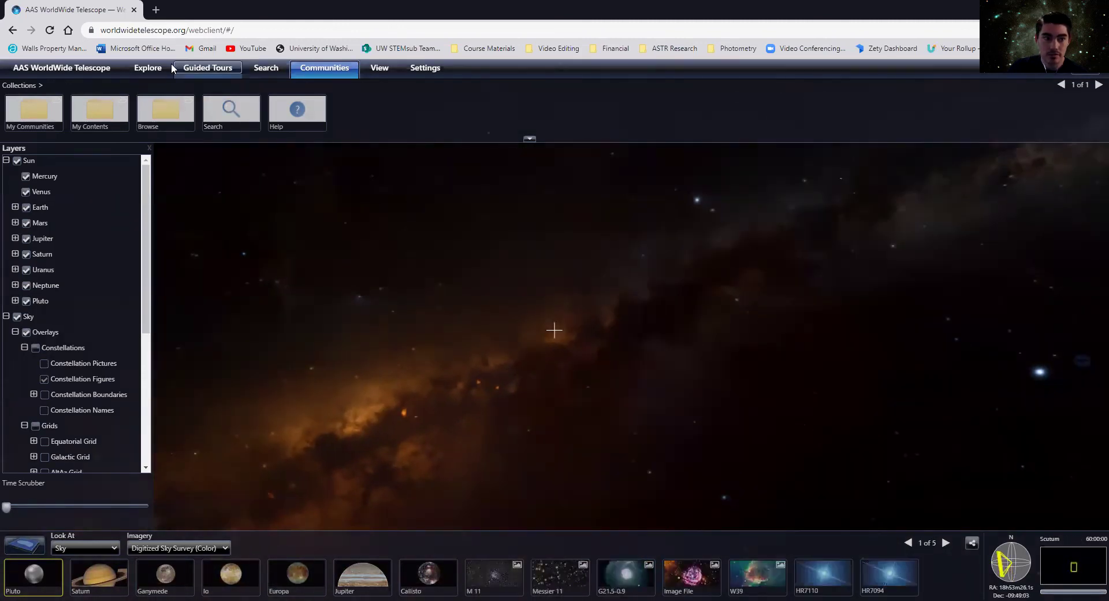
- Return to the Explore collections and examine the sky along the Milky Way band through Monoceros, Vela and Centaurus to Lyra
click(149, 68)
drag(741, 421, 455, 462)
mouse_move(790, 276)
mouse_down()
mouse_move(723, 306)
mouse_move(601, 409)
mouse_up()
drag(681, 266, 486, 396)
drag(774, 229, 666, 283)
drag(820, 293, 560, 273)
drag(837, 375, 601, 272)
drag(767, 366, 736, 351)
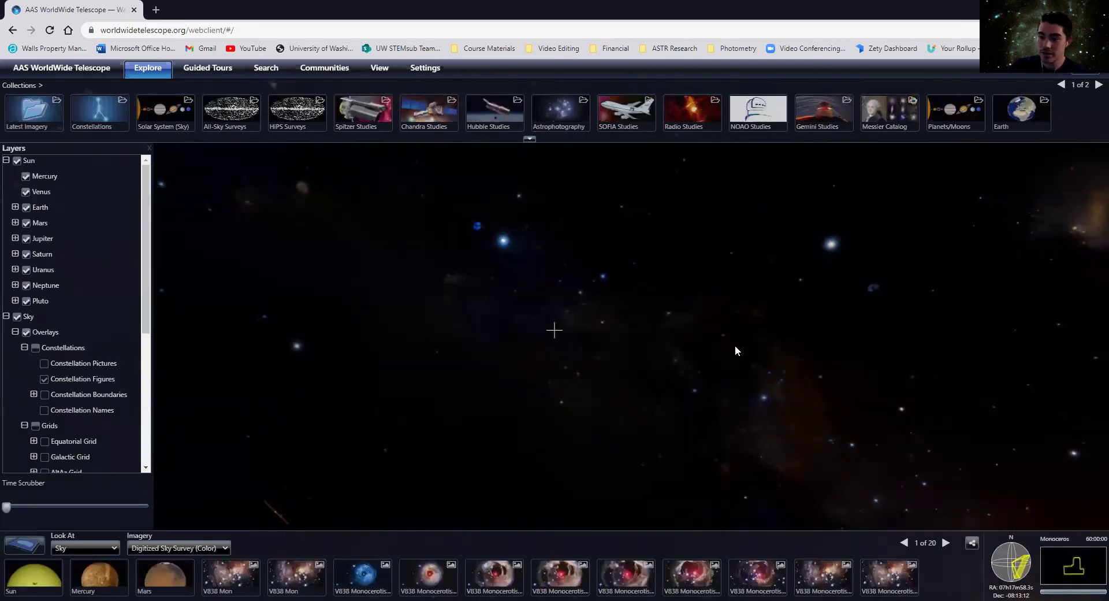
mouse_move(777, 388)
mouse_down()
mouse_move(641, 281)
mouse_move(614, 275)
mouse_up()
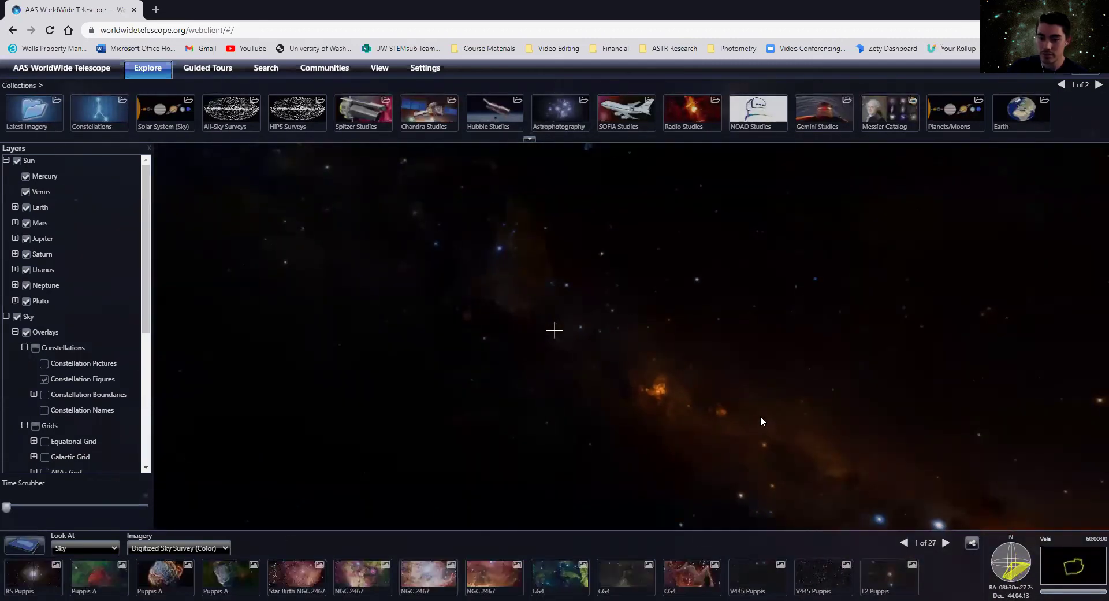
drag(760, 415, 600, 314)
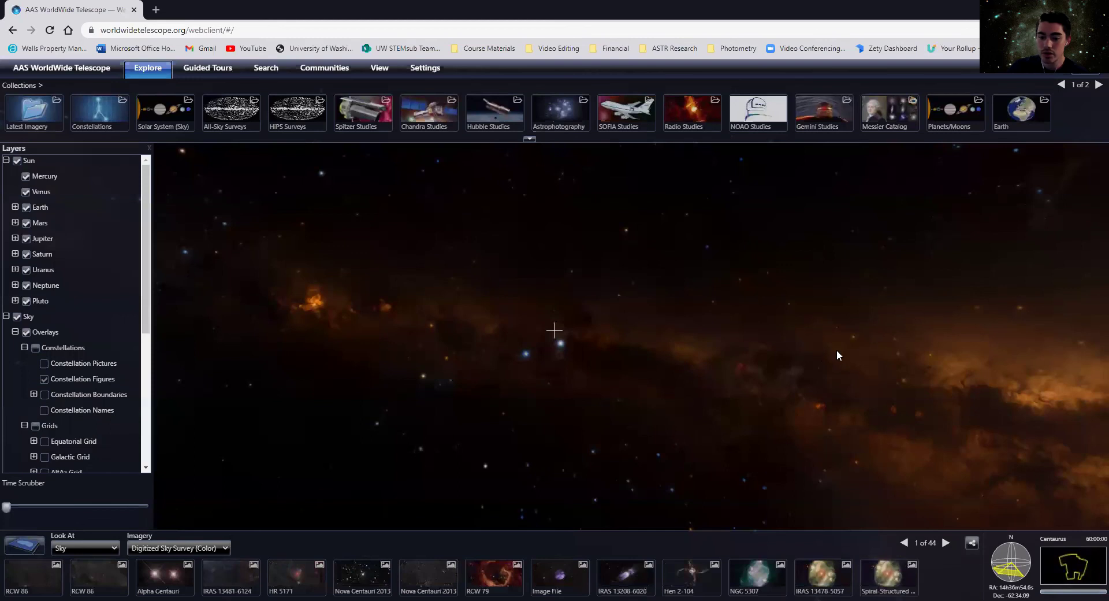
drag(906, 369, 490, 339)
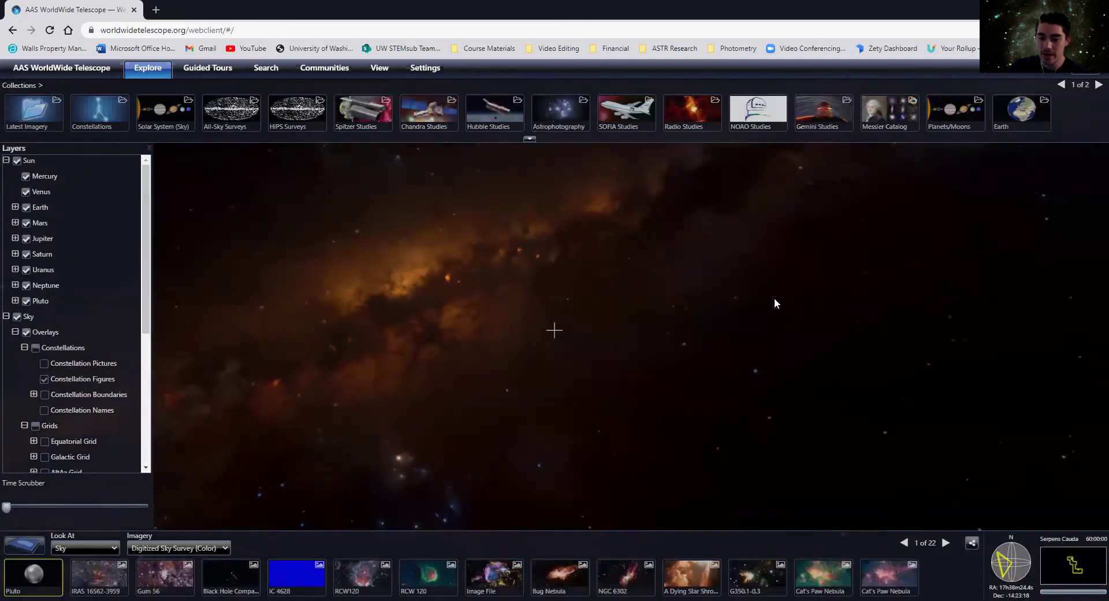
drag(773, 303, 651, 345)
drag(792, 237, 594, 354)
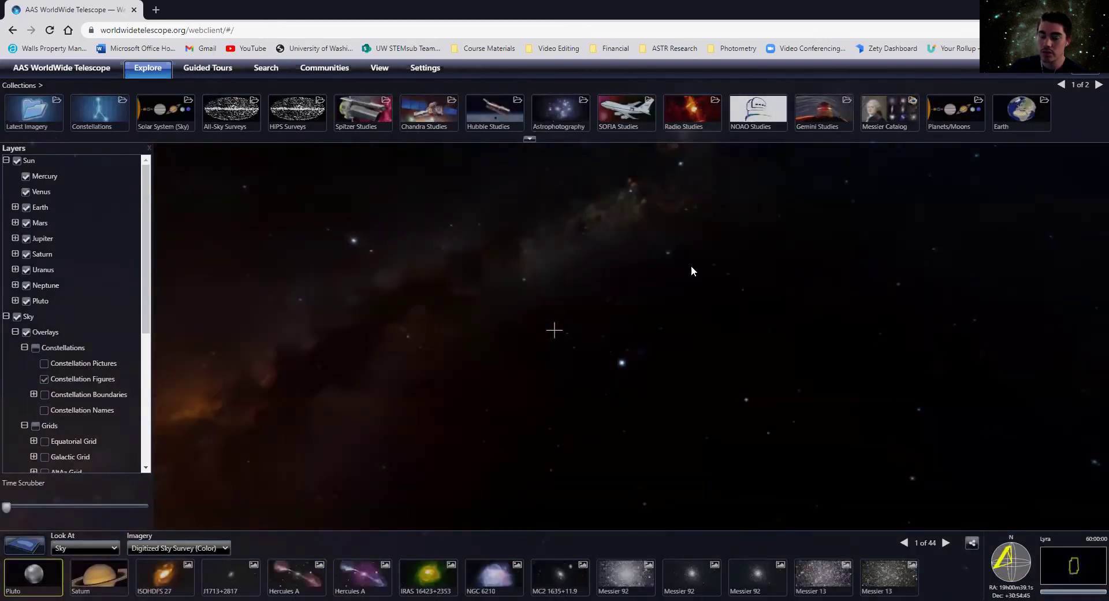